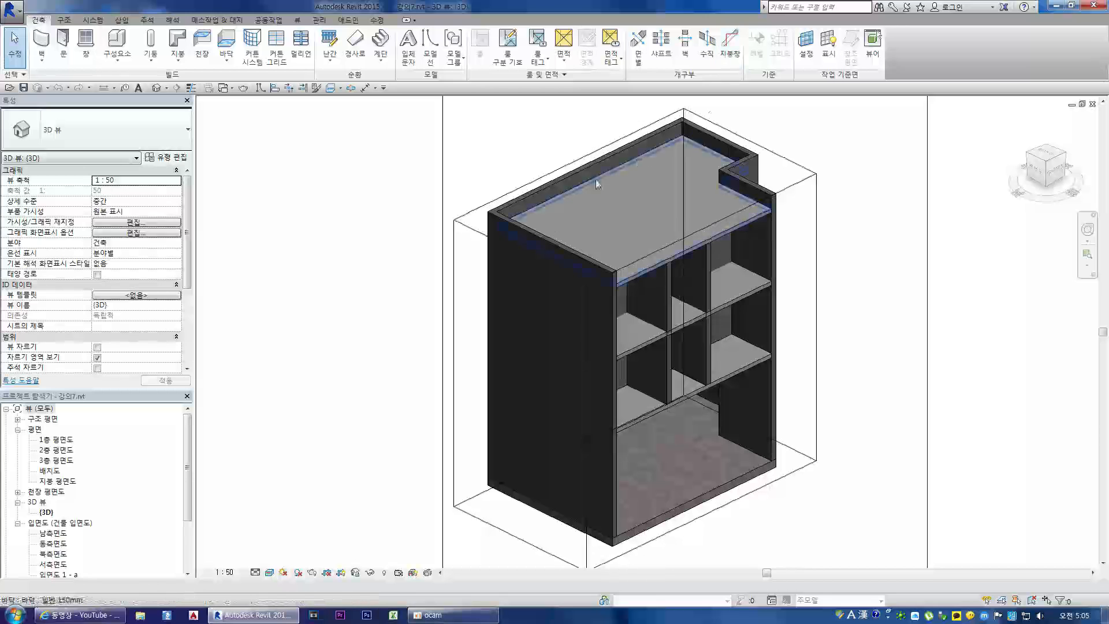
Inspect the section box and the floor slabs of each storey in the 3D view
left_click(474, 230)
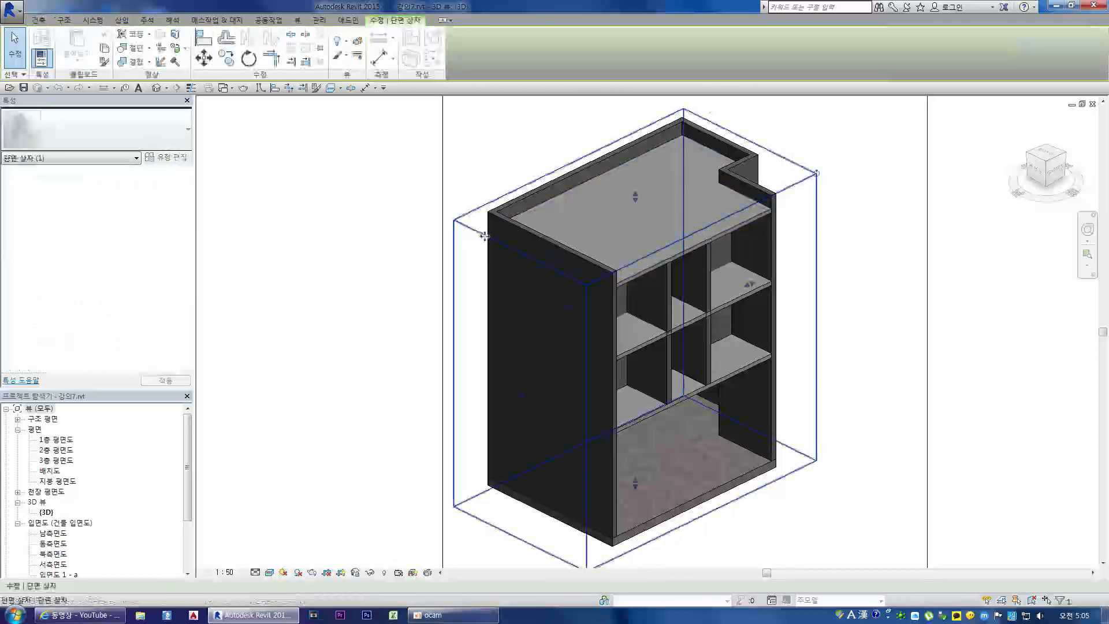
left_click(406, 252)
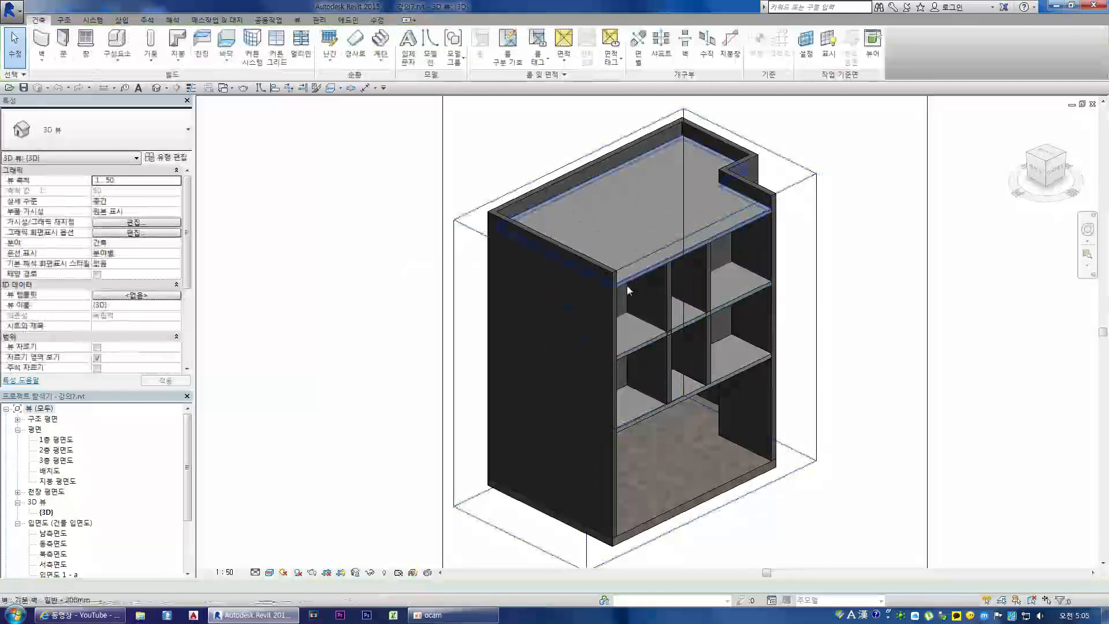
left_click(610, 322)
left_click(652, 267)
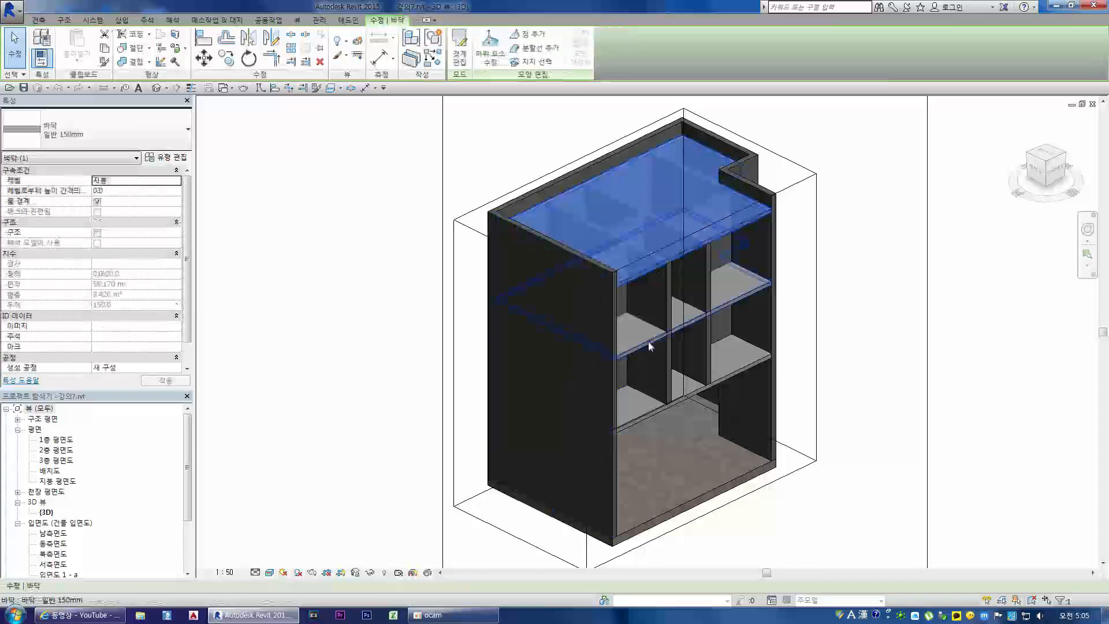
left_click(651, 415)
left_click(399, 389)
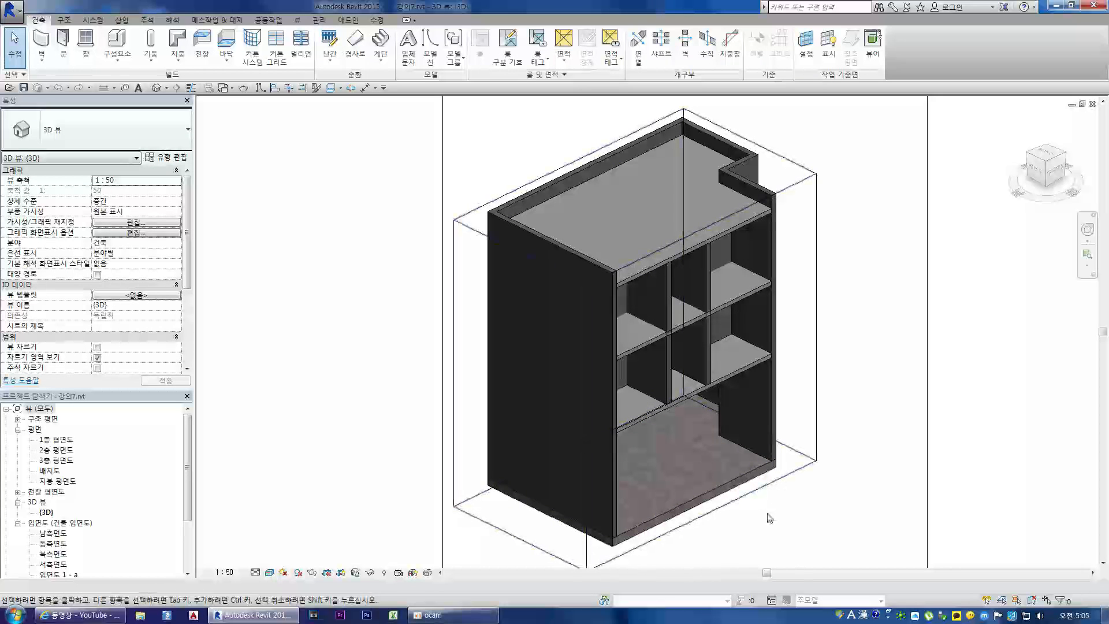
left_click(749, 498)
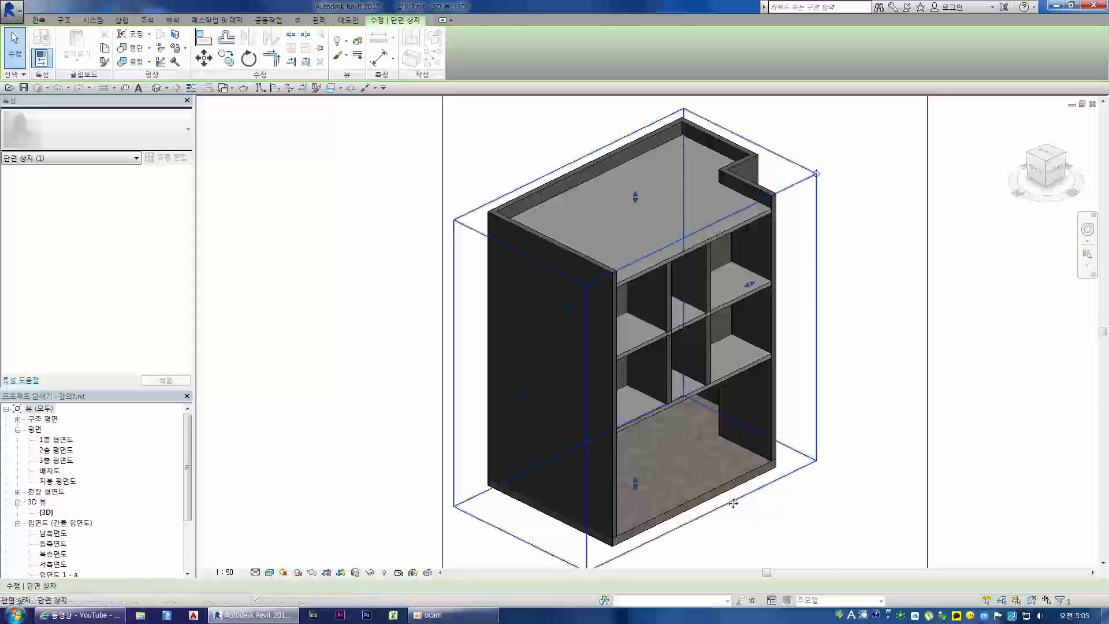
left_click(801, 515)
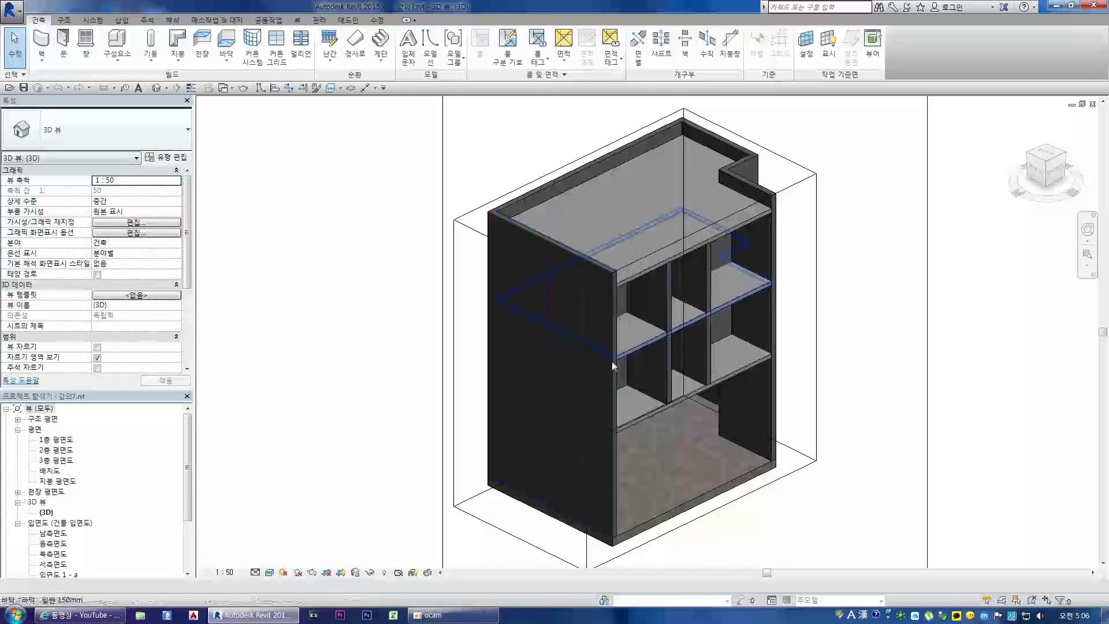
Open the first-floor plan, then the second-floor plan, and set the second-floor plan's visual style to Realistic (사실적)
double_click(56, 439)
scroll(637, 308, "up", 3)
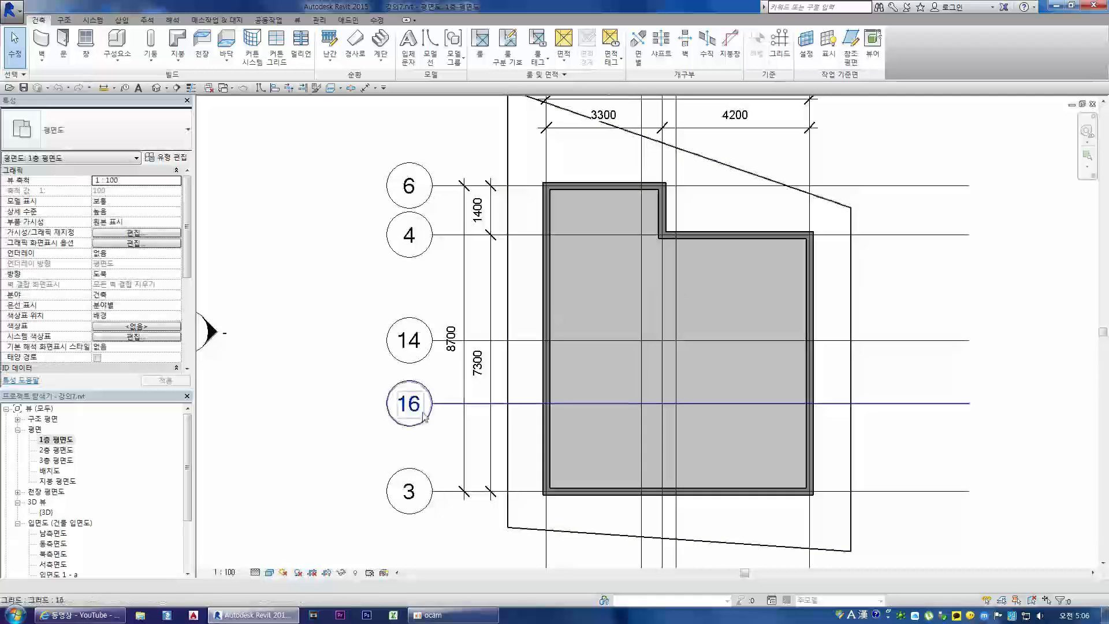
double_click(57, 450)
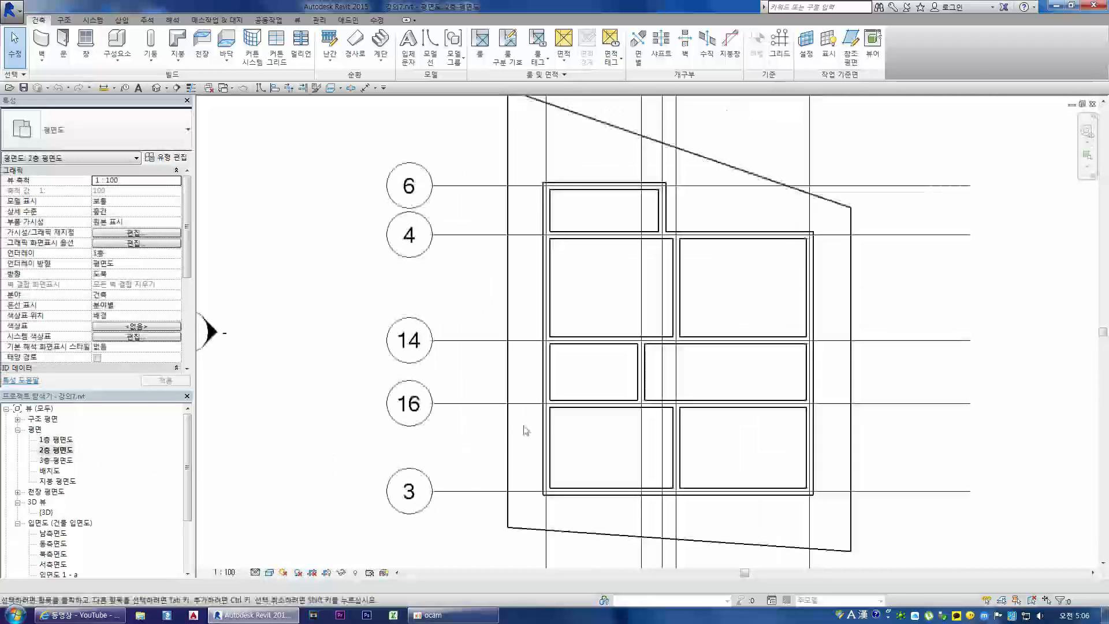
left_click(272, 573)
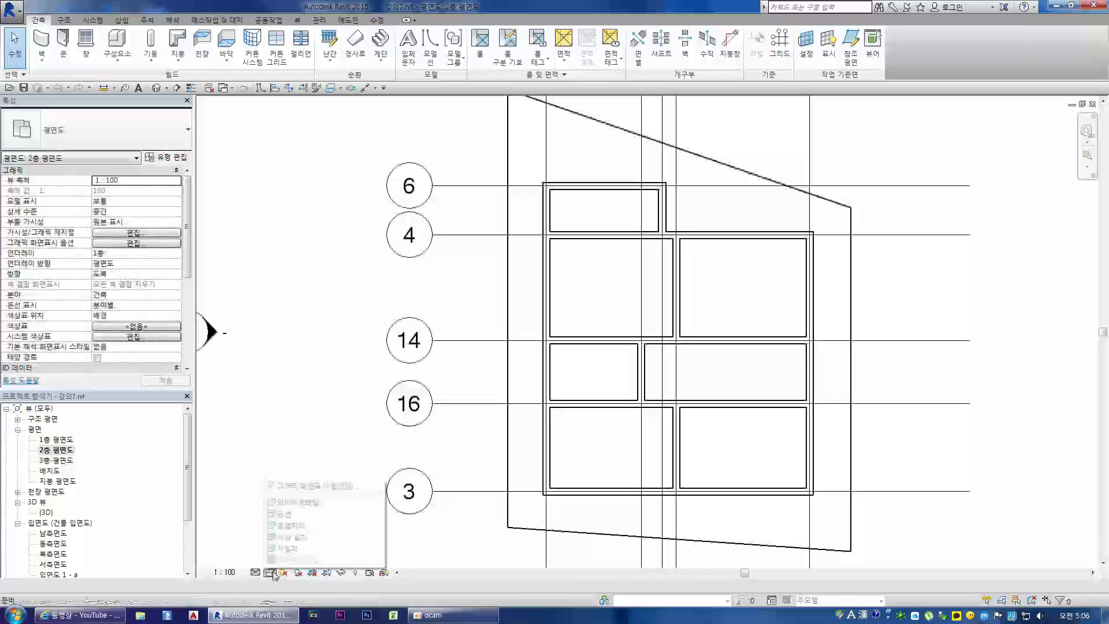
left_click(288, 548)
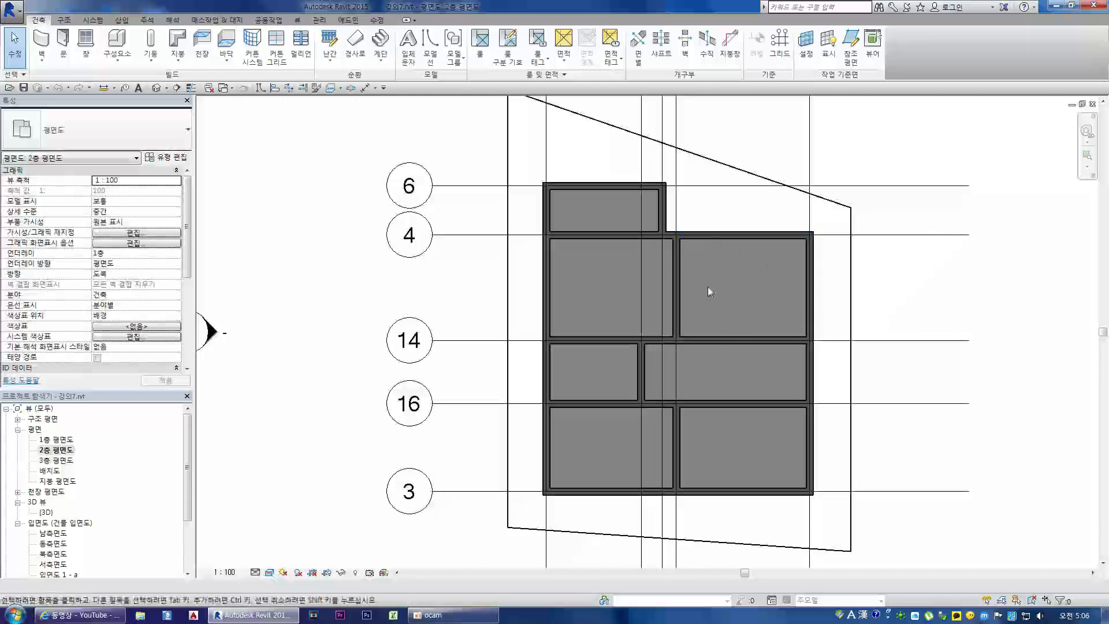
Open the third-floor plan and set its visual style to Realistic (사실적) and its detail level to Fine (높음)
double_click(56, 460)
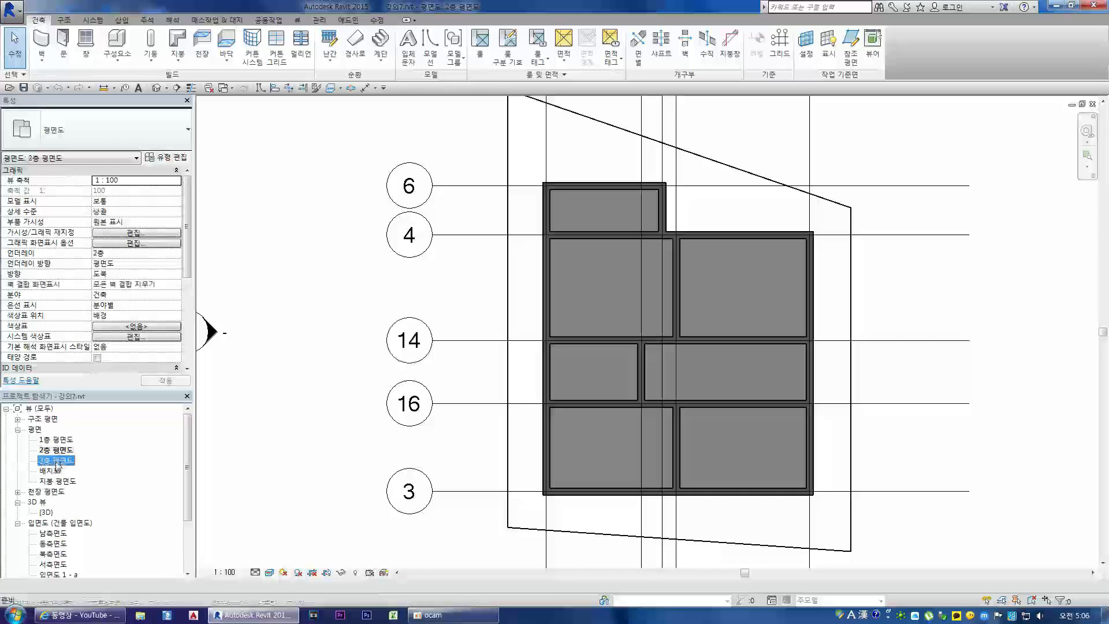
left_click(269, 572)
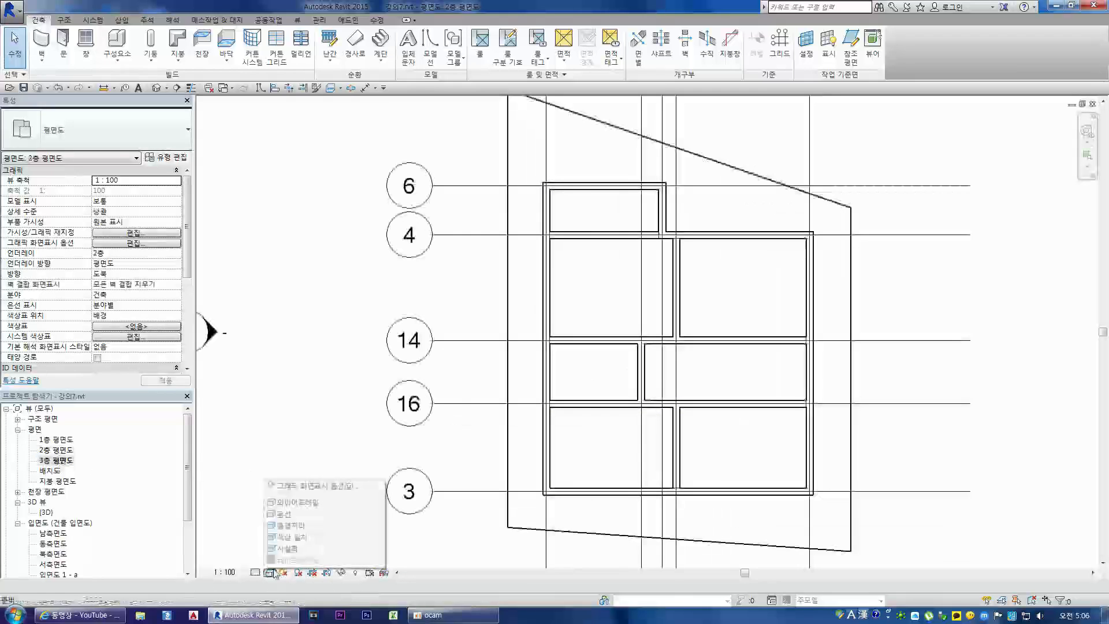
left_click(283, 548)
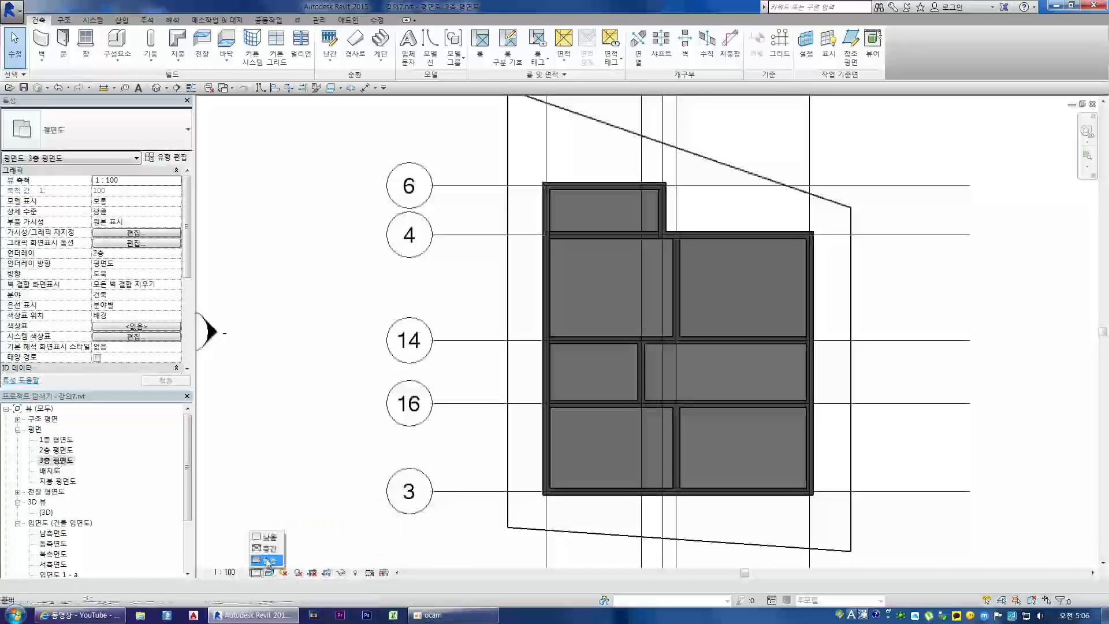
scroll(706, 265, "up", 1)
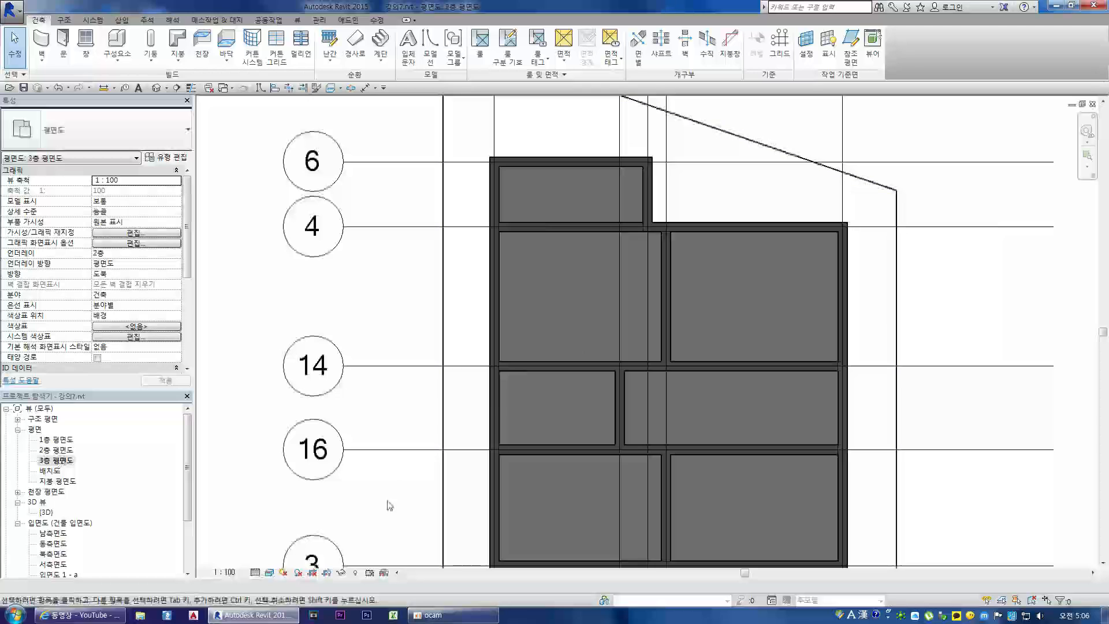
left_click(269, 573)
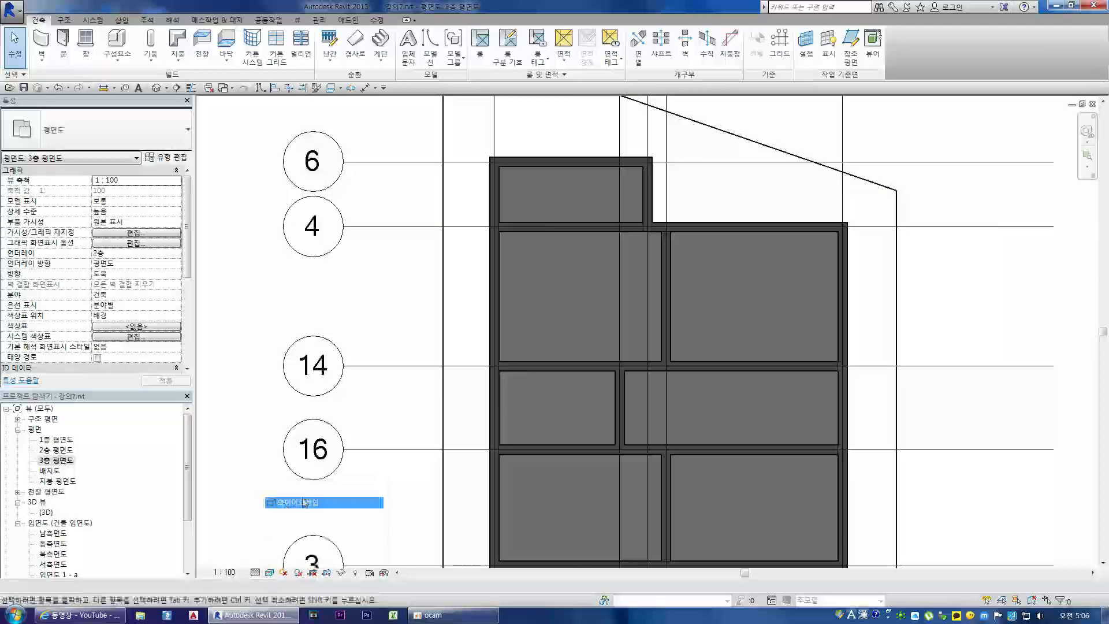
left_click(284, 507)
scroll(743, 208, "up", 2)
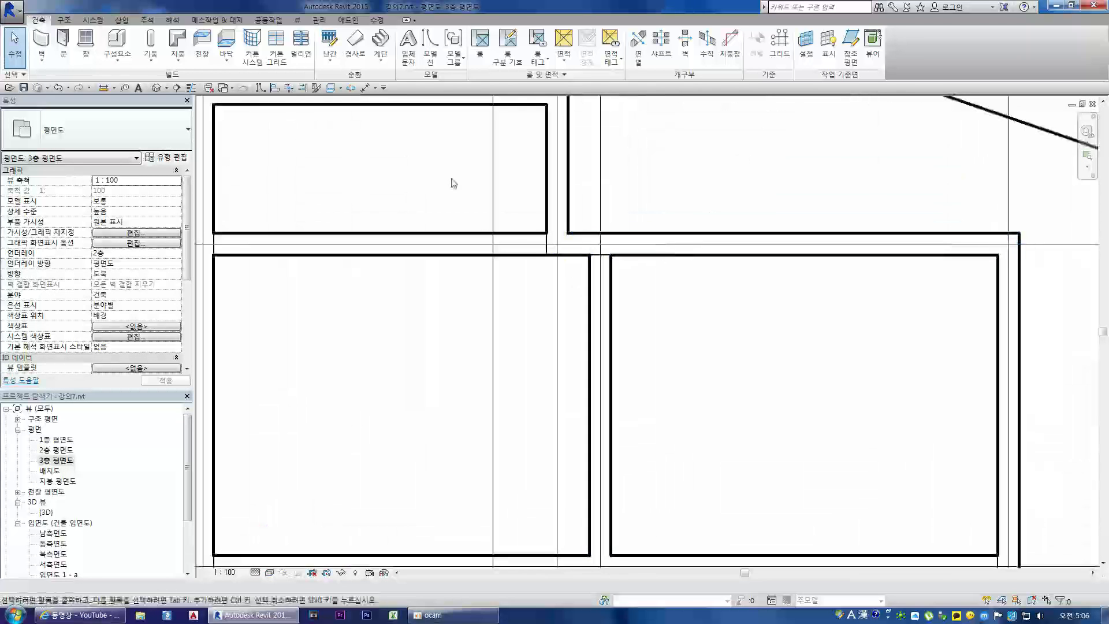
left_click(191, 87)
scroll(617, 310, "down", 2)
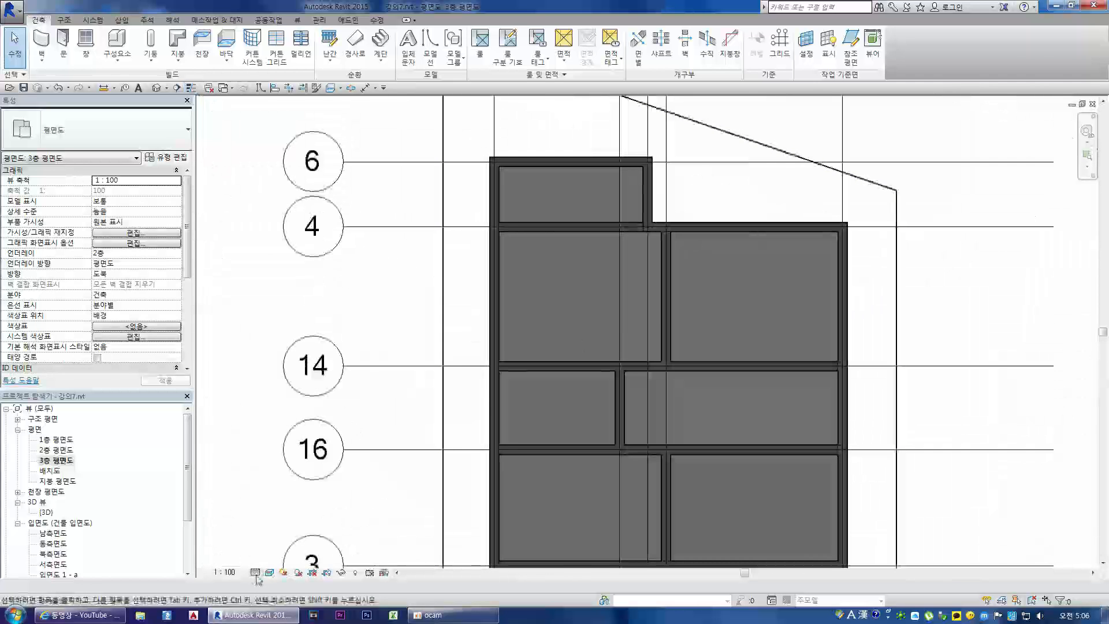
Set the third-floor plan's visual style to Wireframe (와이어프레임) and turn on Thin Lines
left_click(269, 571)
left_click(283, 502)
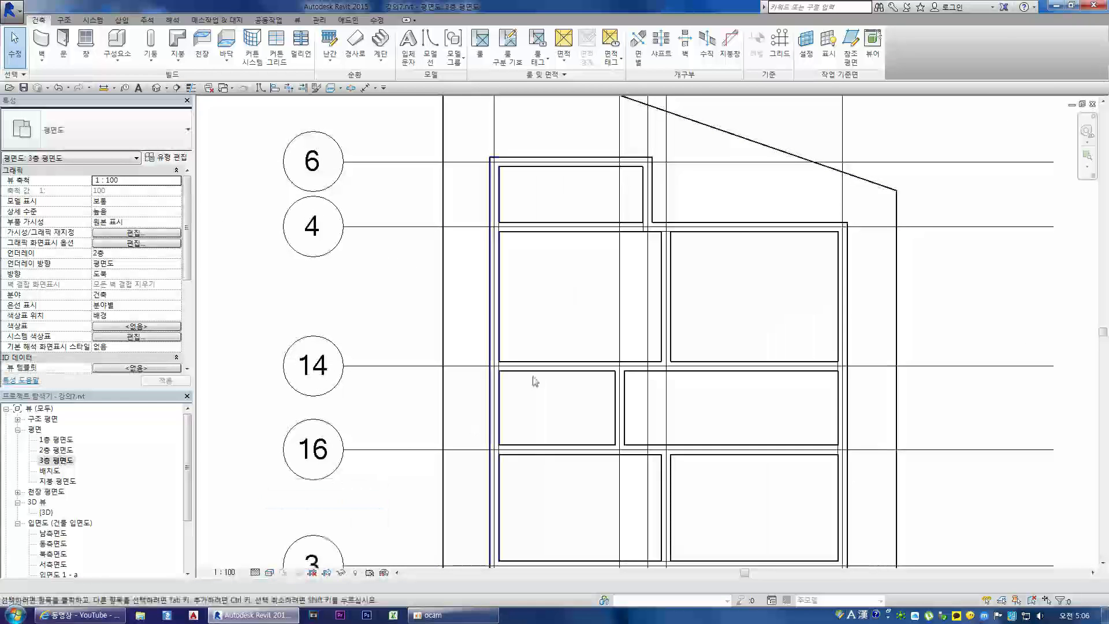
scroll(711, 231, "up", 1)
scroll(710, 231, "up", 2)
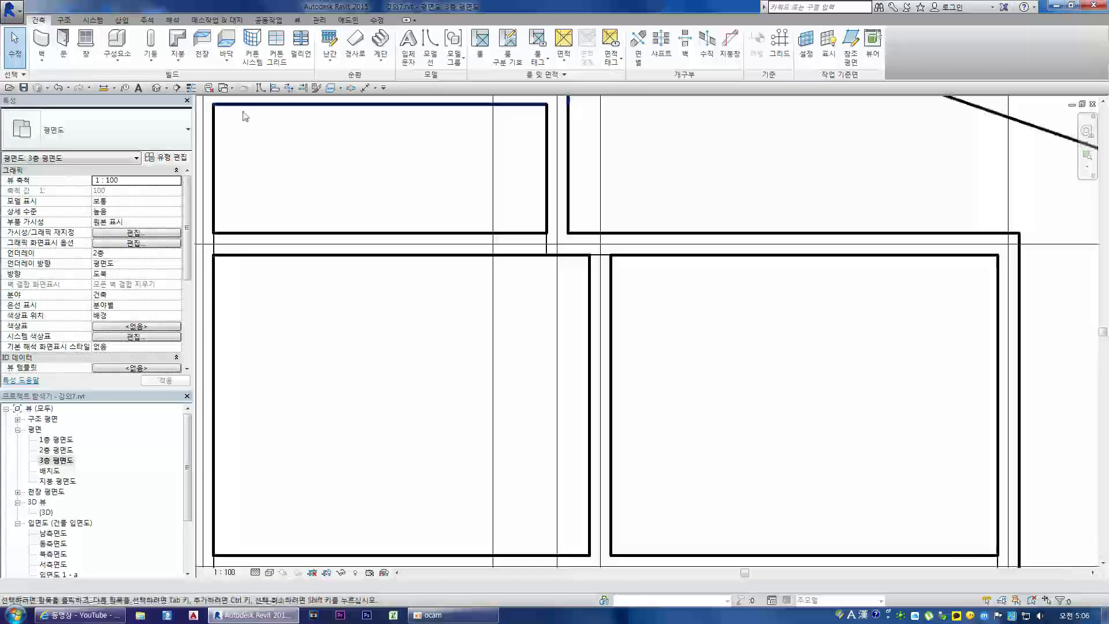
left_click(191, 87)
scroll(615, 307, "down", 2)
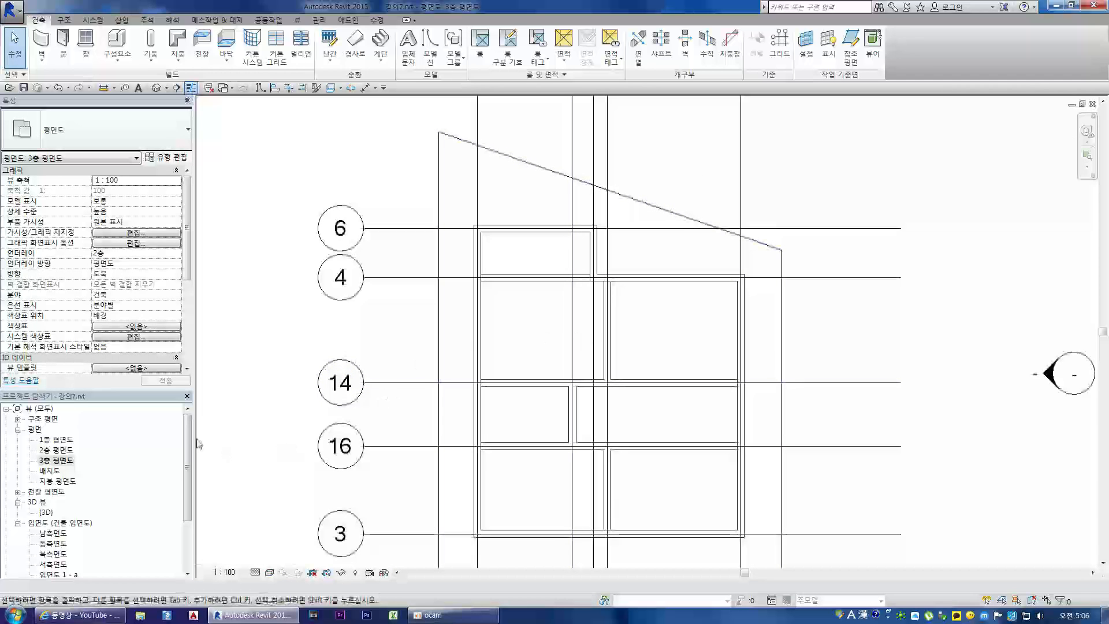
In the second-floor plan, select the generic 150 mm floor overlapping the walls and start editing its boundary
double_click(53, 440)
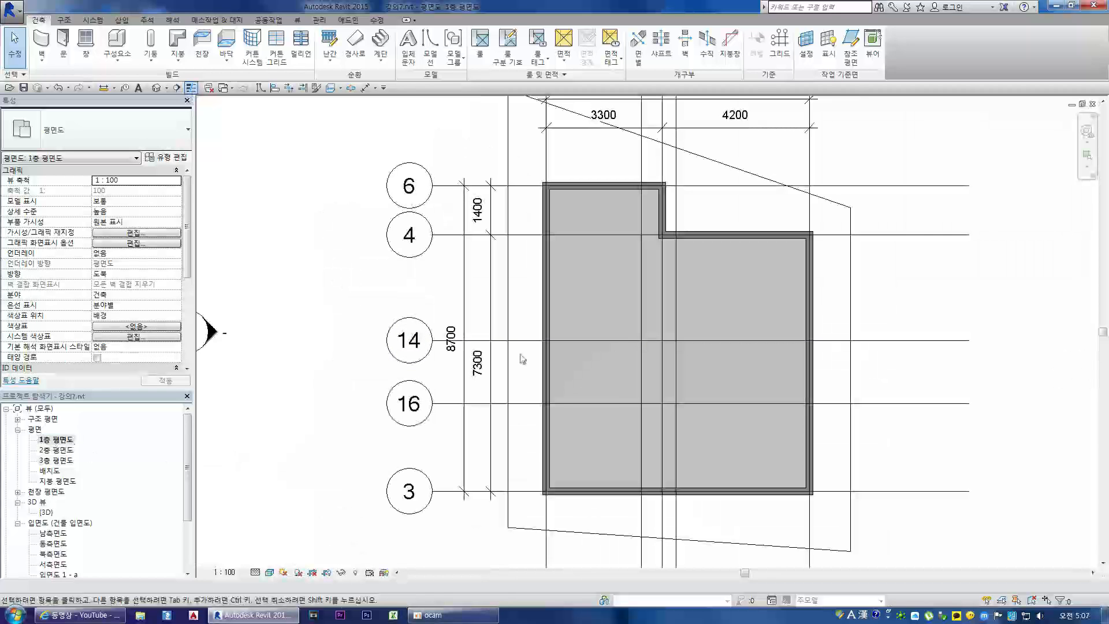
double_click(55, 450)
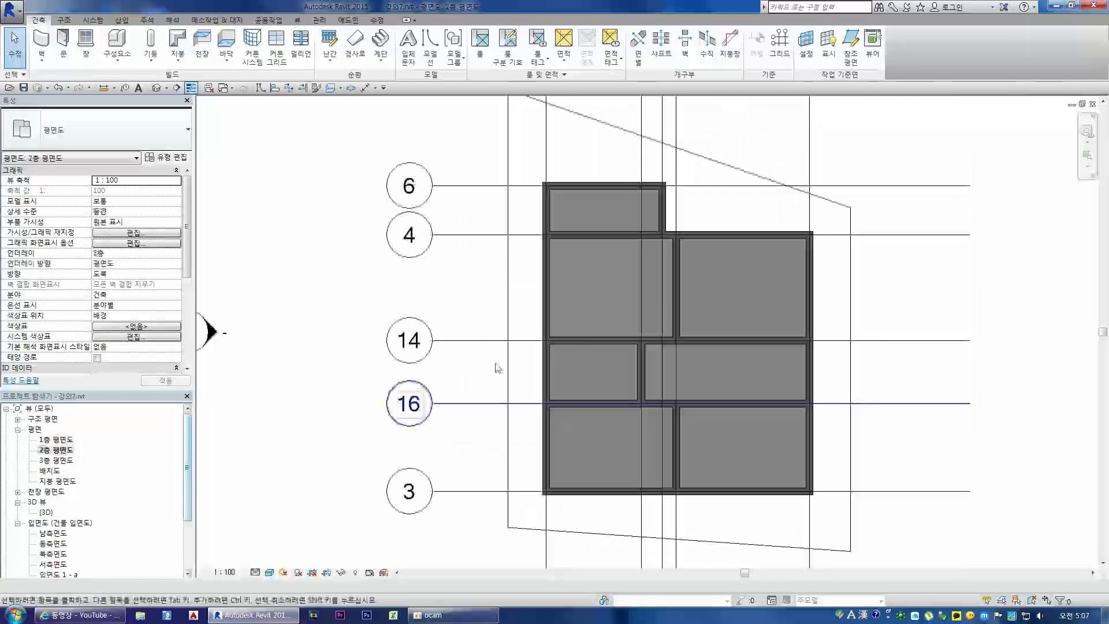
scroll(736, 275, "up", 2)
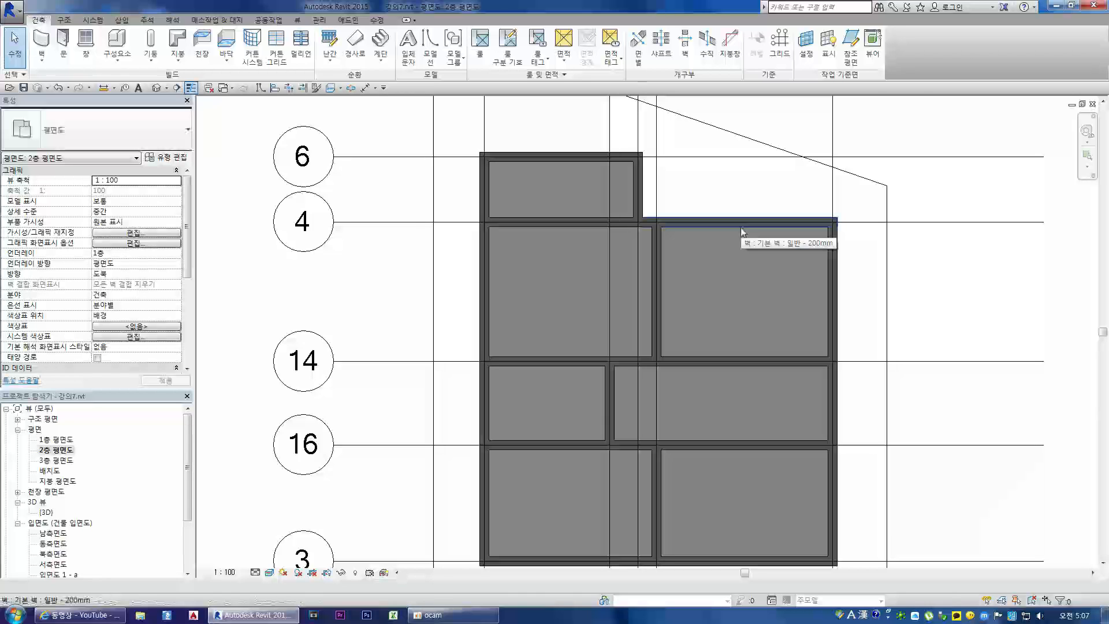
key("Tab")
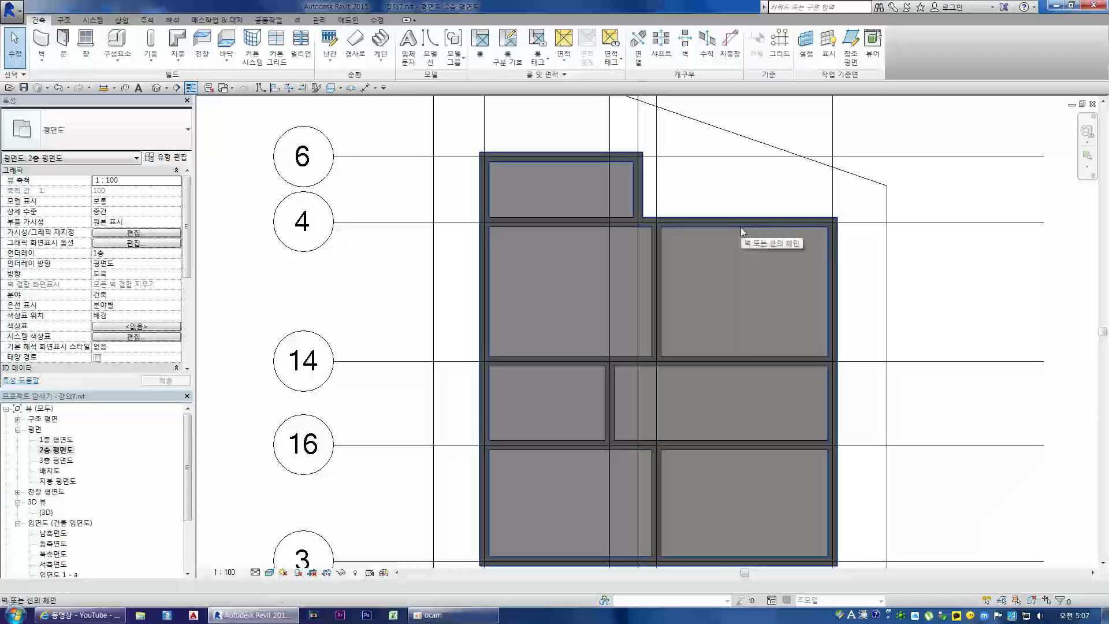
key("Tab")
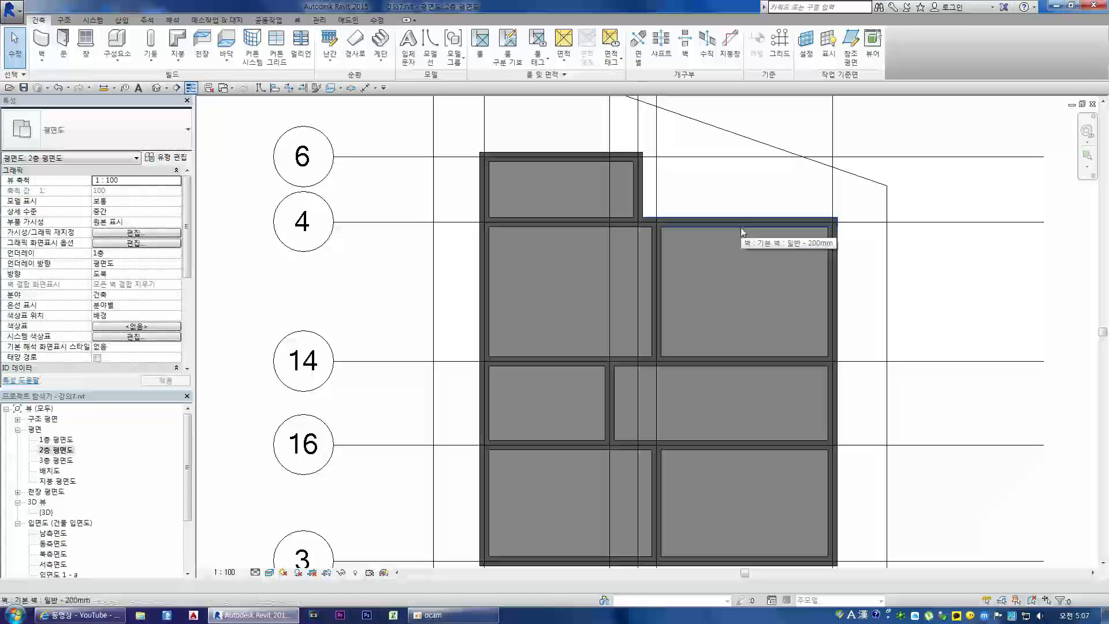
key("Tab")
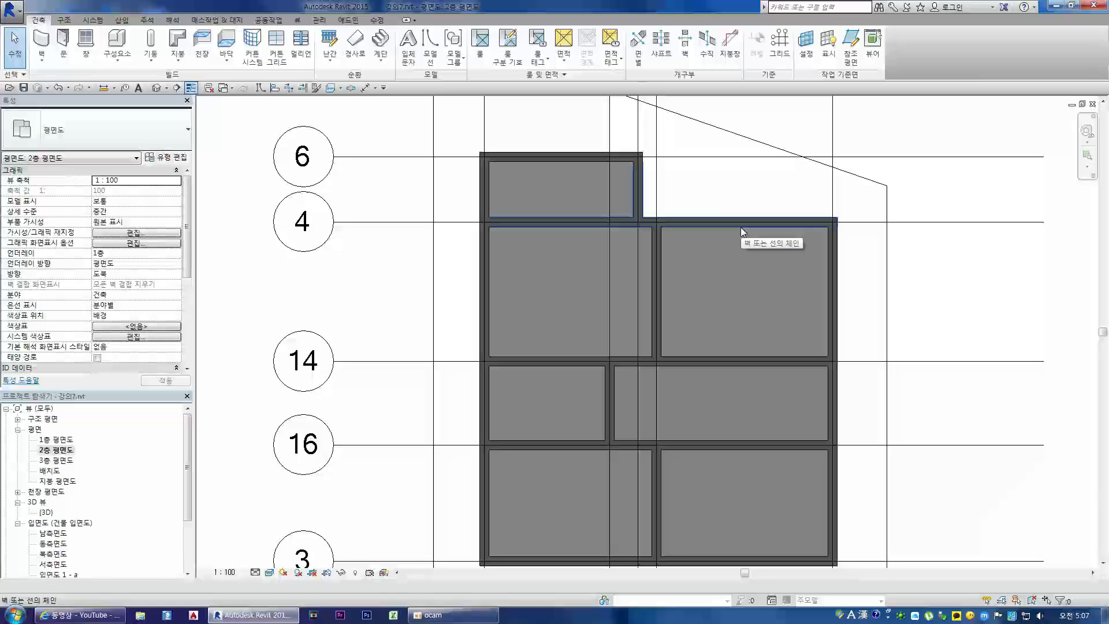
key("Tab")
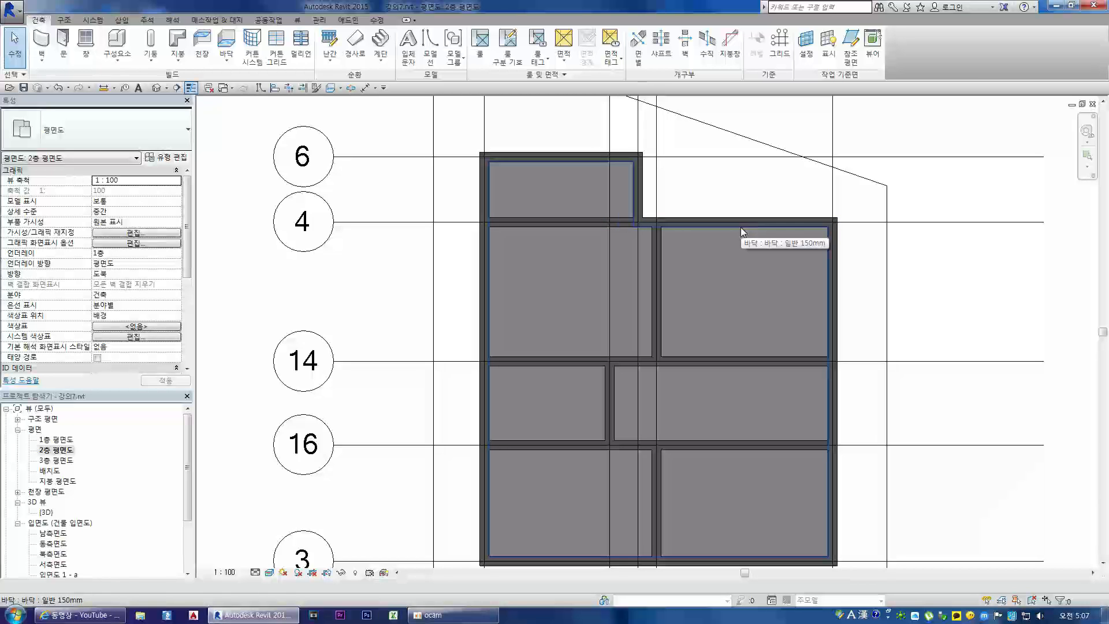
left_click(740, 227)
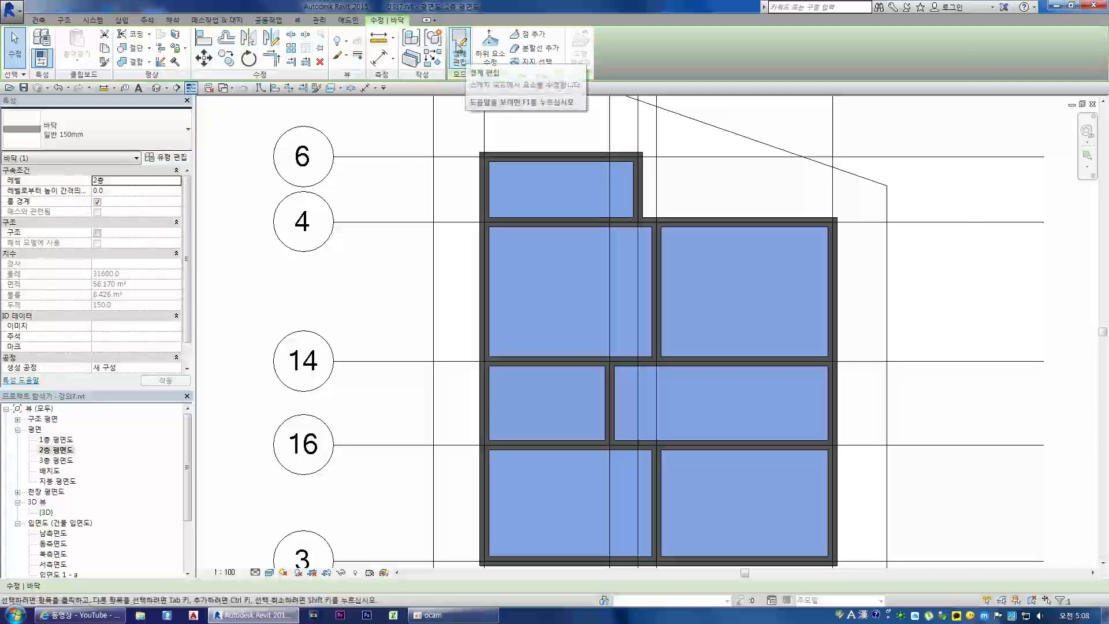
left_click(460, 46)
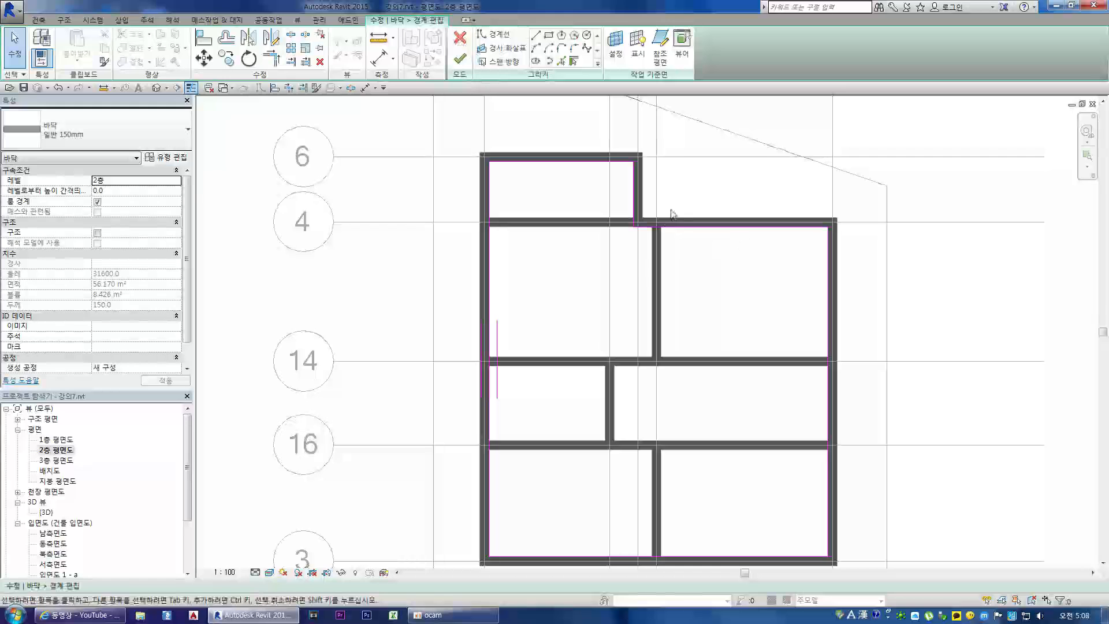
Add floor boundary lines picked from the inner wall faces on the left and lower sides of the right-hand room between grids 4 and 14
scroll(656, 232, "up", 2)
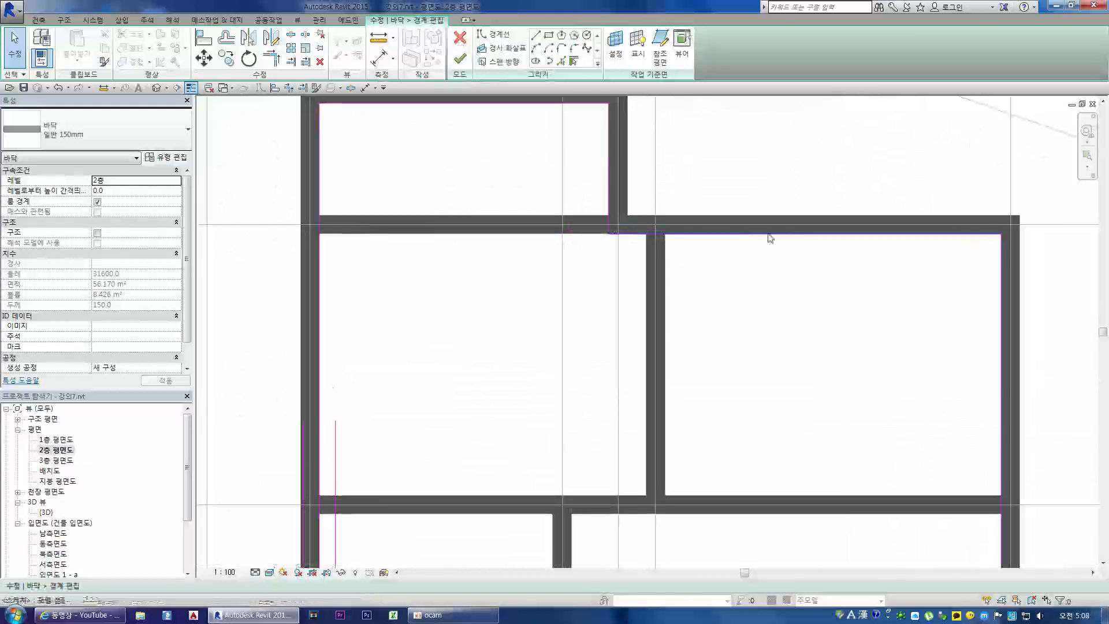
scroll(730, 242, "down", 3)
scroll(832, 239, "up", 2)
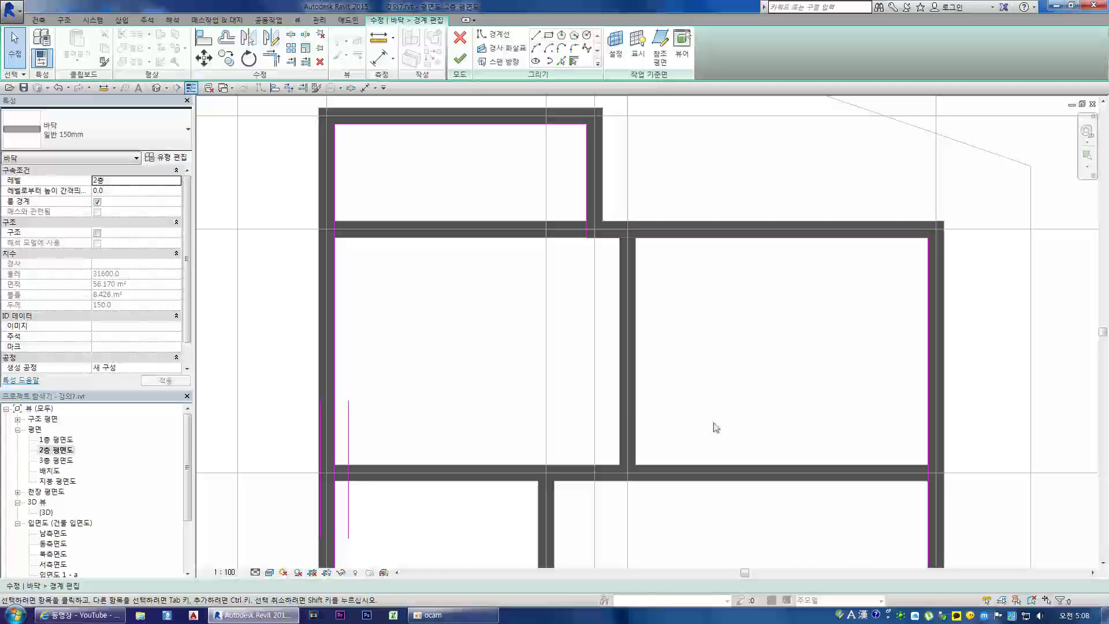
left_click(561, 63)
left_click(637, 282)
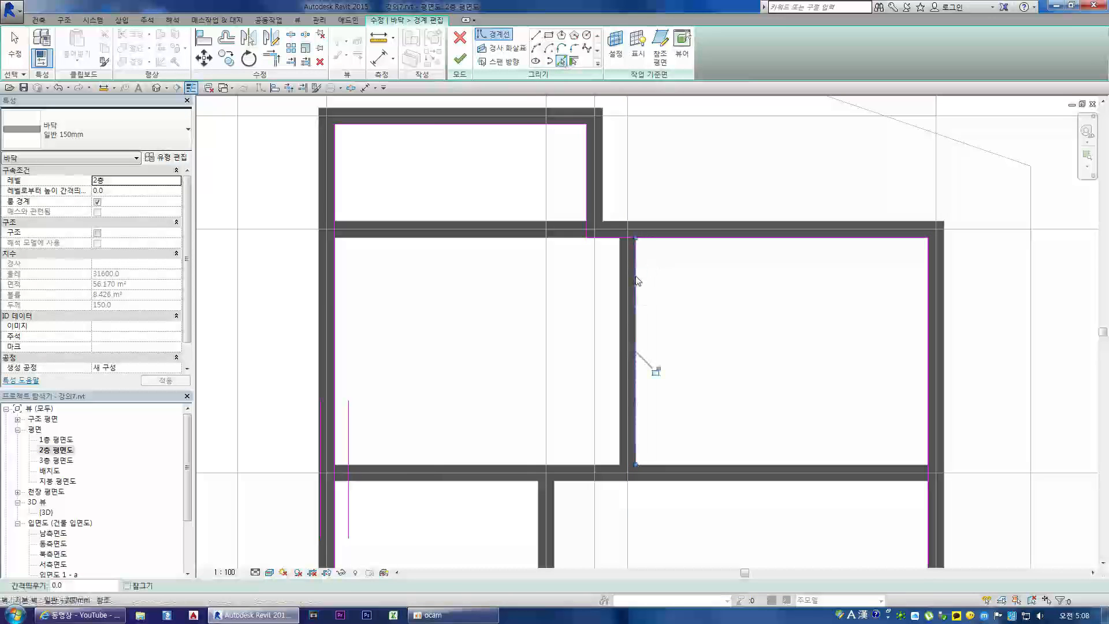
left_click(760, 465)
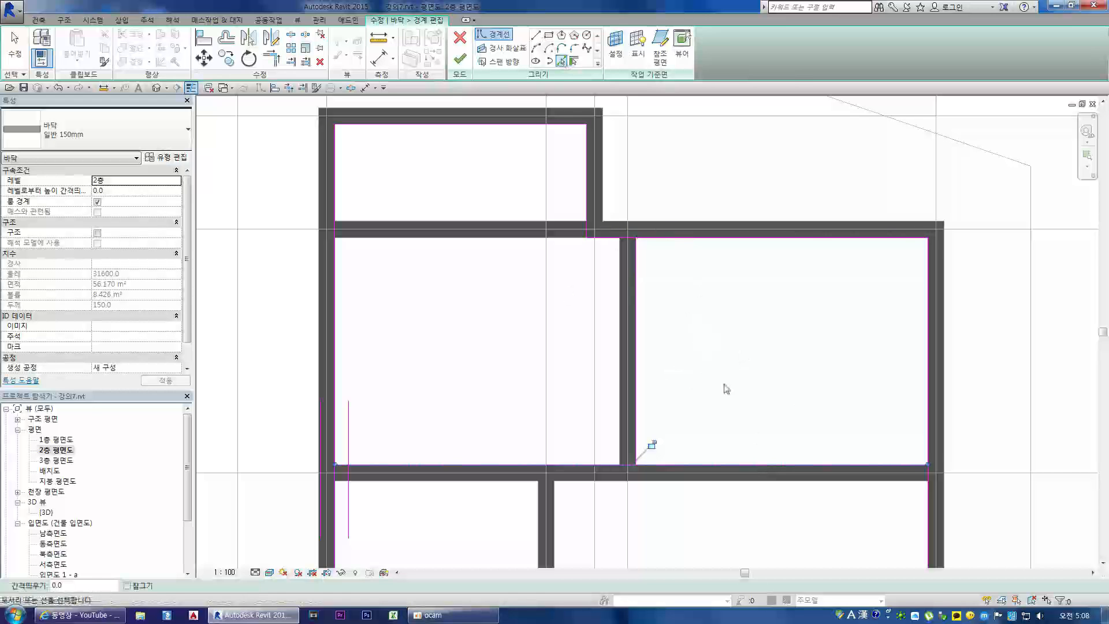
Trim the second-floor slab's boundary lines at the right-hand room's corners so the outline excludes the room between grids 4 and 14
key("t")
key("r")
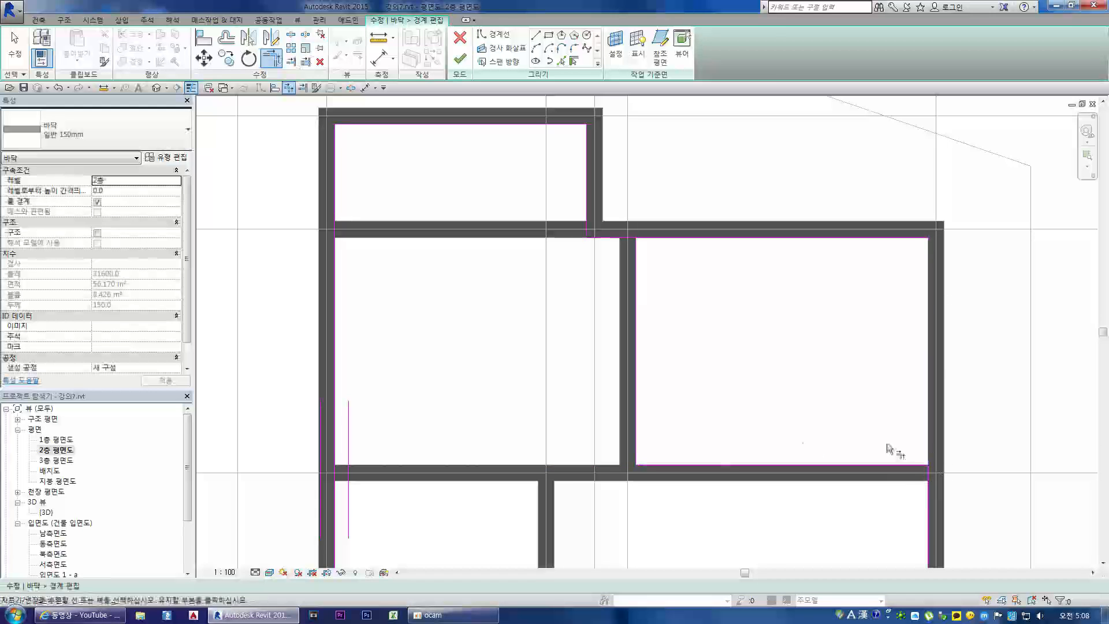
left_click(632, 240)
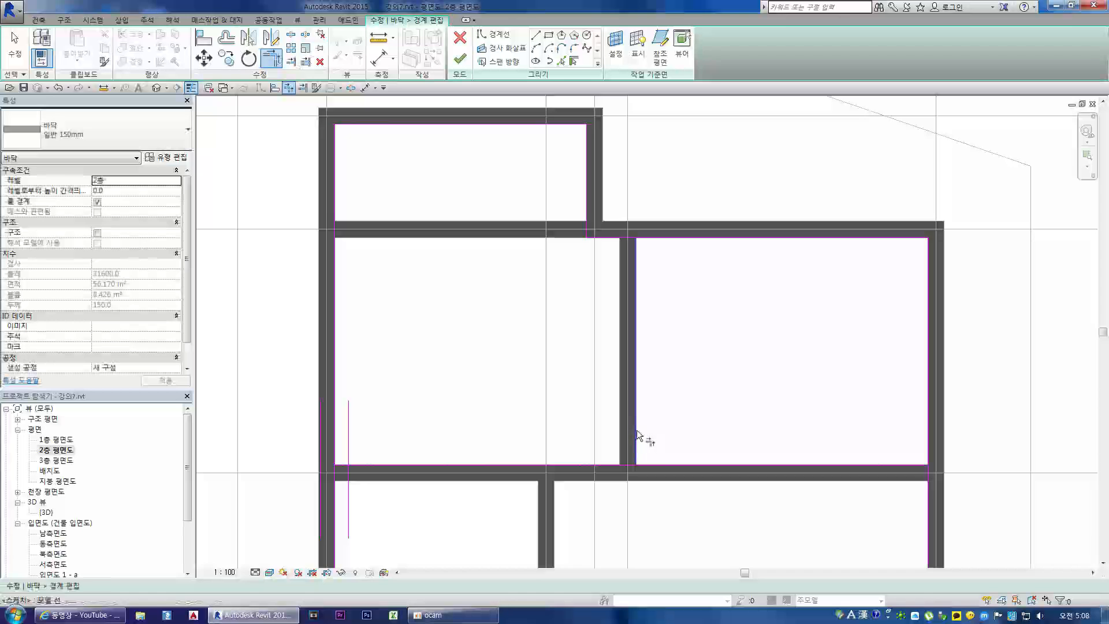
left_click(653, 462)
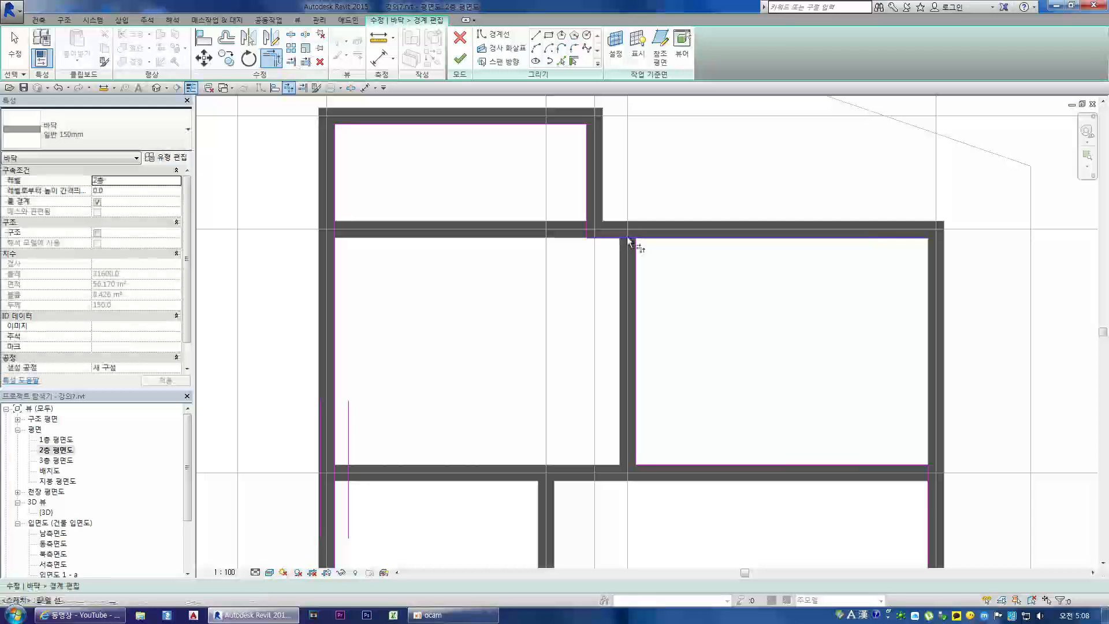
scroll(636, 252, "up", 5)
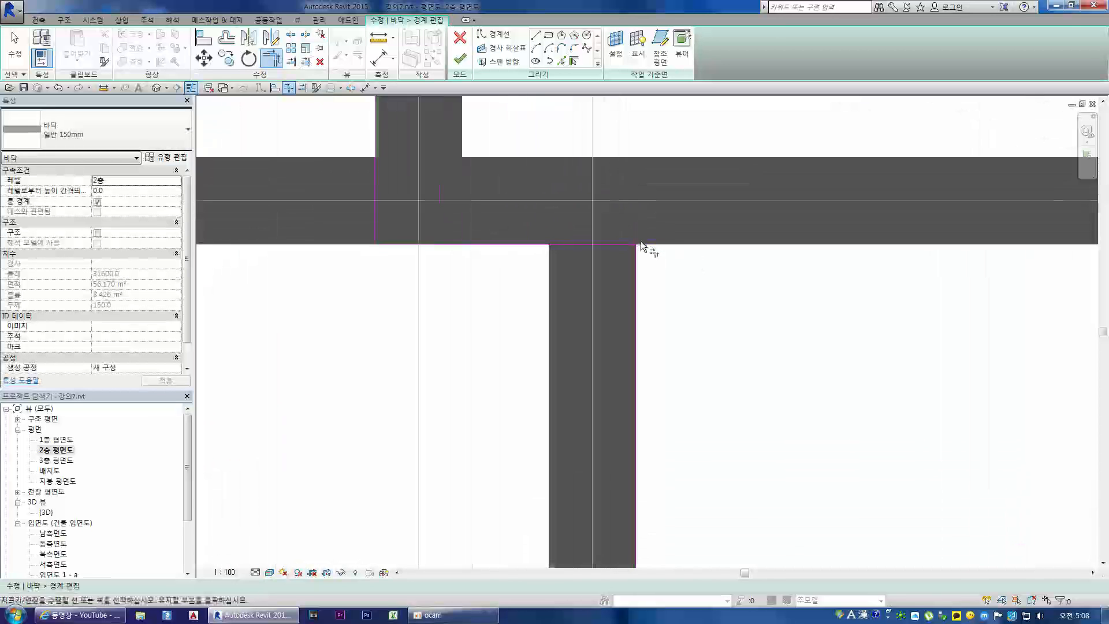
scroll(631, 269, "down", 5)
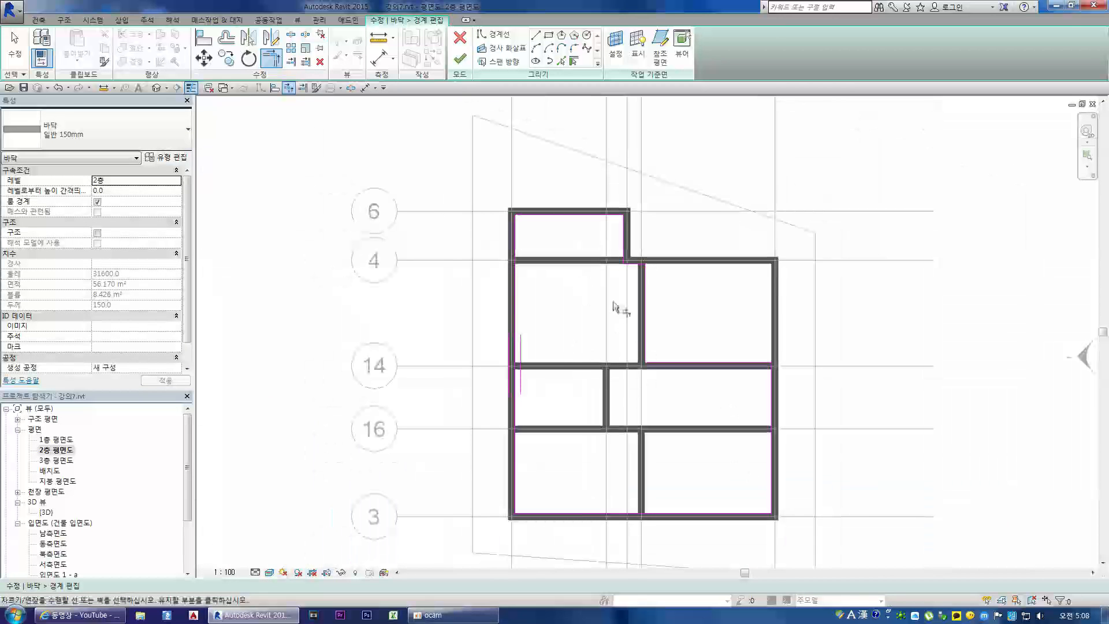
Finish the second-floor boundary edit, decline joining the floor to the overlapping walls, and deselect the floor
left_click(460, 58)
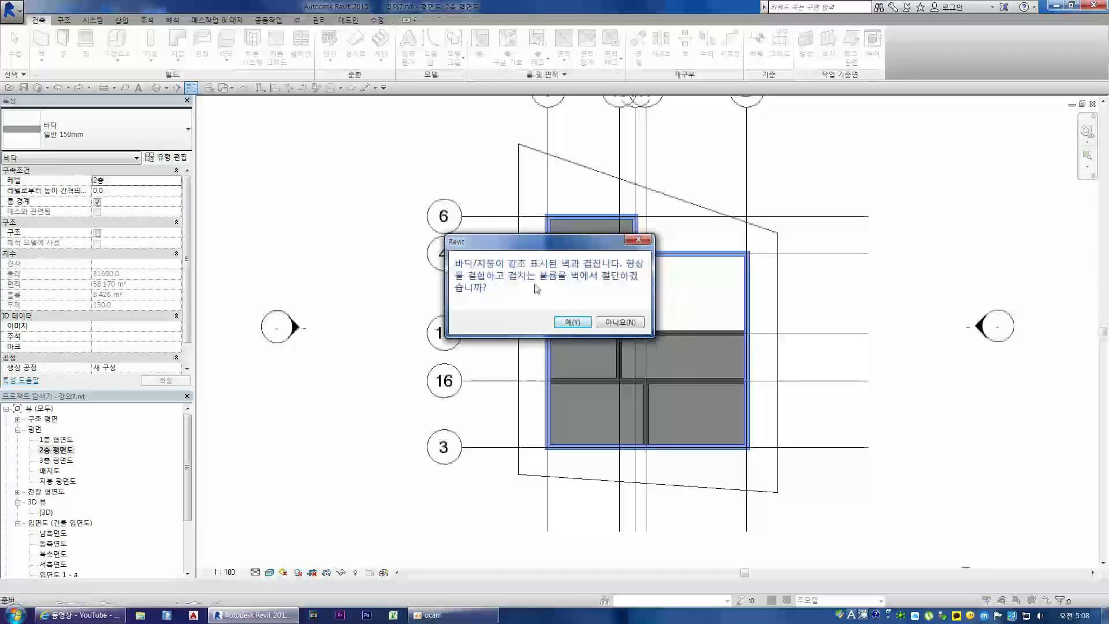
left_click(614, 322)
scroll(659, 233, "up", 2)
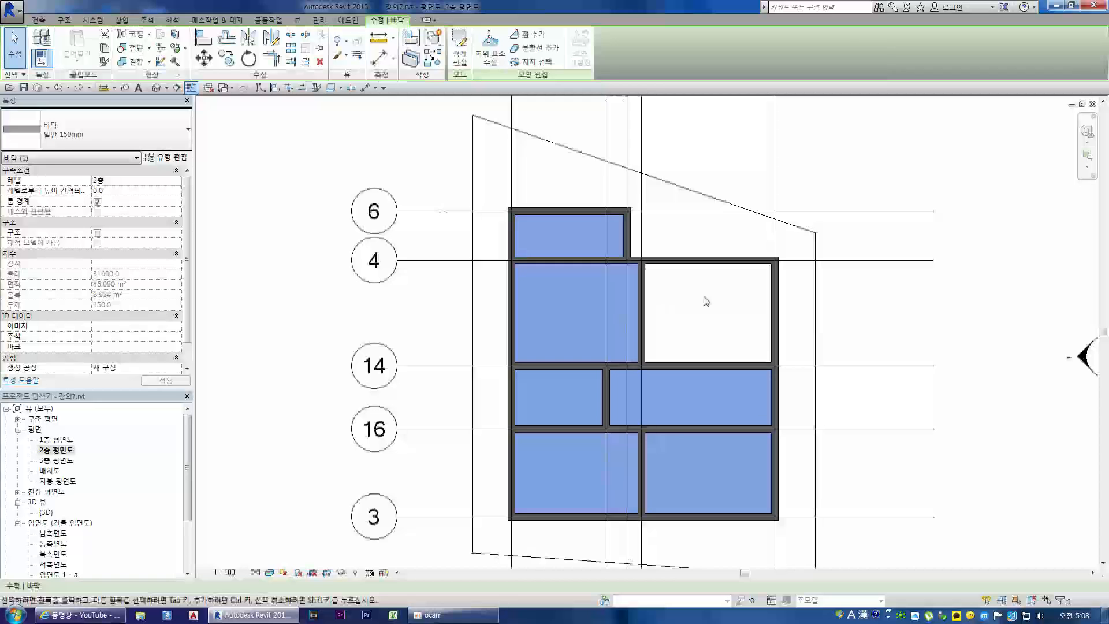
left_click(704, 297)
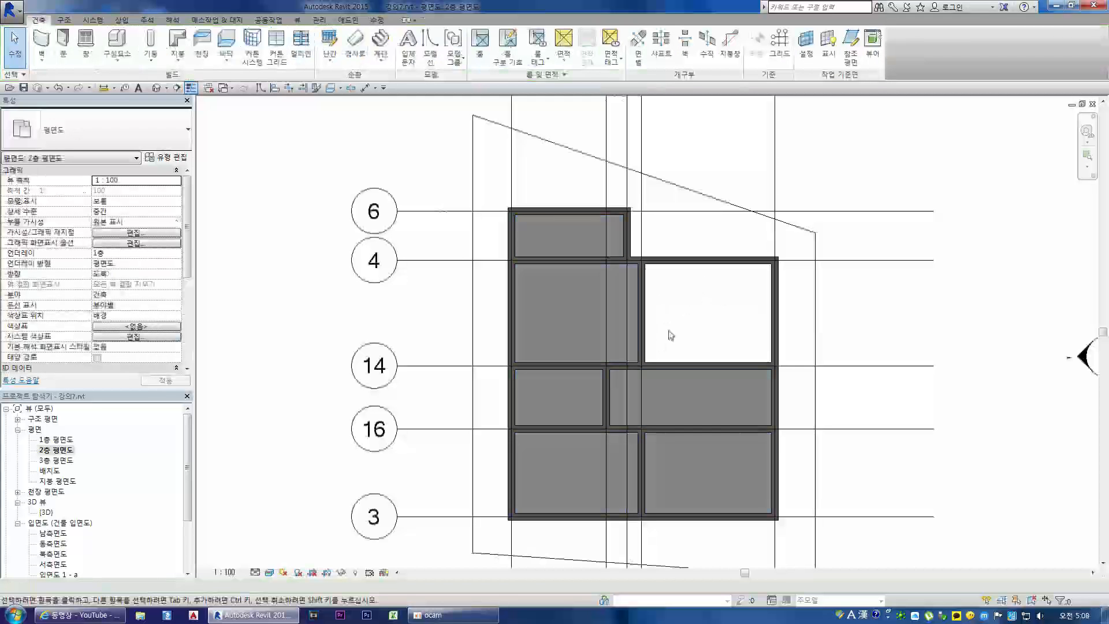
scroll(713, 297, "up", 1)
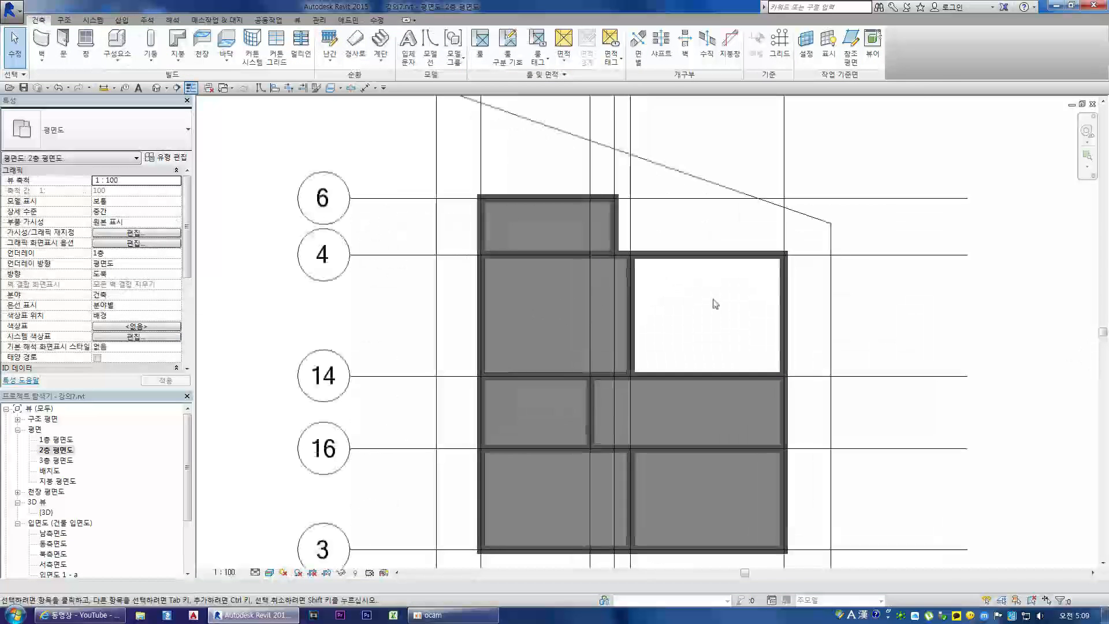
Open the third-floor plan and change its visual style from Wireframe to one with filled surfaces
double_click(56, 460)
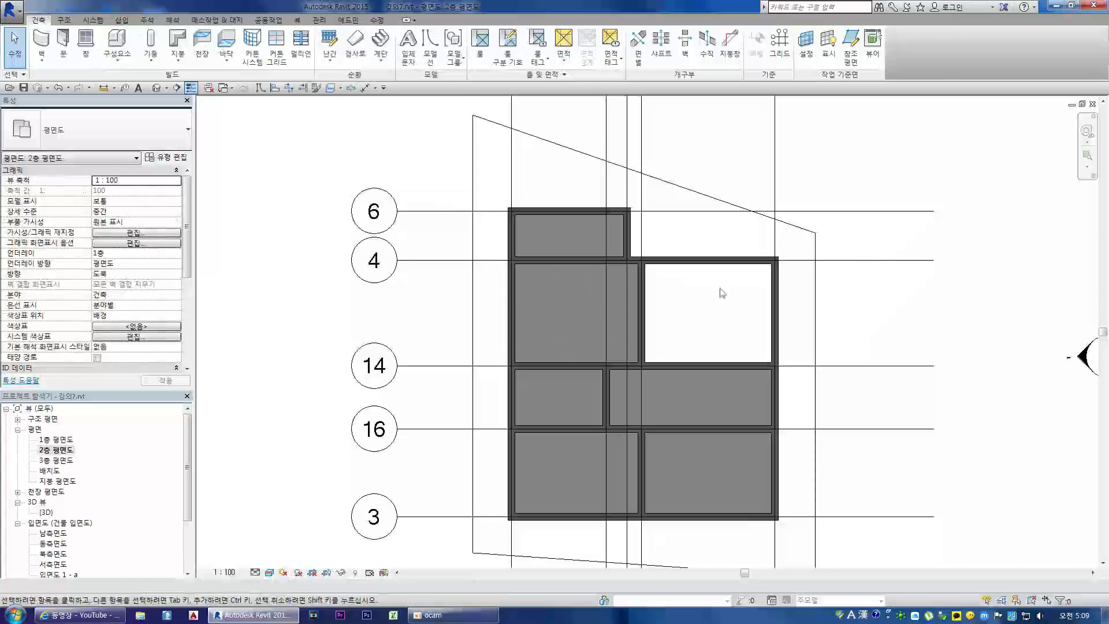
scroll(714, 300, "up", 1)
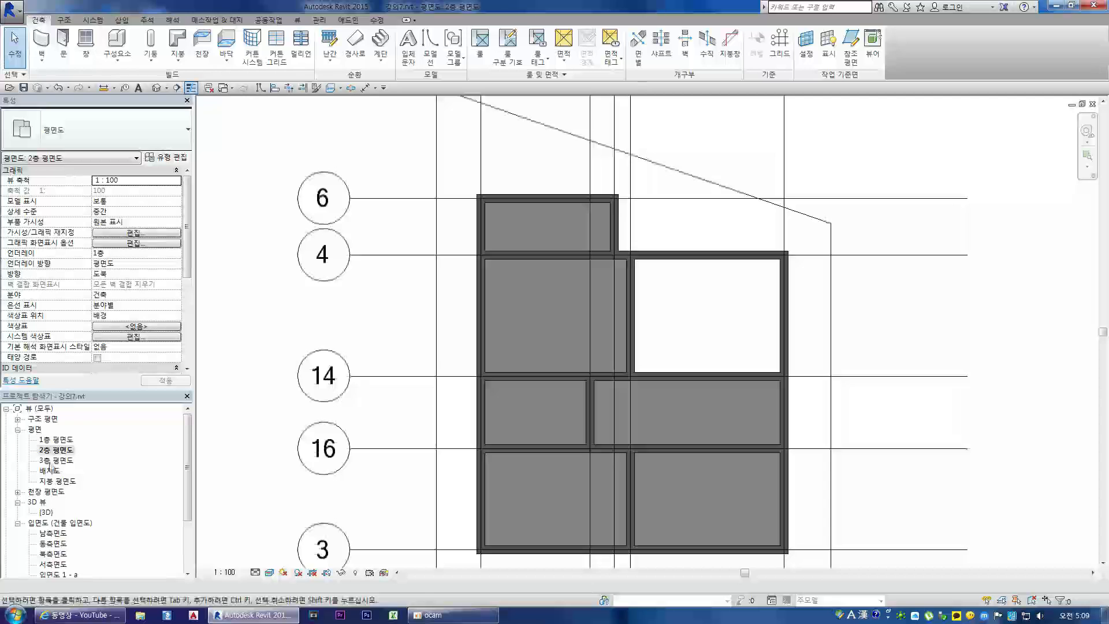
double_click(56, 460)
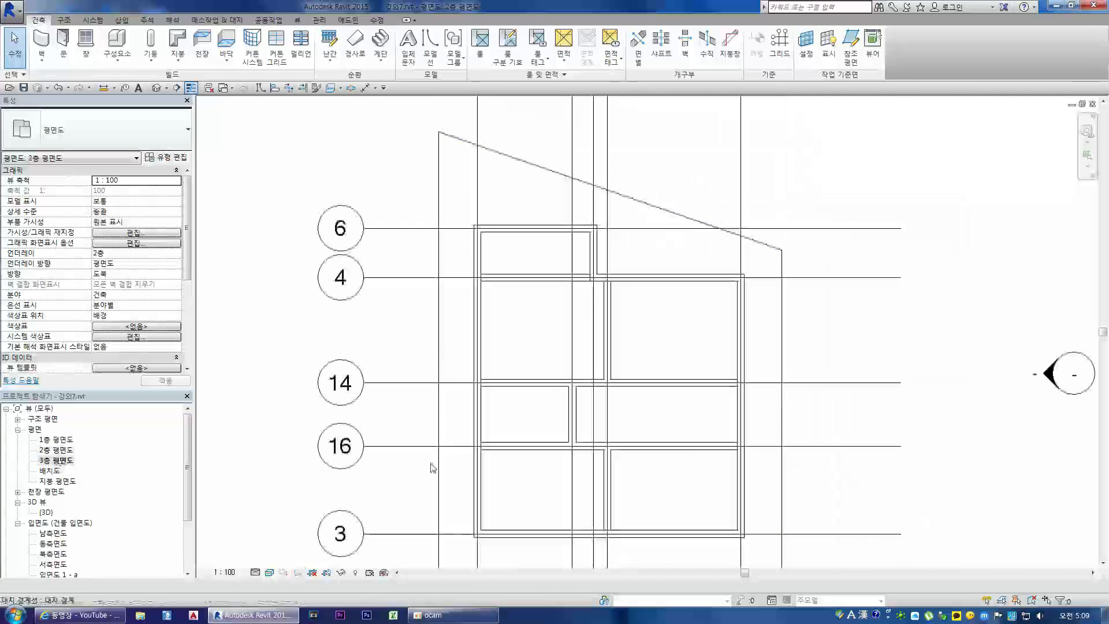
left_click(269, 571)
left_click(294, 552)
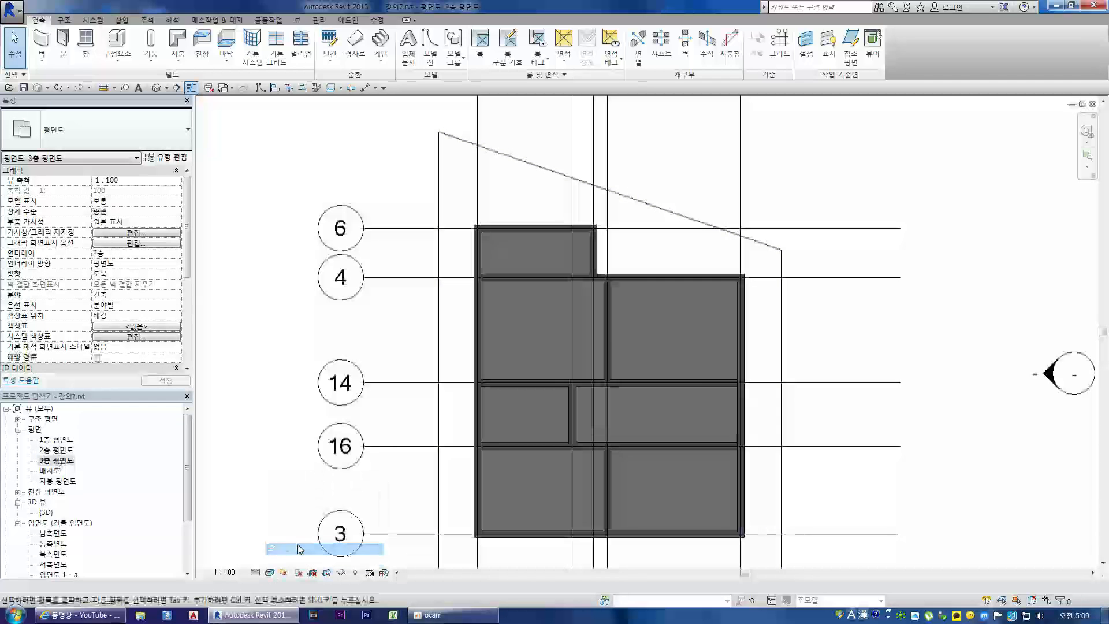
scroll(653, 293, "up", 1)
scroll(653, 293, "up", 1)
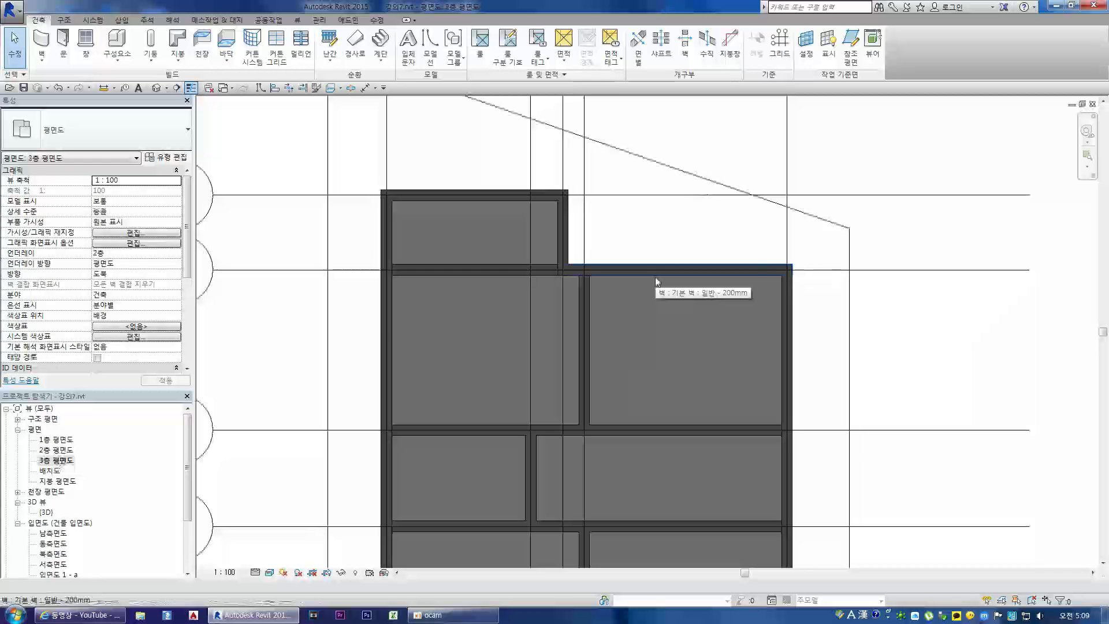
key("Tab")
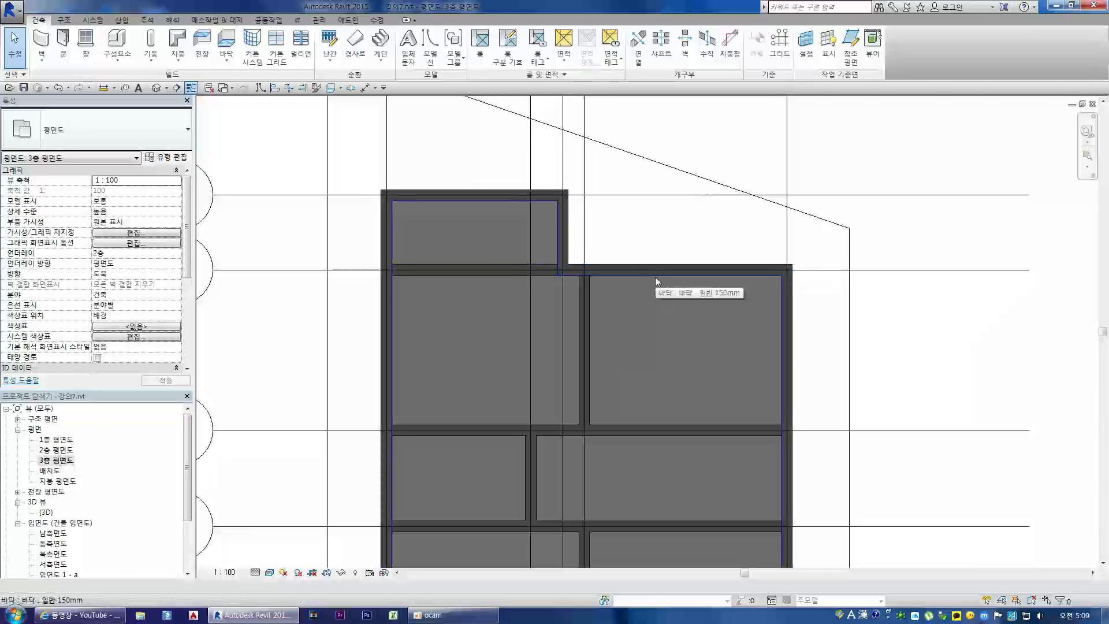
left_click(655, 277)
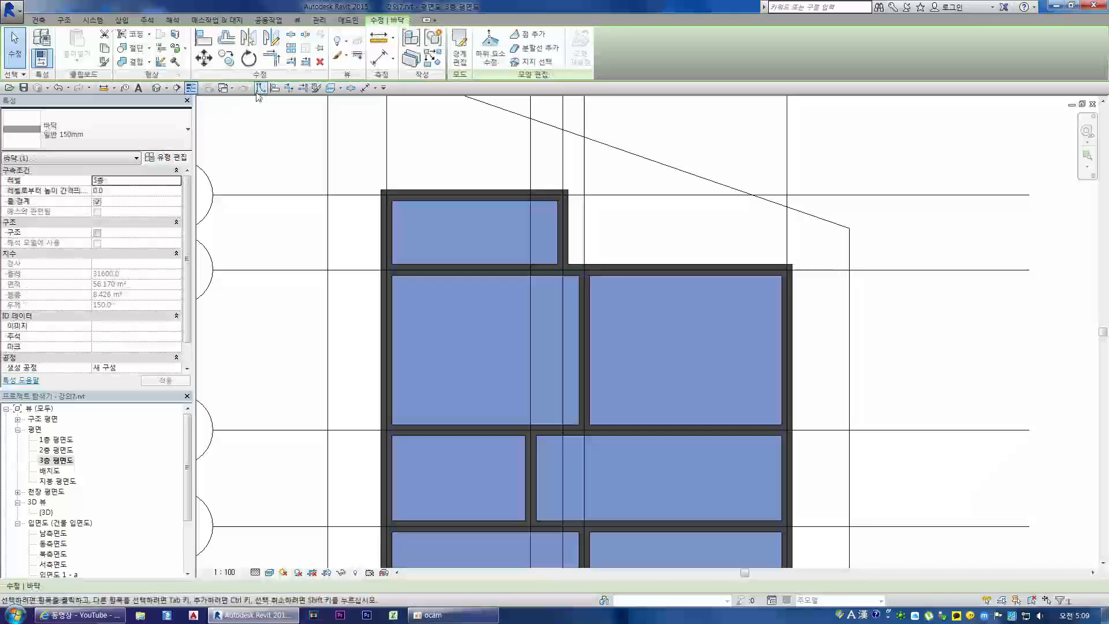
left_click(271, 57)
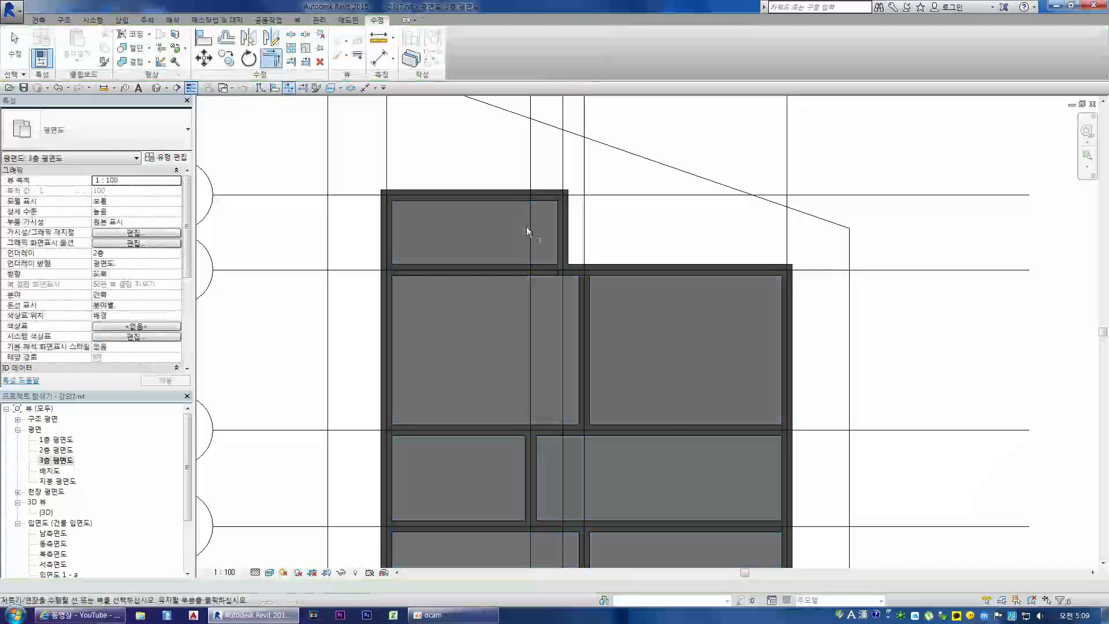
key("Escape")
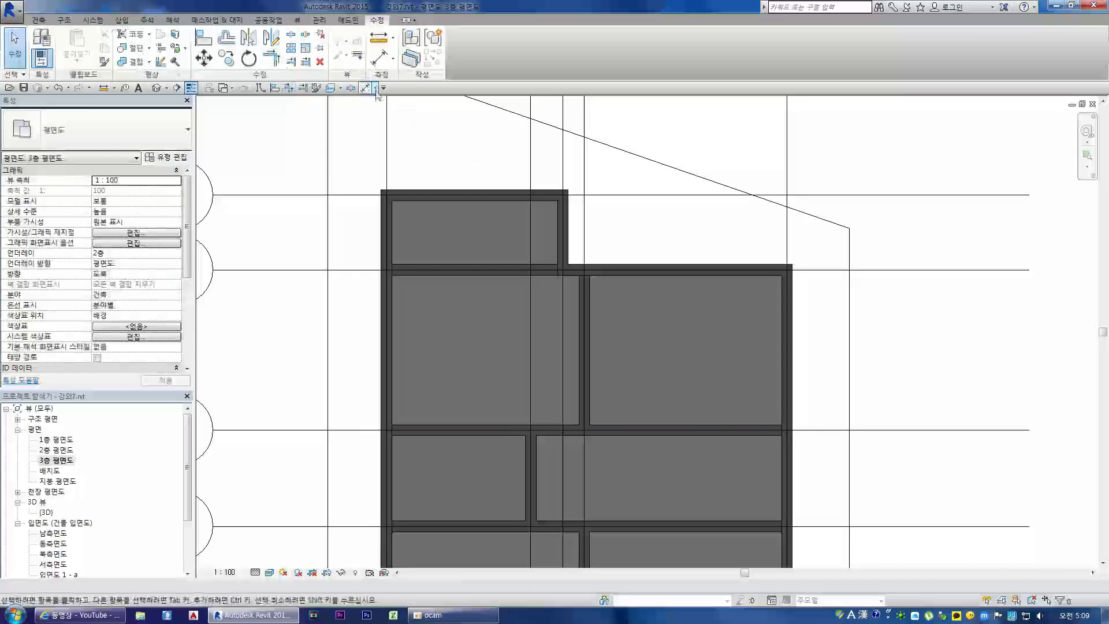
key("Tab")
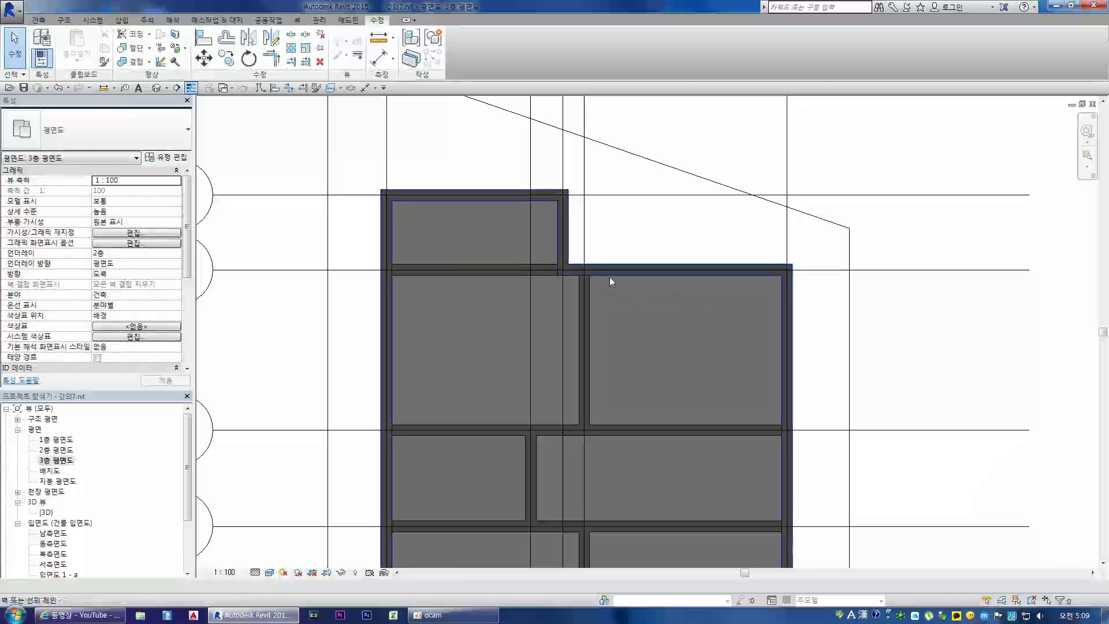
left_click(609, 276)
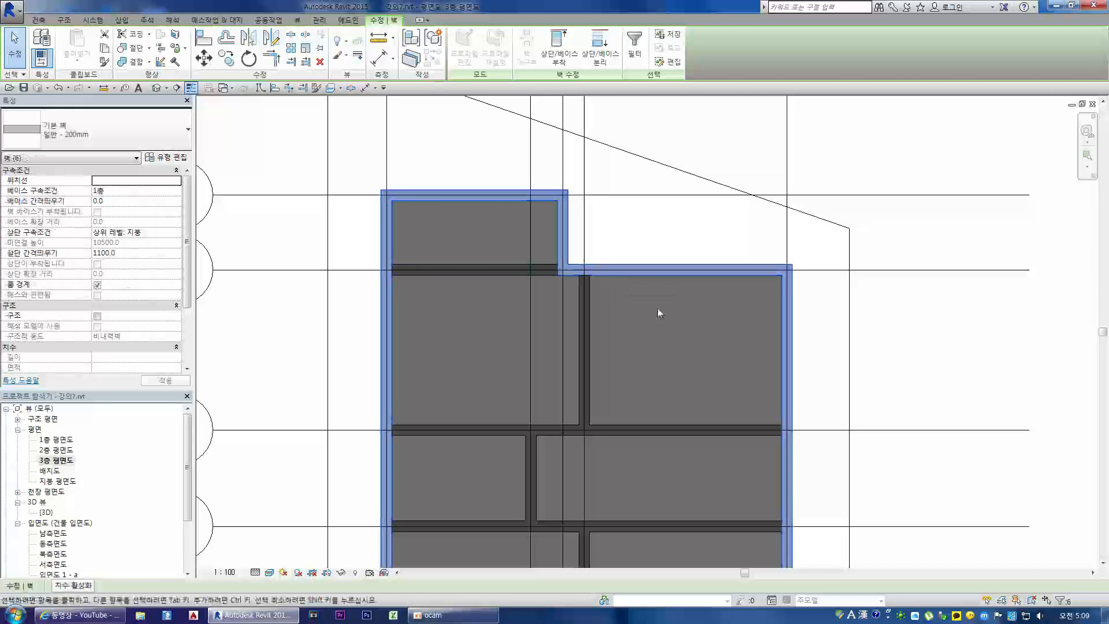
left_click(639, 276)
left_click(639, 276)
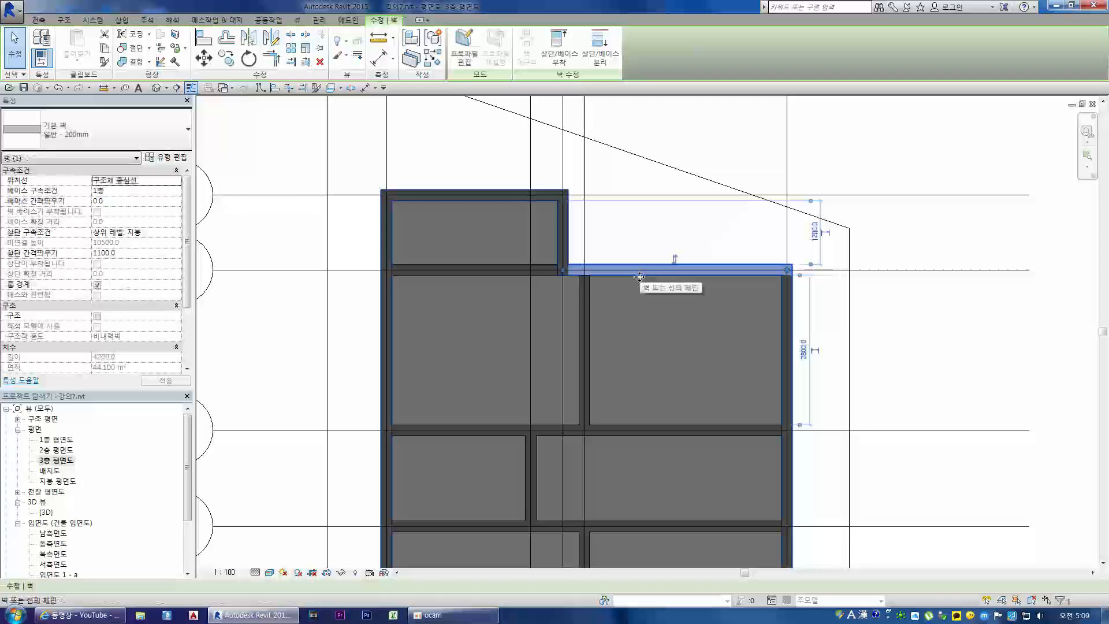
Select the generic 150 mm floor overlapping the walls in the third-floor plan and start editing its boundary
left_click(639, 276)
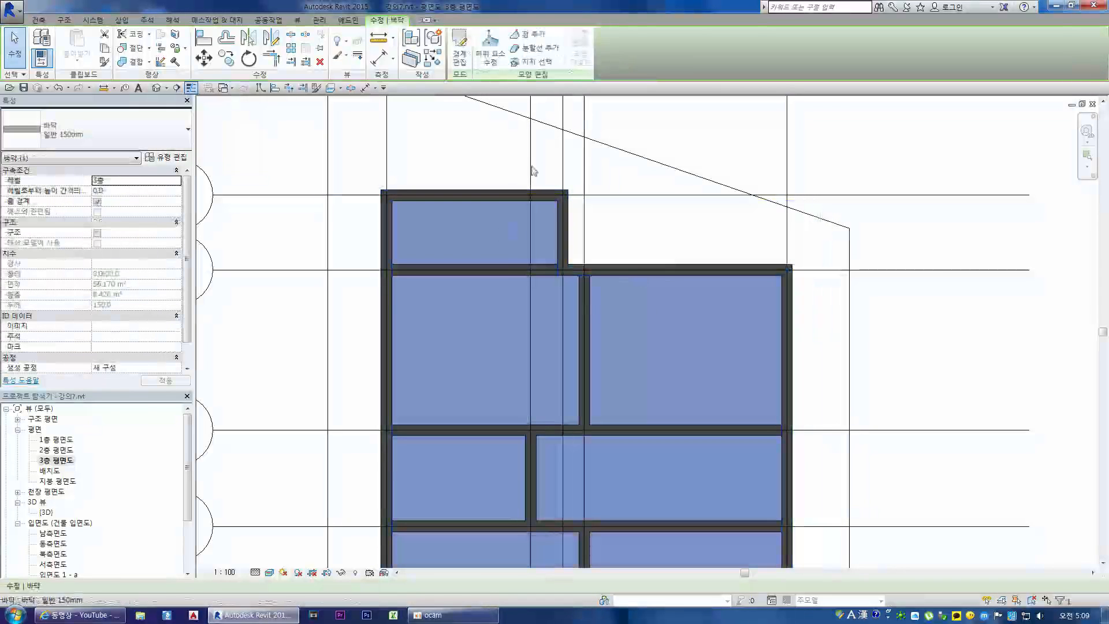
left_click(460, 46)
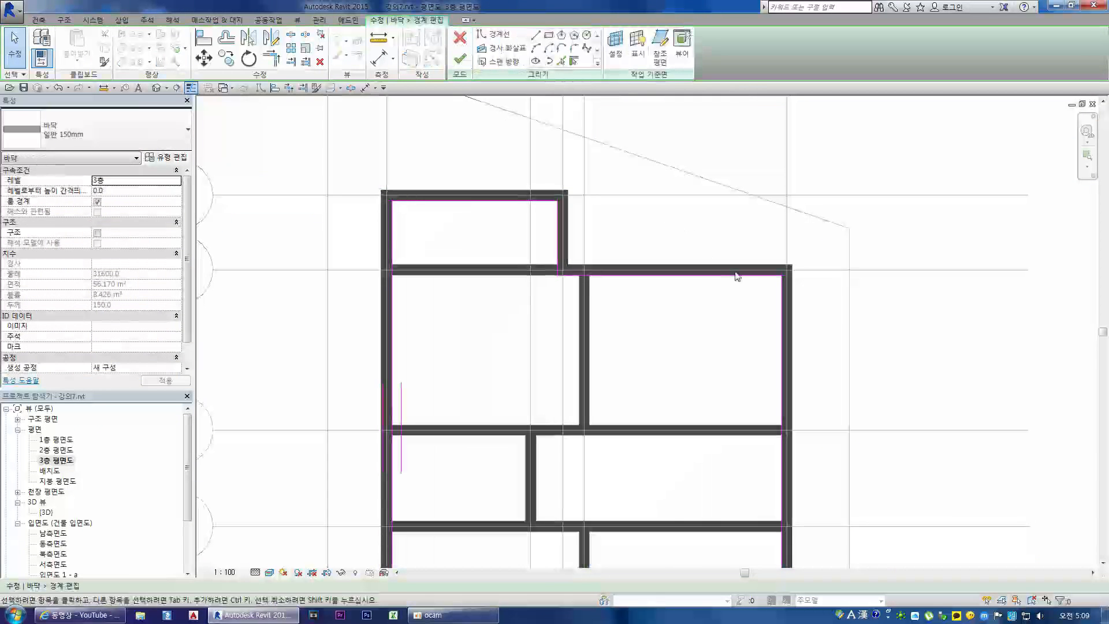
left_click(640, 275)
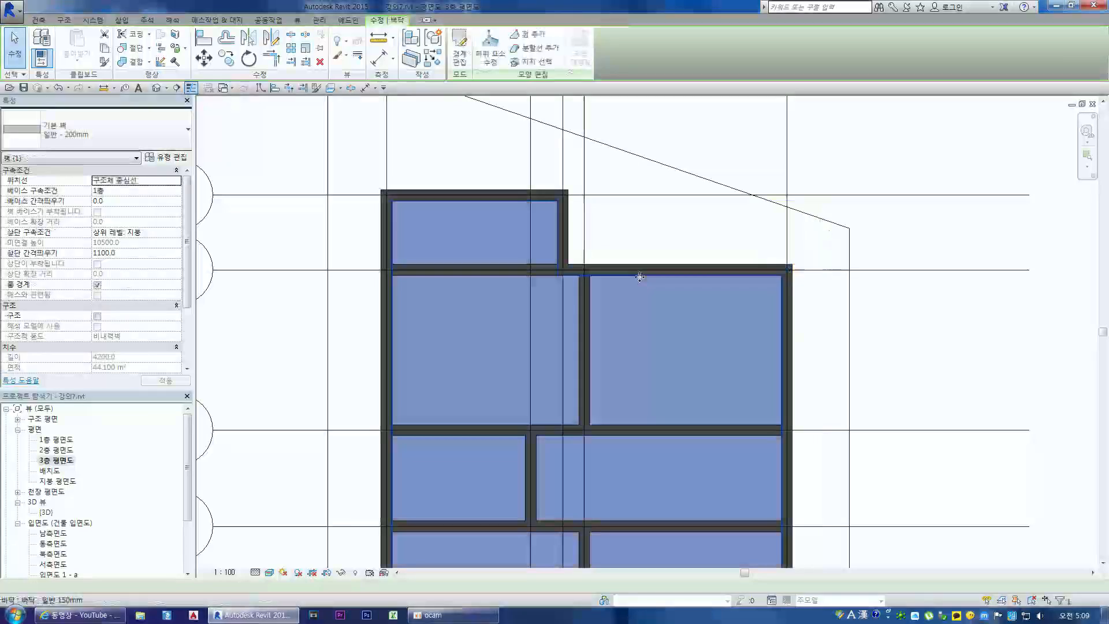
left_click(460, 49)
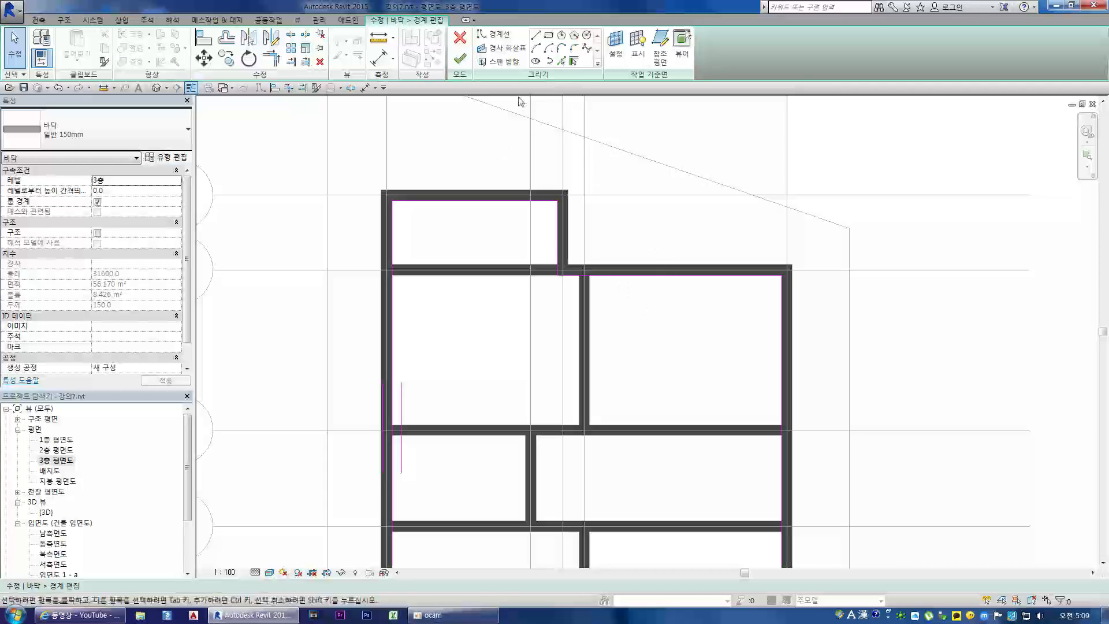
Add third-floor boundary lines along the inner left and lower wall faces of the right-hand room between grids 4 and 14
left_click(561, 60)
left_click(590, 324)
key("l")
key("i")
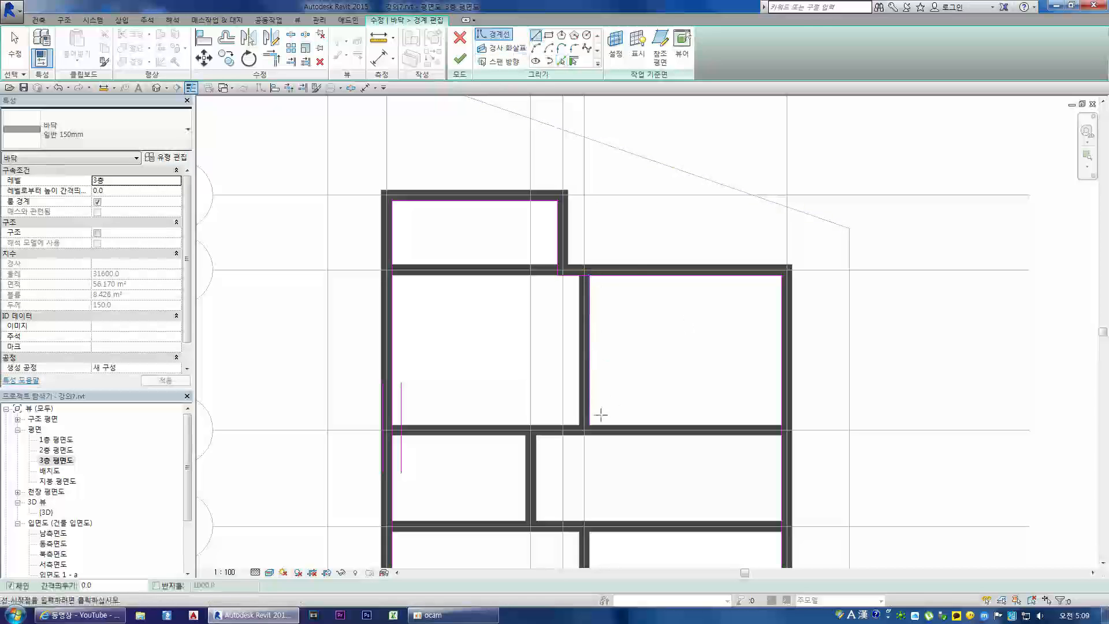
left_click(589, 425)
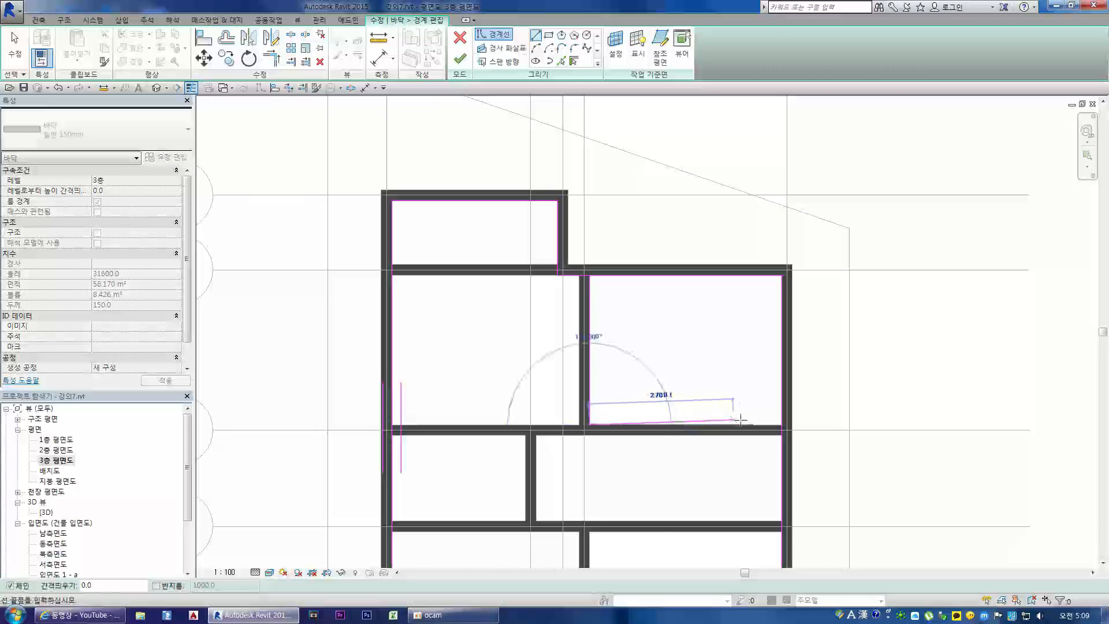
left_click(781, 424)
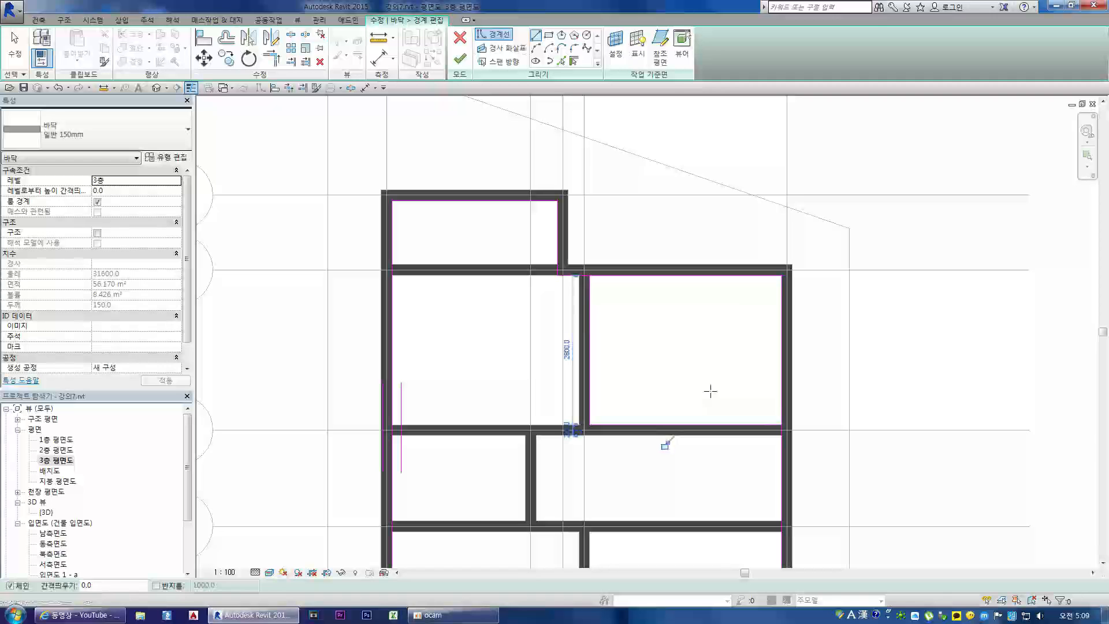
key("Escape")
key("Escape")
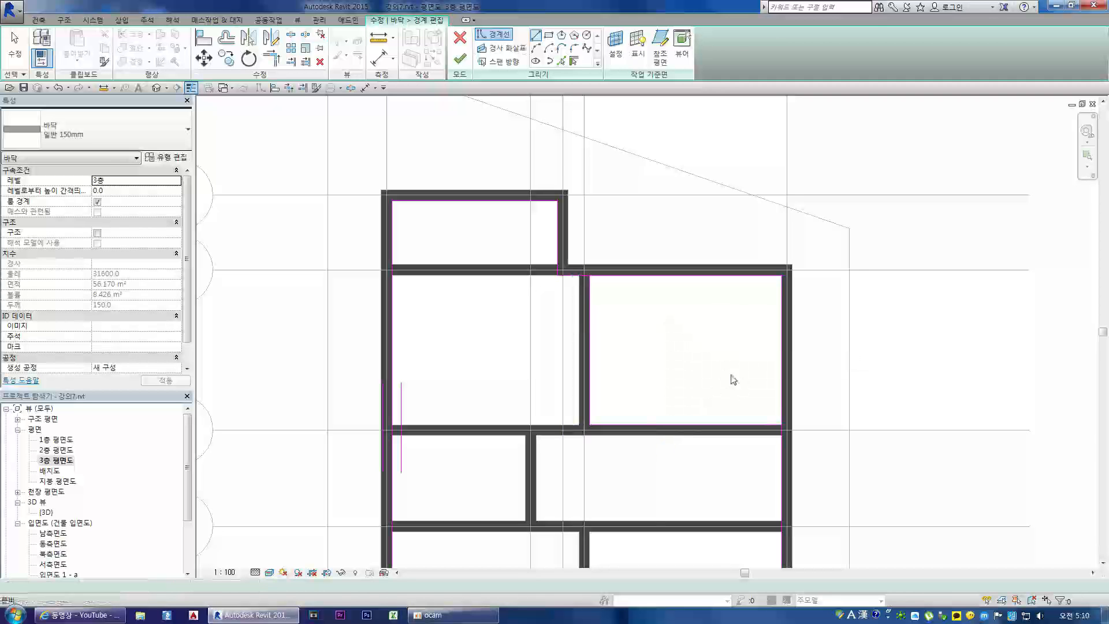
Trim the third-floor slab's upper boundary line to the new line at the right-hand room's upper-left corner
left_click(272, 59)
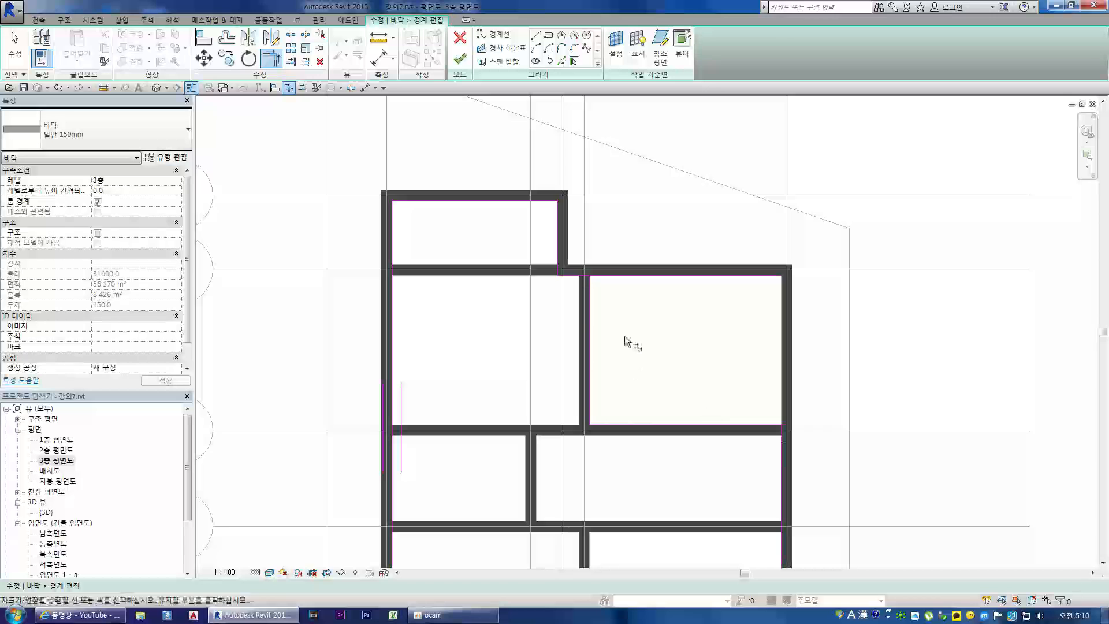
left_click(584, 283)
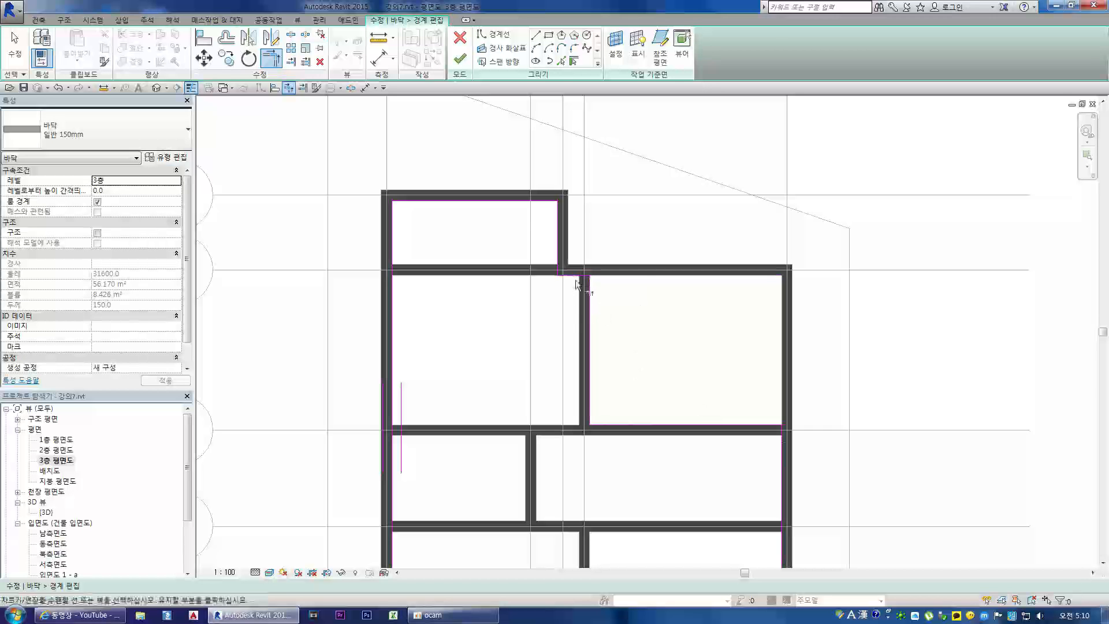
left_click(565, 265)
Finish the third-floor slab's boundary edit, decline cutting the overlapping volume from the walls, and check the opening in the 3D view
left_click(460, 60)
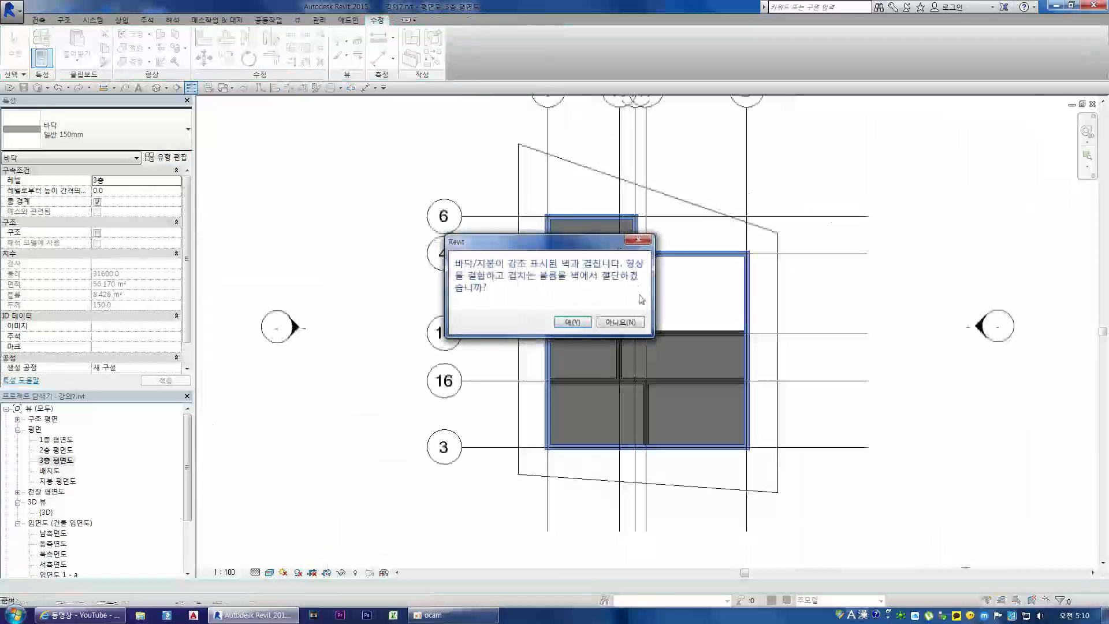
left_click(619, 322)
left_click(312, 449)
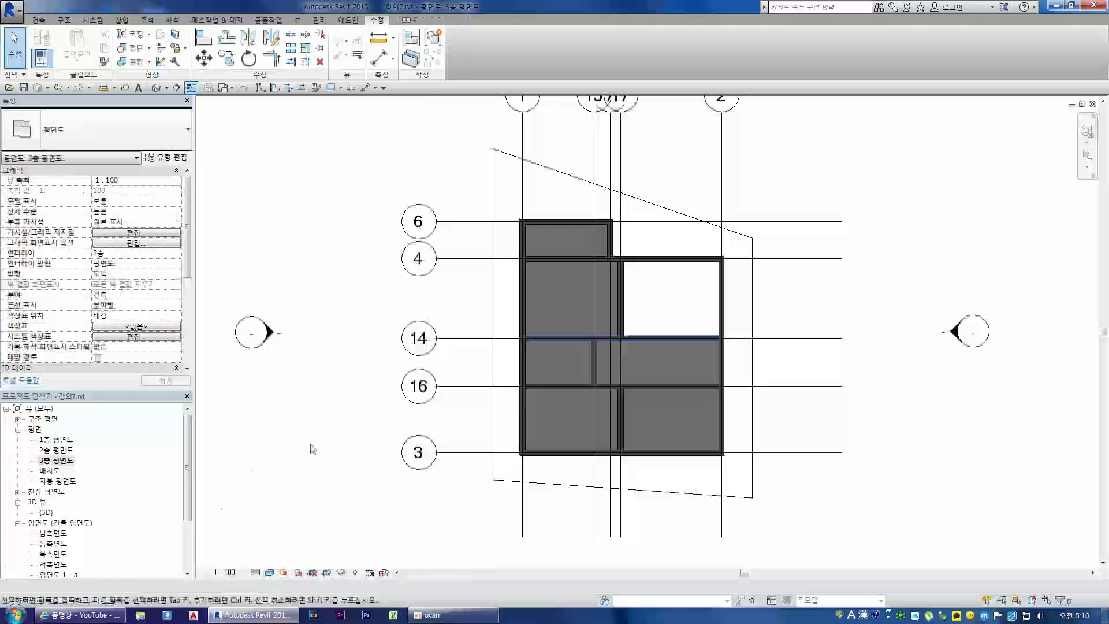
double_click(45, 512)
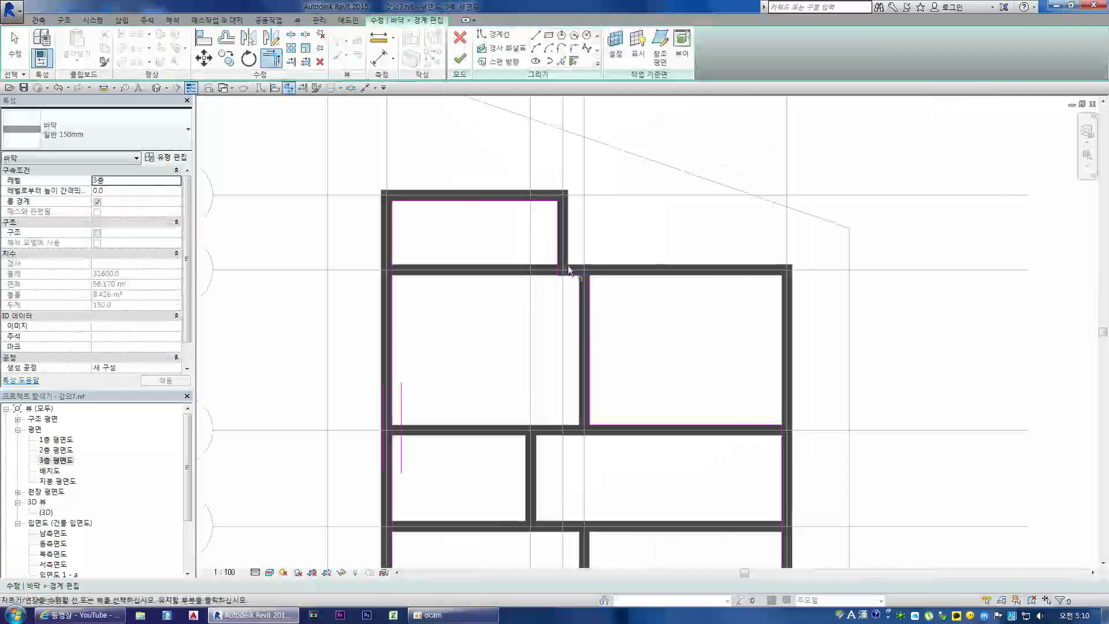
left_click(460, 59)
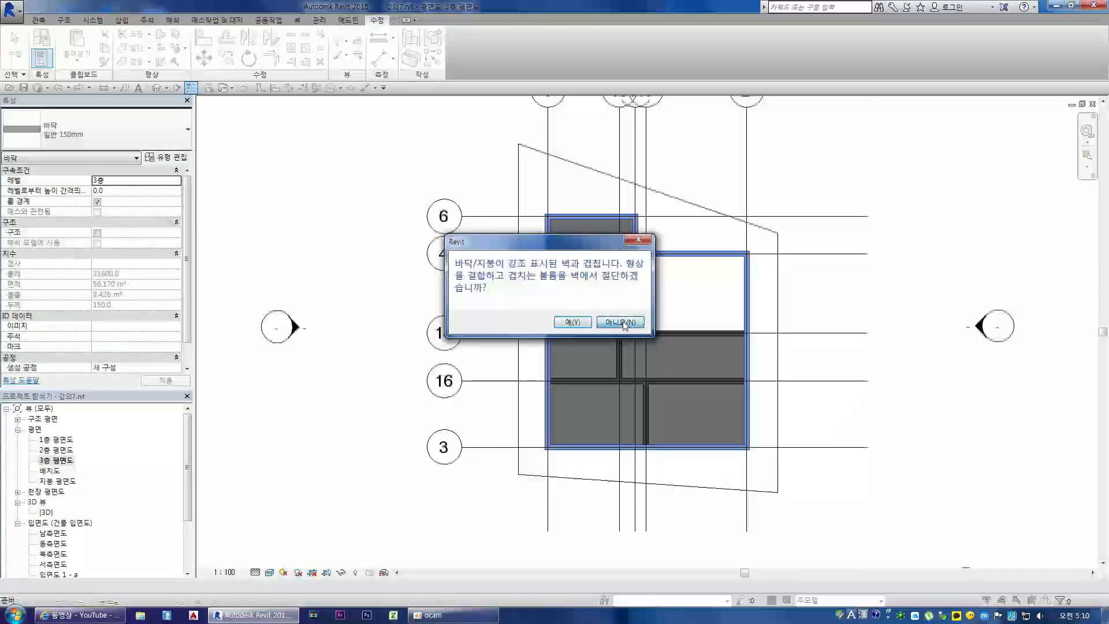
left_click(620, 321)
left_click(663, 297)
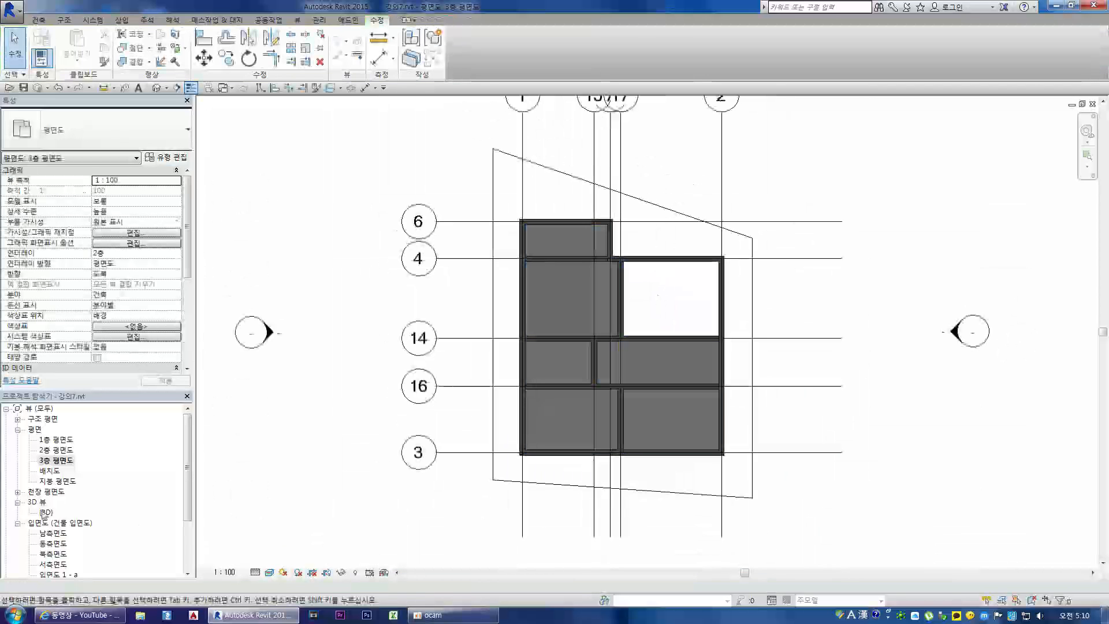
double_click(45, 512)
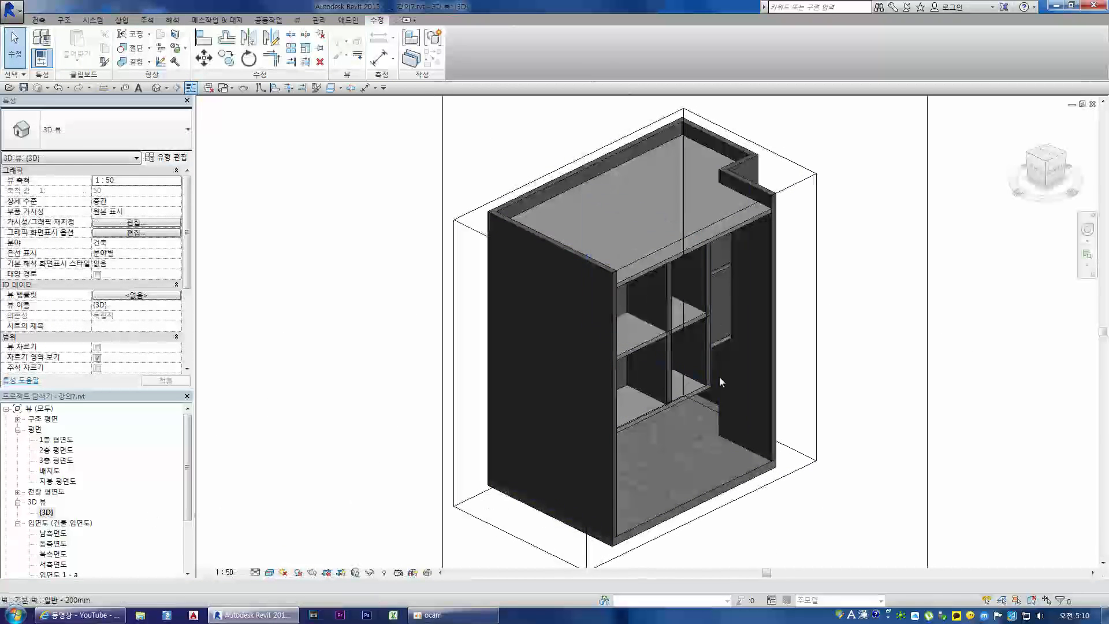
scroll(728, 283, "up", 3)
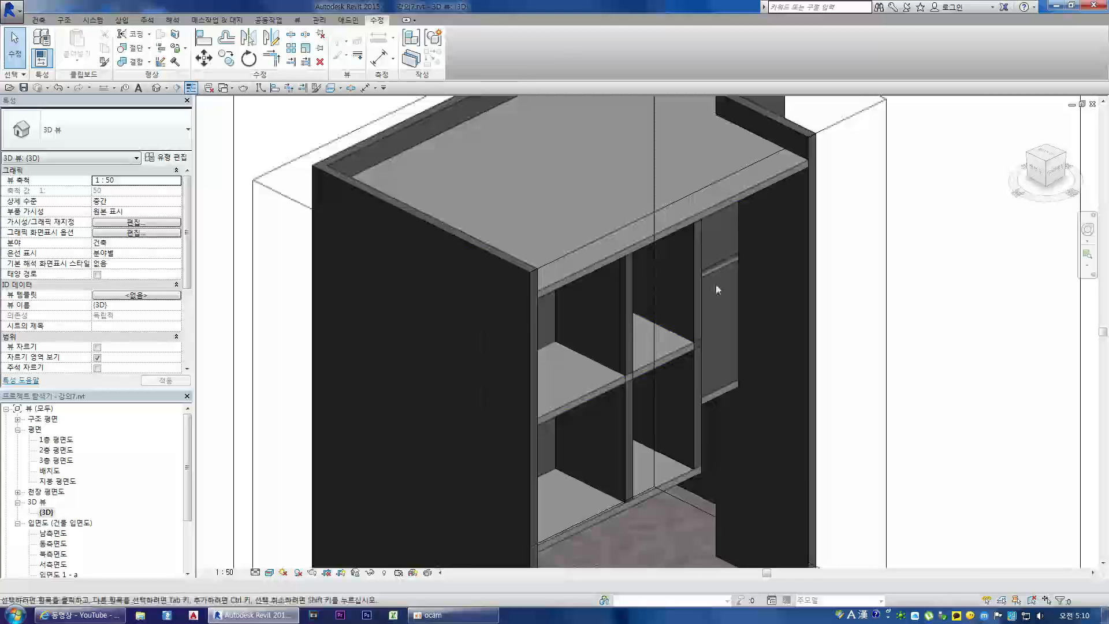
scroll(715, 283, "up", 2)
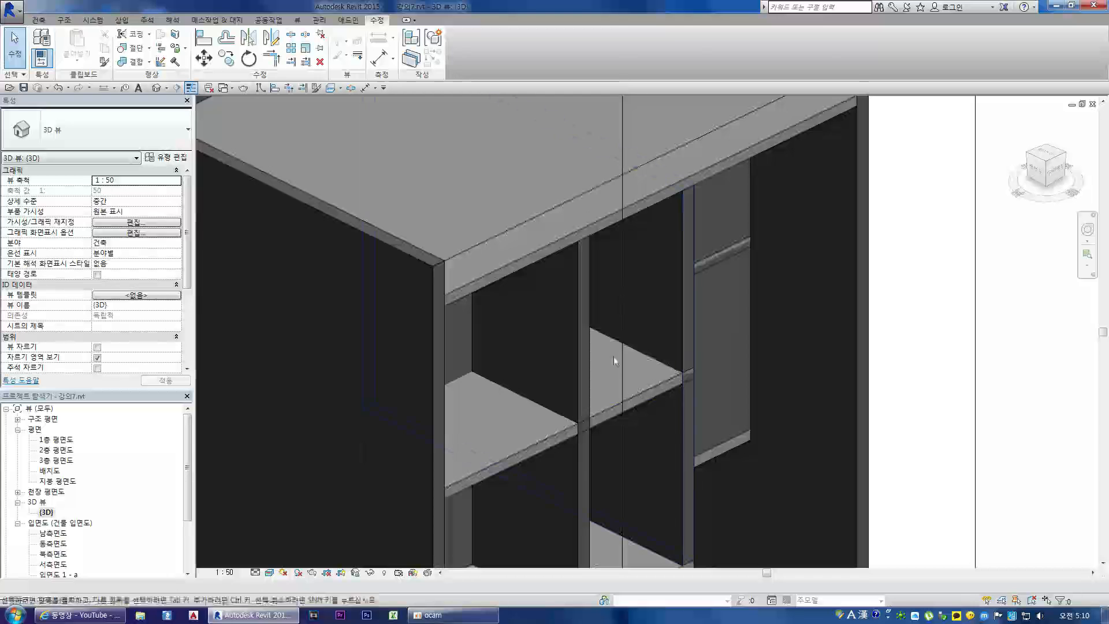
scroll(607, 340, "down", 2)
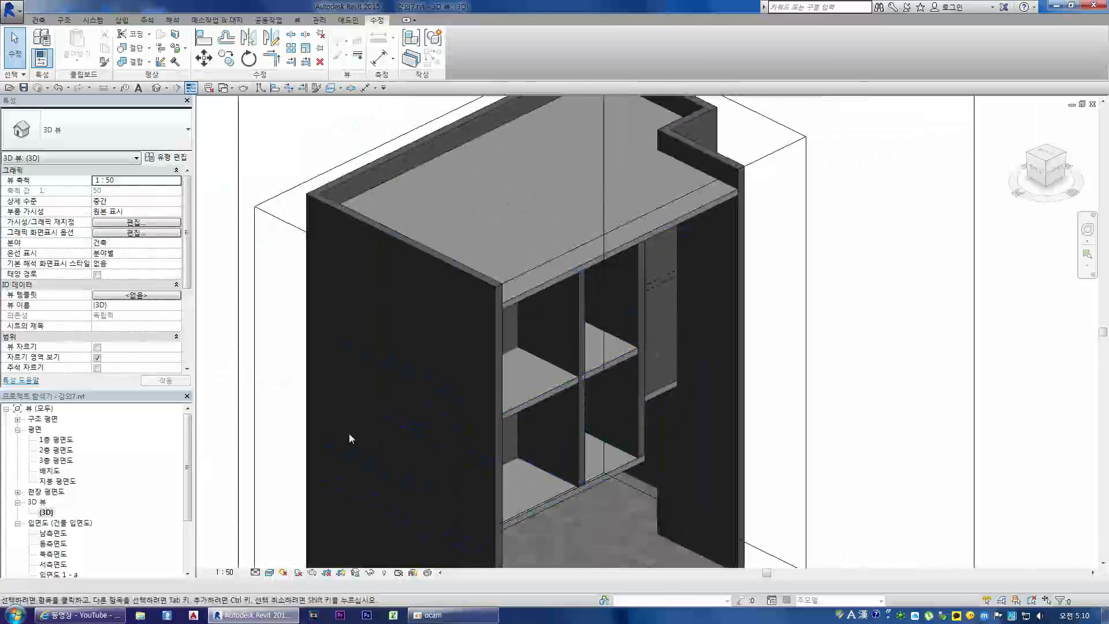
In the second-floor plan, lay out a component-based U-shaped stair in the open room: 12 risers along the lower wall, returning along the upper wall
double_click(54, 450)
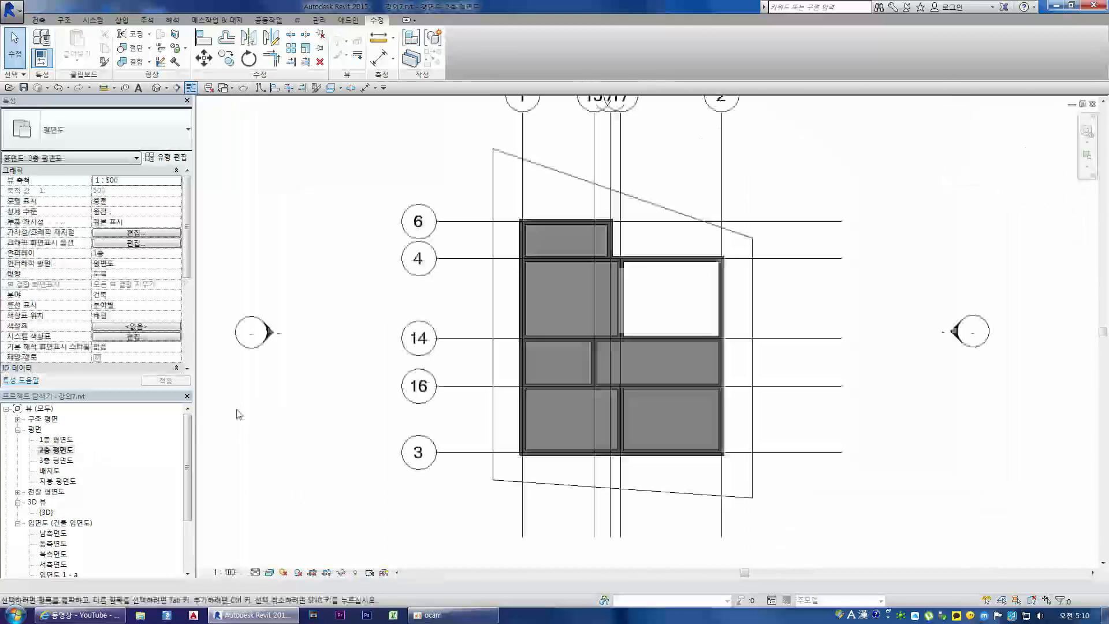
left_click(39, 19)
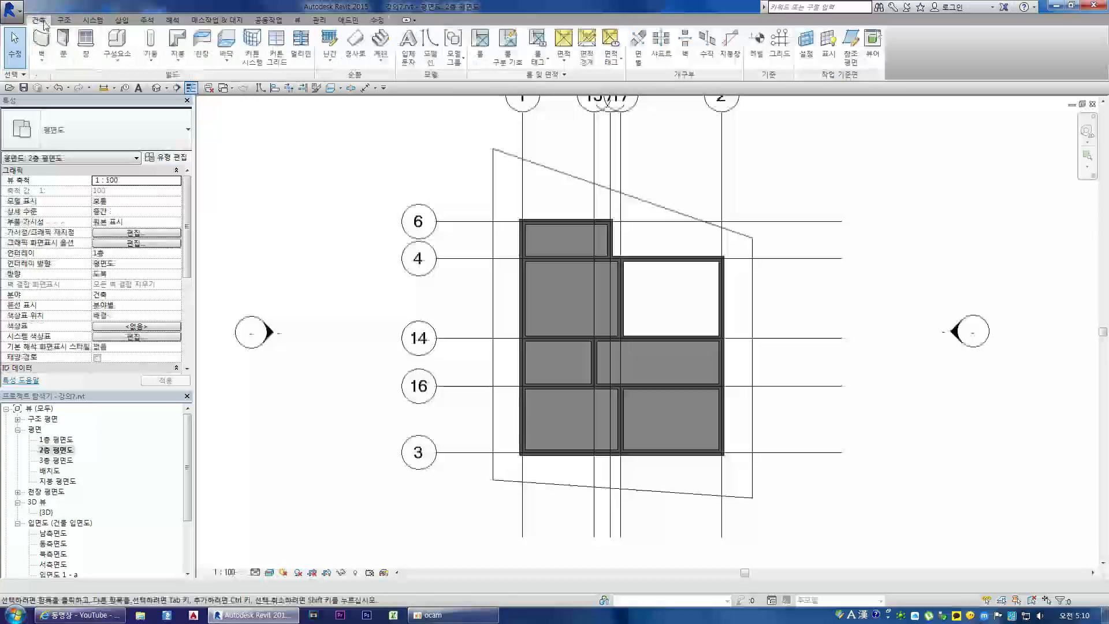
left_click(382, 63)
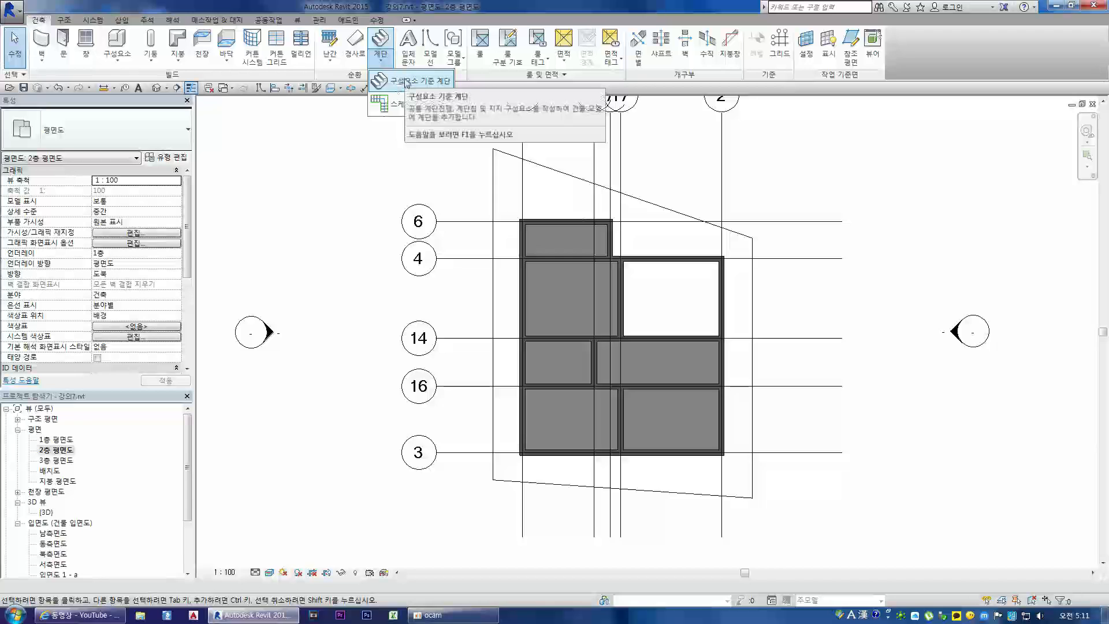
left_click(407, 81)
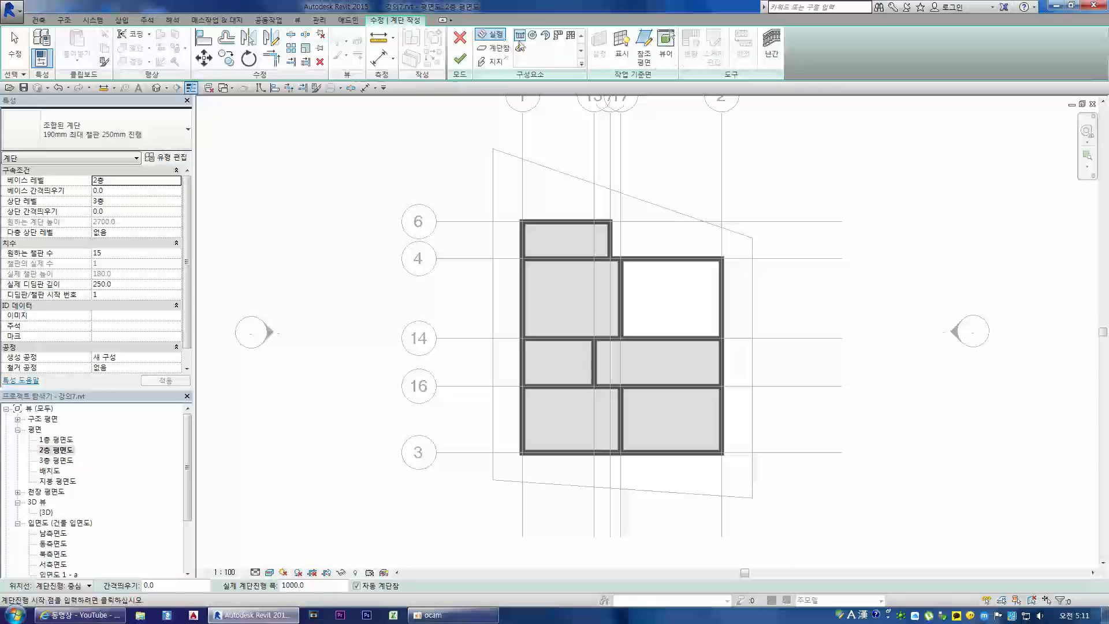
scroll(544, 34, "up", 2)
scroll(548, 36, "down", 2)
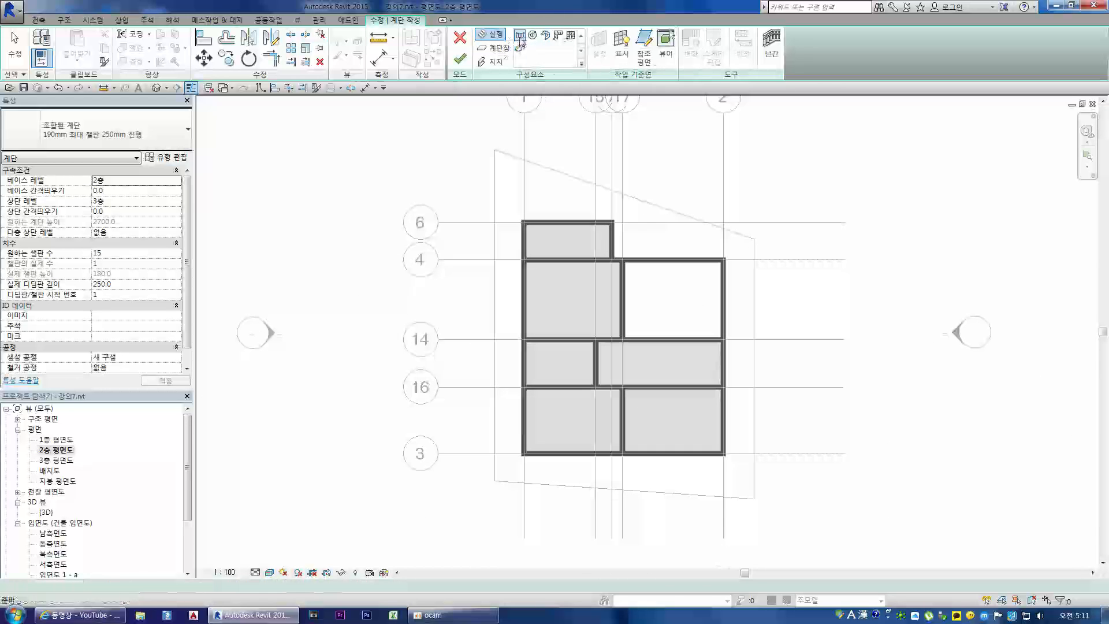
left_click(626, 317)
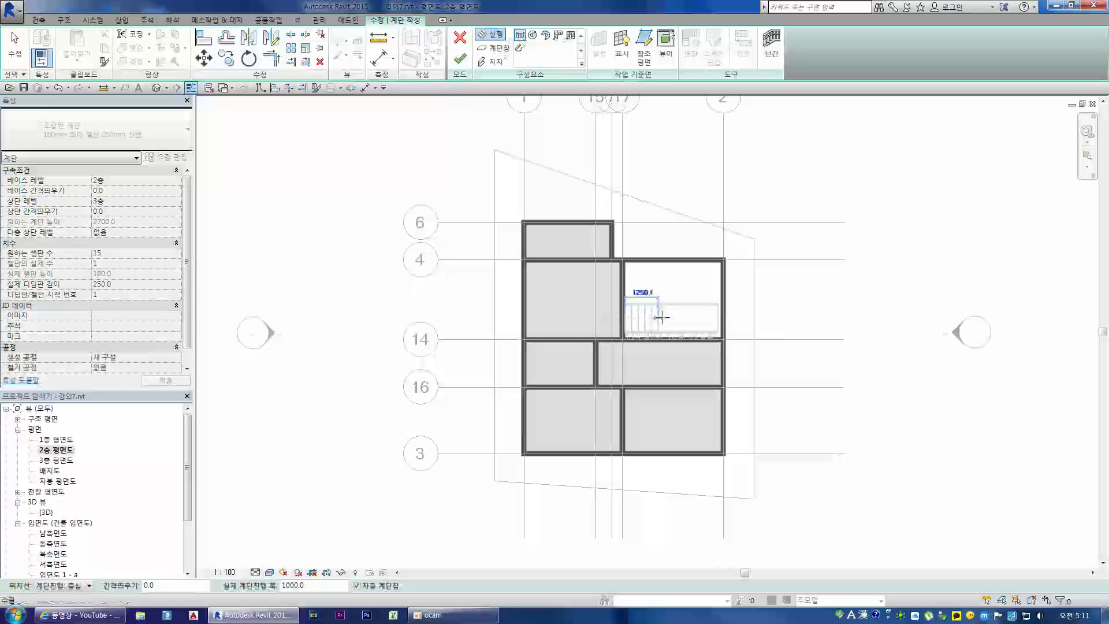
left_click(698, 317)
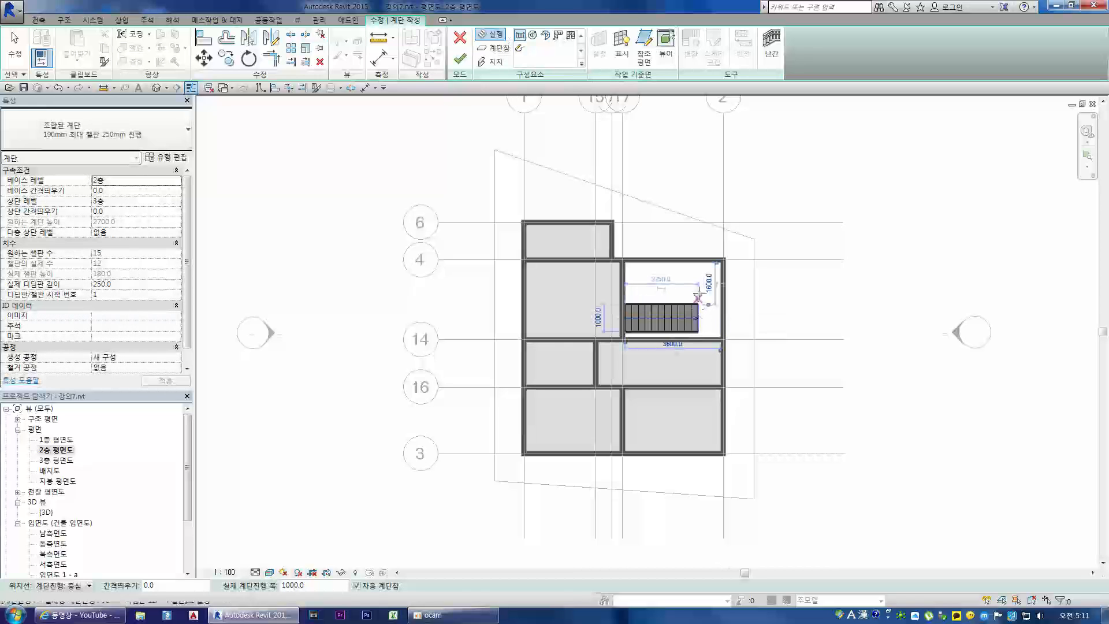
left_click(626, 279)
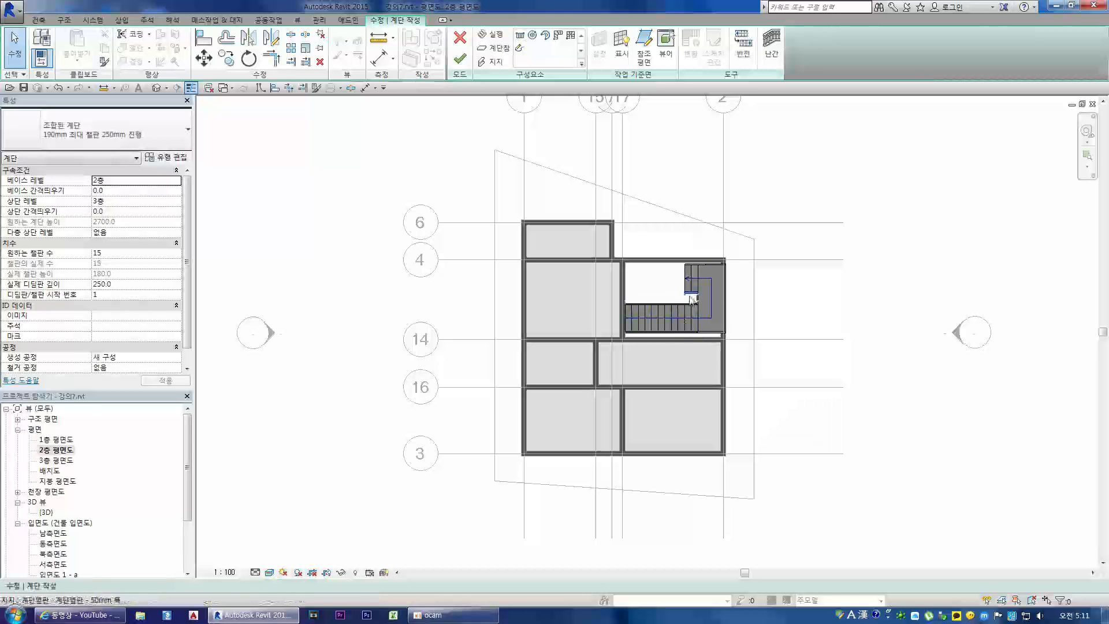
Inspect the stair layout in the 3D view, finish the stair, and dismiss the railing warning
scroll(695, 304, "up", 2)
scroll(695, 303, "up", 2)
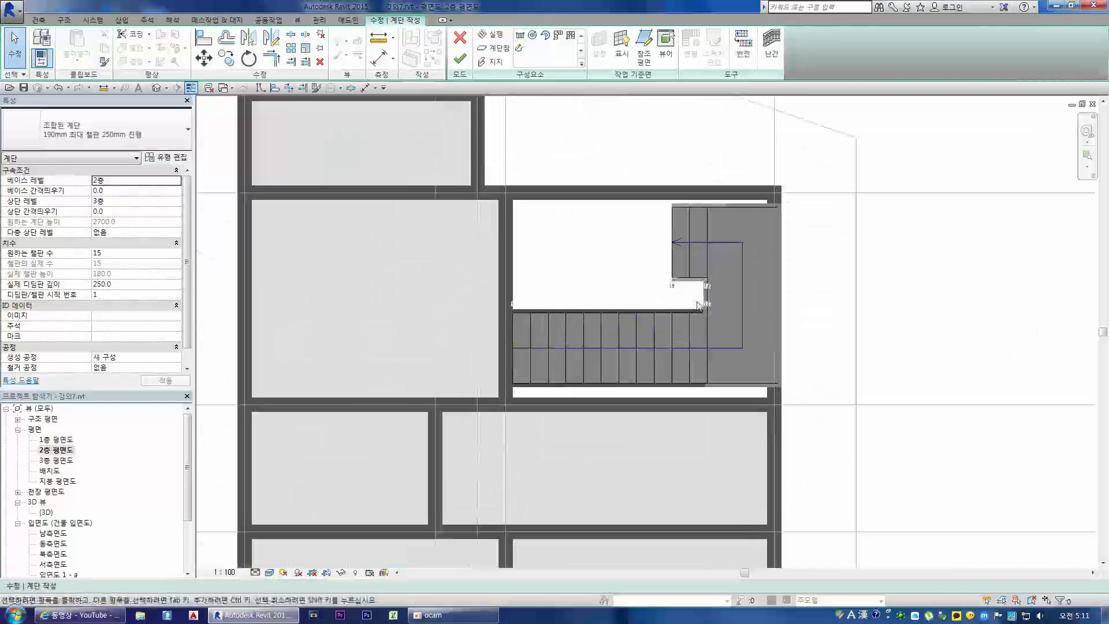
double_click(46, 511)
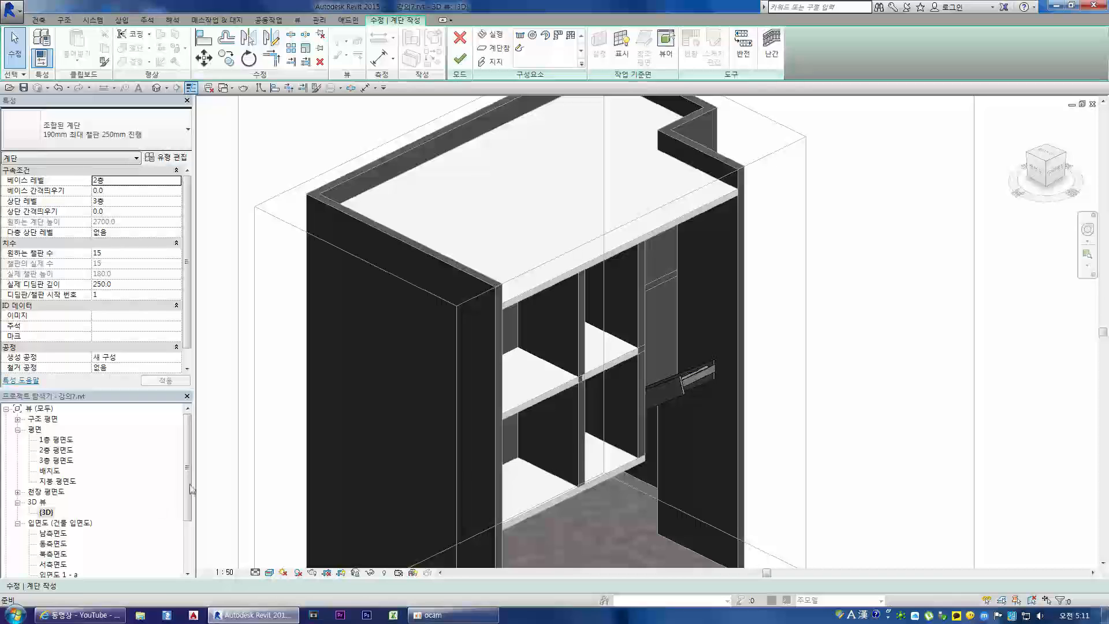
left_click_drag(1046, 168, 1000, 169)
scroll(681, 387, "up", 1)
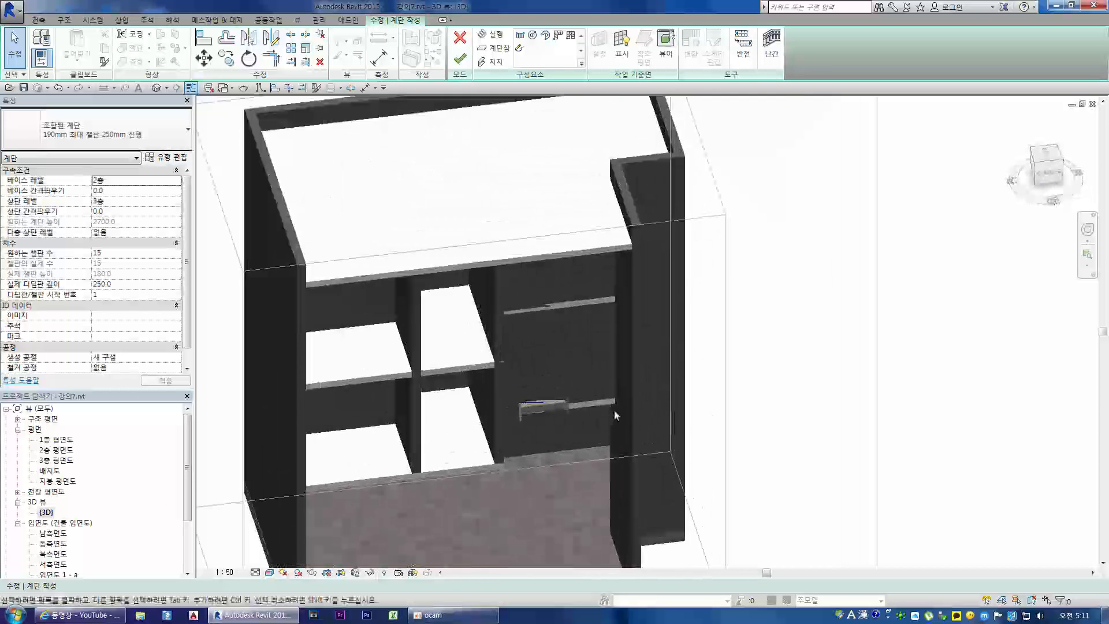
scroll(632, 411, "down", 2)
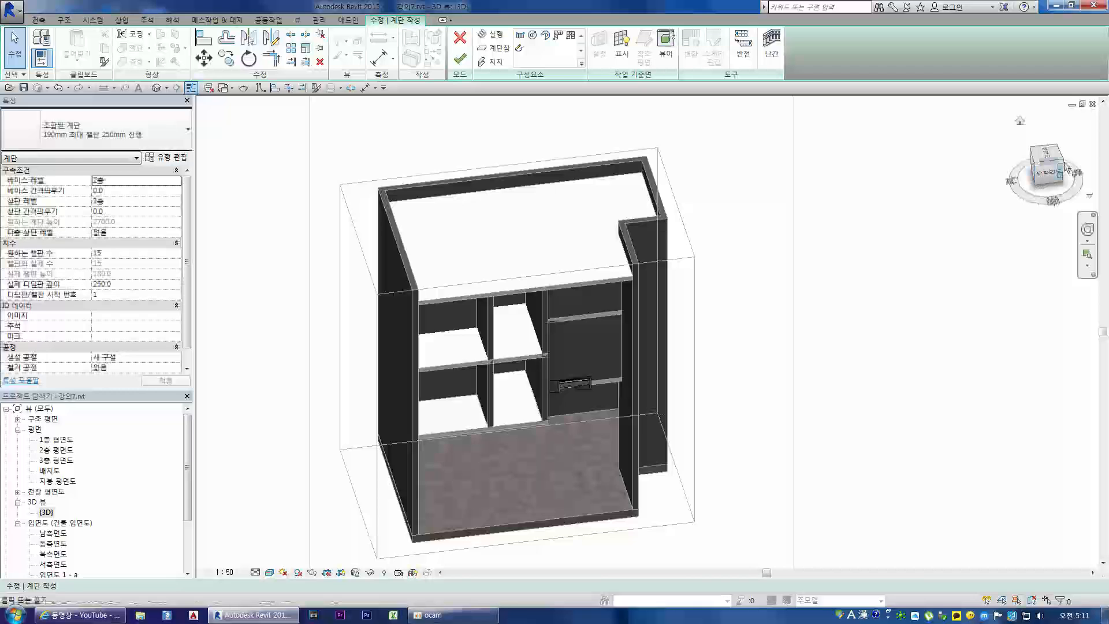
left_click(1063, 164)
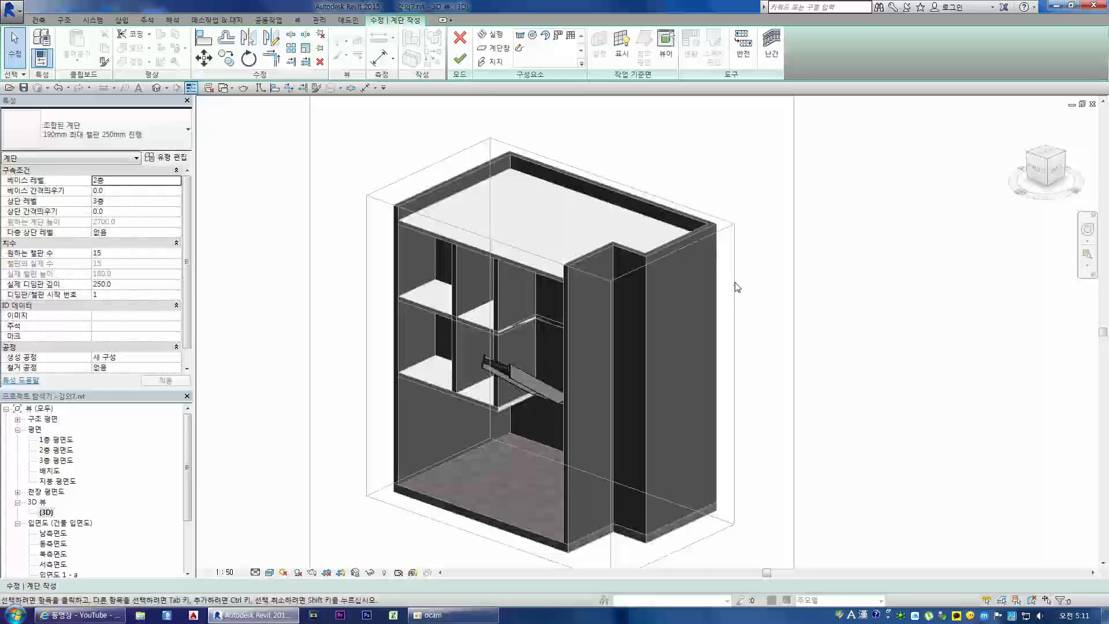
left_click(459, 61)
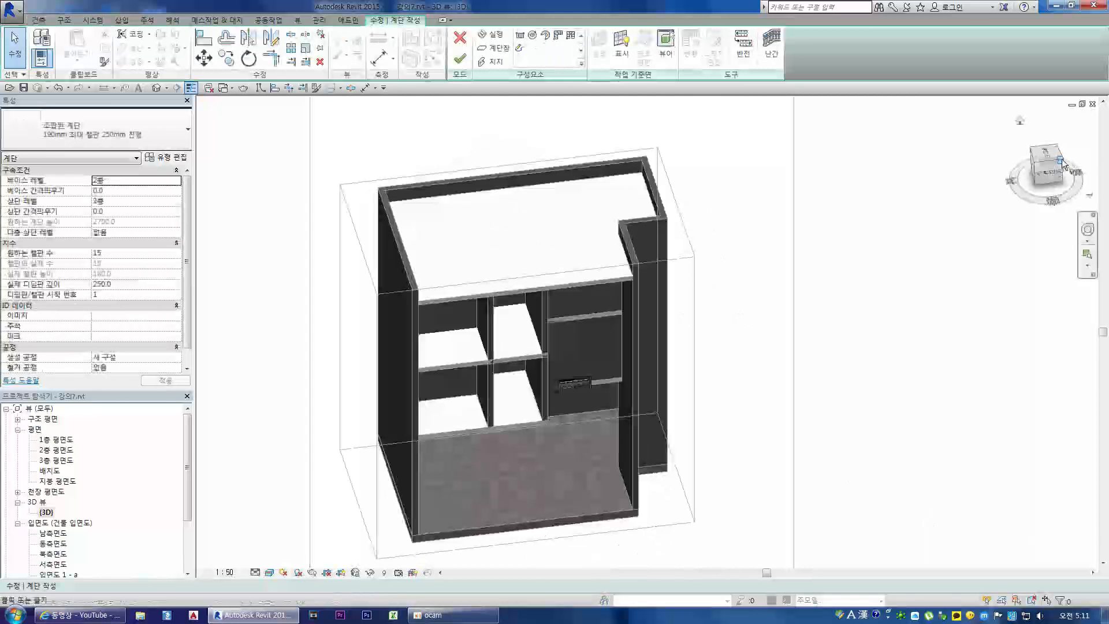
left_click(1017, 120)
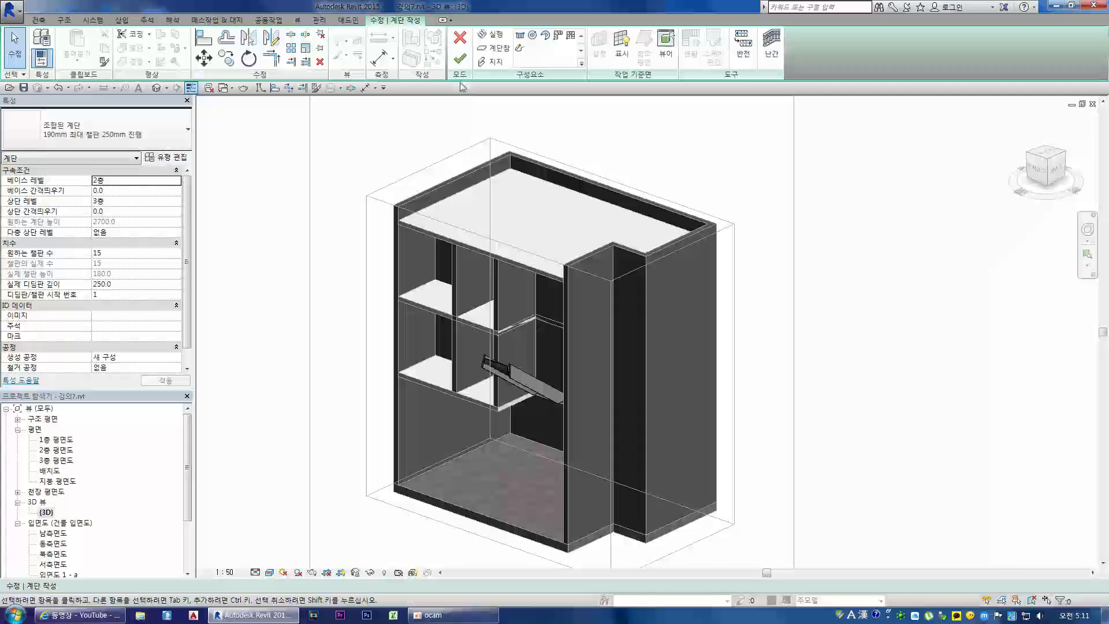
left_click(460, 60)
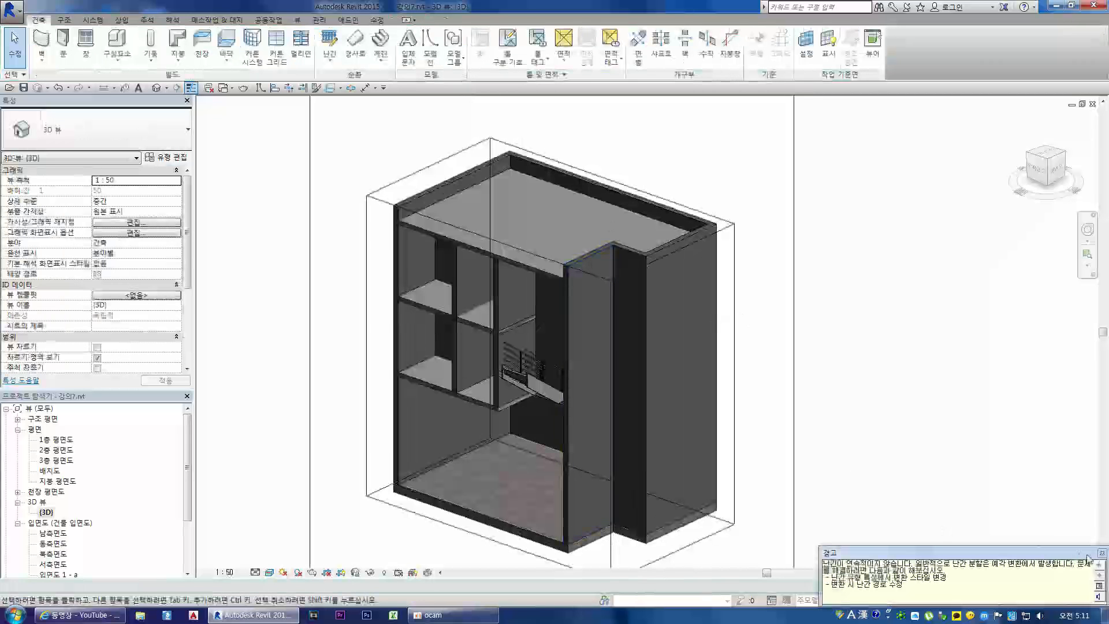
left_click(1102, 554)
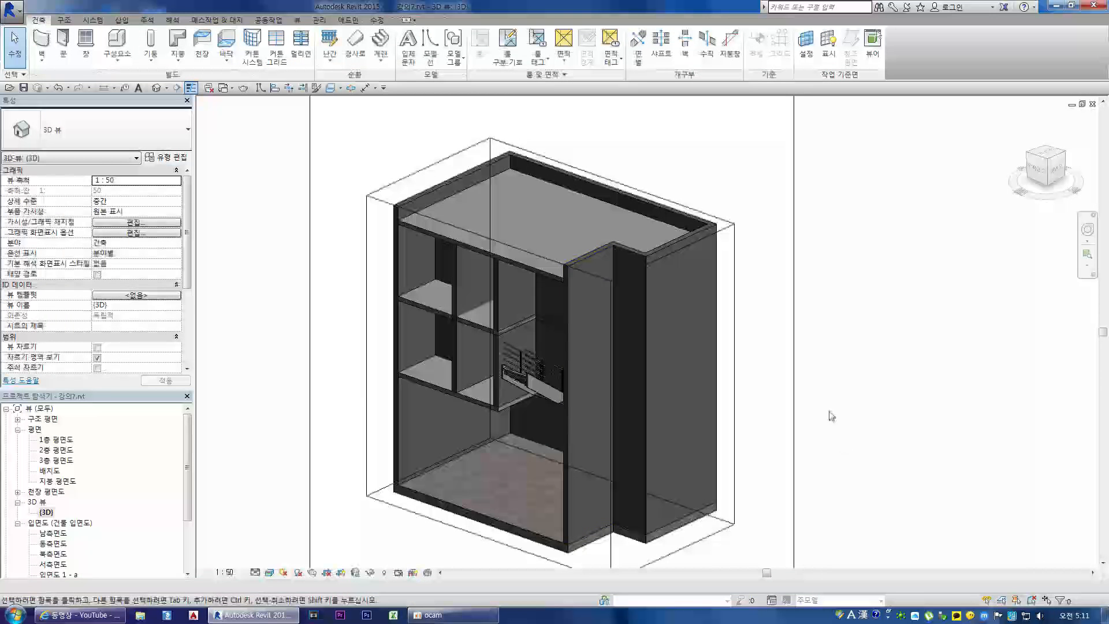
Resize the 3D section box to restore the cut-away facade and slice through the adjacent side, exposing the stair
left_click(733, 392)
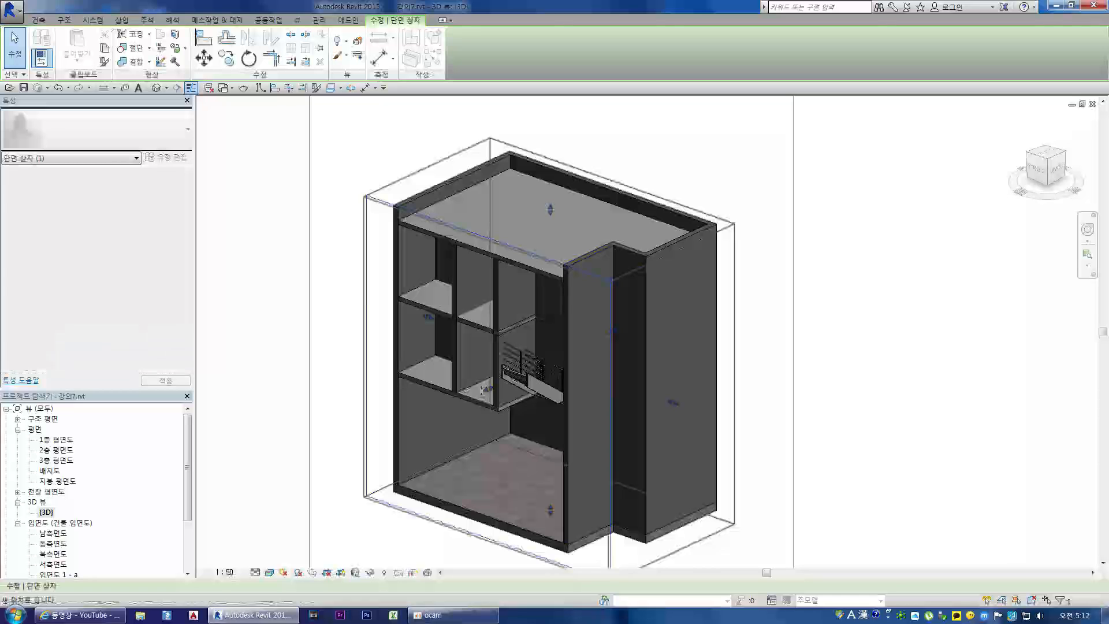
left_click_drag(483, 390, 419, 412)
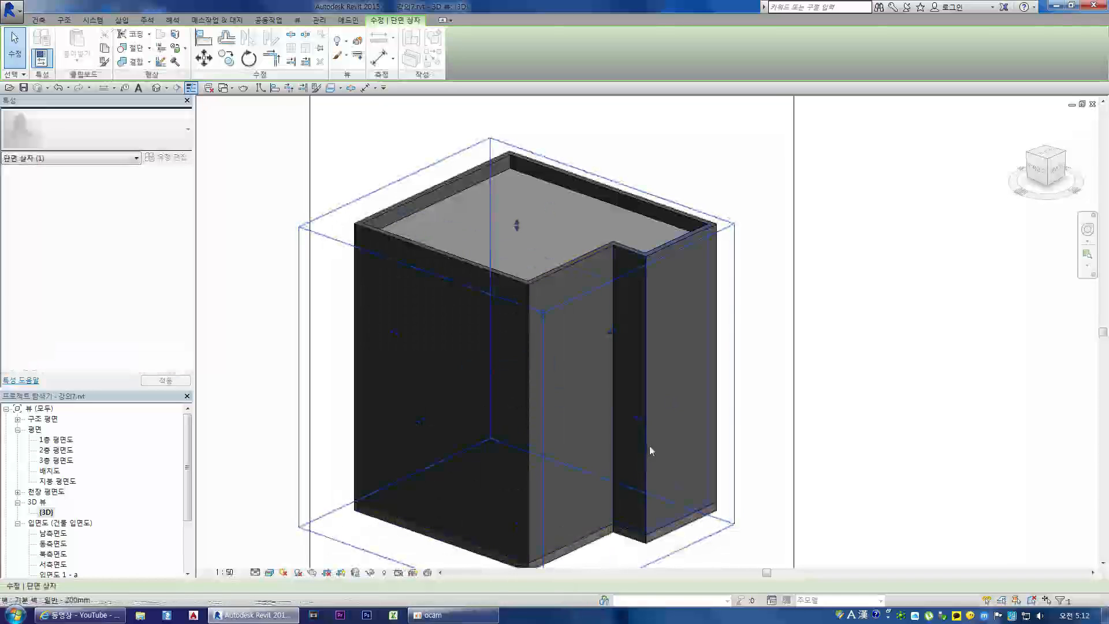
left_click_drag(587, 394, 588, 396)
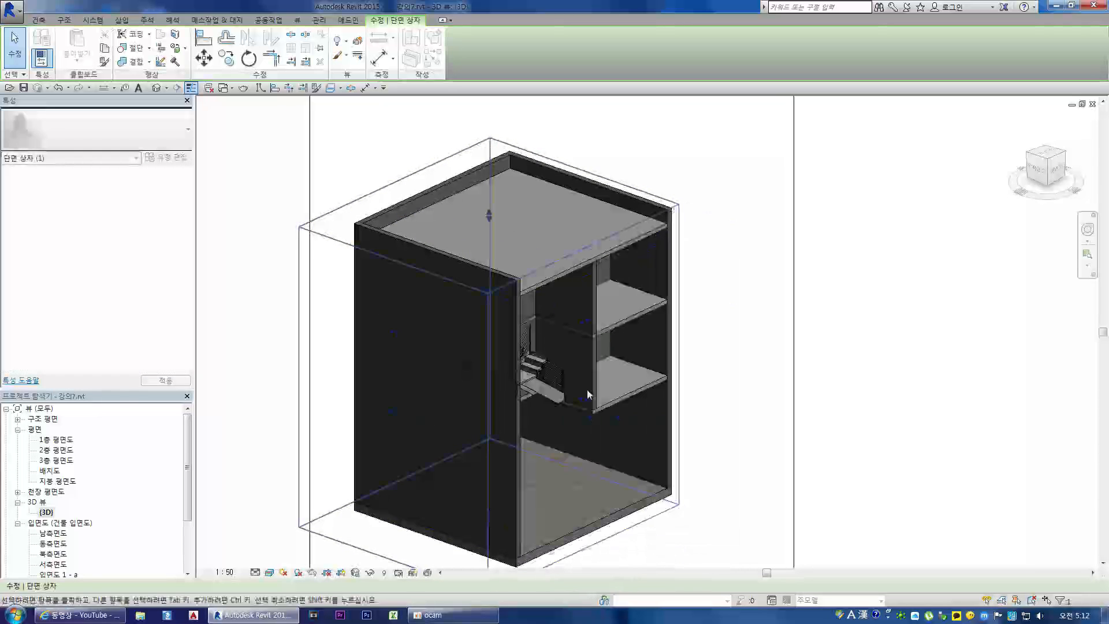
left_click_drag(1052, 162, 1039, 166)
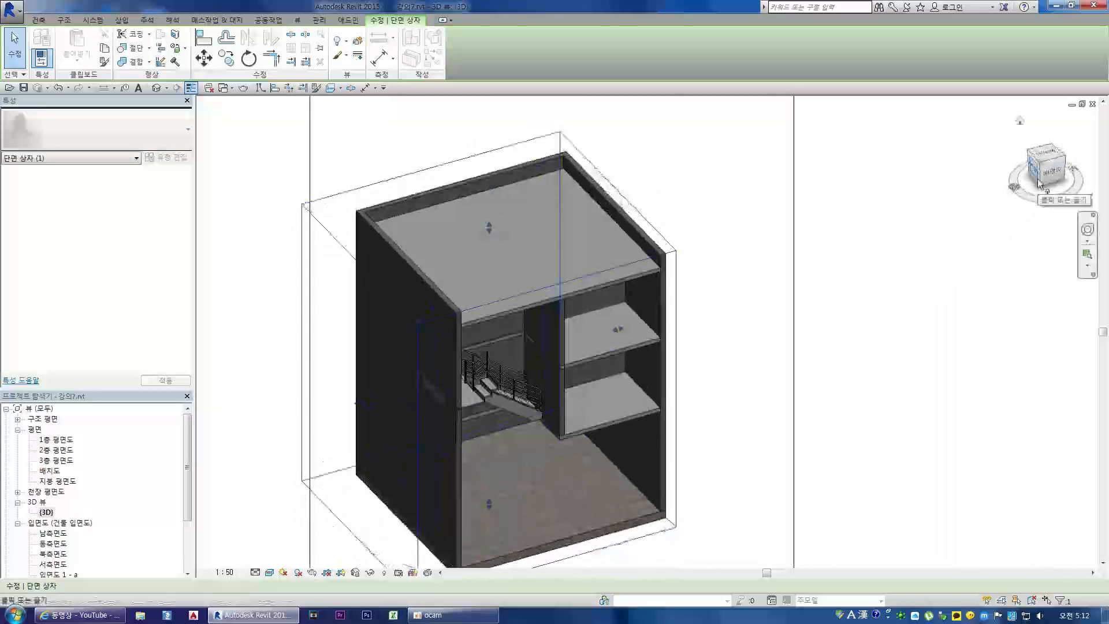
scroll(508, 407, "up", 2)
scroll(455, 374, "up", 2)
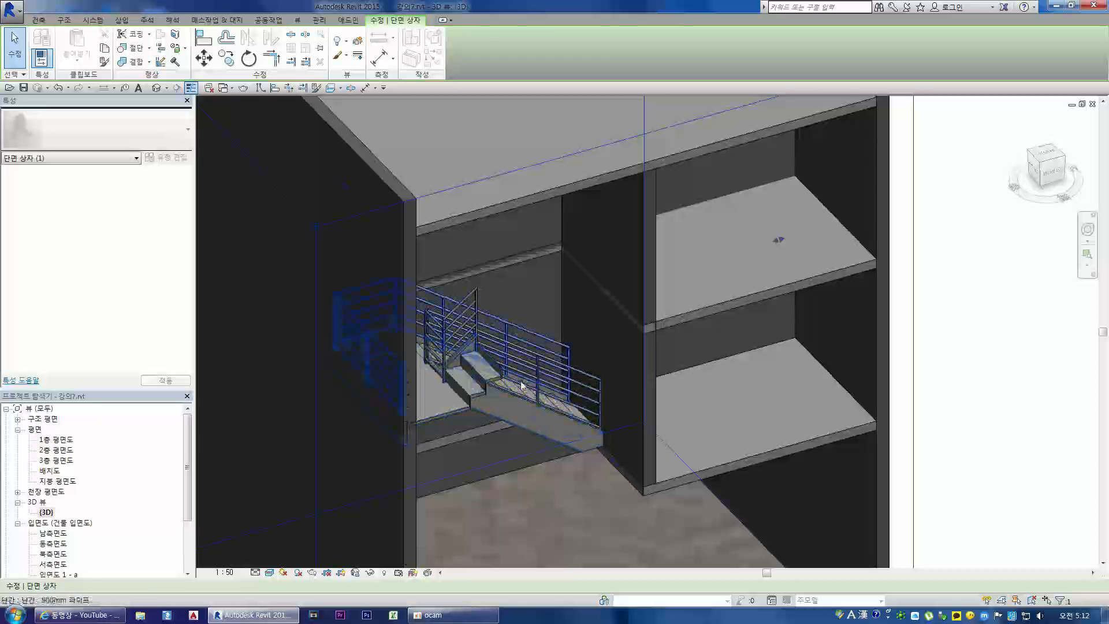
Delete the assembled stair between the second and third floors together with its railings
left_click(487, 421)
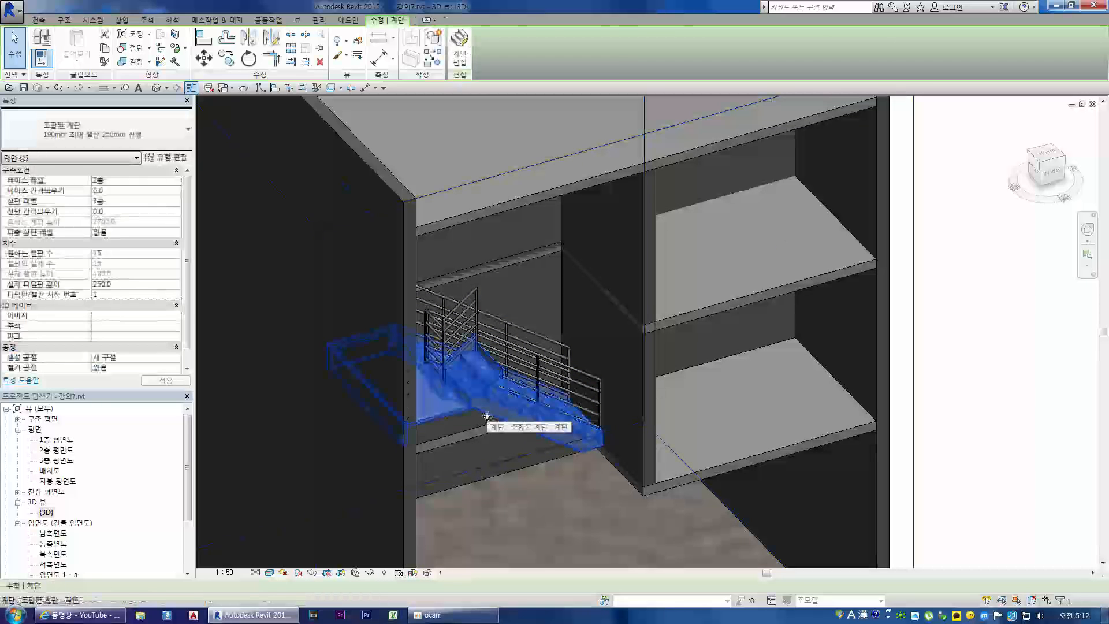
key("Delete")
double_click(72, 450)
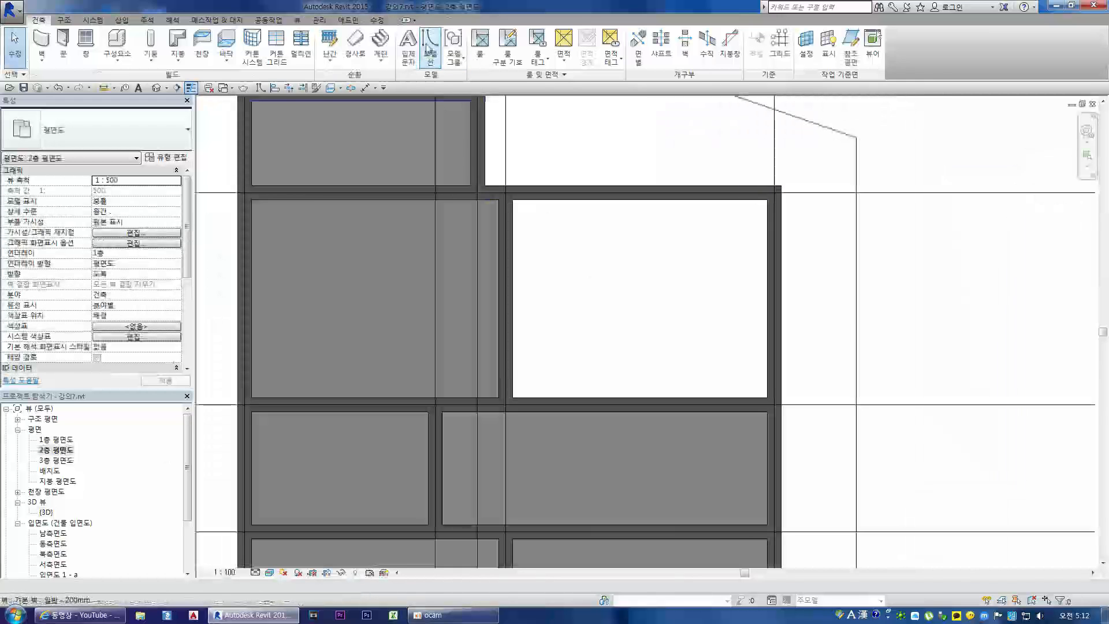
left_click(430, 52)
left_click(508, 395)
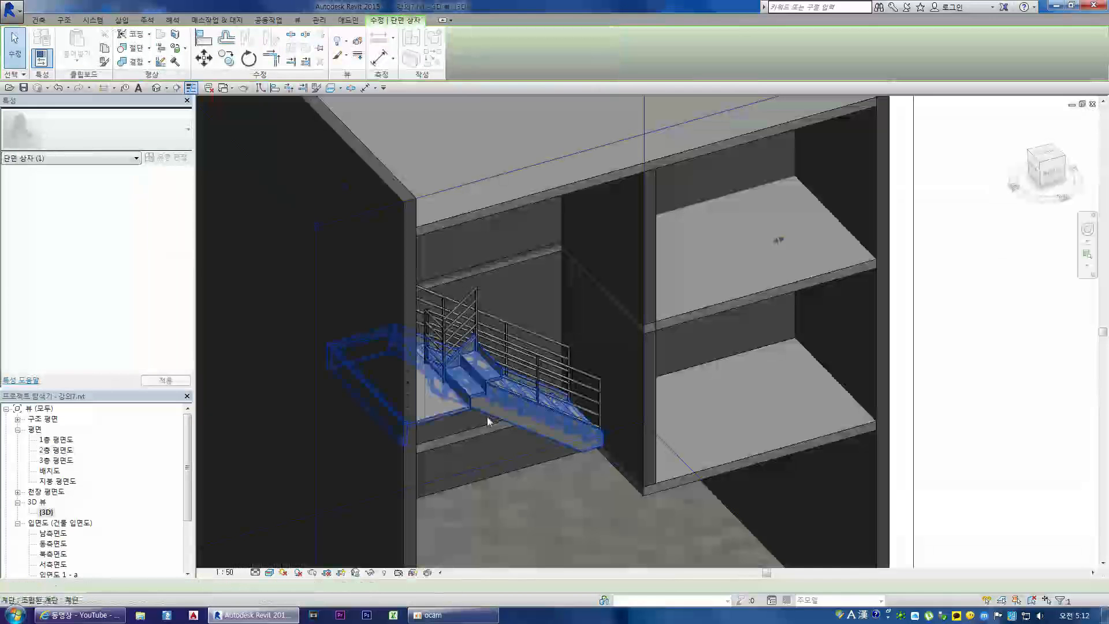
left_click(489, 422)
key("Delete")
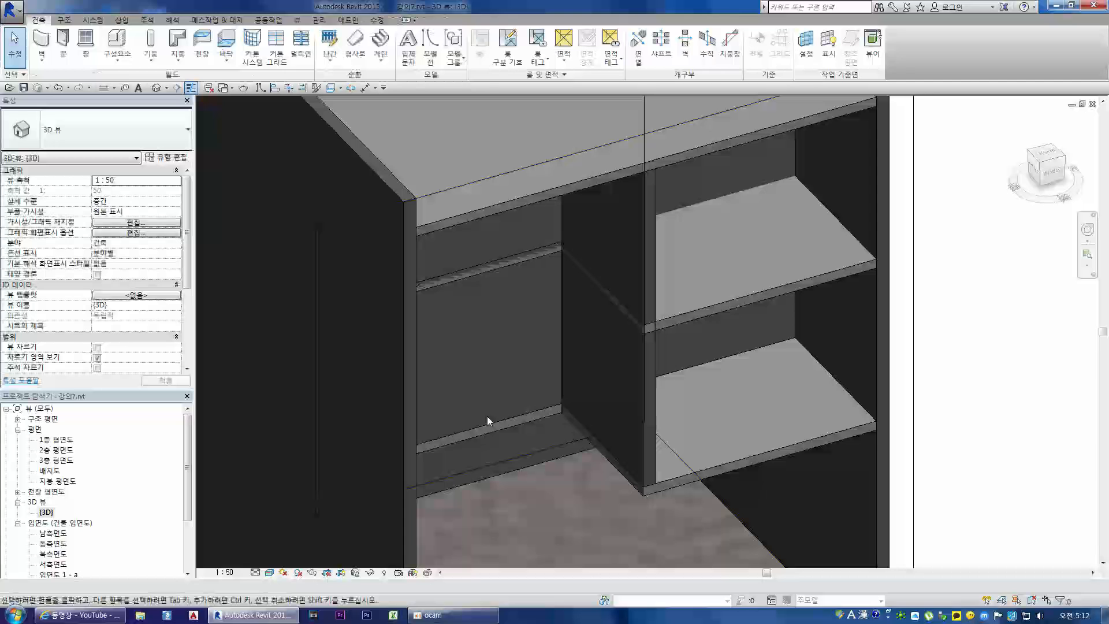
In the second-floor plan, draw vertical model lines along the open room's two side wall faces, from the lower wall past the upper wall
double_click(56, 449)
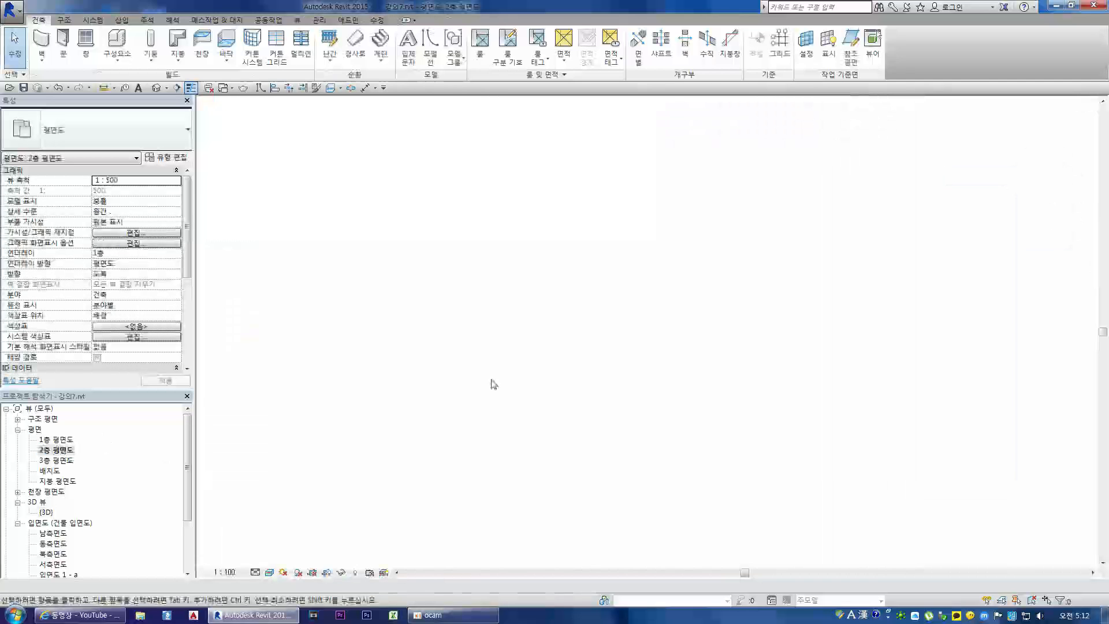
left_click(427, 47)
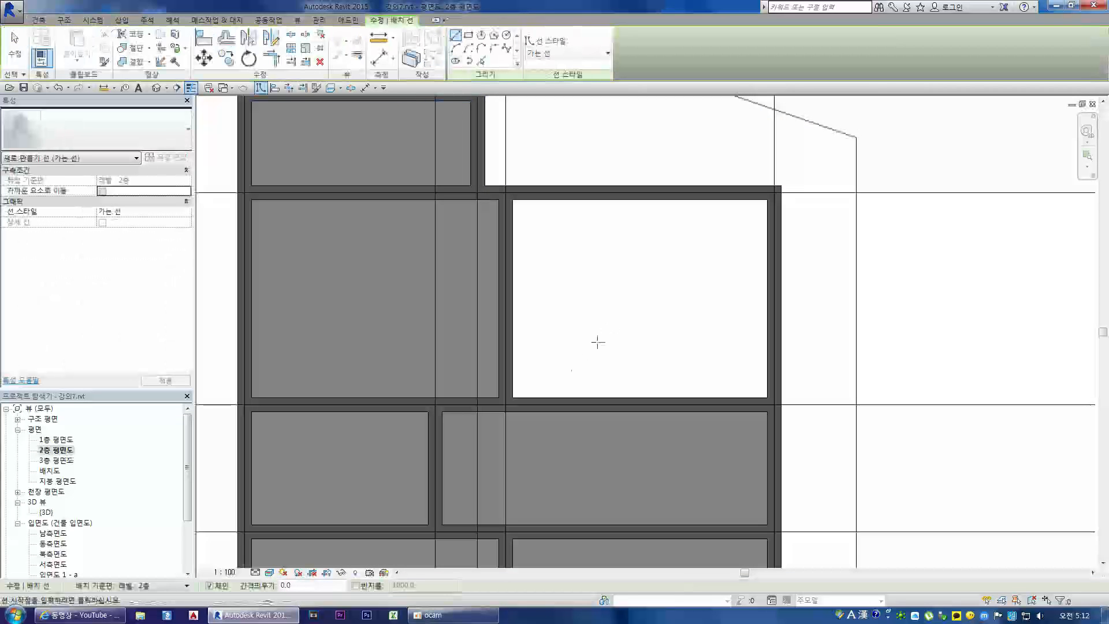
left_click(511, 397)
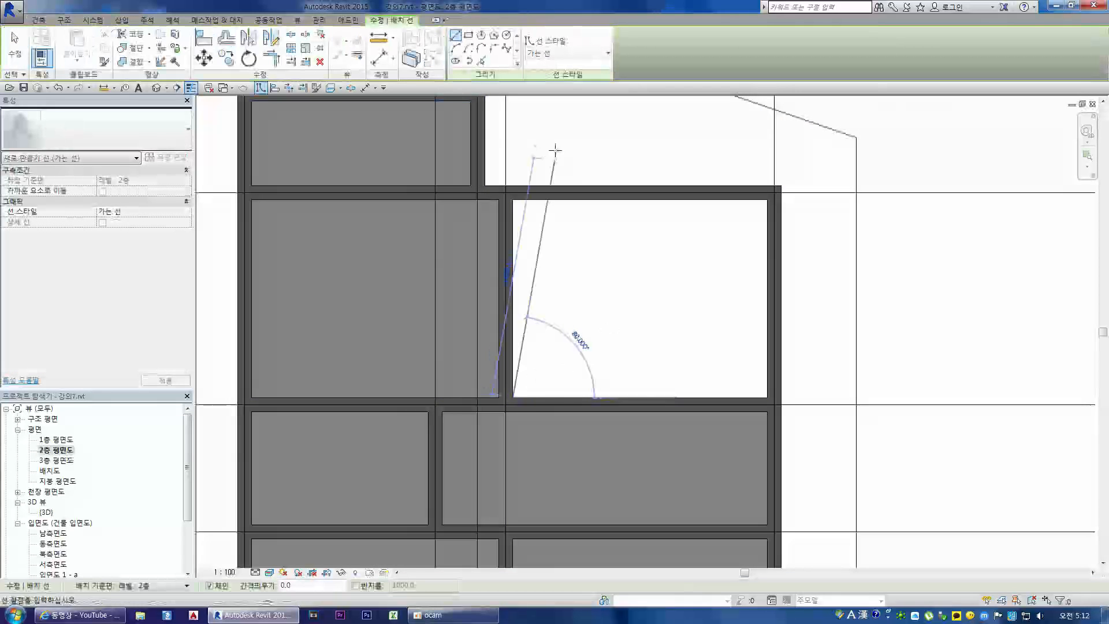
left_click(514, 117)
key("Escape")
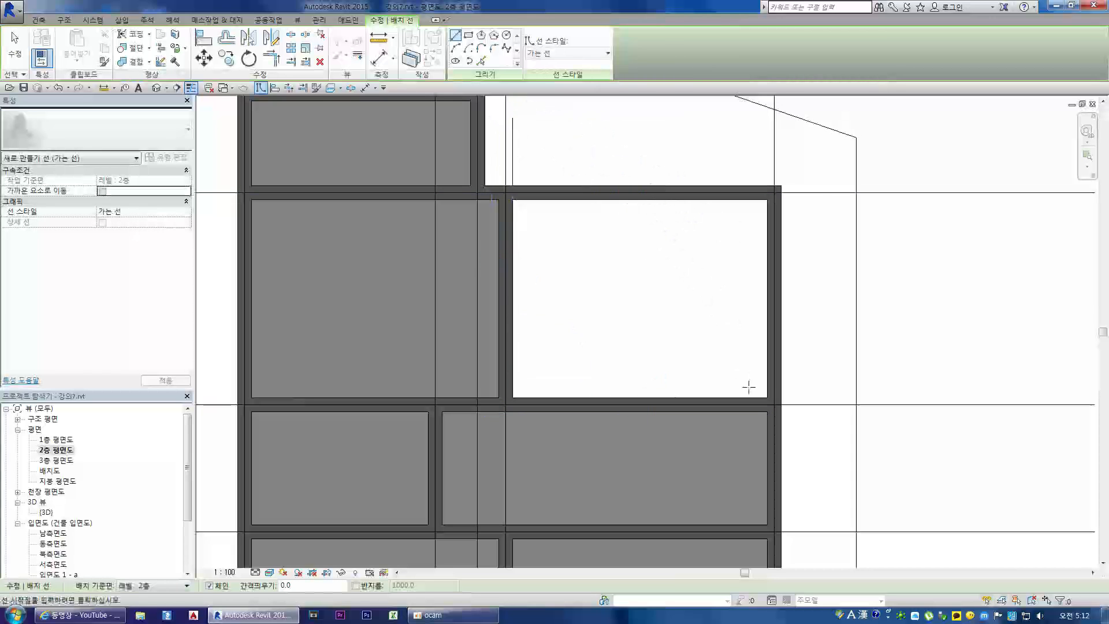
left_click(763, 395)
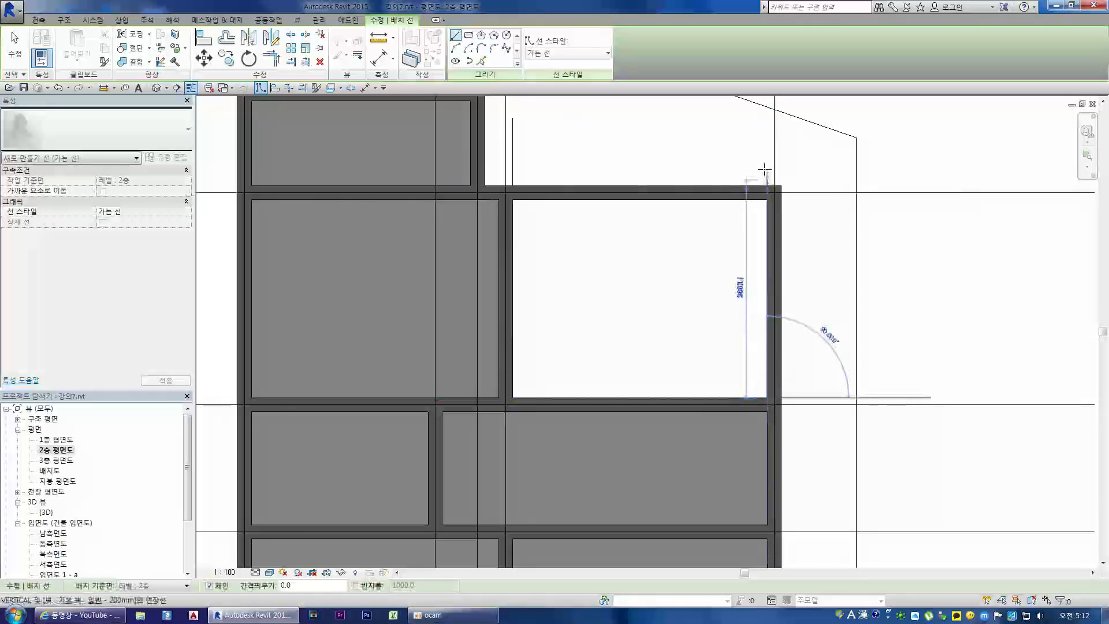
left_click(767, 136)
key("Escape")
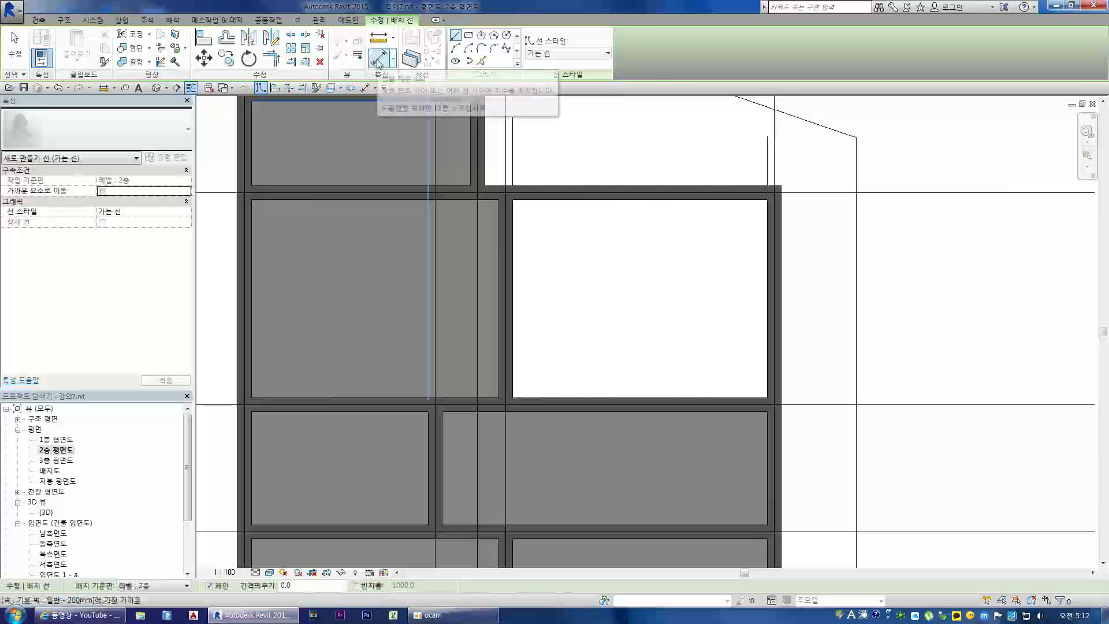
Measure the open room's clear width between the two vertical model lines
left_click(379, 61)
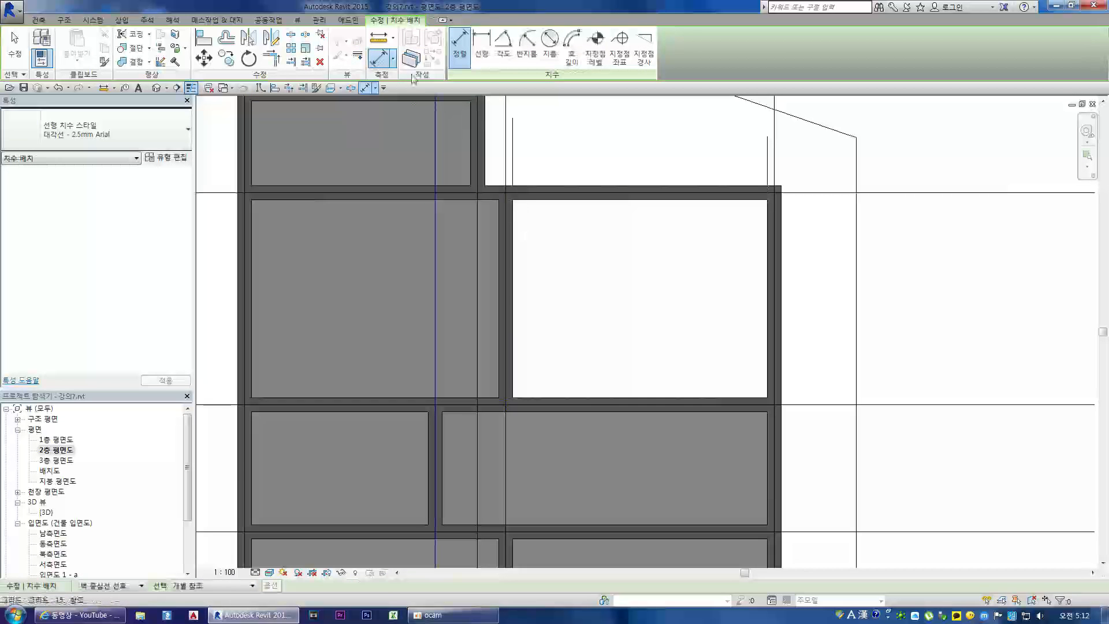
left_click(380, 38)
left_click(512, 204)
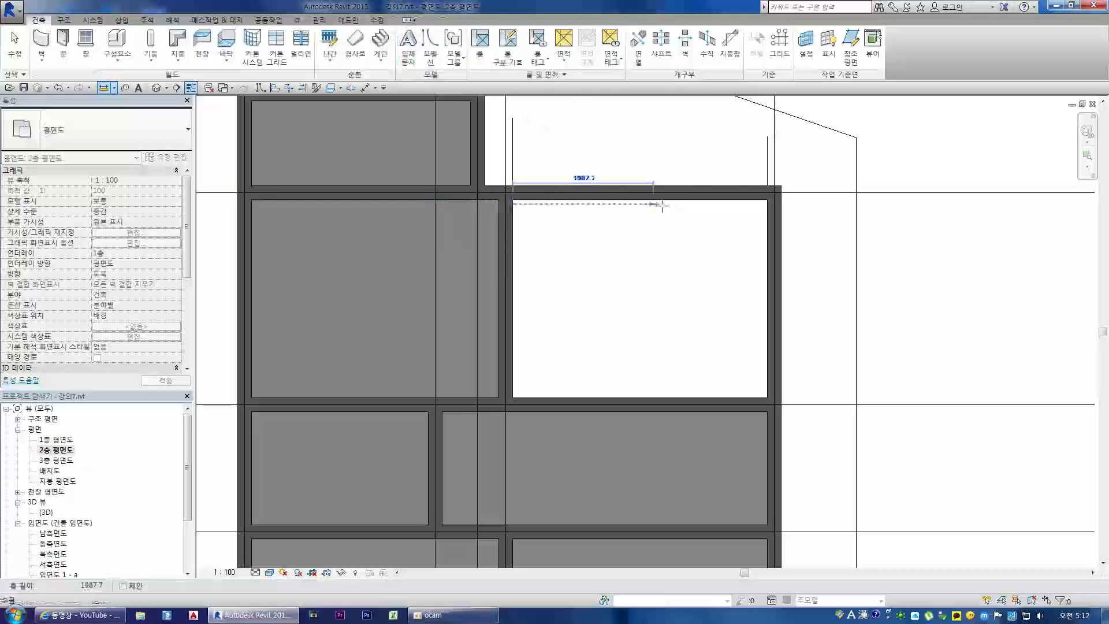
left_click(766, 203)
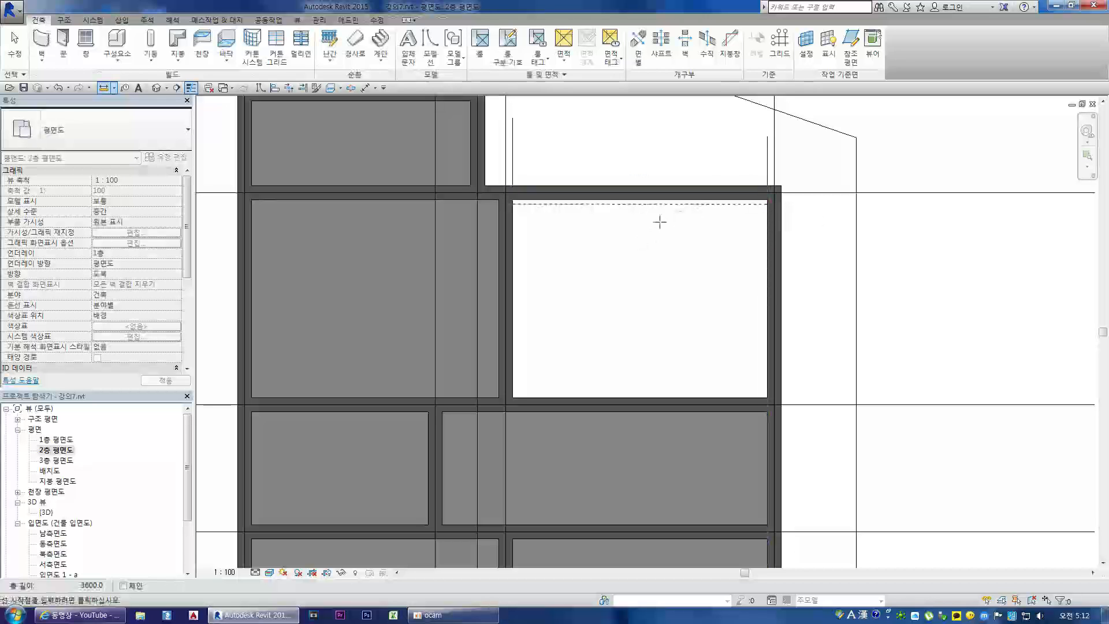
key("Escape")
left_click(513, 165)
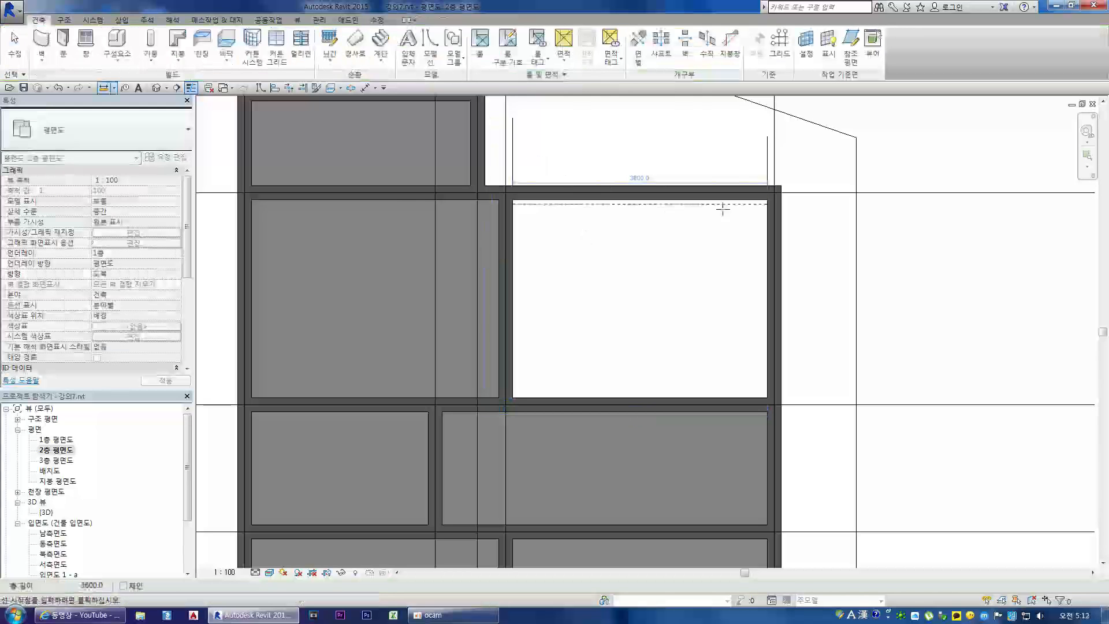
key("Escape")
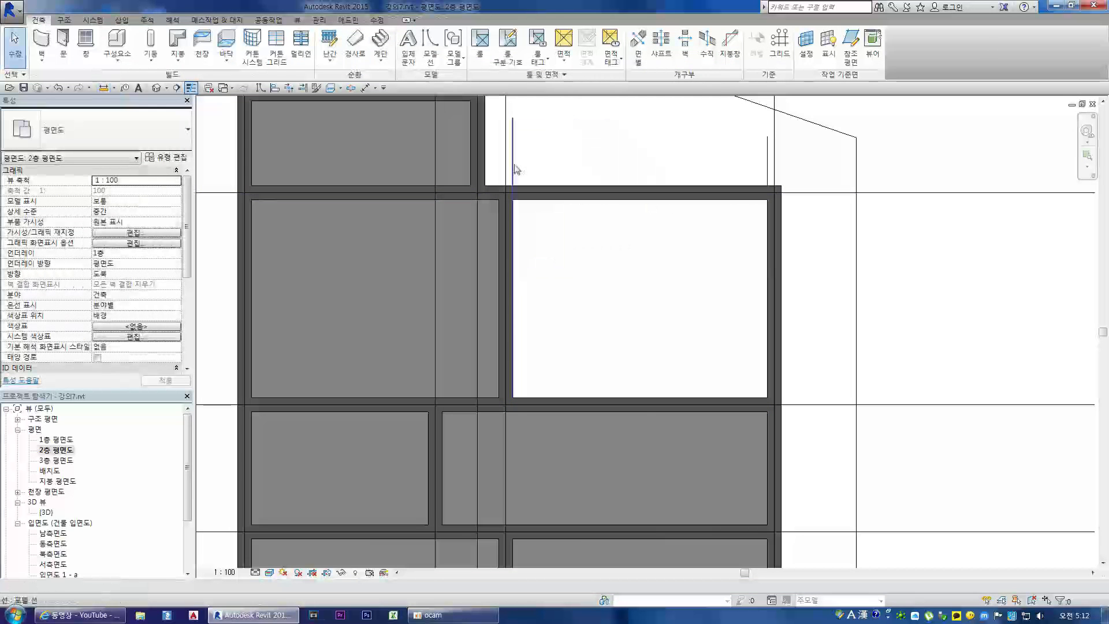
left_click(513, 169)
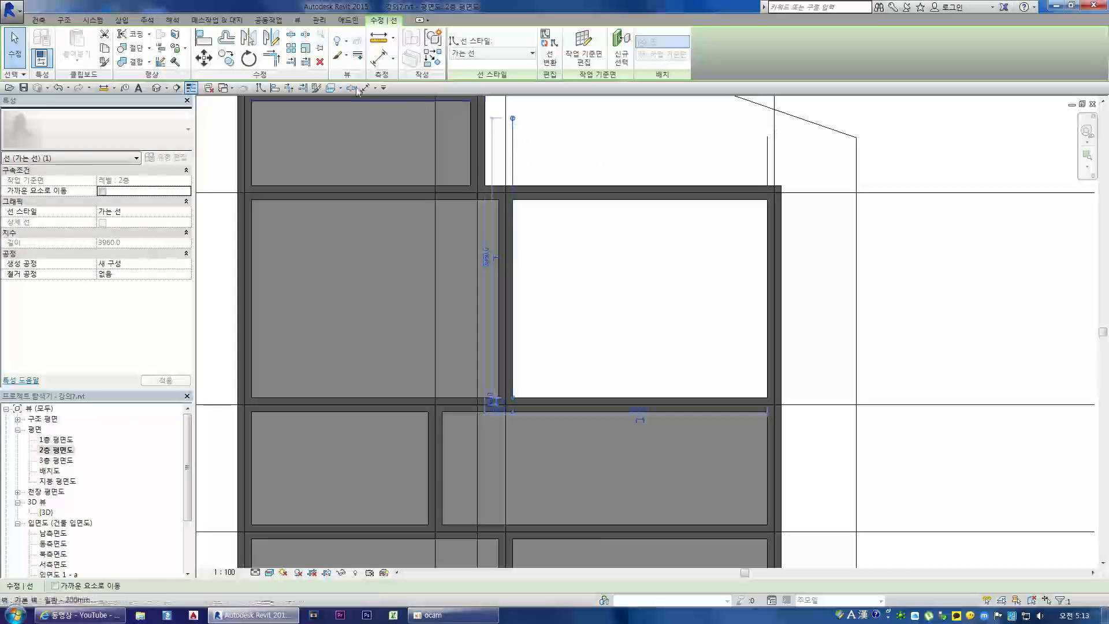
left_click(227, 39)
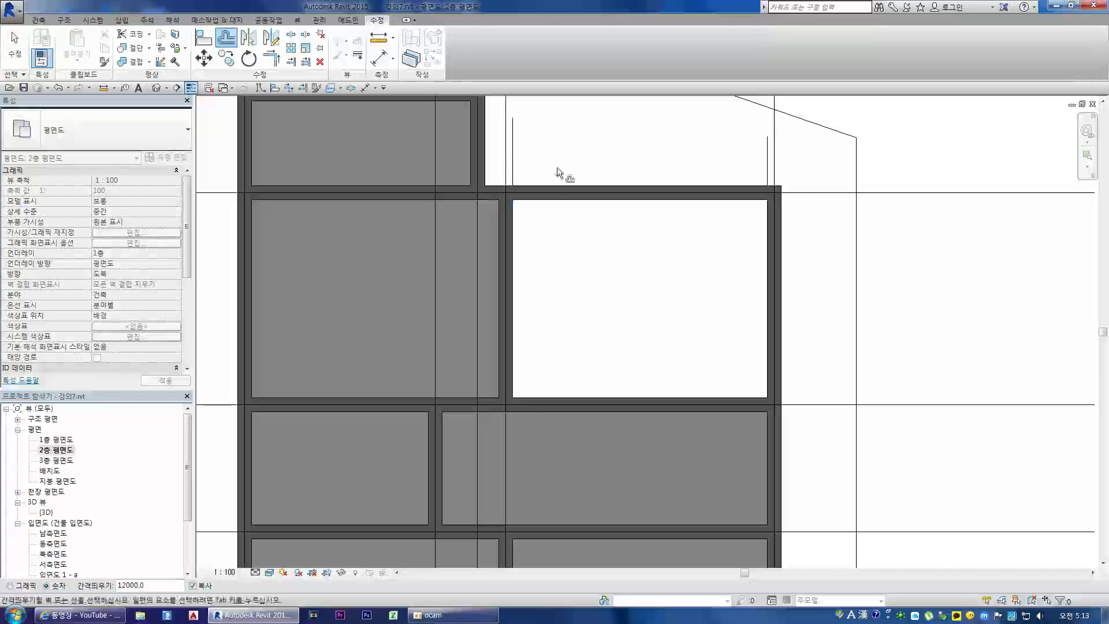
key("Escape")
left_click(511, 155)
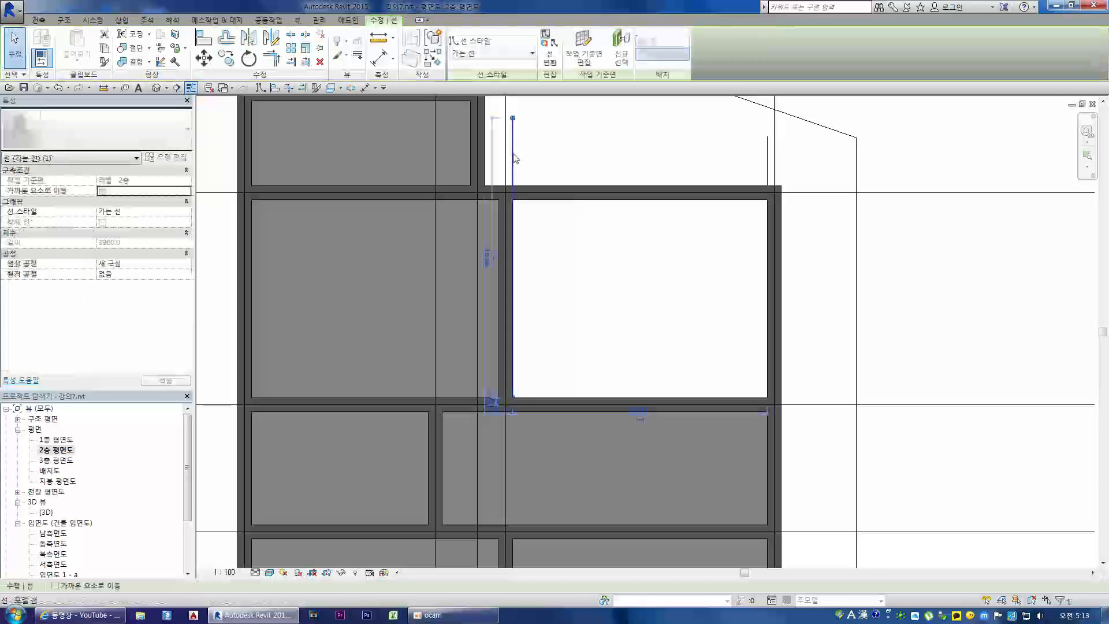
key("o")
key("f")
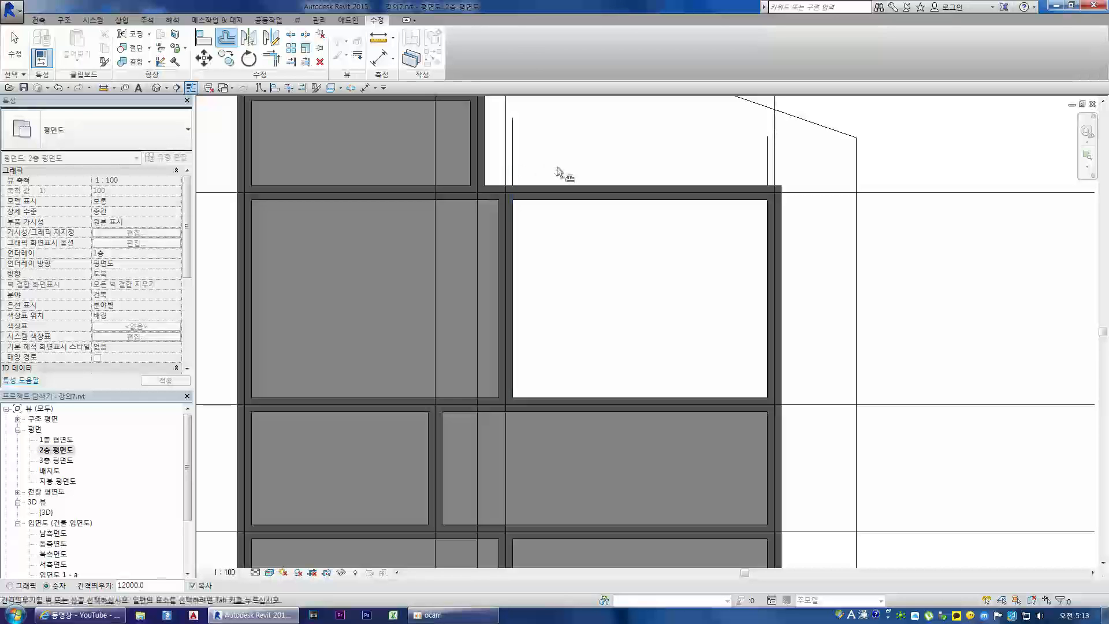
key("Escape")
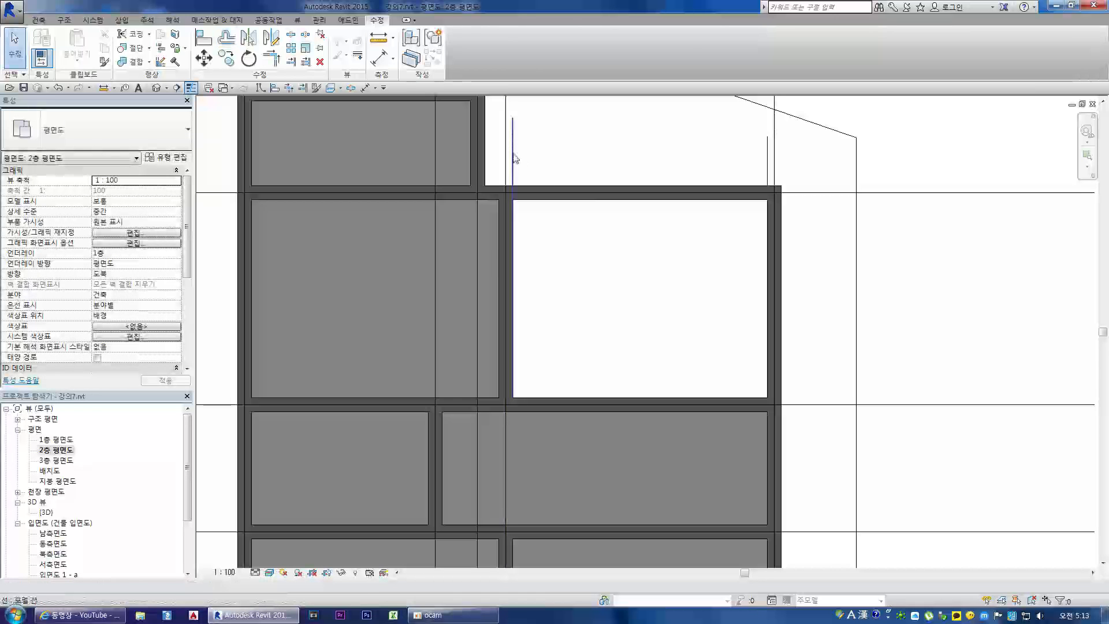
Try numerical offset copies of the room's two vertical edge lines, placed 1200 mm inward
left_click(513, 156)
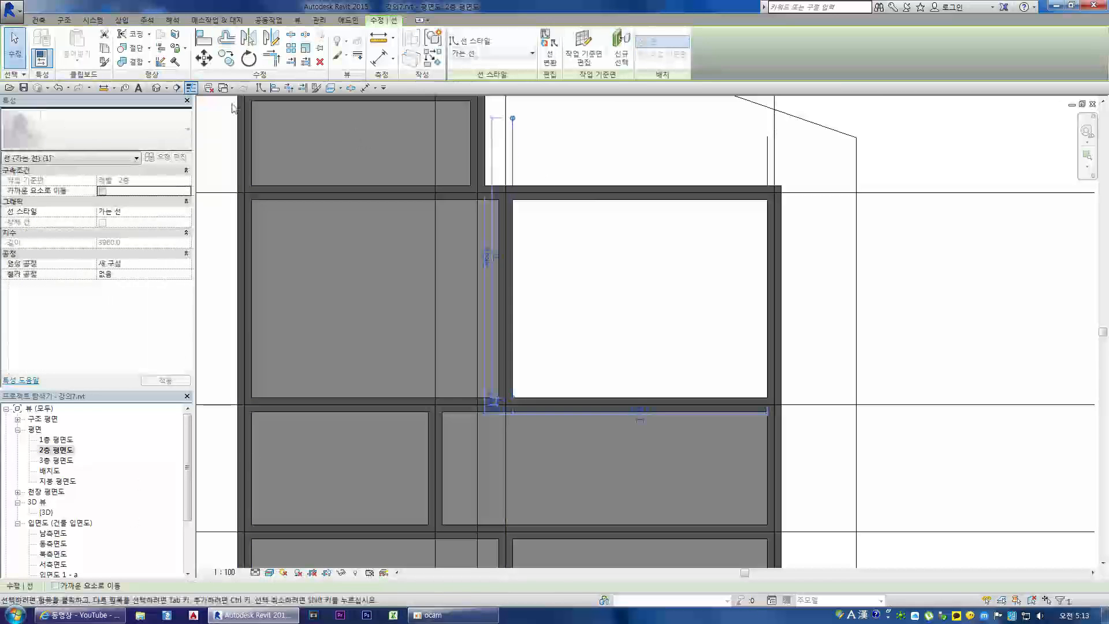
left_click(226, 38)
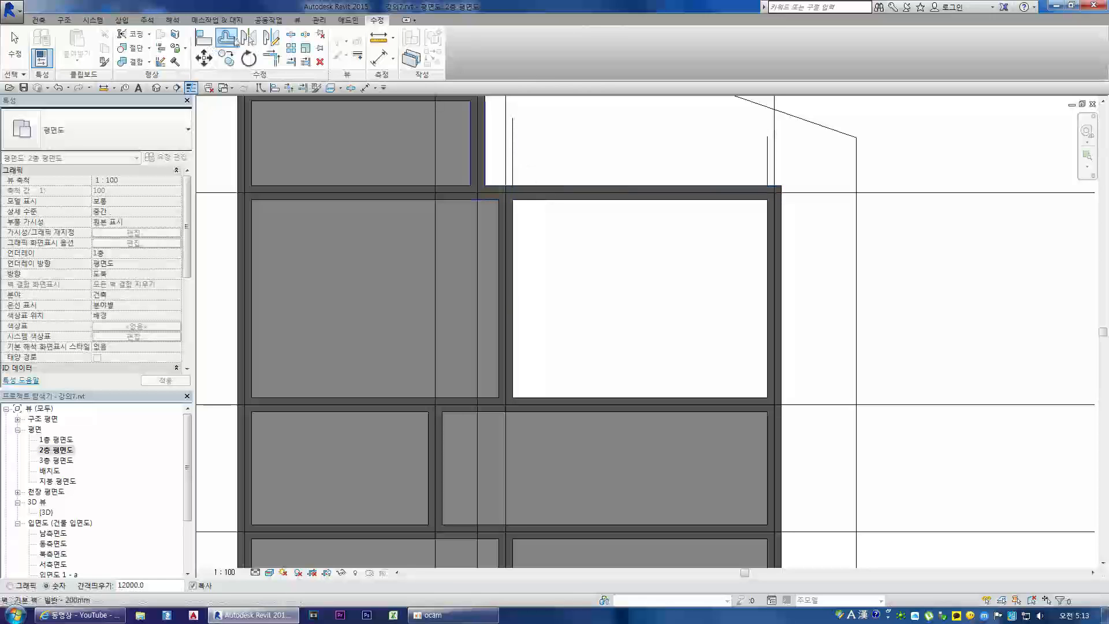
left_click(228, 40)
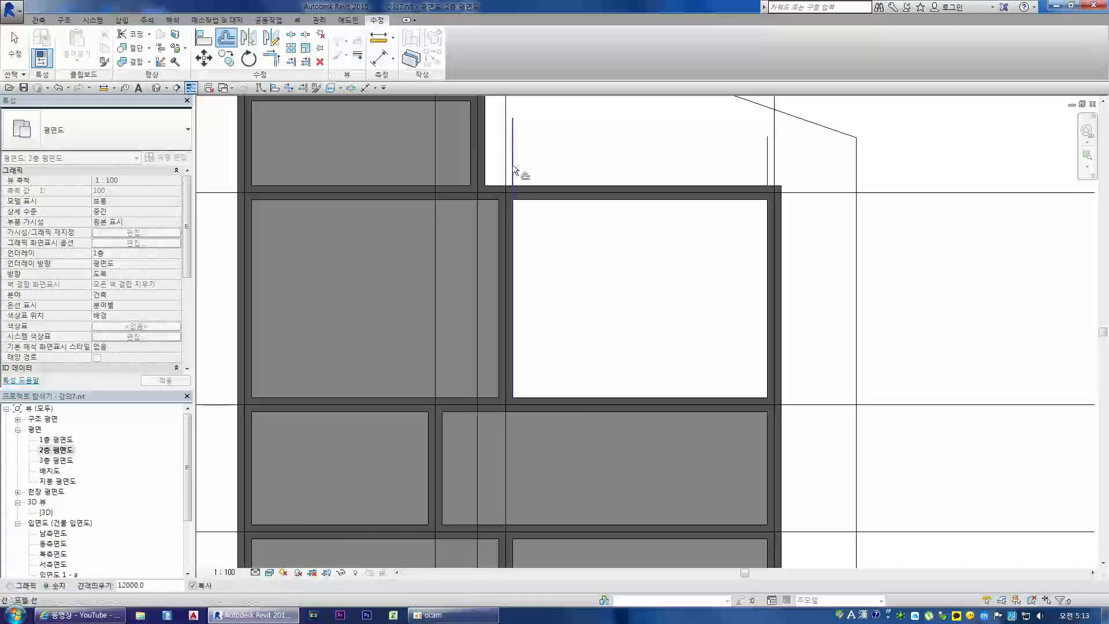
scroll(497, 159, "up", 5)
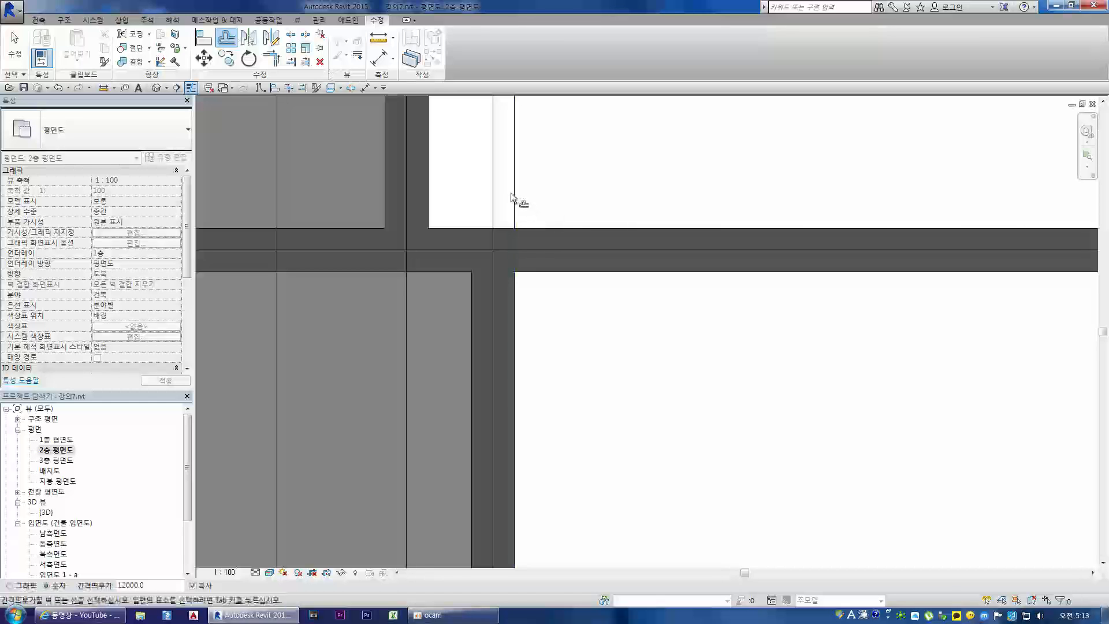
left_click(25, 586)
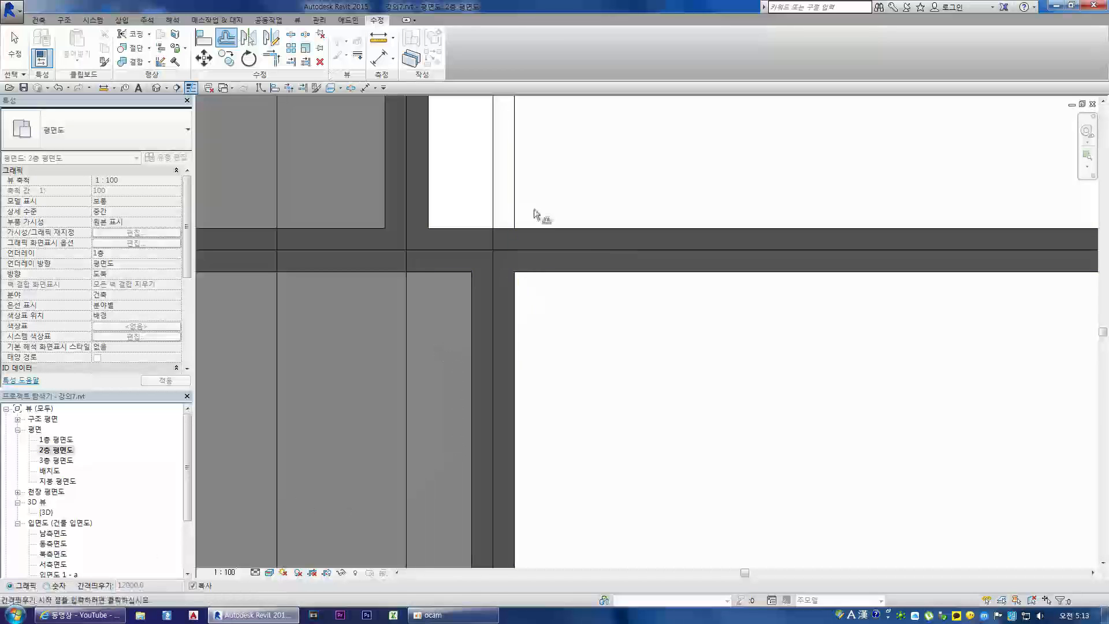
left_click(46, 585)
scroll(227, 462, "down", 8)
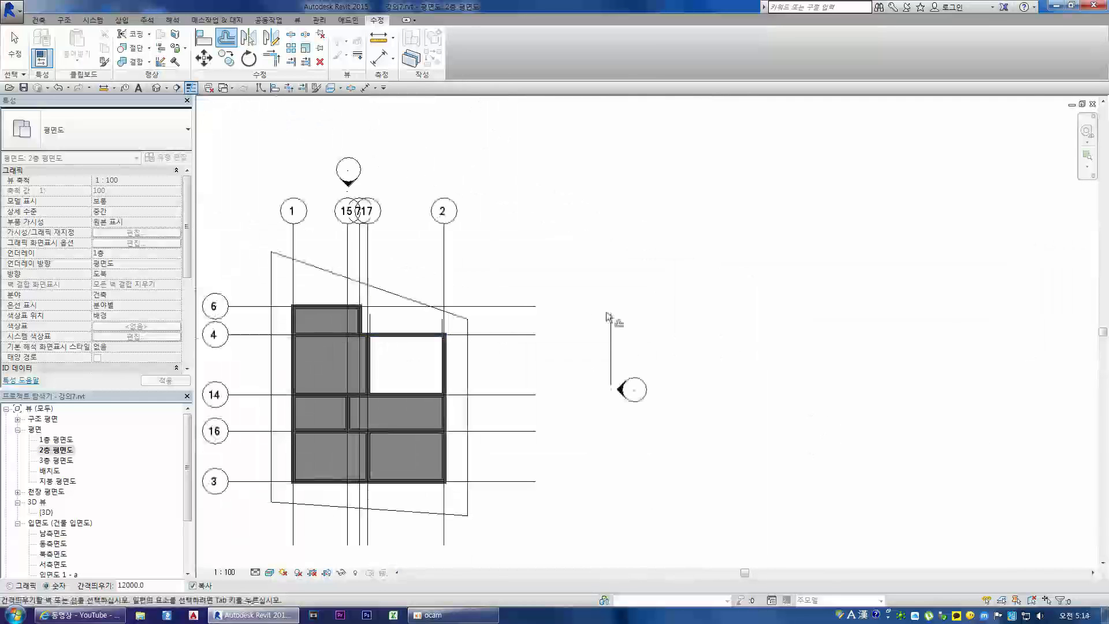
scroll(358, 380, "up", 2)
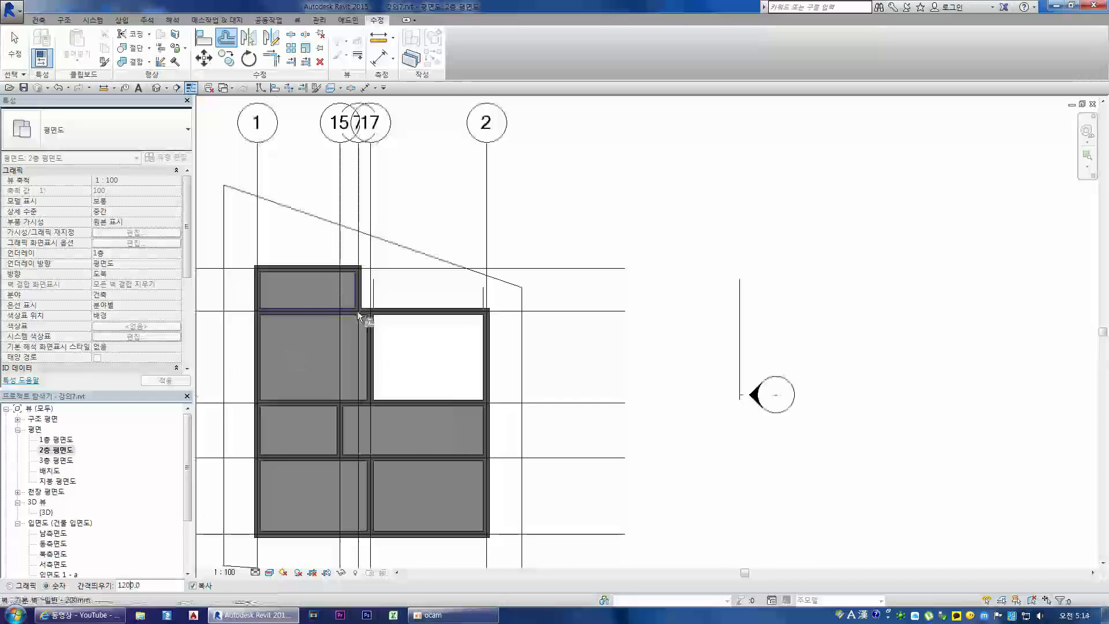
scroll(383, 371, "up", 7)
scroll(354, 354, "down", 7)
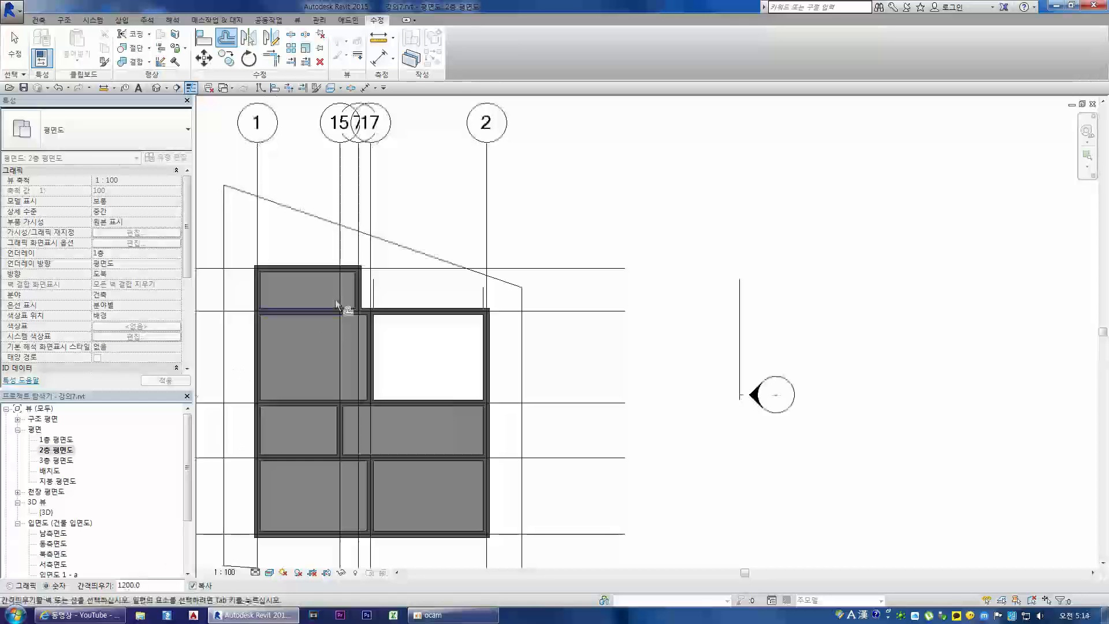
left_click(374, 299)
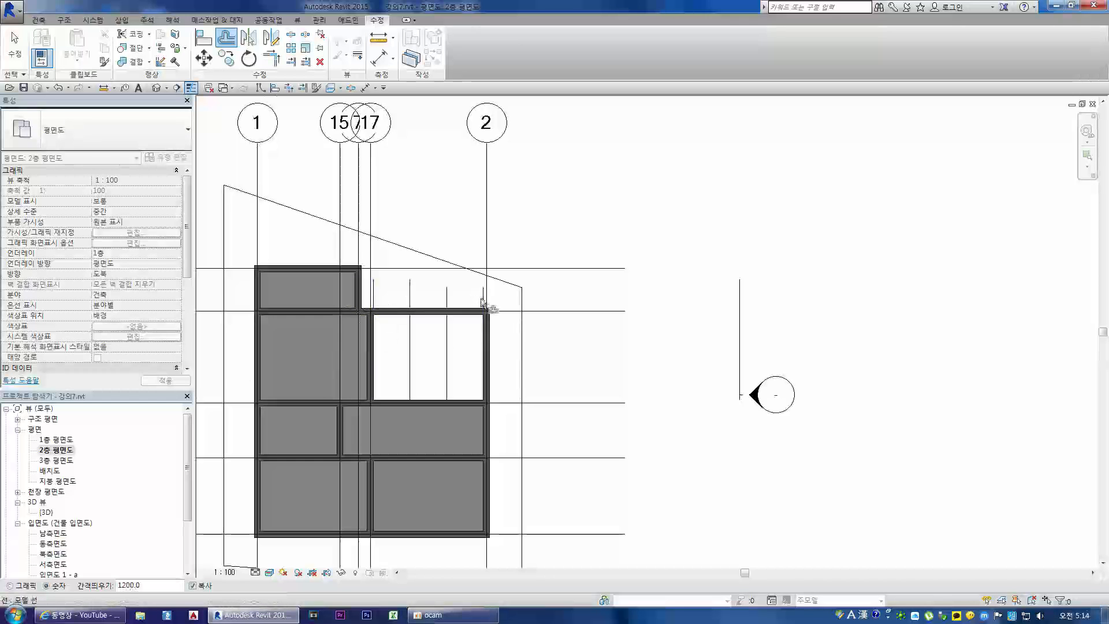
key("Escape")
Delete the two offset lines inside the open room
scroll(393, 376, "up", 4)
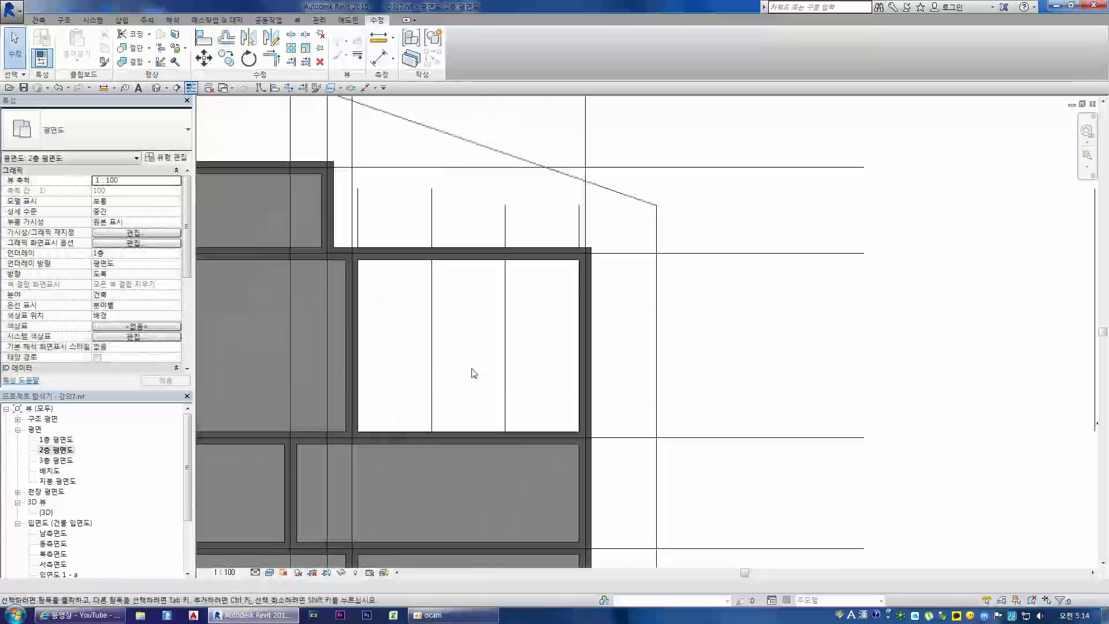
key("Return")
key("Escape")
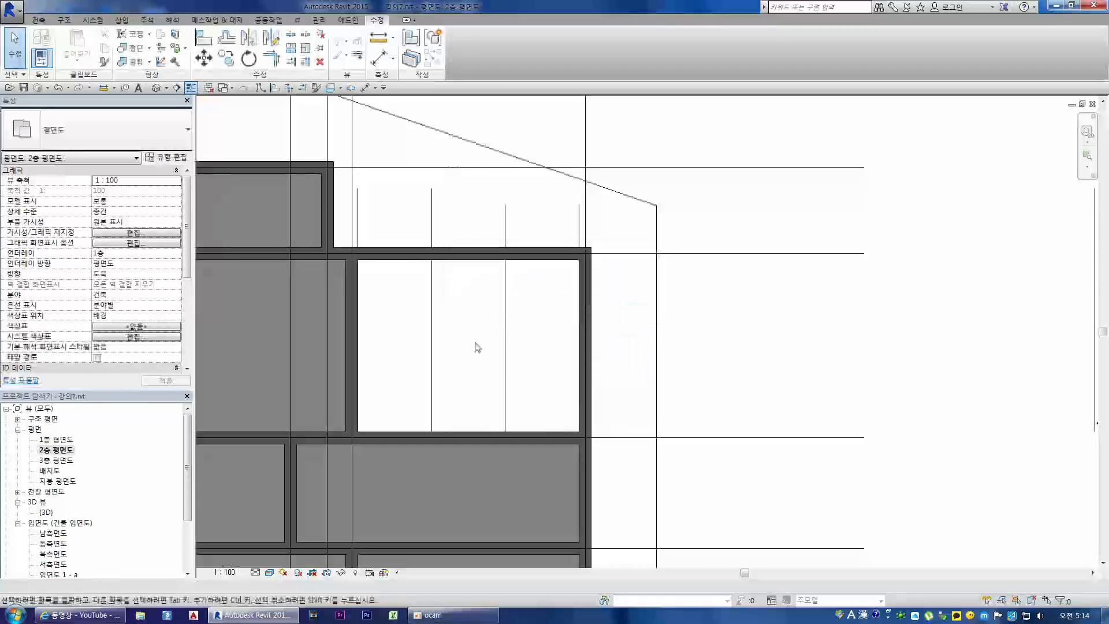
left_click(432, 308)
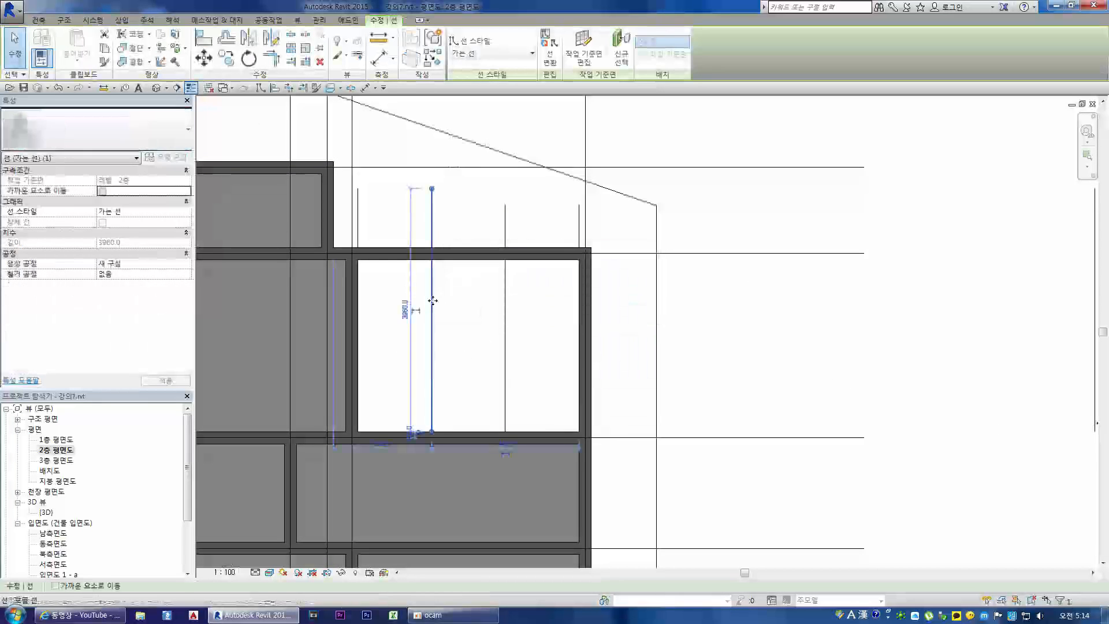
key("Delete")
left_click(504, 317)
key("Delete")
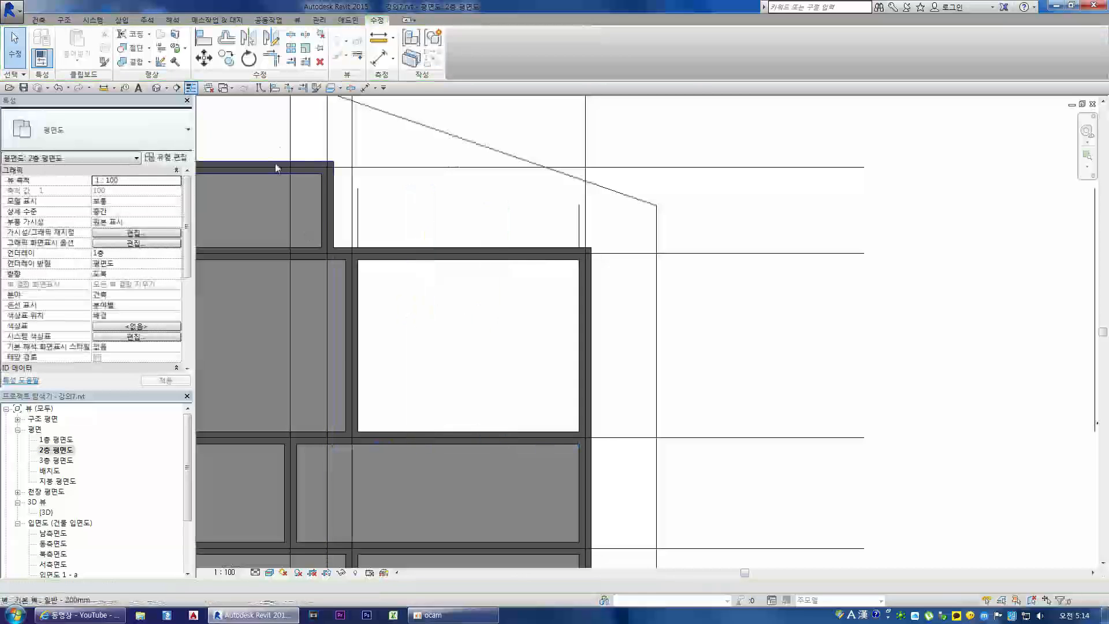
Offset copies of the room's two vertical edge lines 1000 mm inward from each side
left_click(227, 43)
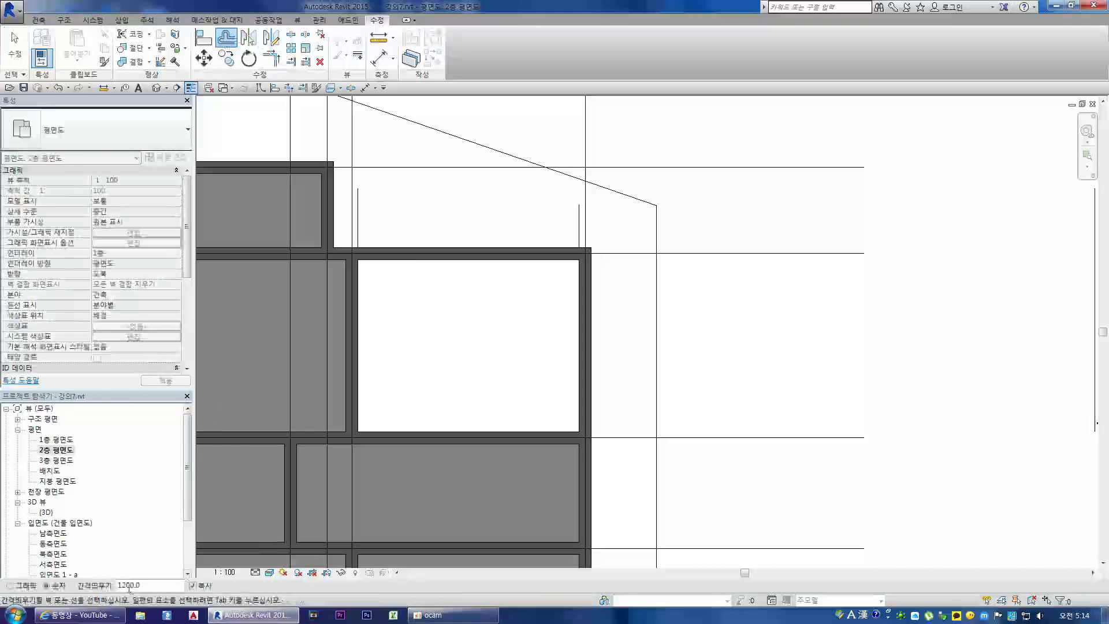
type("0")
left_click(360, 234)
left_click(580, 231)
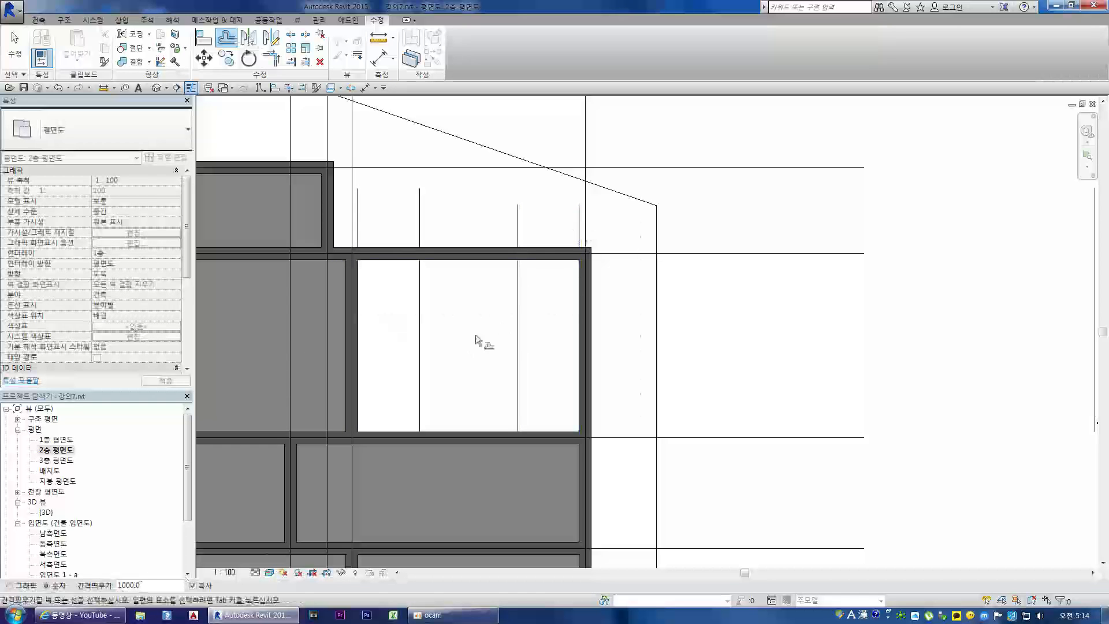
key("Escape")
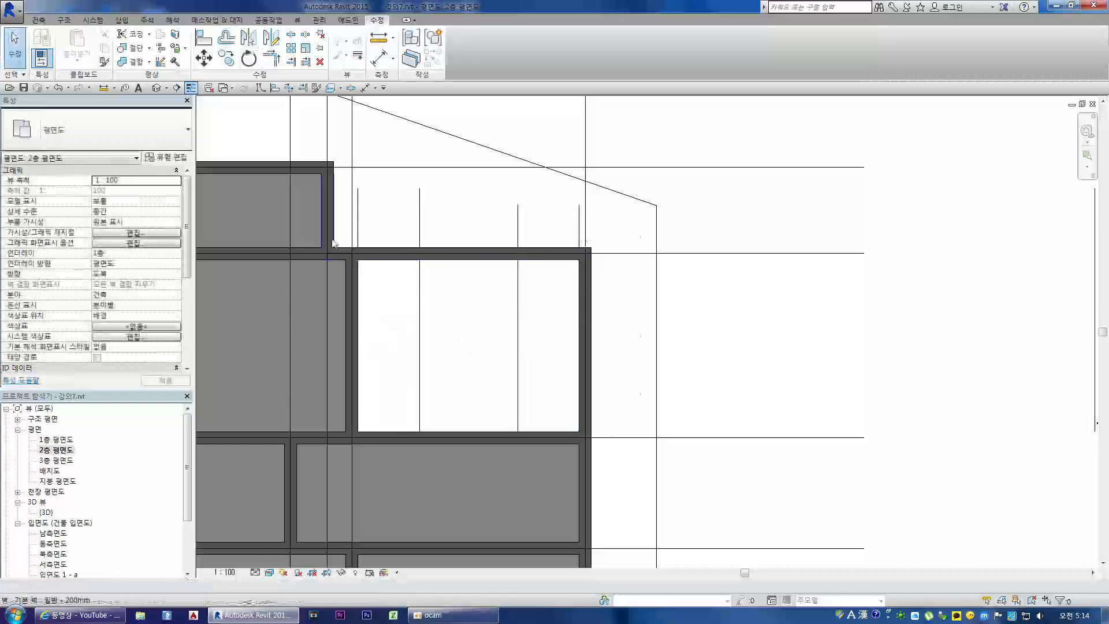
Trim the two inner guide lines back to the open room's upper wall, keeping only the portions inside the room
left_click(227, 57)
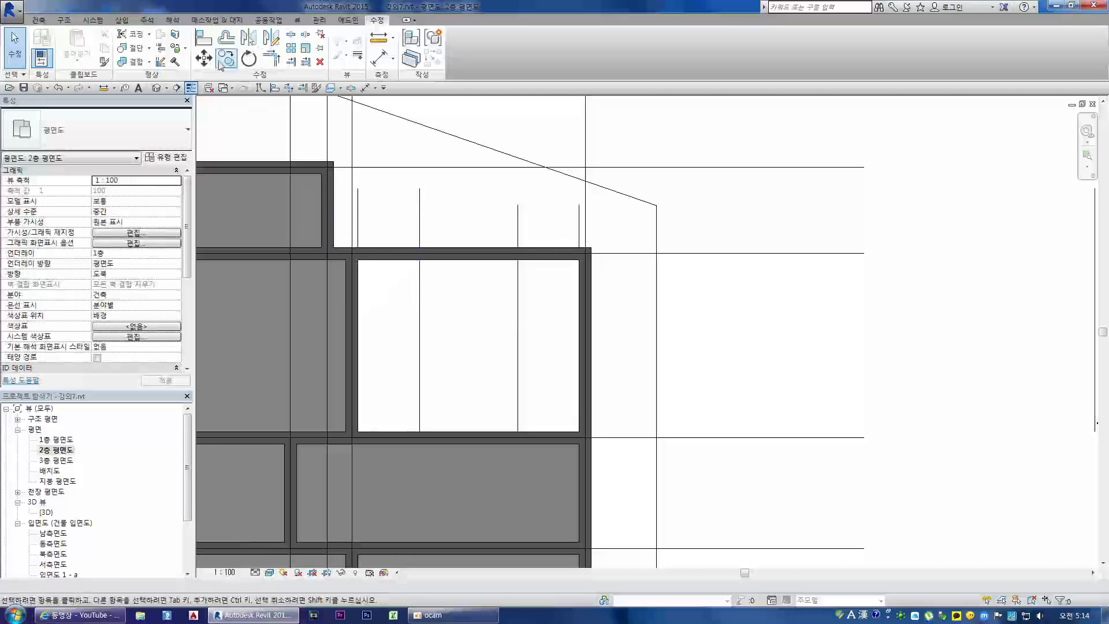
left_click(306, 61)
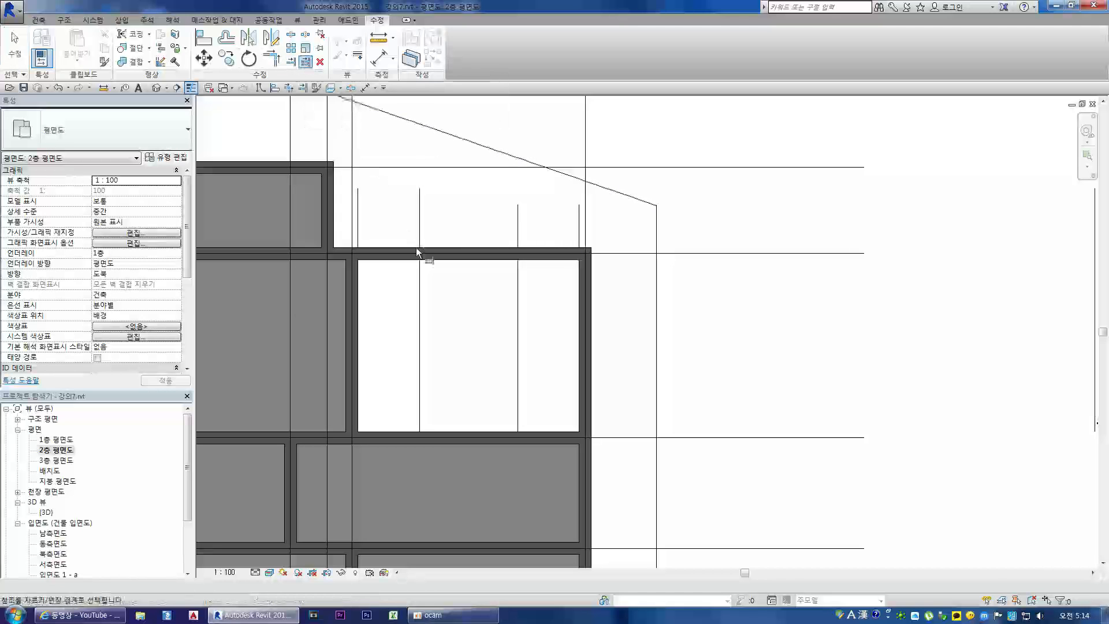
left_click(439, 264)
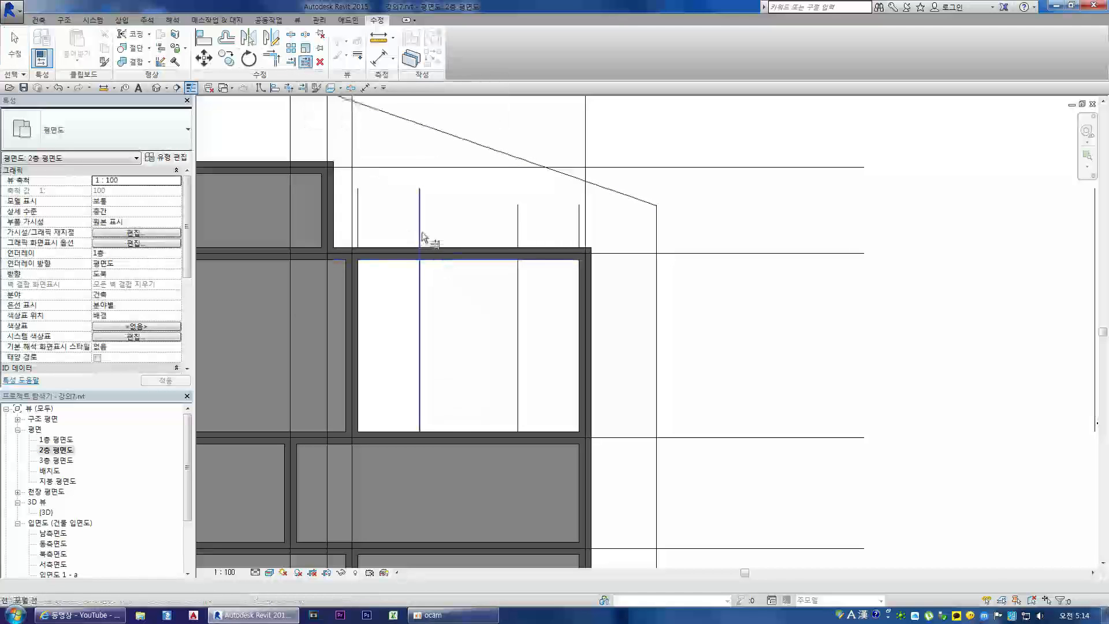
left_click(463, 250)
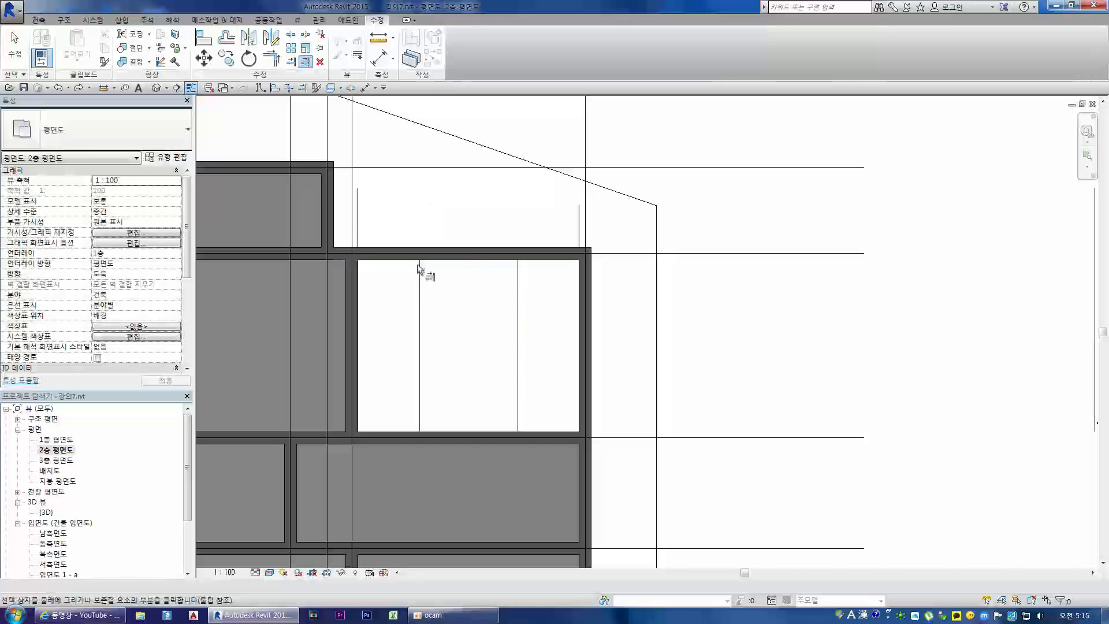
key("Escape")
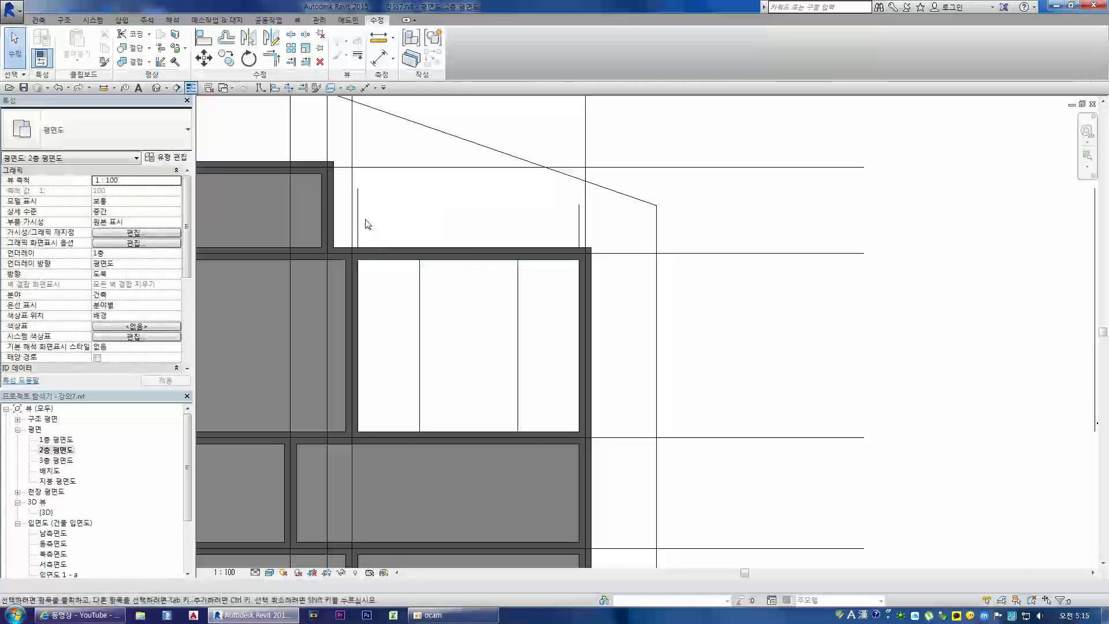
Delete the two original vertical edge lines along the open room's side walls
left_click_drag(359, 209, 557, 218)
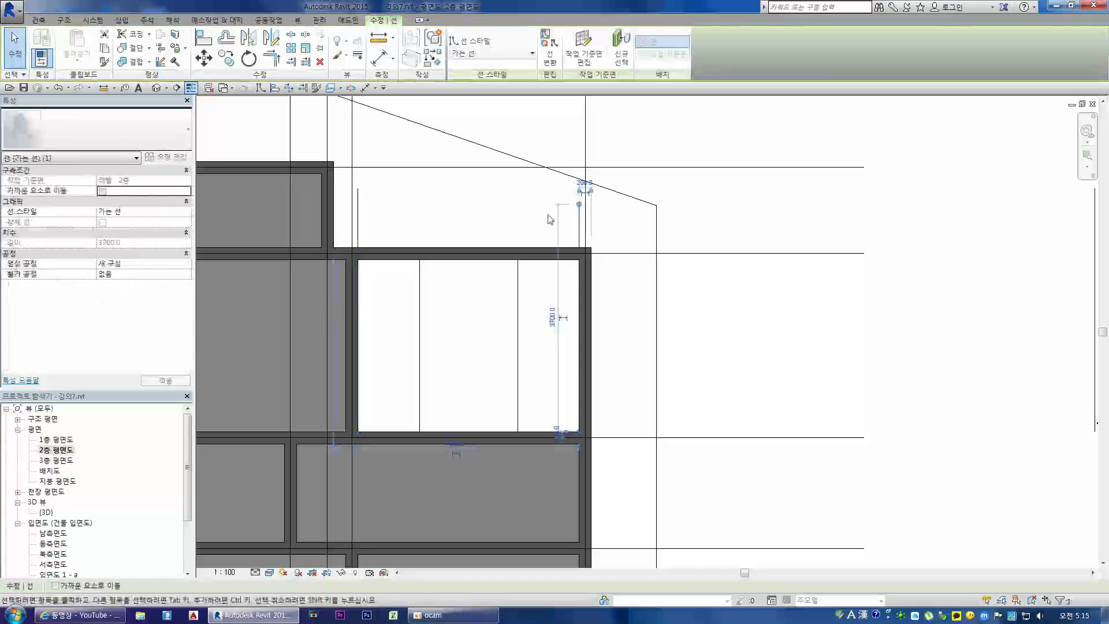
key("ctrl+z")
left_click(359, 226)
key("Delete")
scroll(396, 219, "down", 3)
left_click_drag(790, 218, 691, 244)
key("Delete")
scroll(430, 269, "up", 5)
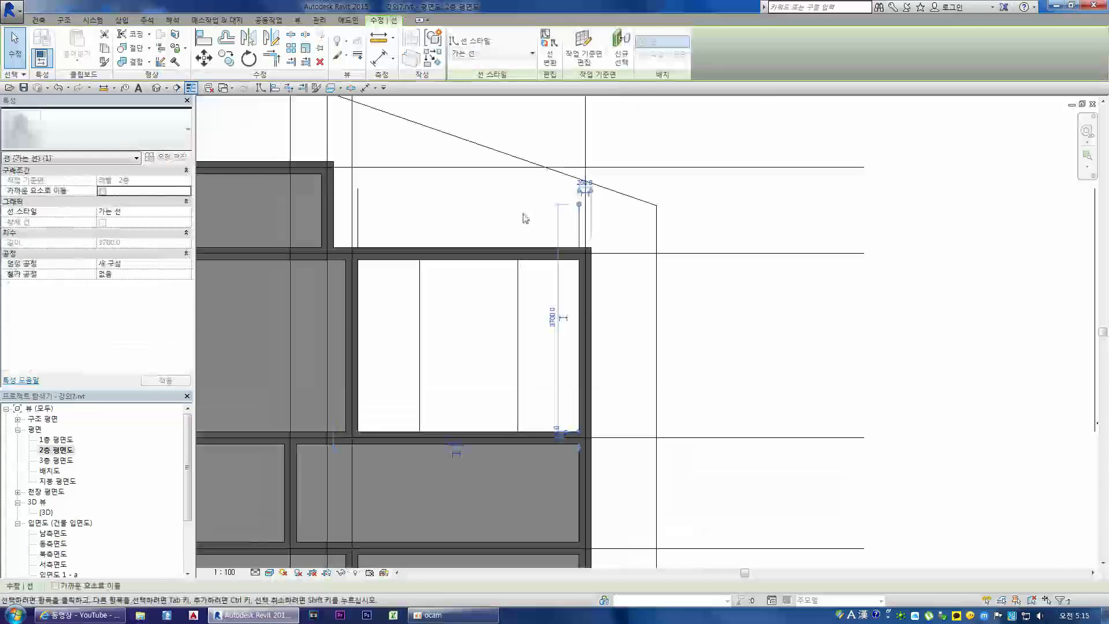
key("Delete")
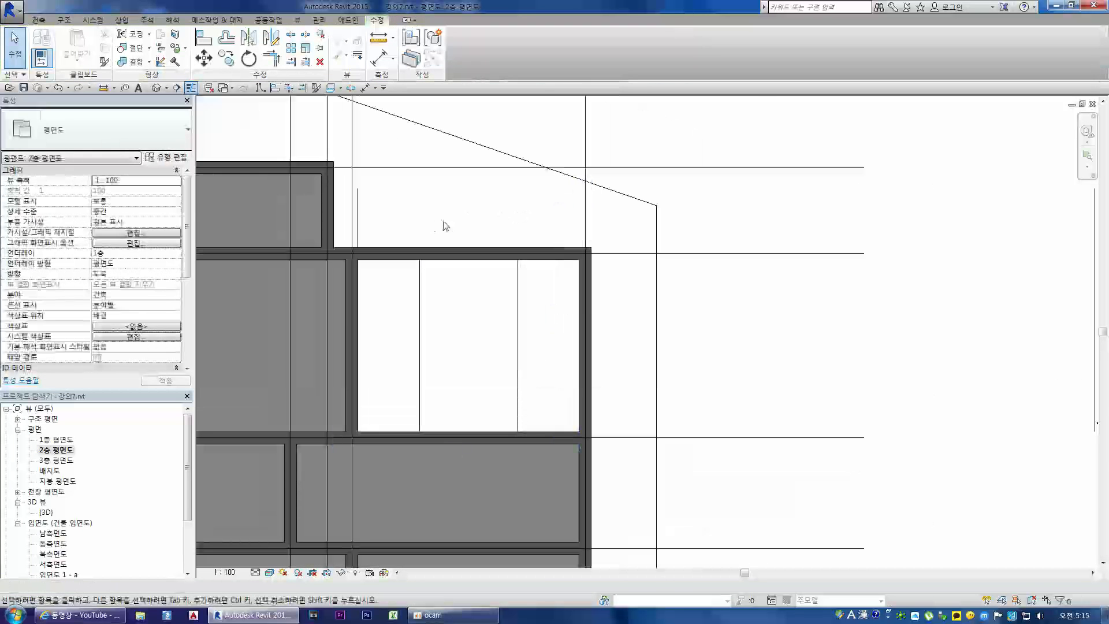
left_click(358, 227)
key("Delete")
Delete the stray thin lines left outside the building, towards the east elevation marker
scroll(384, 228, "down", 2)
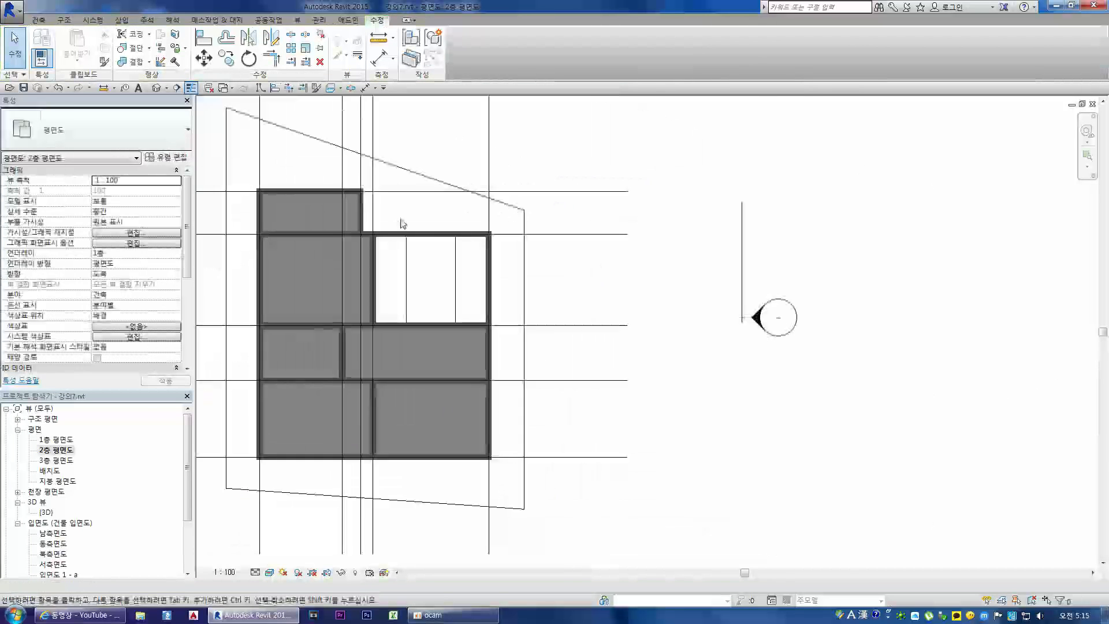
left_click_drag(709, 254, 690, 245)
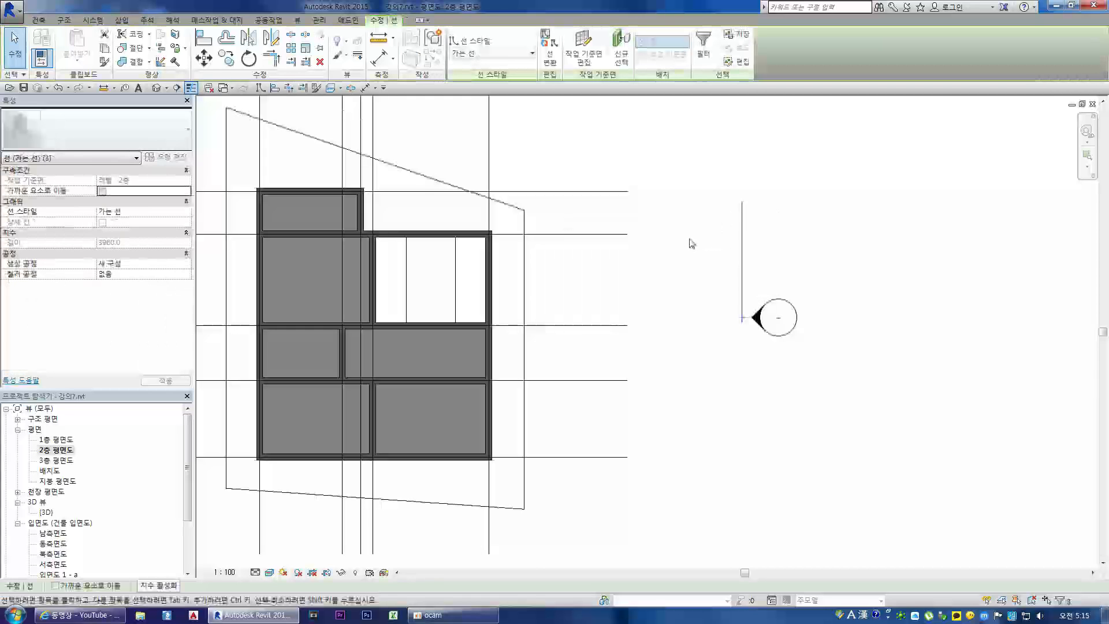
key("Delete")
scroll(400, 276, "up", 4)
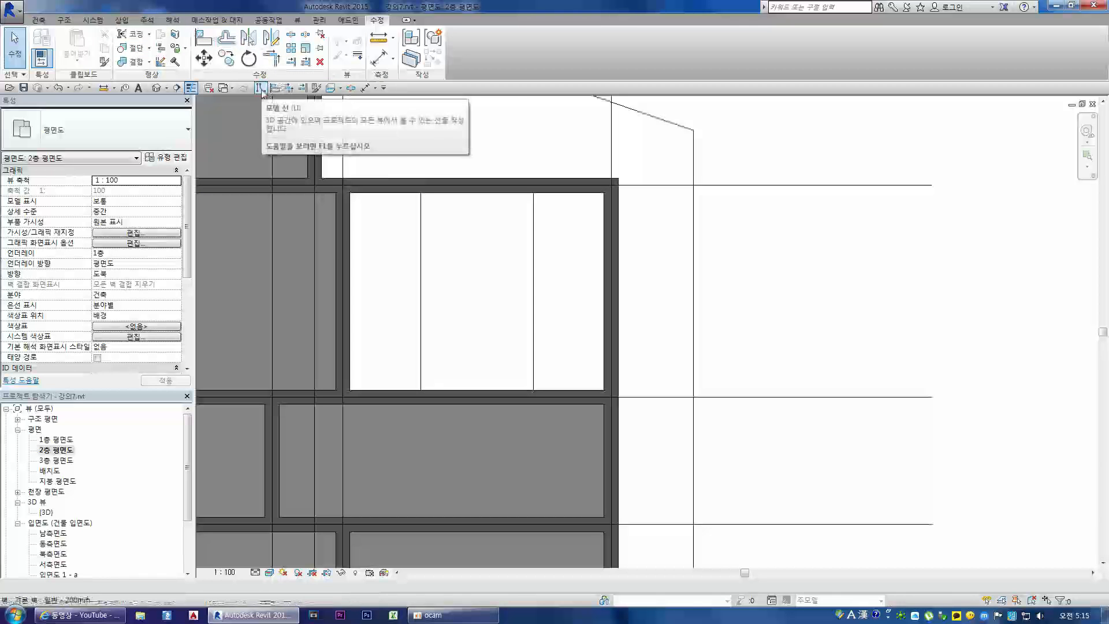
Draw a horizontal model line connecting the midpoints of the two vertical guide lines in the open room
right_click(399, 89)
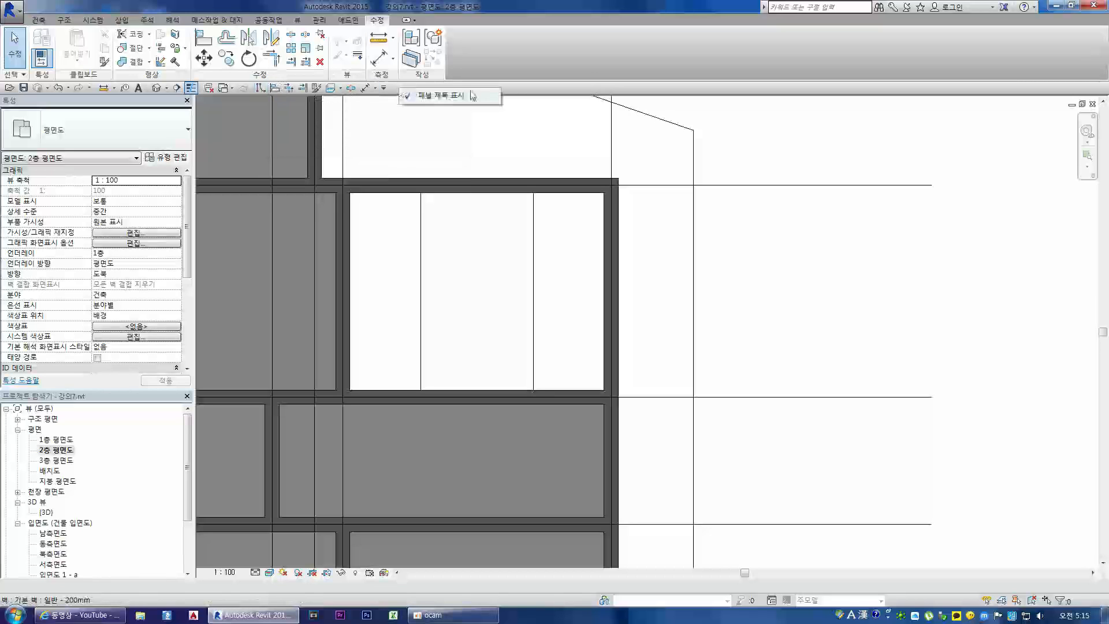
left_click(383, 87)
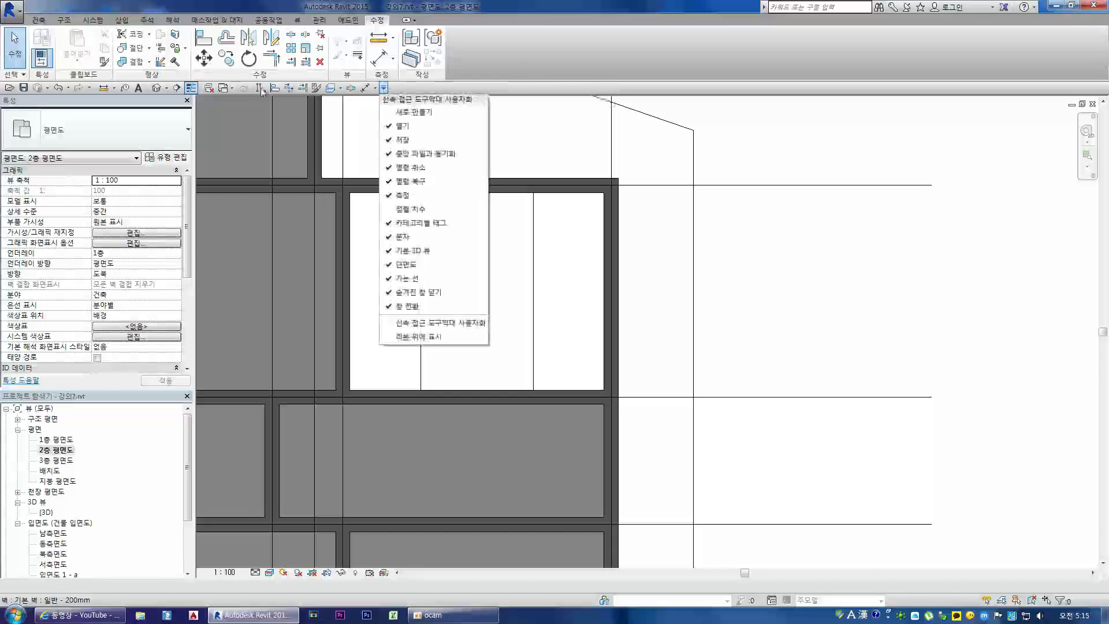
left_click(260, 88)
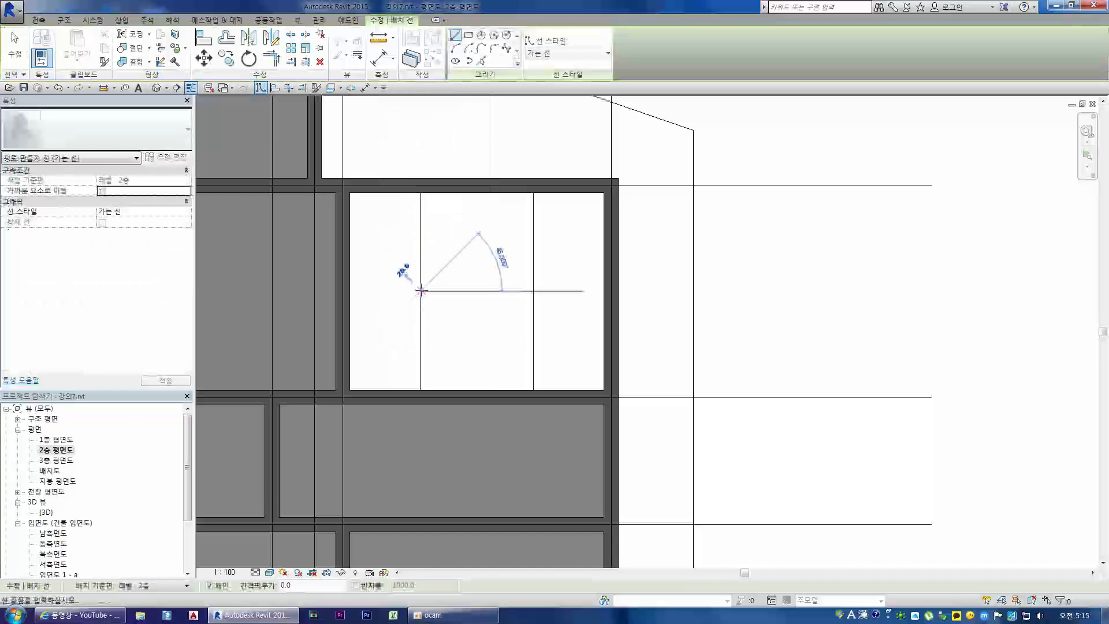
left_click(420, 291)
left_click(533, 291)
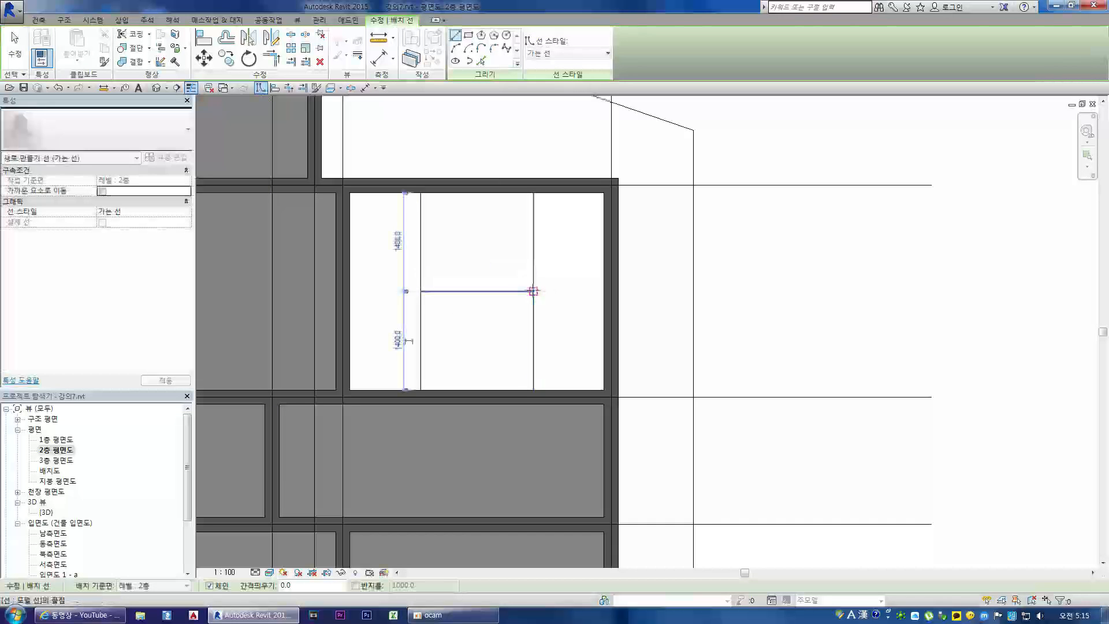
key("Escape")
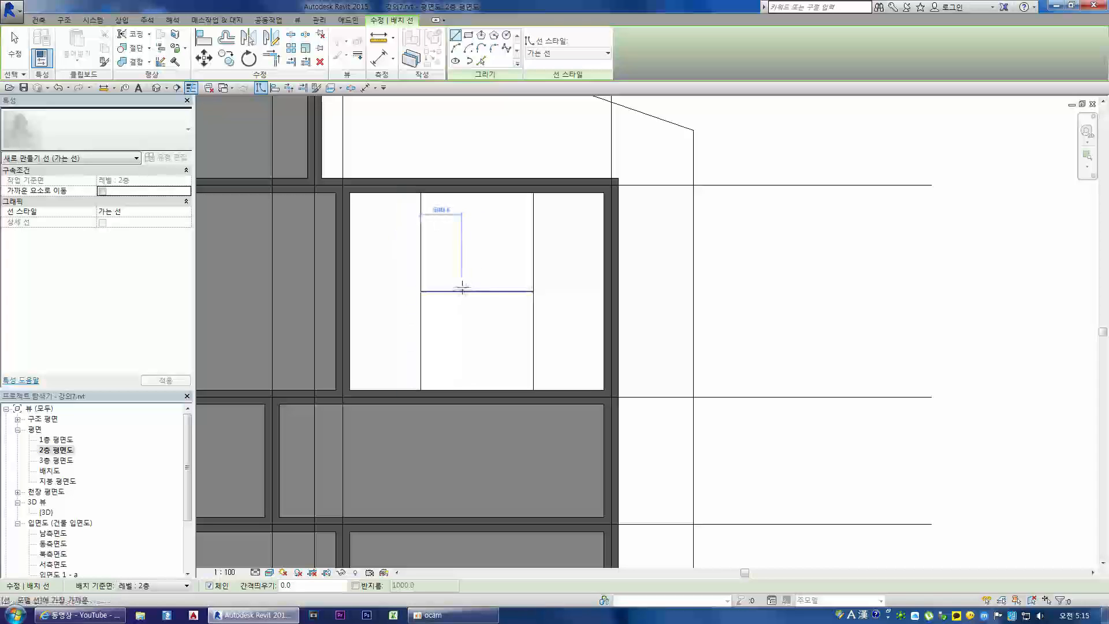
key("Escape")
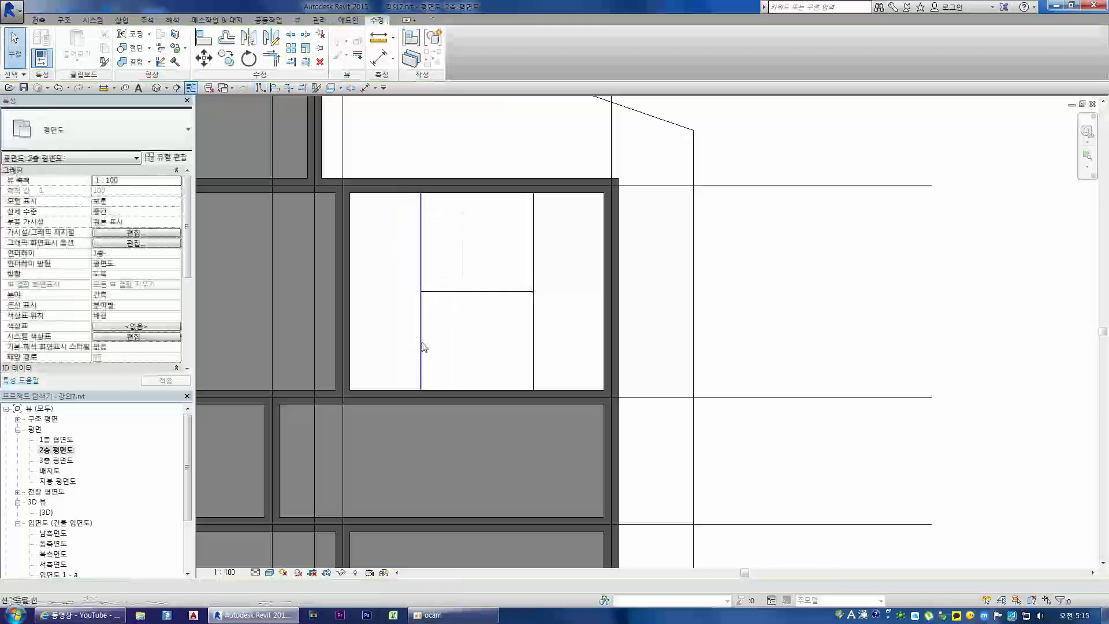
key("d")
key("l")
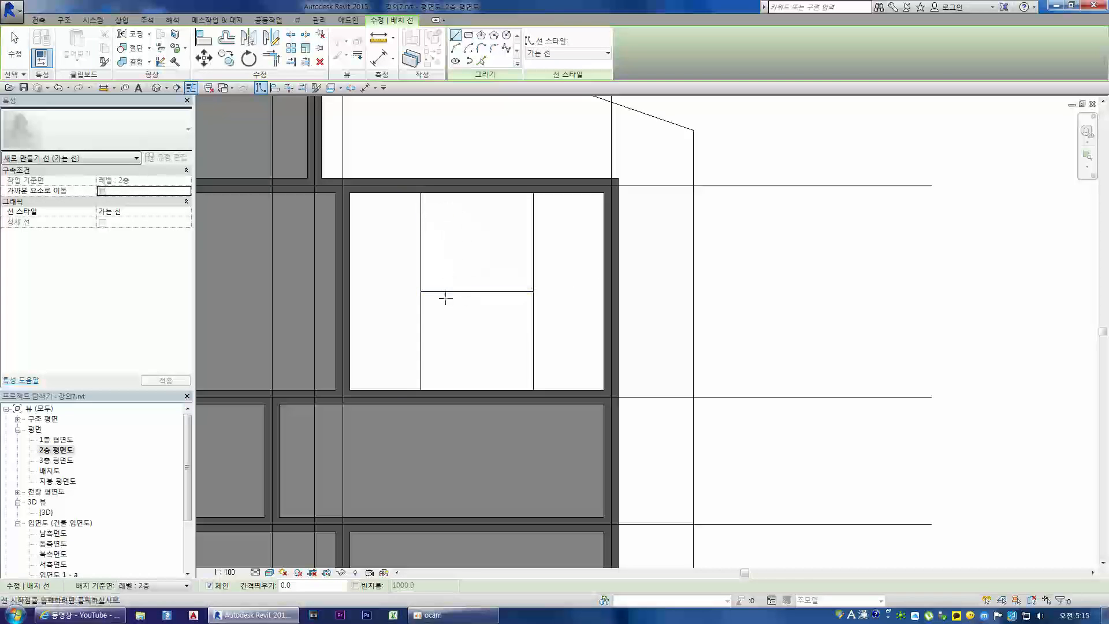
key("Escape")
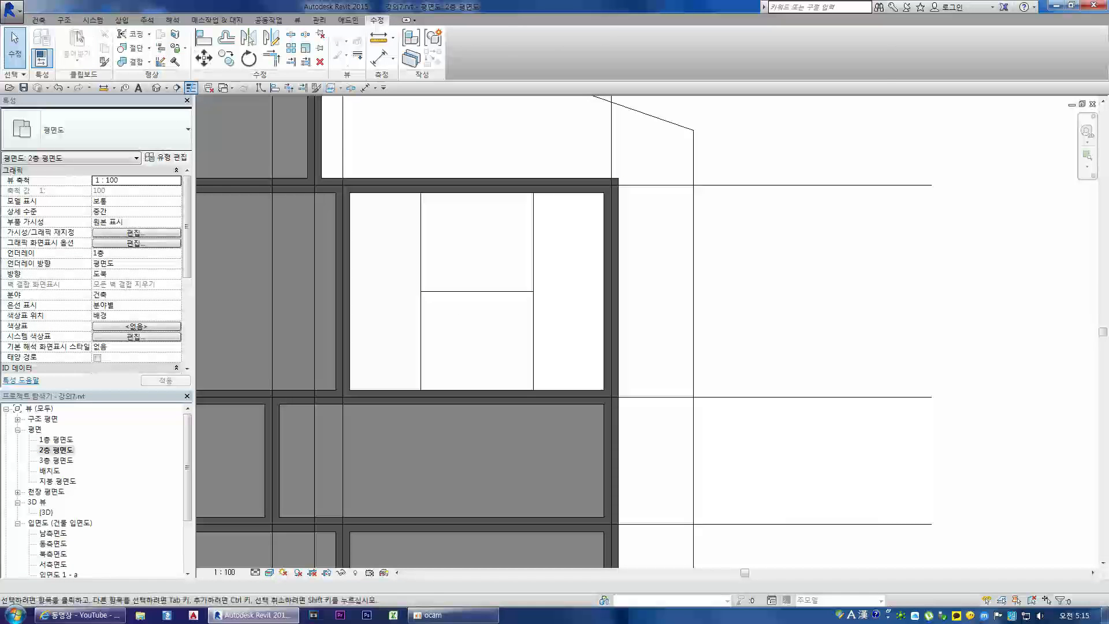
Start a component stair and try a centre-aligned run from the left end of the horizontal guide line
left_click(39, 20)
left_click(384, 42)
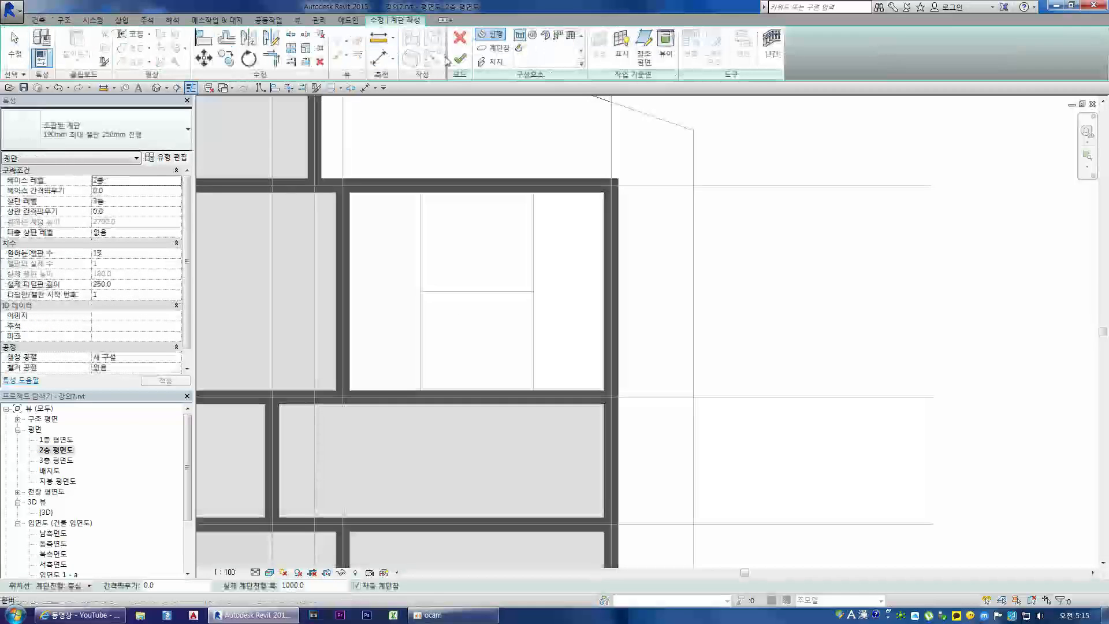
left_click(421, 291)
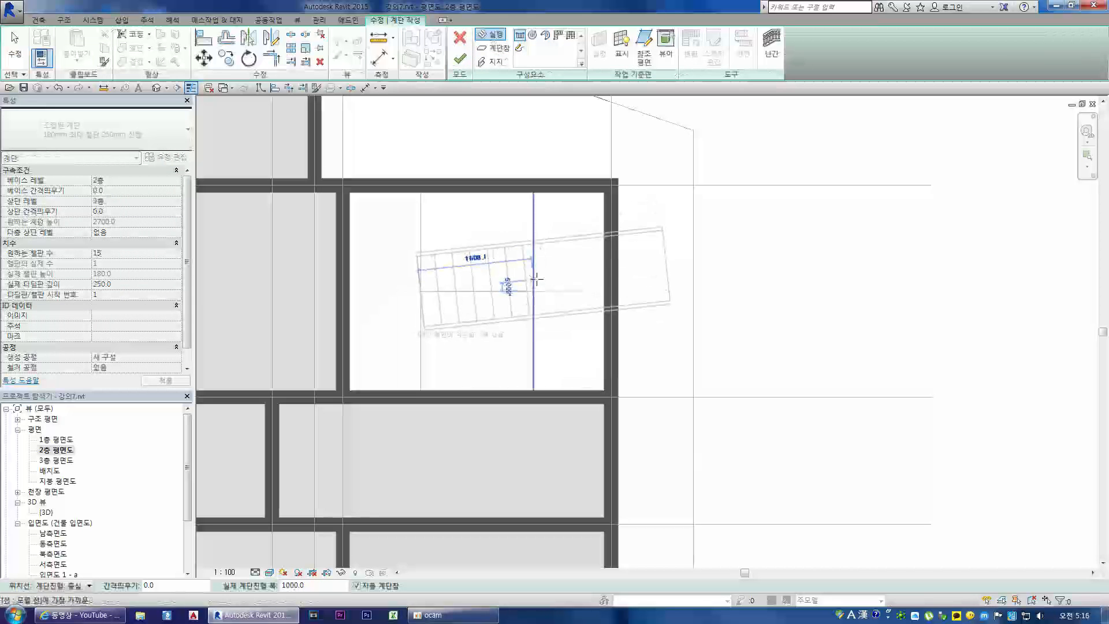
key("Escape")
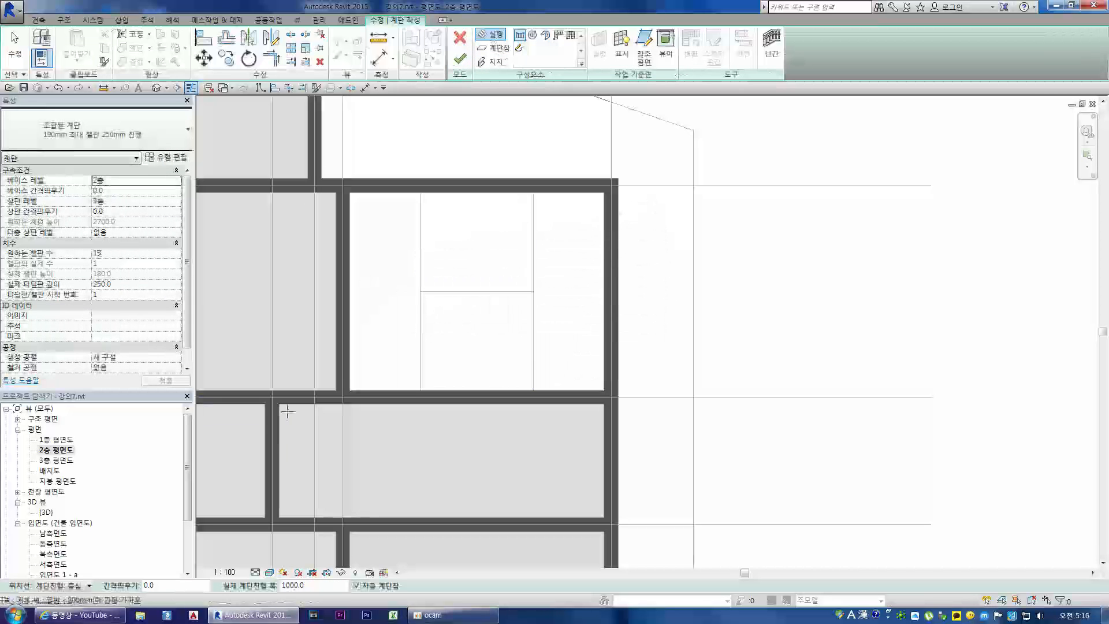
Set the run location line to 외부 지지: 왼쪽 and sketch the first run rightwards along the horizontal guide line, about 1500 mm long
left_click(73, 585)
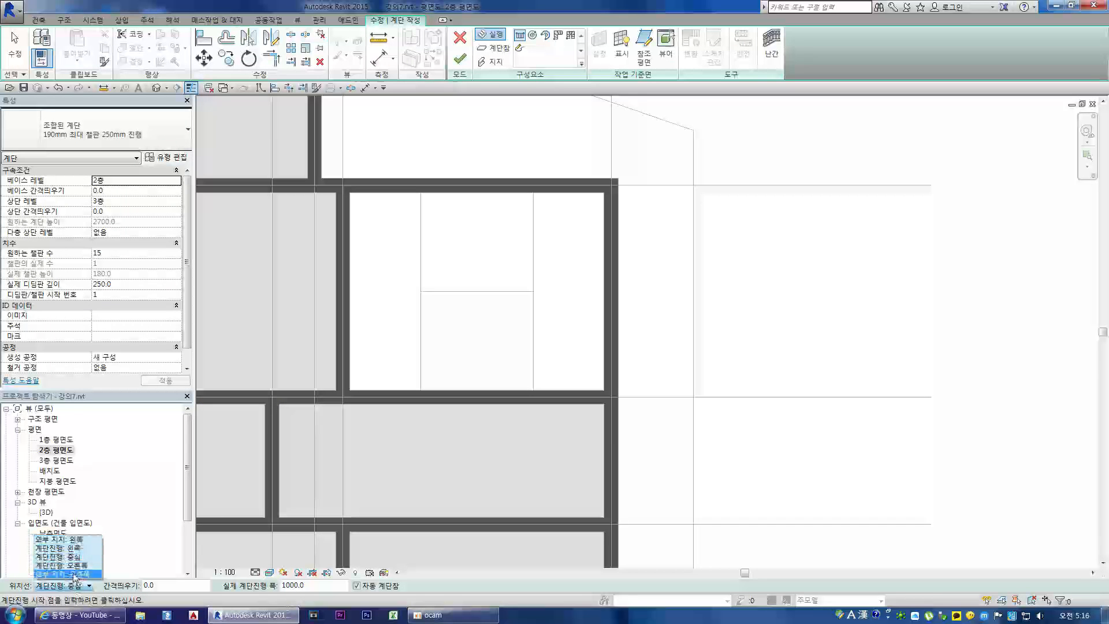
left_click(74, 539)
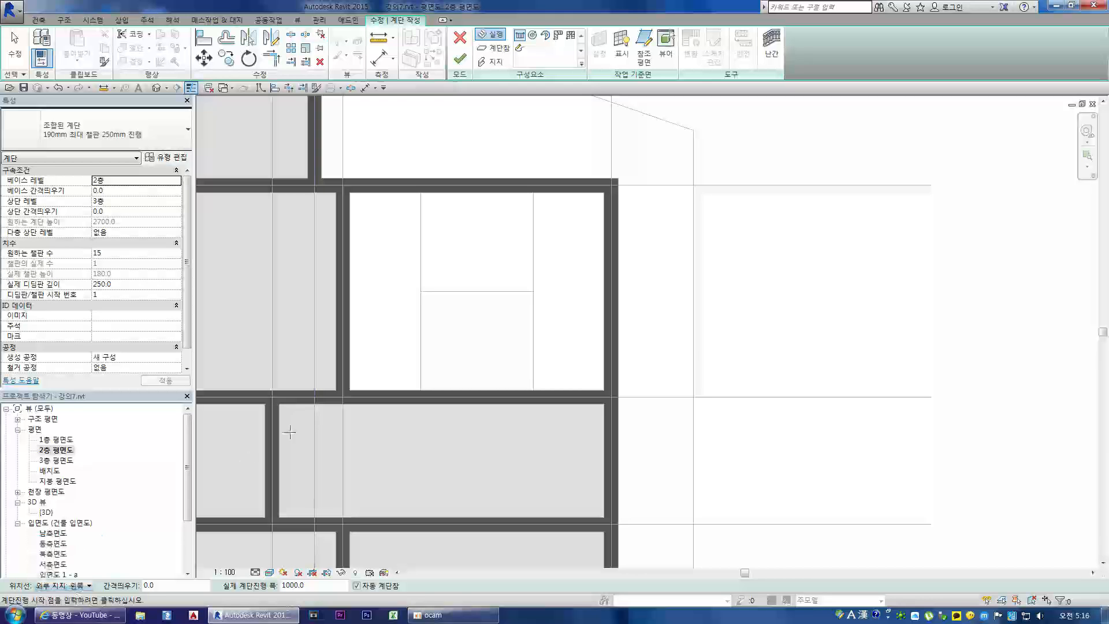
left_click(423, 291)
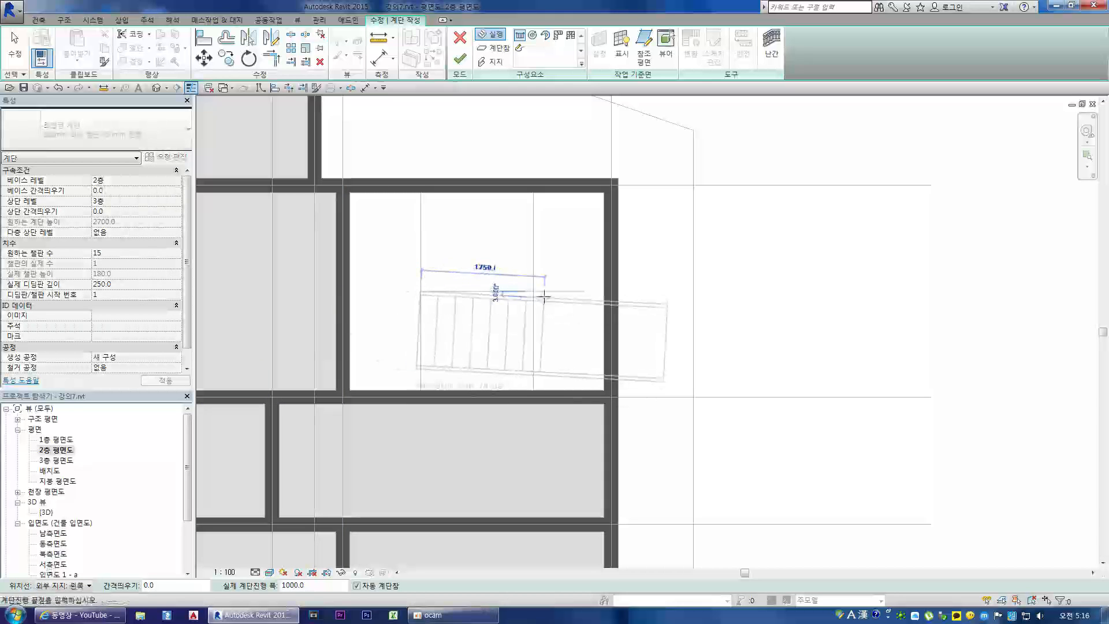
left_click(532, 292)
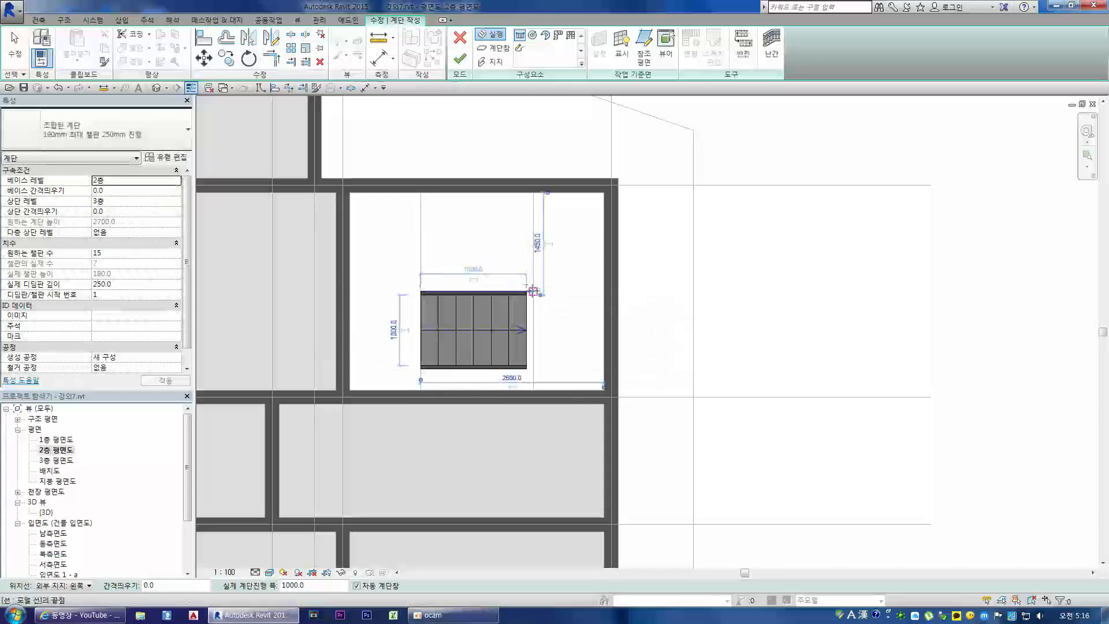
left_click(425, 288)
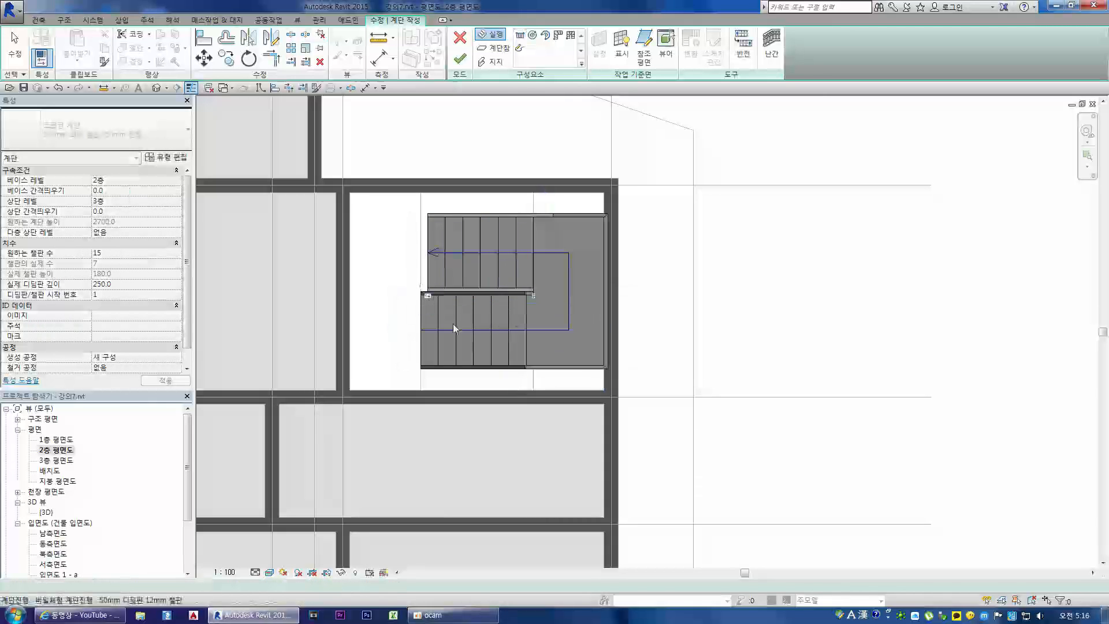
key("Escape")
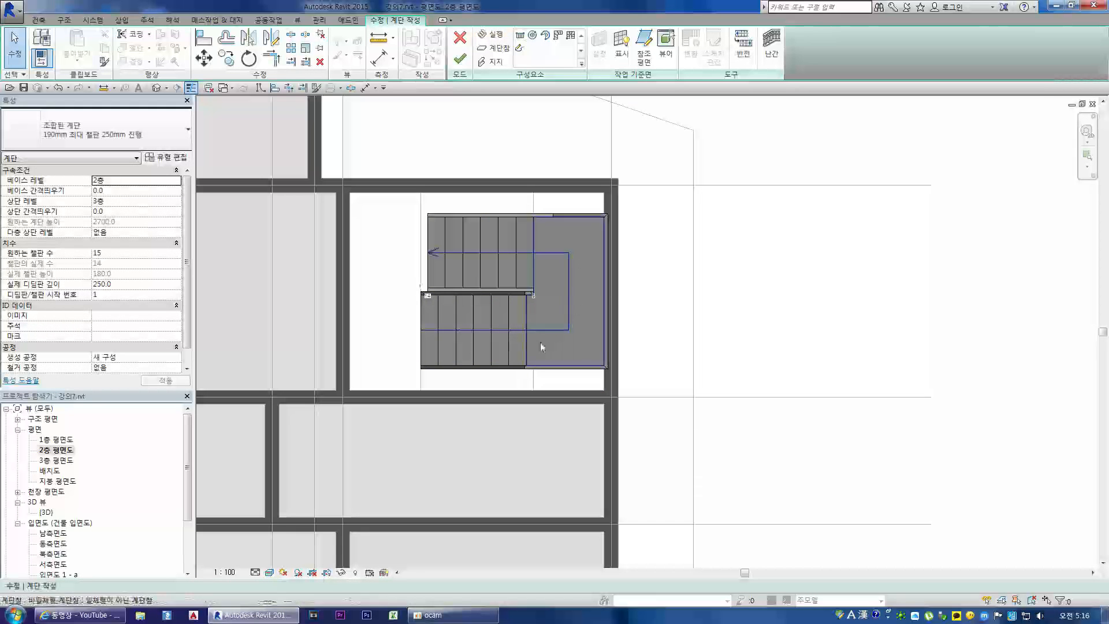
key("ctrl+z")
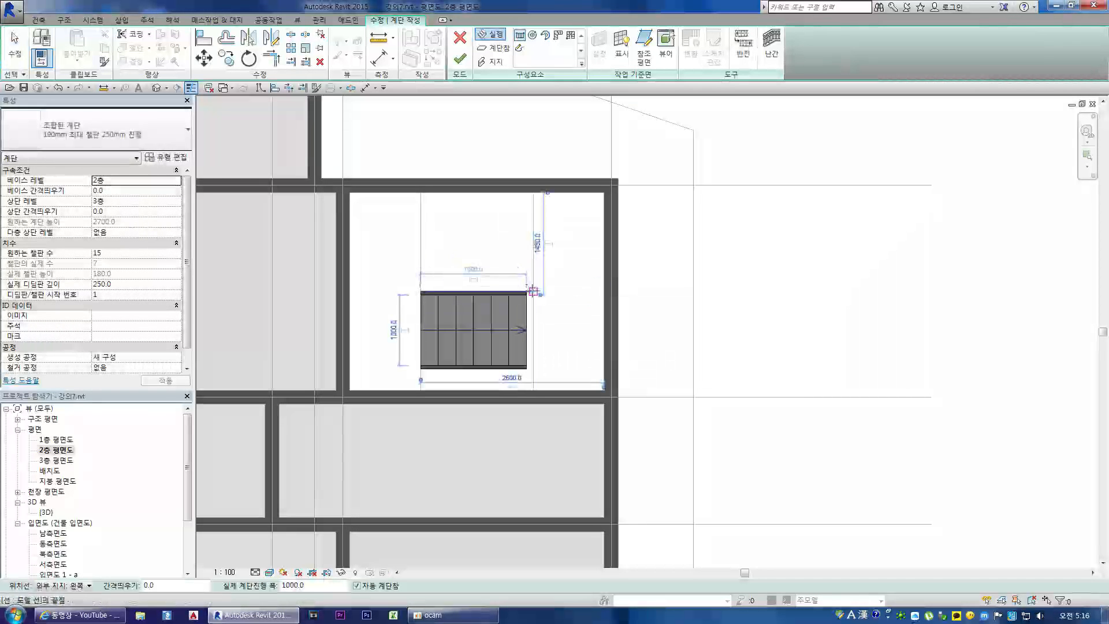
Sketch the return run from the guide line's right end back to its left end, with an automatic landing joining both runs
left_click(533, 291)
left_click(423, 287)
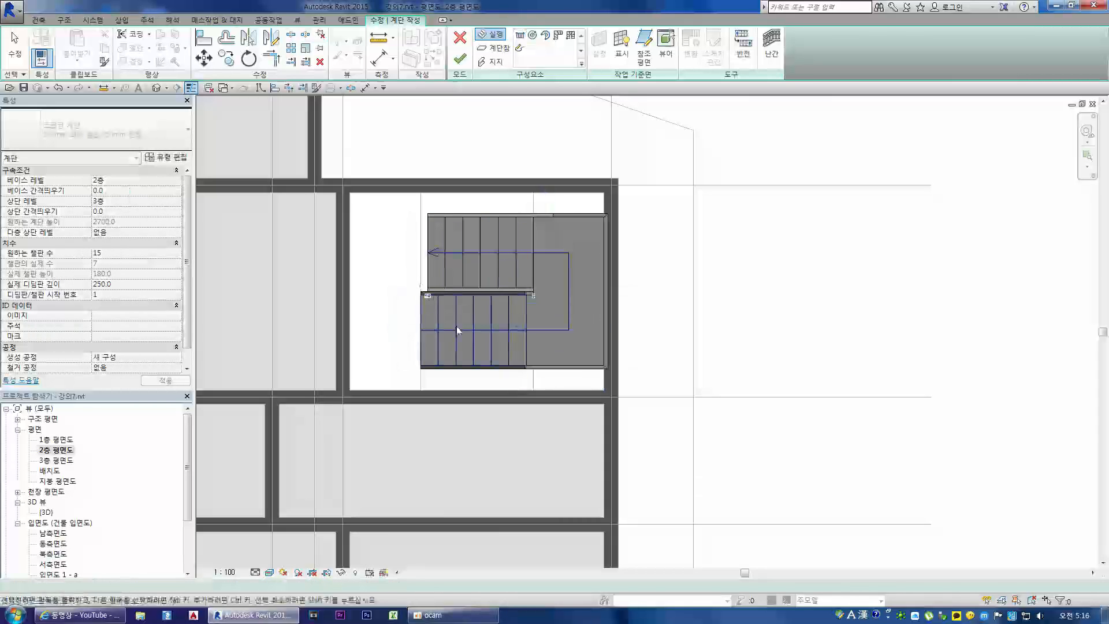
key("Escape")
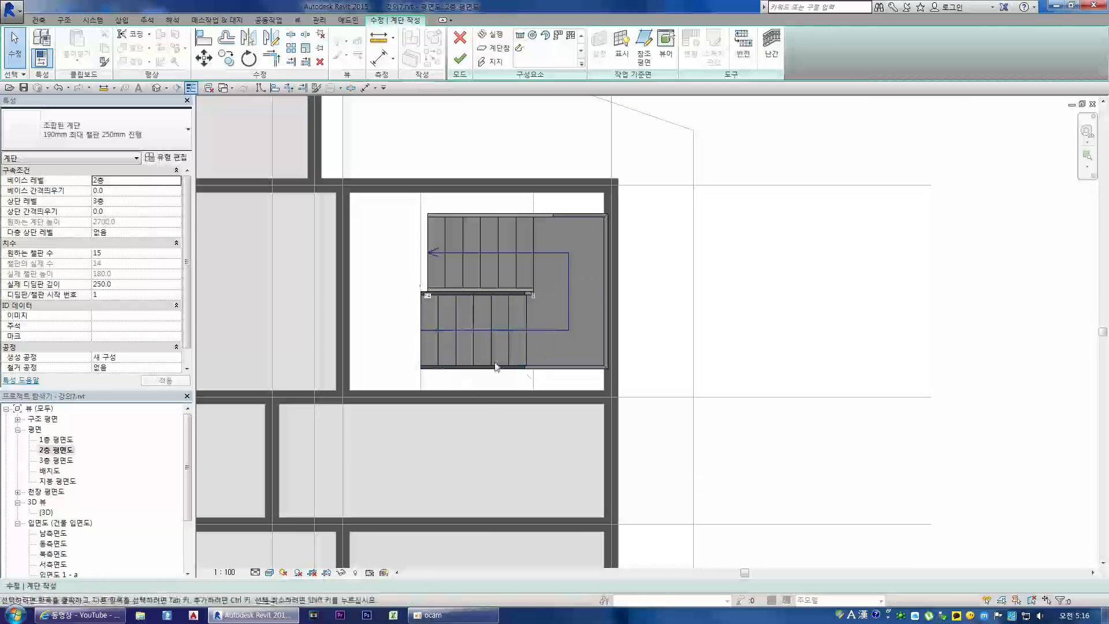
Examine the unfinished stair in the 남측면도 elevation, the 2층 floor plan and the 3D view
double_click(58, 533)
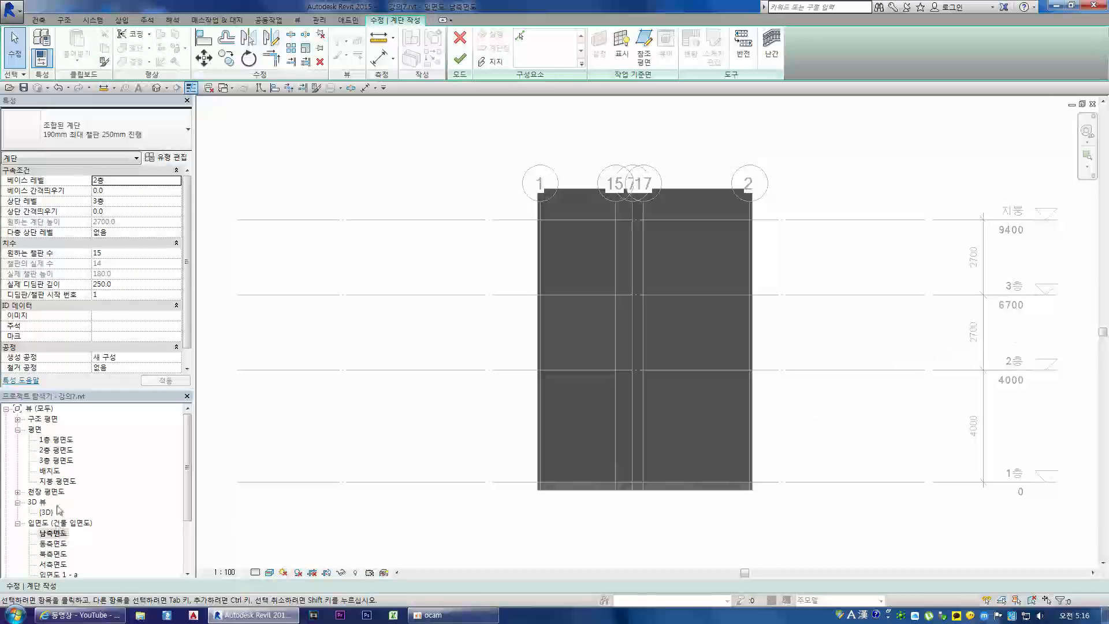
left_click(63, 441)
double_click(58, 451)
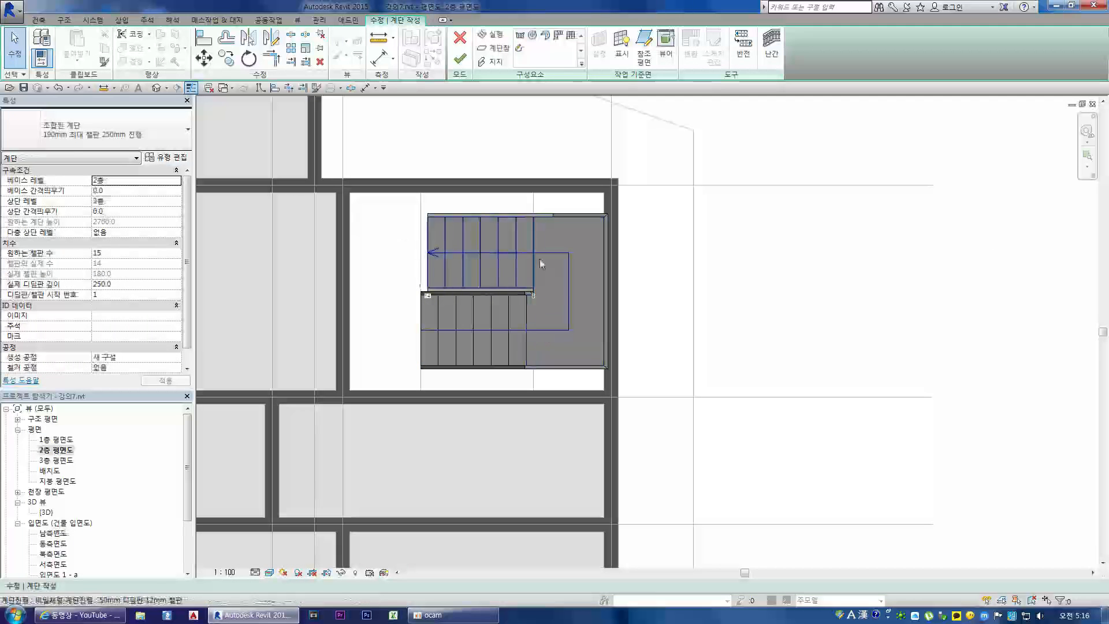
double_click(47, 512)
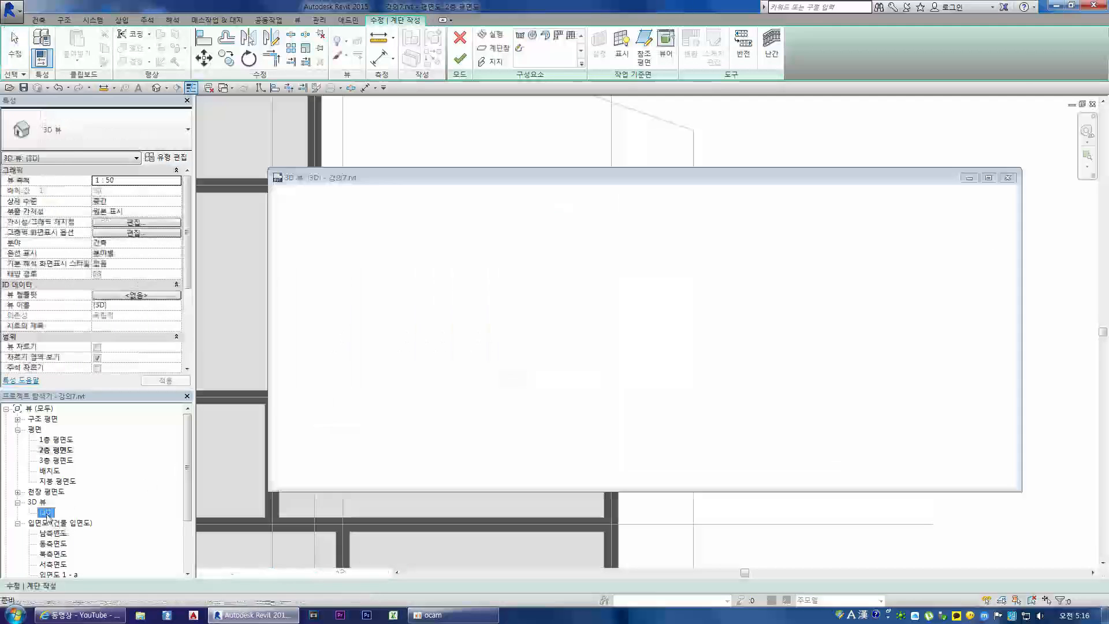
scroll(479, 418, "up", 2)
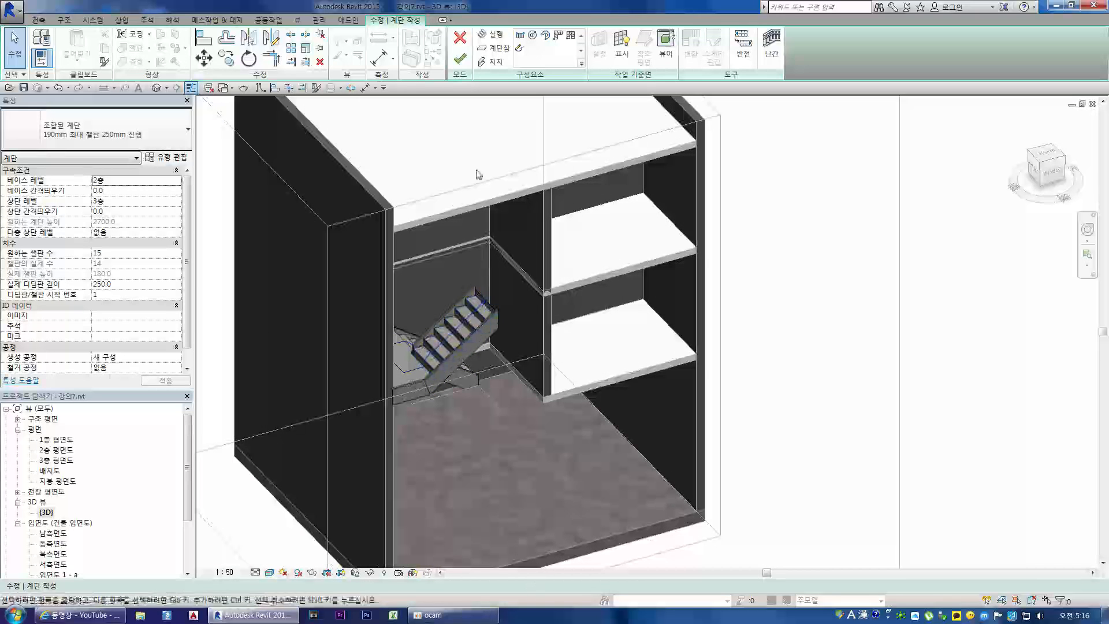
Finish the U-shaped component stair, reopen it for a brief check, finish it again and dismiss the warning
left_click(480, 334)
left_click(516, 192)
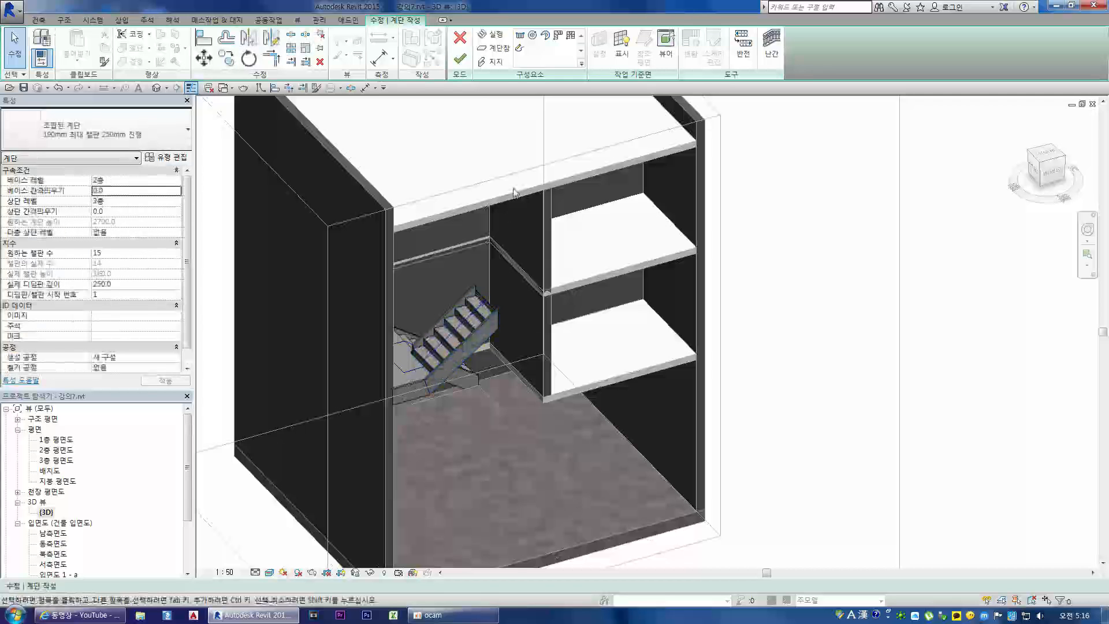
left_click(459, 60)
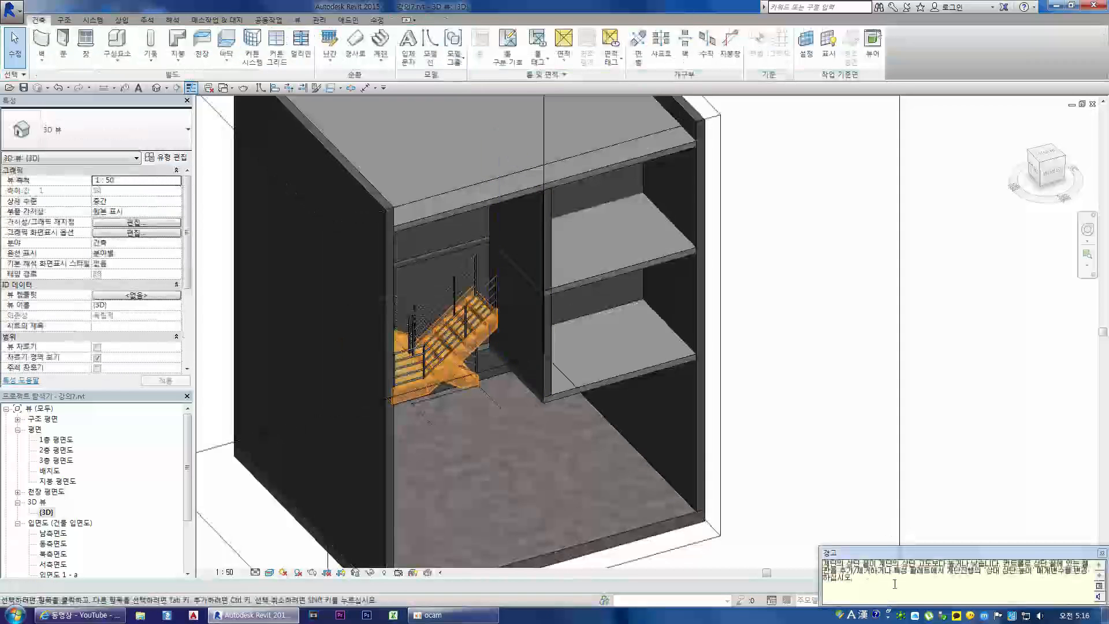
double_click(479, 328)
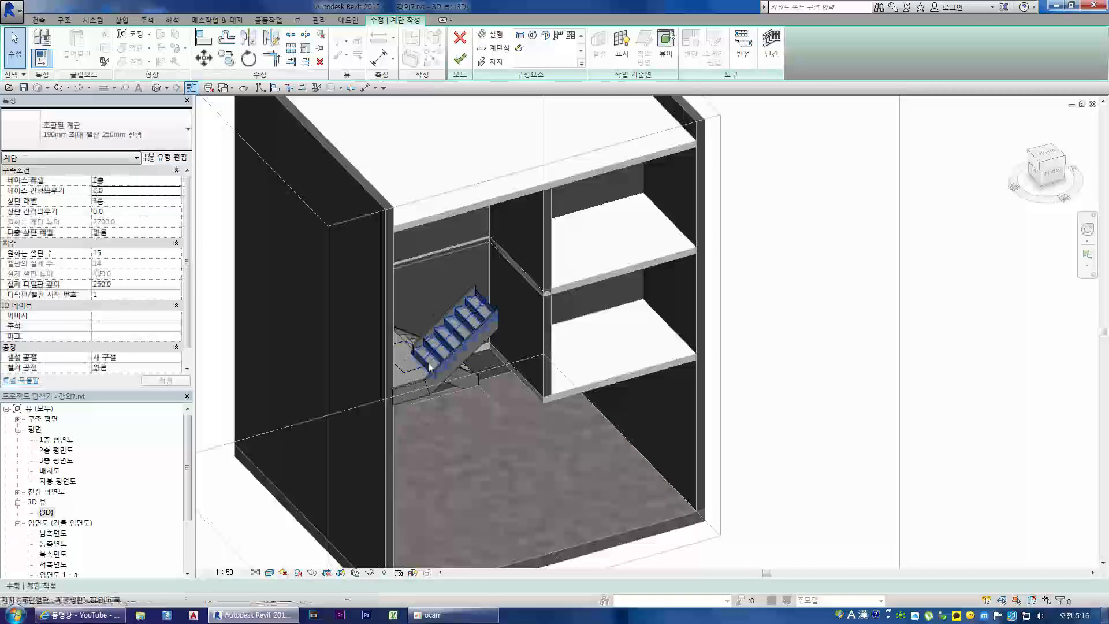
left_click(459, 59)
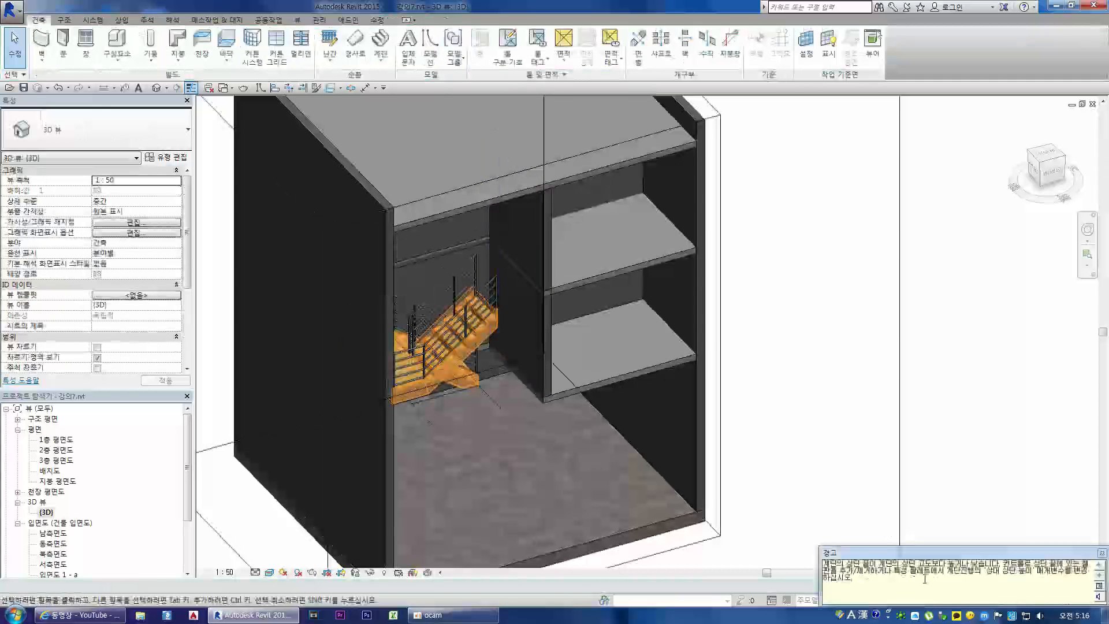
left_click(1101, 554)
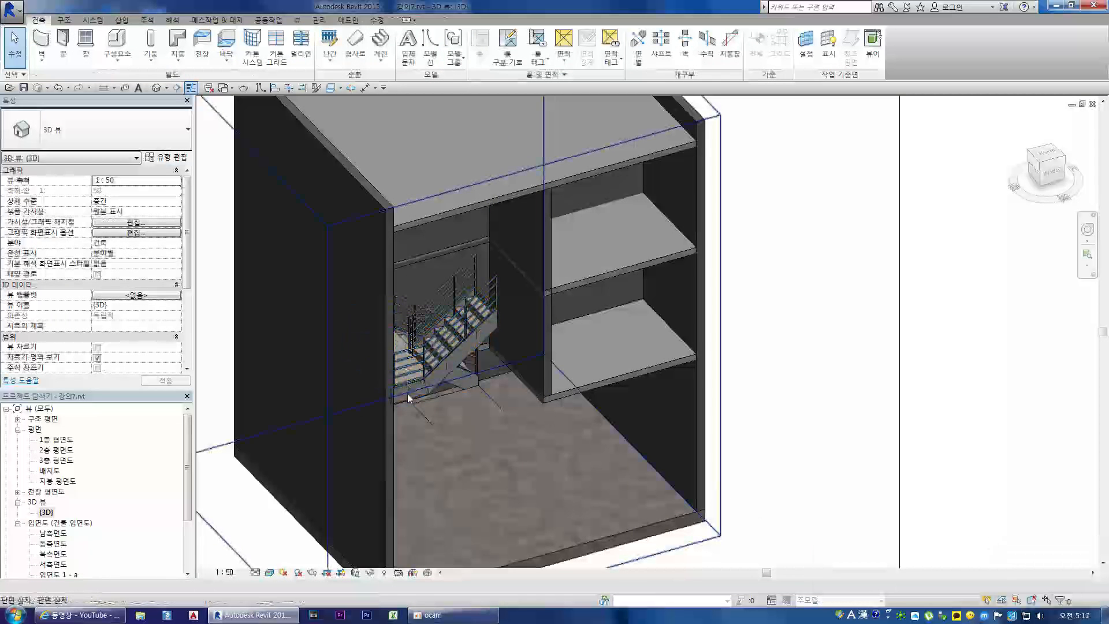
Set the stair's base level (베이스 레벨) to 1층
left_click(413, 360)
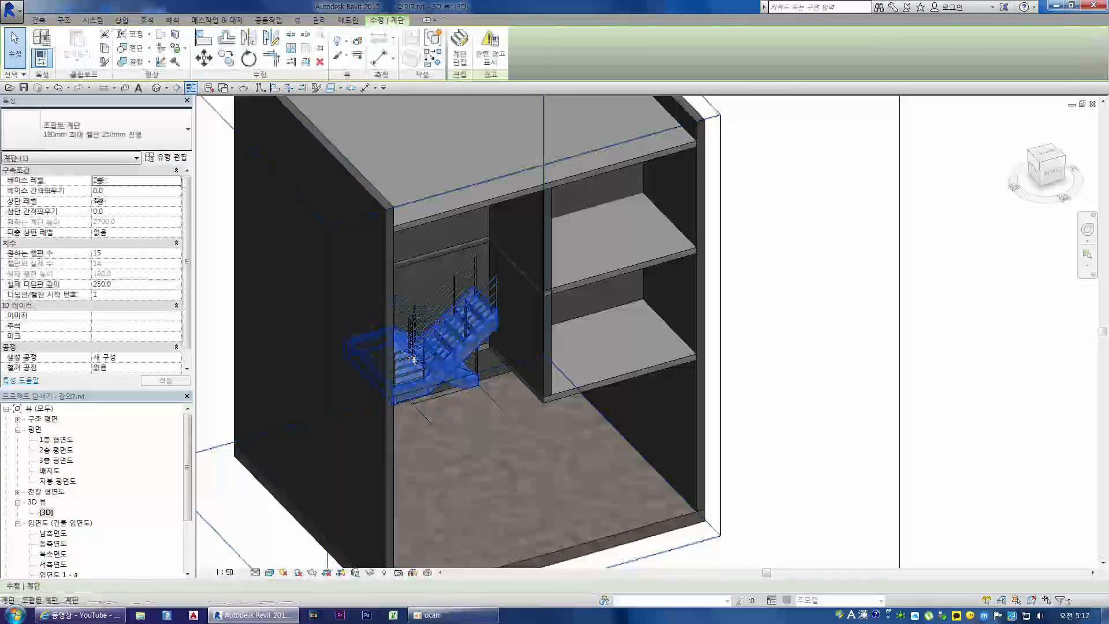
left_click(177, 180)
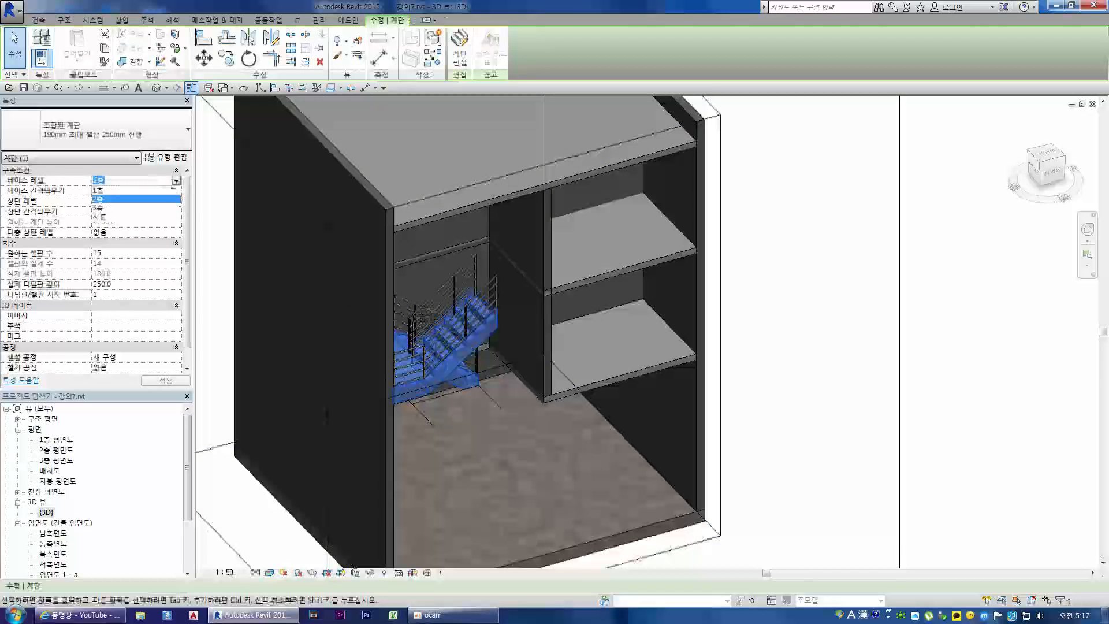
left_click(110, 191)
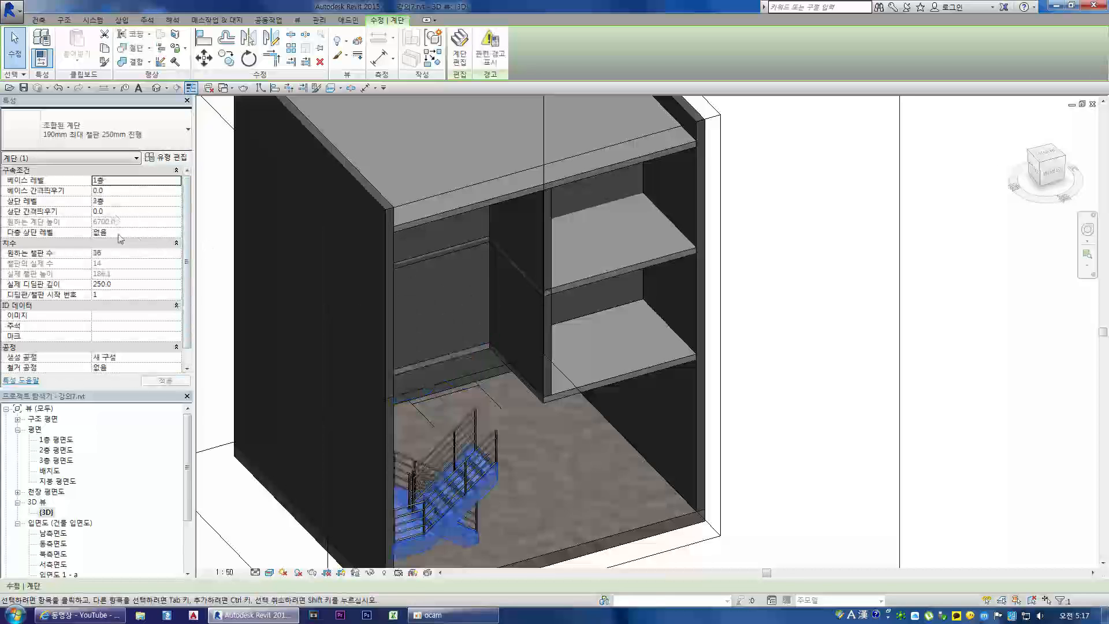
Try 지붕 as the stair's multistory top level (다층 상단 레벨) and accept the warning
left_click(178, 232)
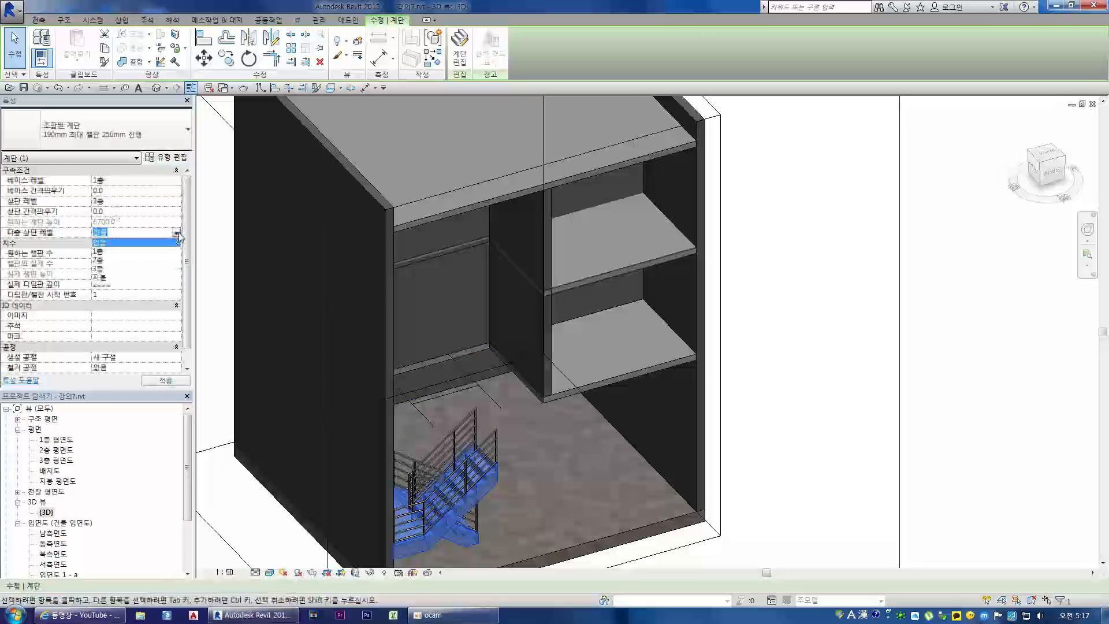
left_click(118, 278)
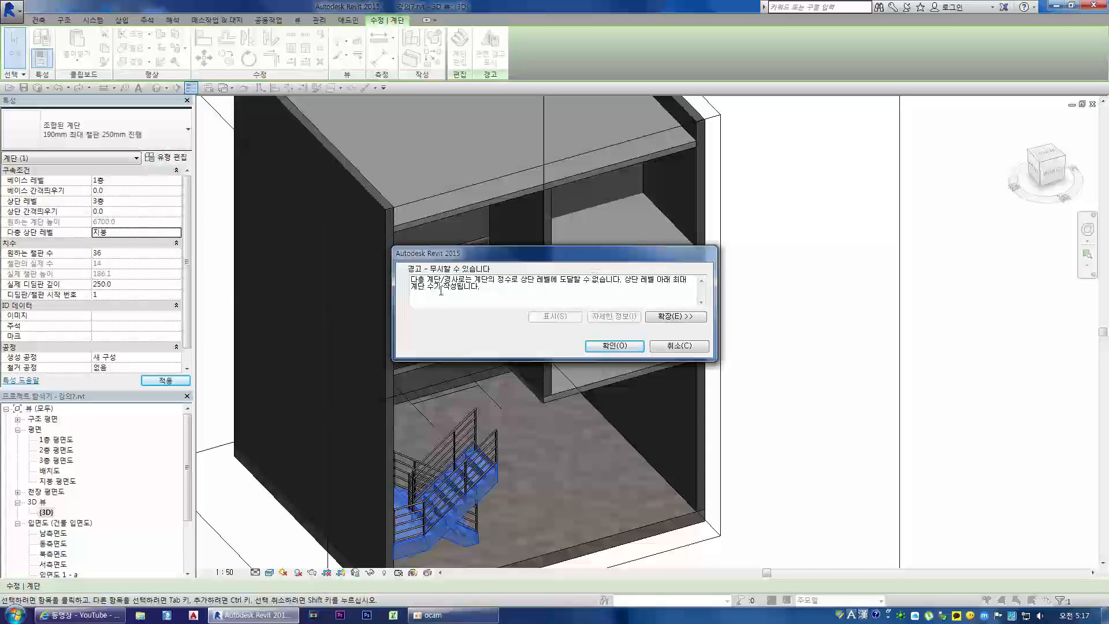
left_click(614, 345)
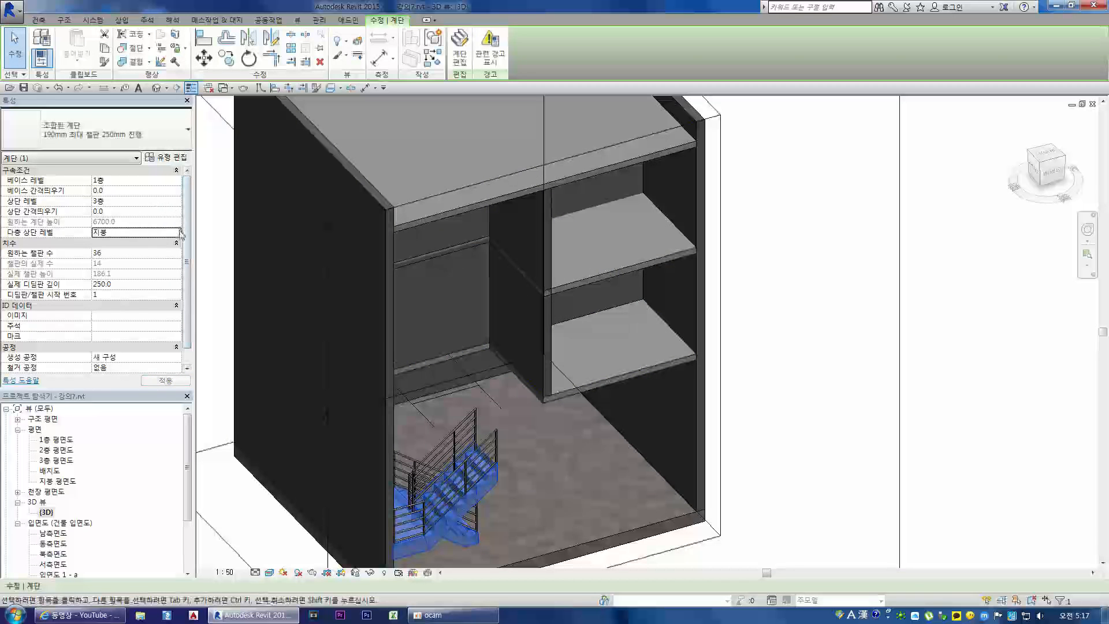
left_click(623, 346)
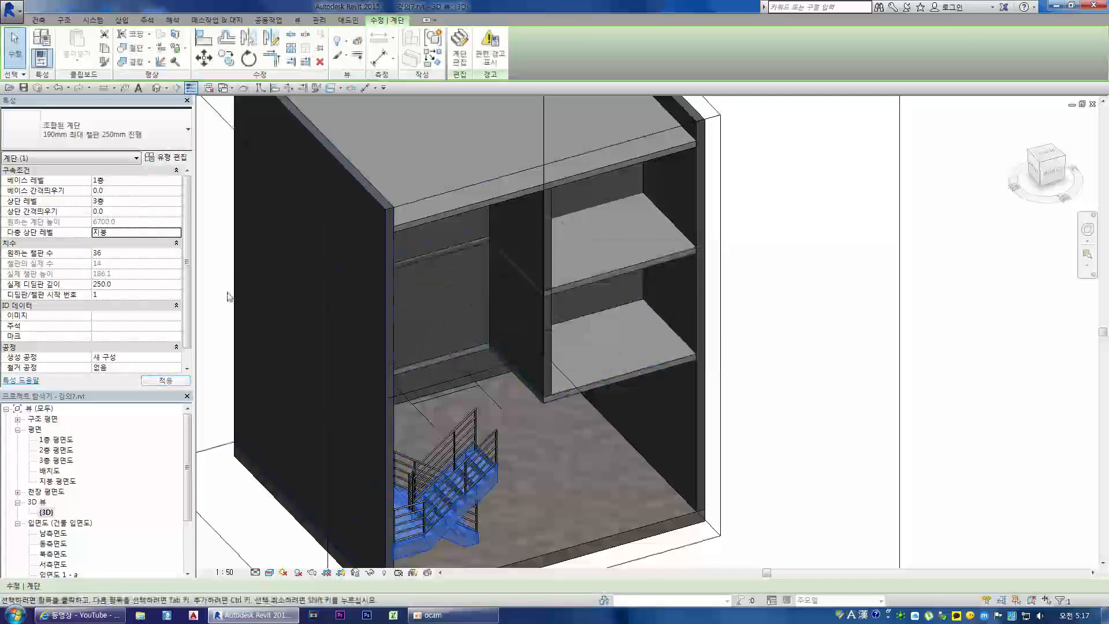
Try 3층 as the stair's multistory top level, cancel the change, and reset the property to 없음
left_click(177, 233)
left_click(135, 268)
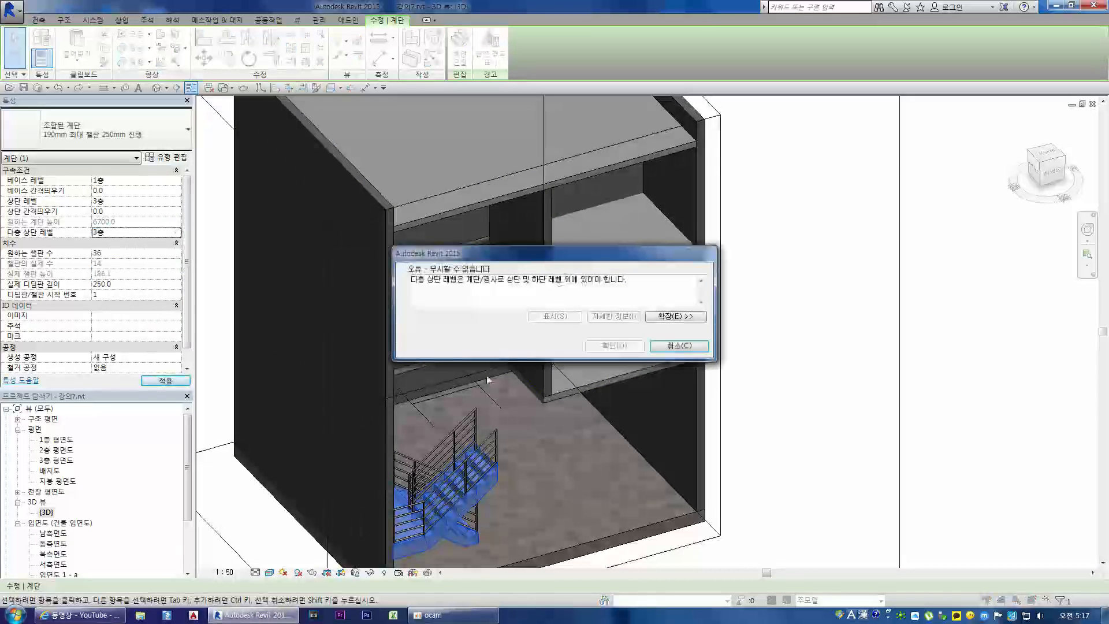
left_click(680, 347)
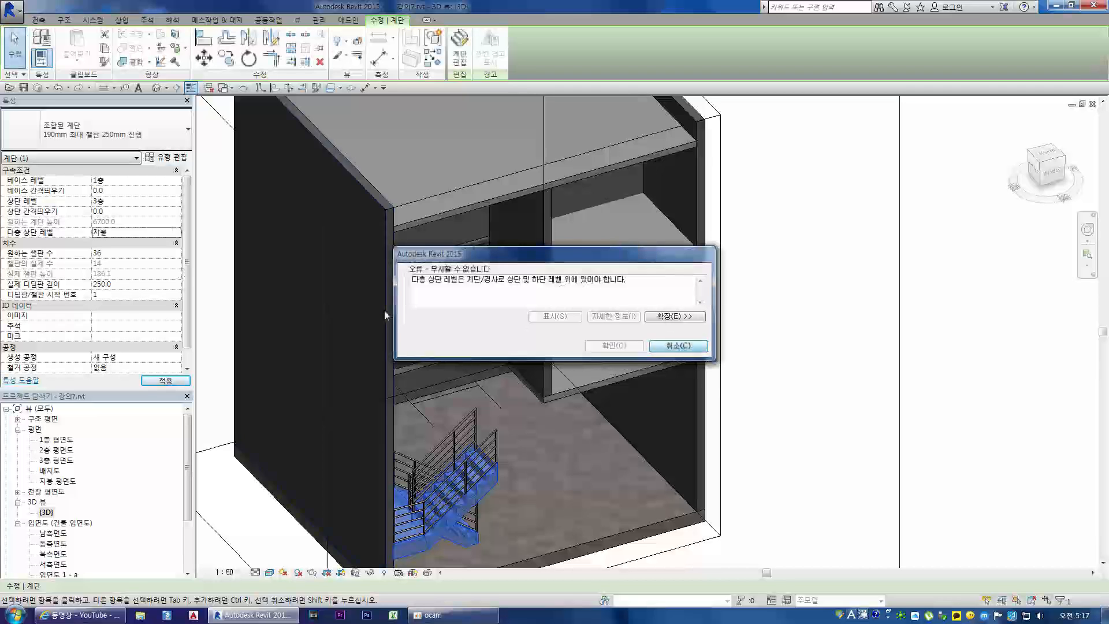
left_click(177, 233)
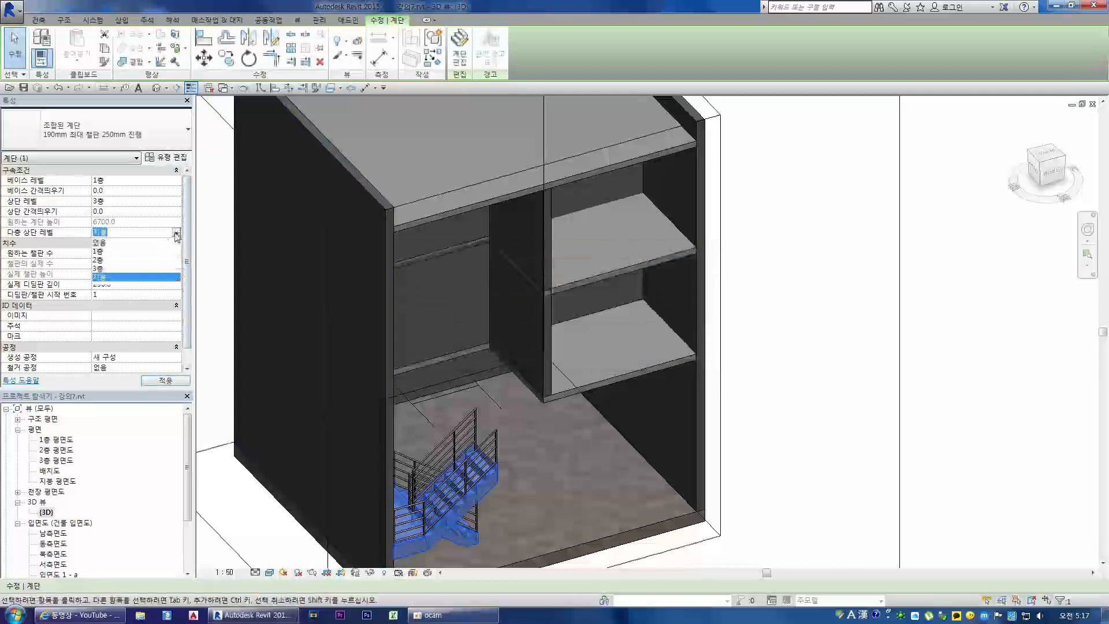
left_click(131, 243)
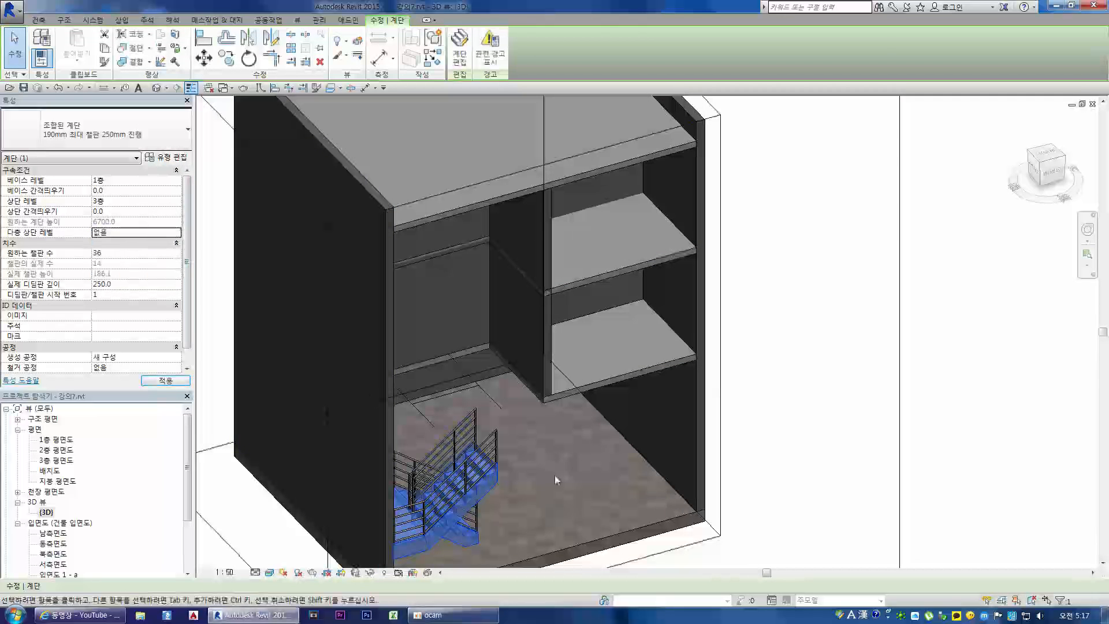
left_click(553, 474)
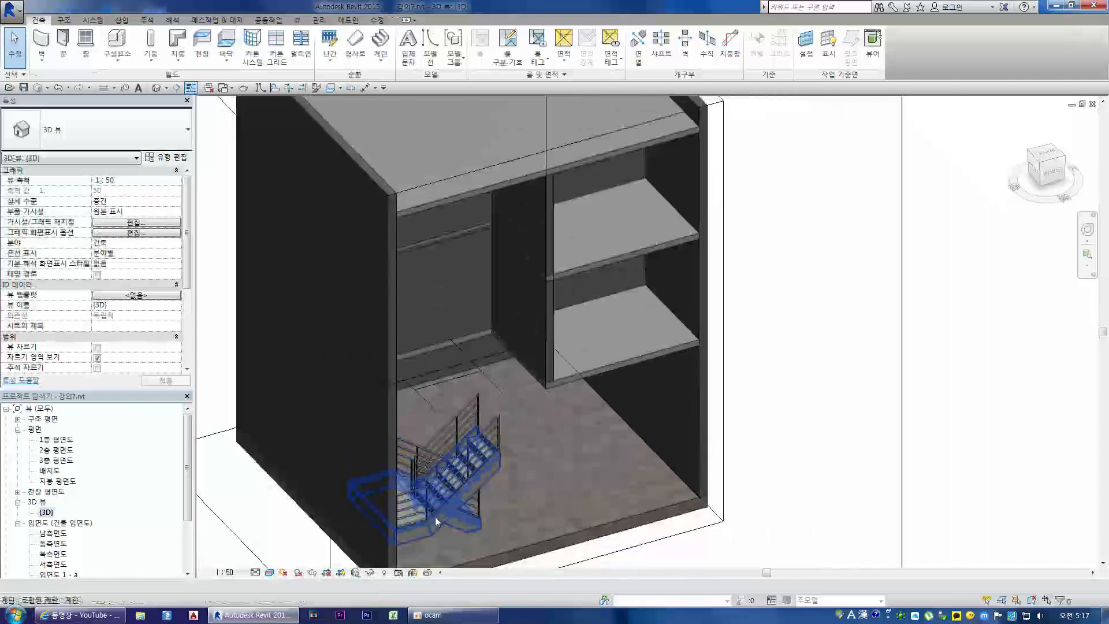
Examine the stair's position relative to the ground floor and upper slabs from a lower 3D viewpoint
left_click(434, 517)
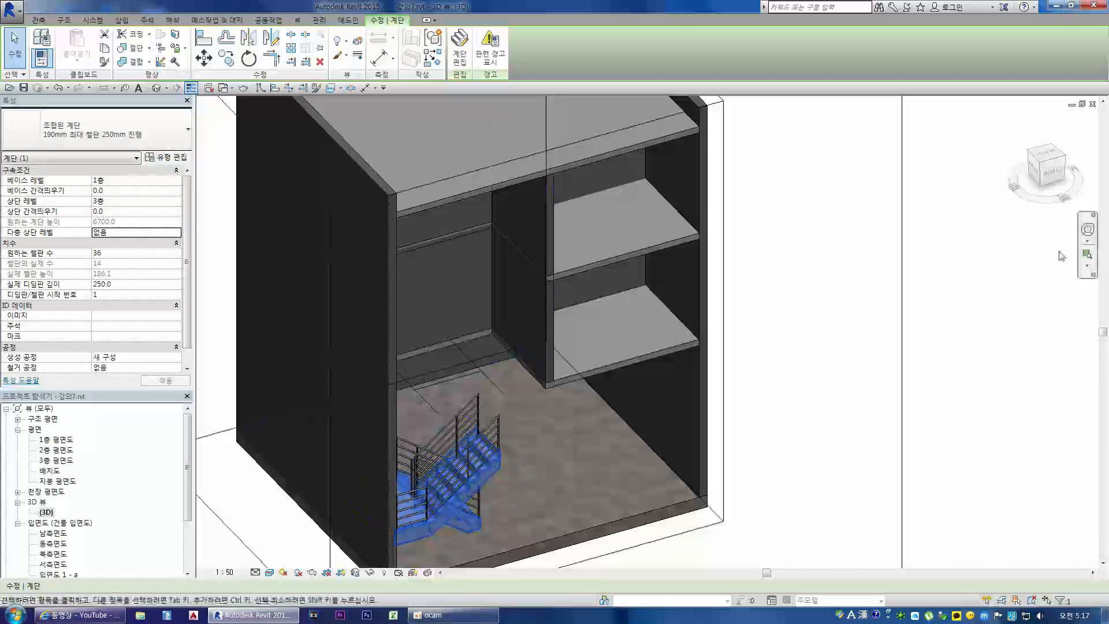
left_click_drag(1040, 164, 1028, 135)
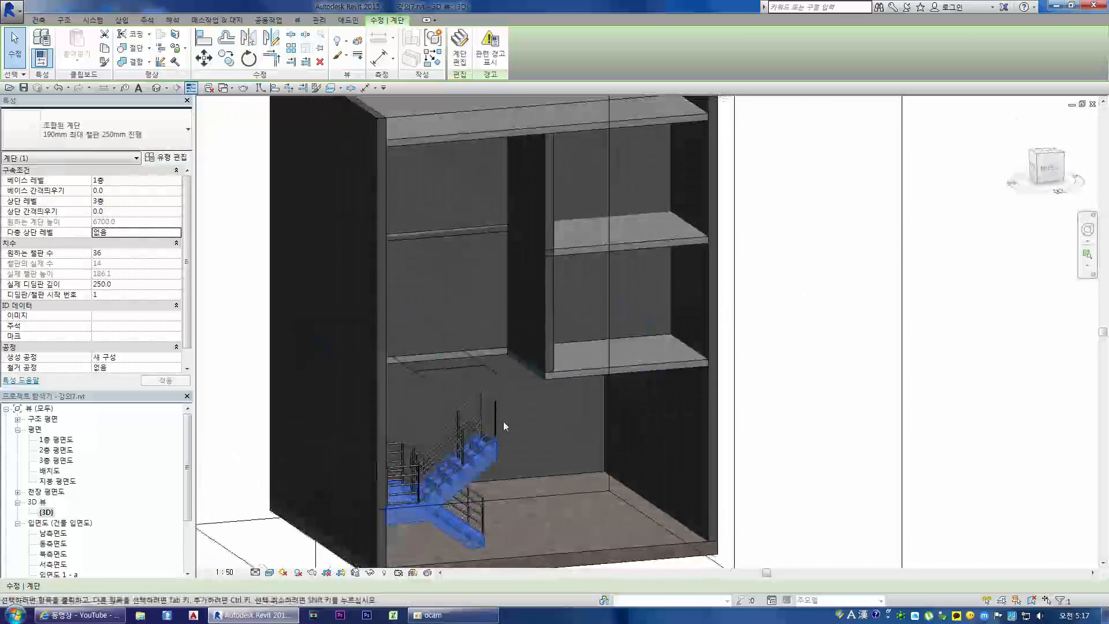
key("Escape")
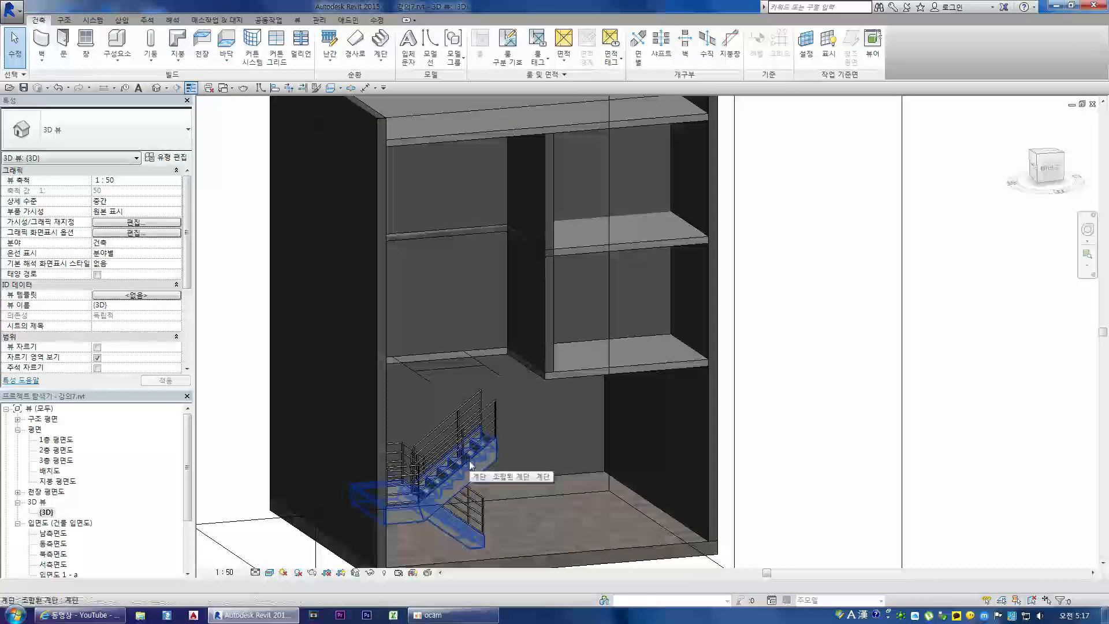
left_click(470, 465)
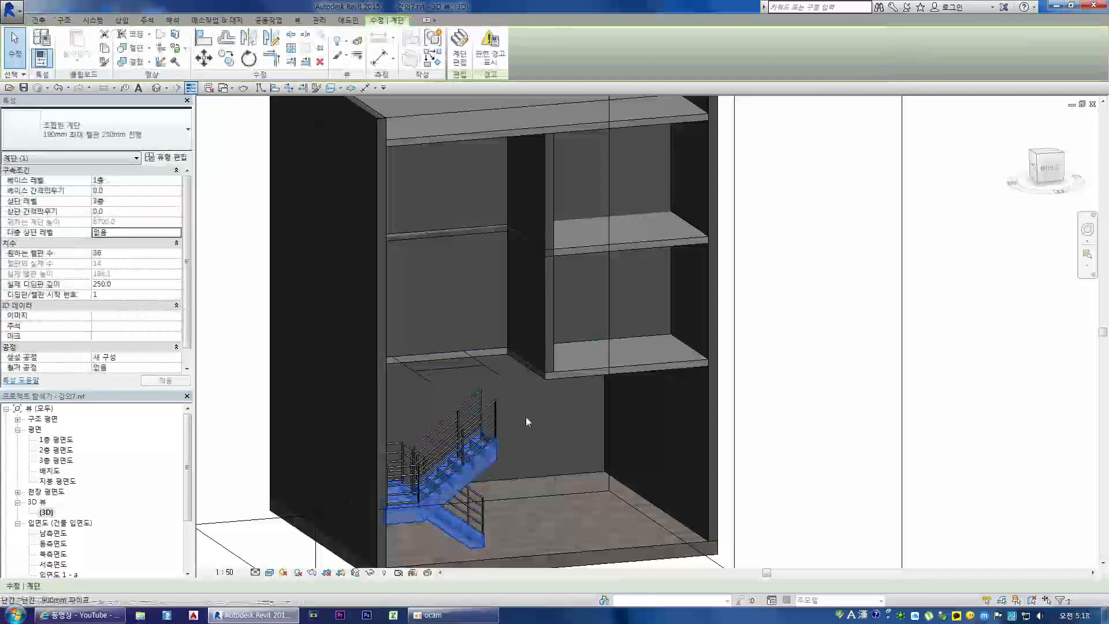
scroll(567, 433, "down", 1)
key("Escape")
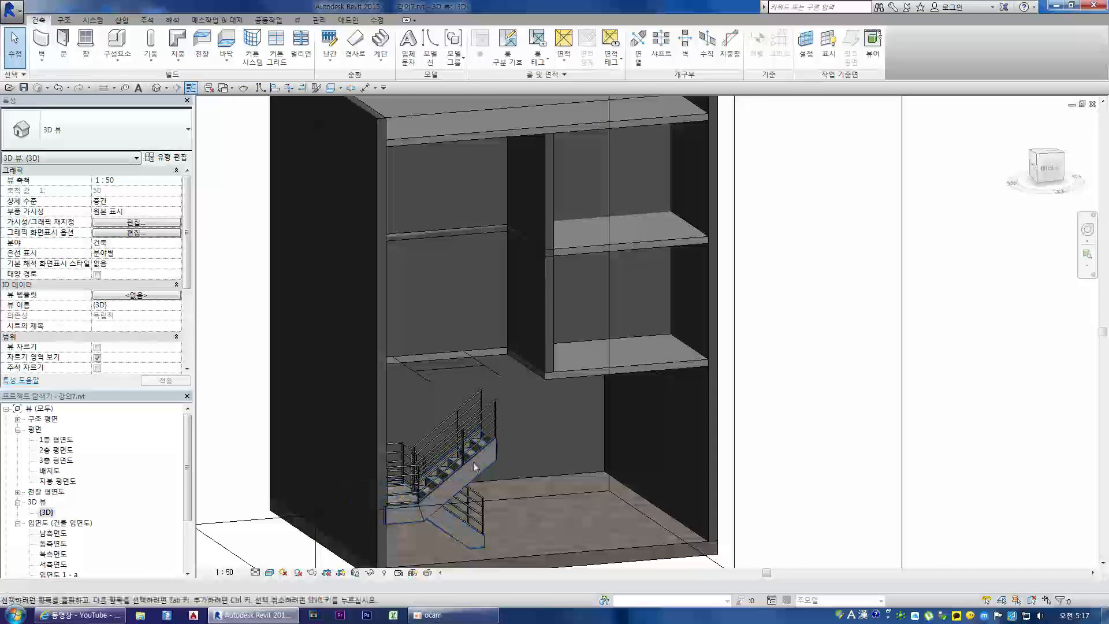
left_click(471, 465)
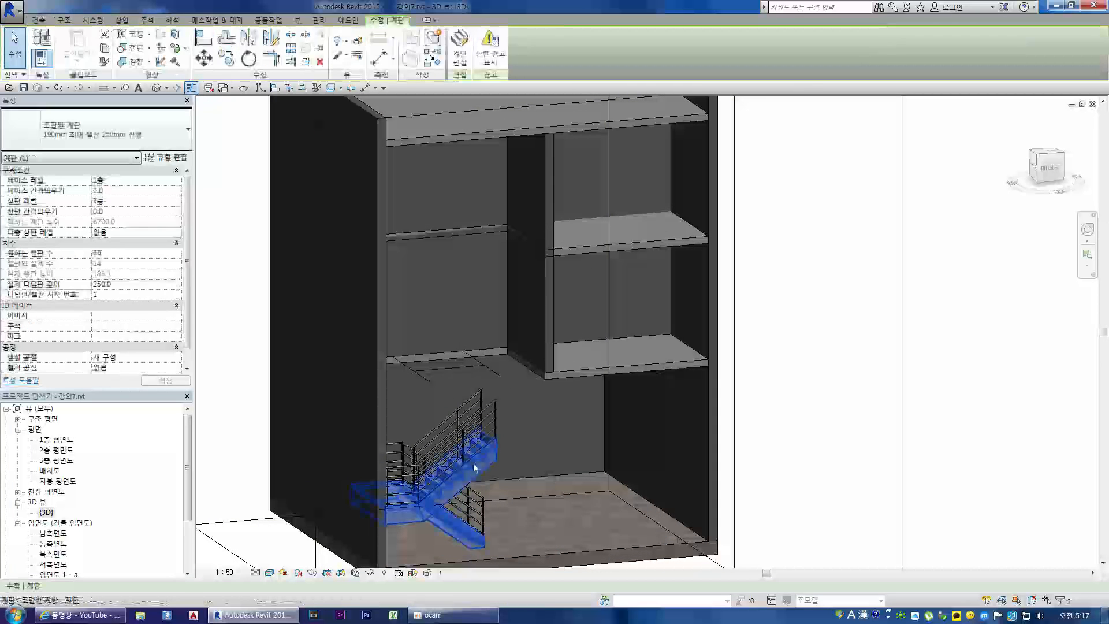
scroll(568, 435, "down", 3)
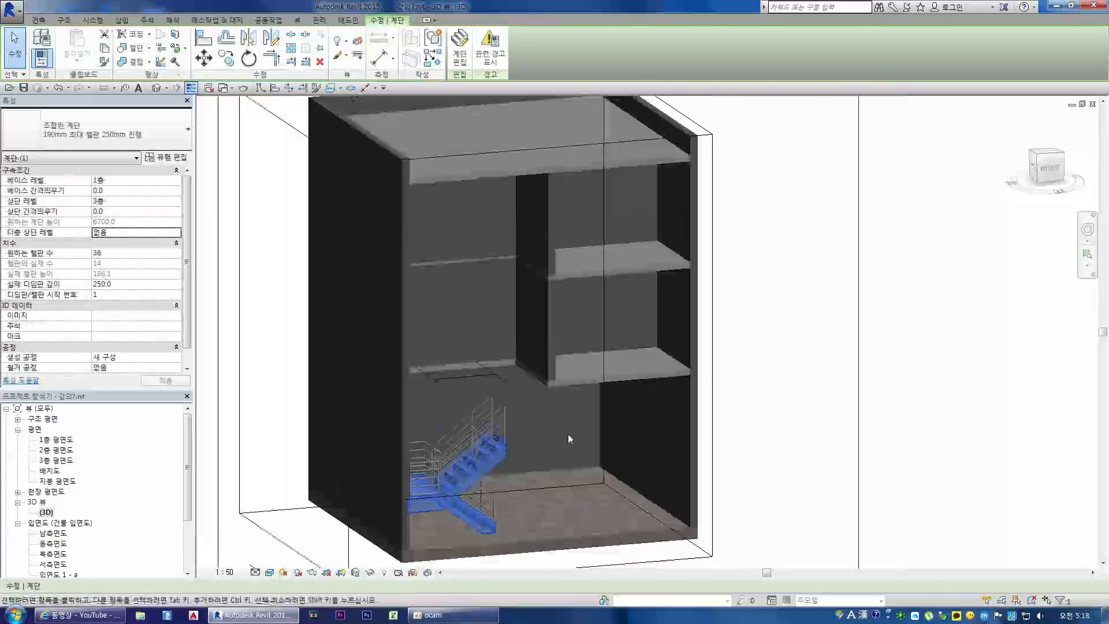
key("Escape")
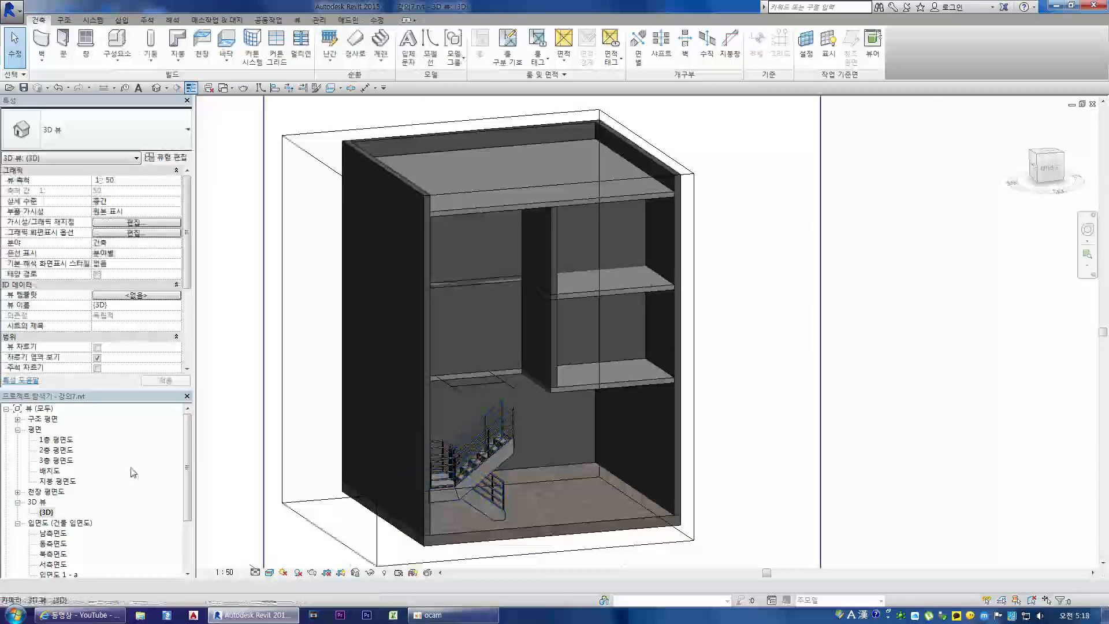
In the 남측면도 elevation, set the 2층 level's elevation to 2700
double_click(53, 533)
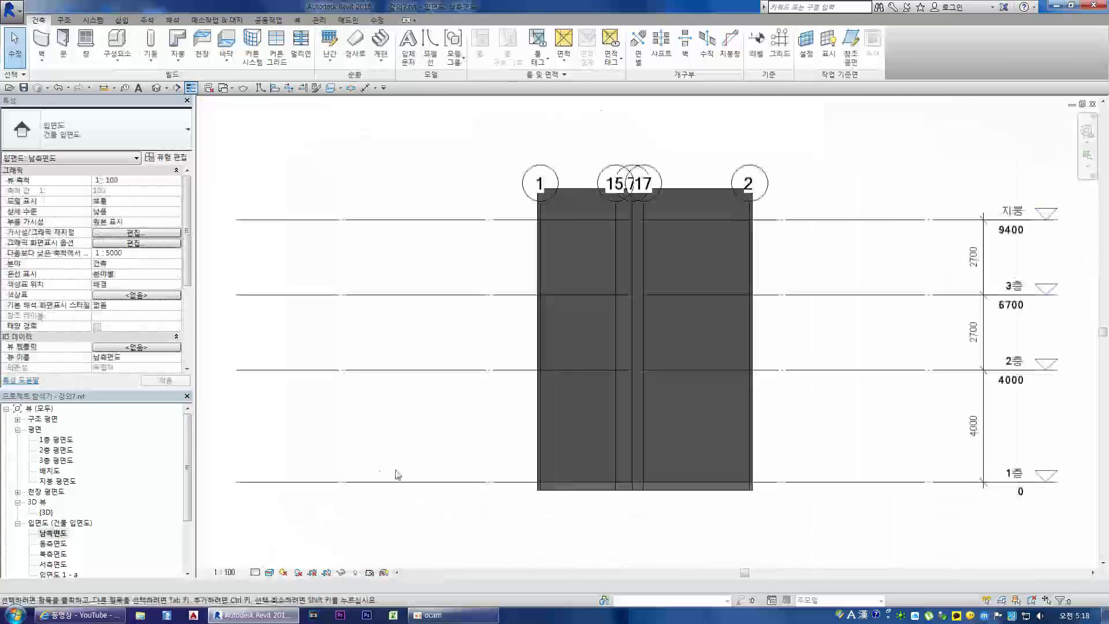
left_click(1008, 382)
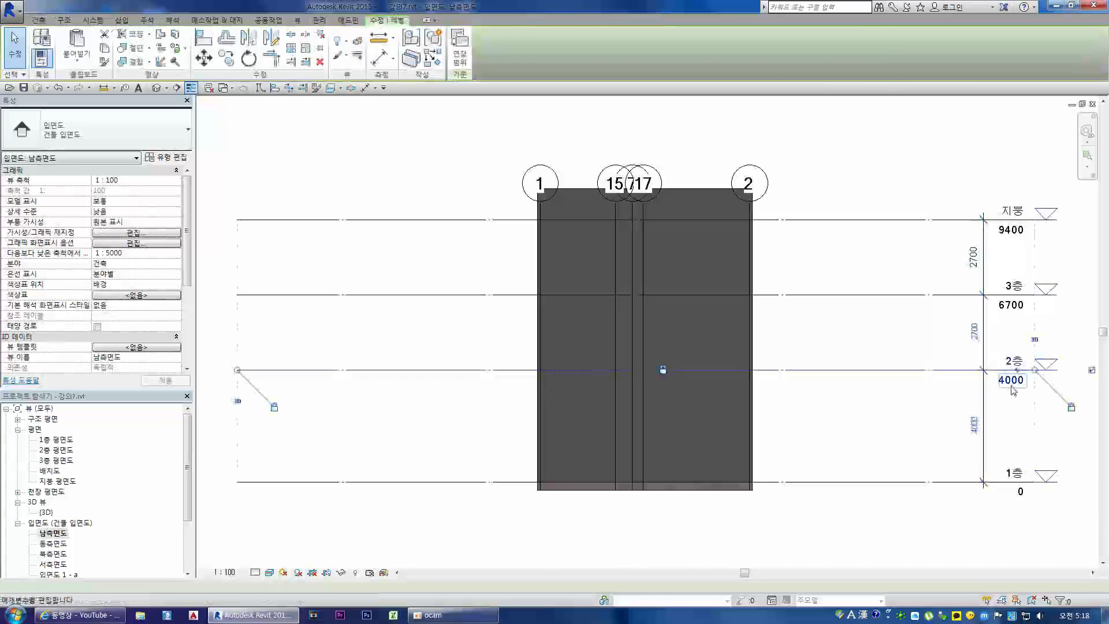
left_click(1010, 381)
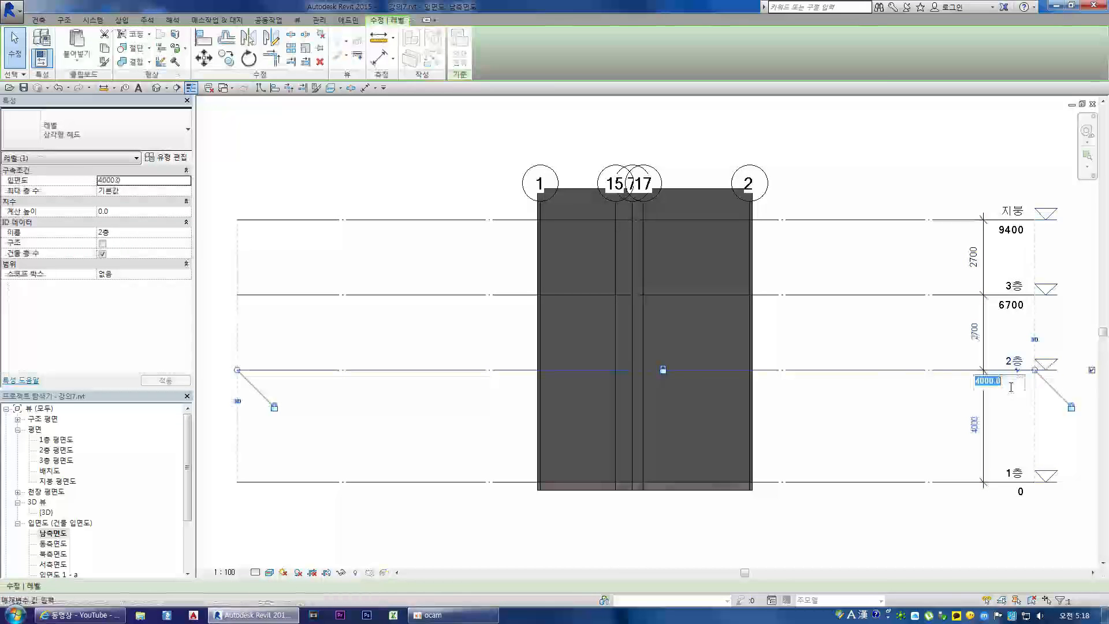
type("2700")
key("Return")
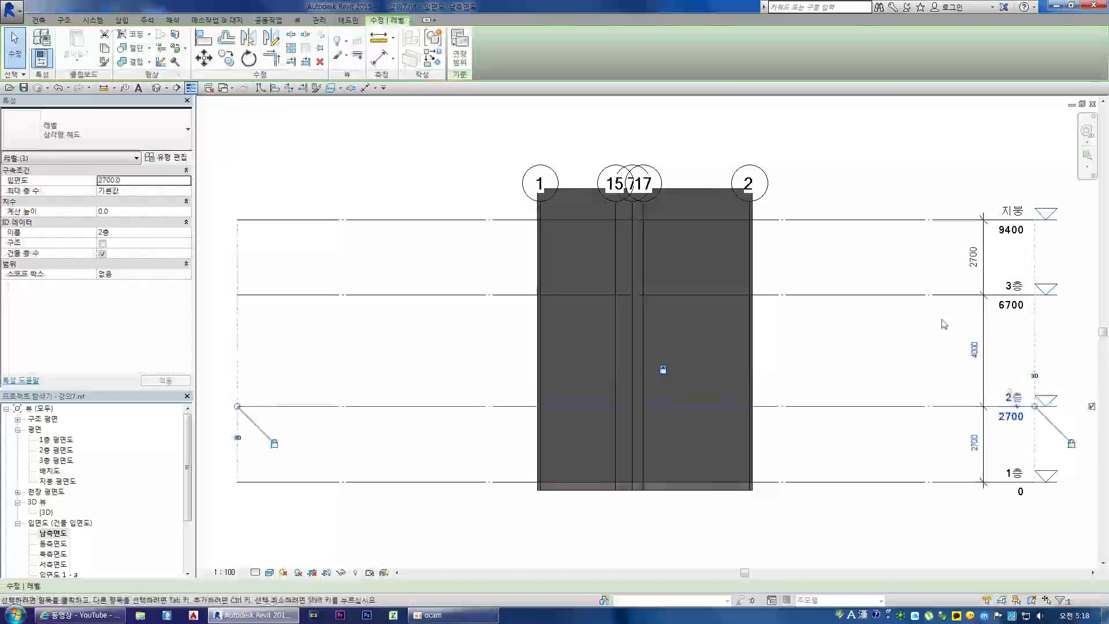
Set the distance between the 2층 and 3층 levels to 2700 by moving 3층
left_click(886, 296)
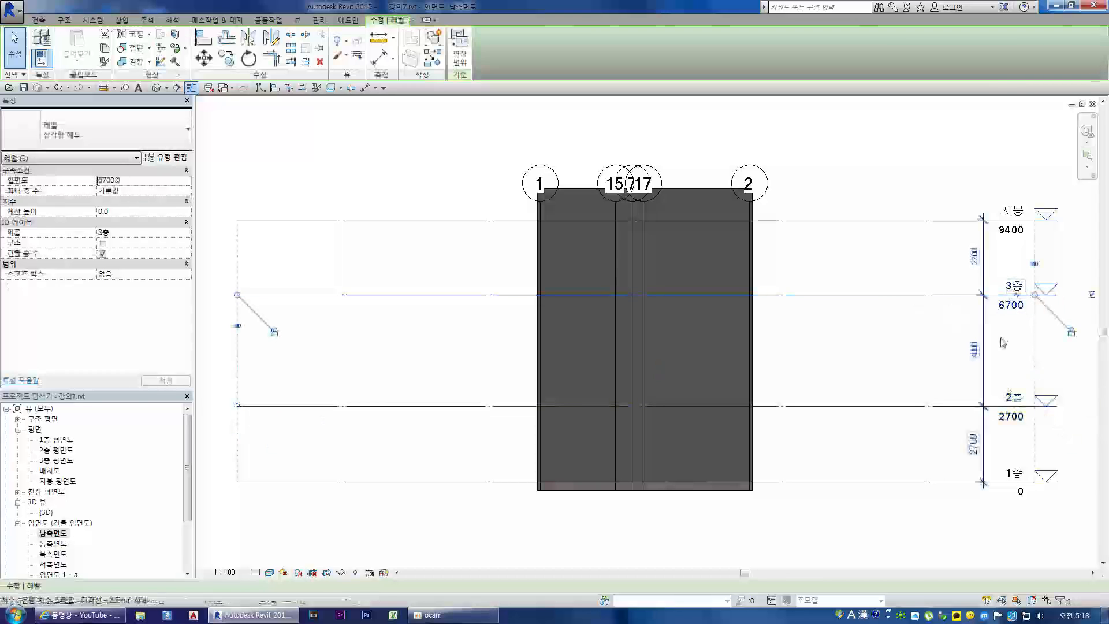
left_click(974, 351)
type("2")
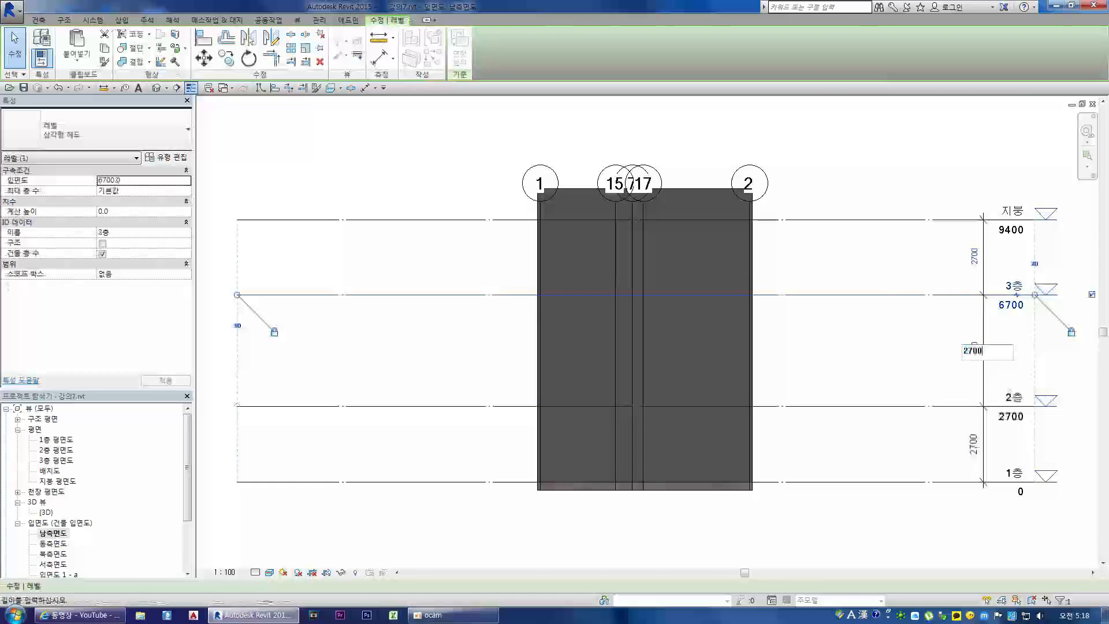
type("700")
key("Return")
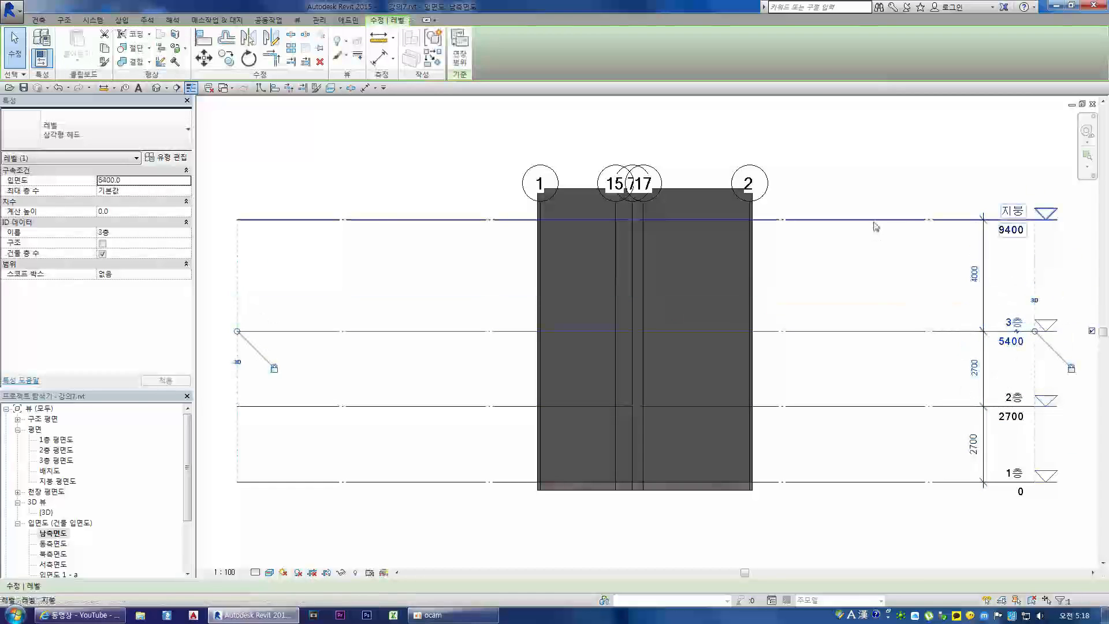
Set the 지붕 level 2700 above 3층 and return to the 3D view
left_click(870, 220)
left_click(974, 276)
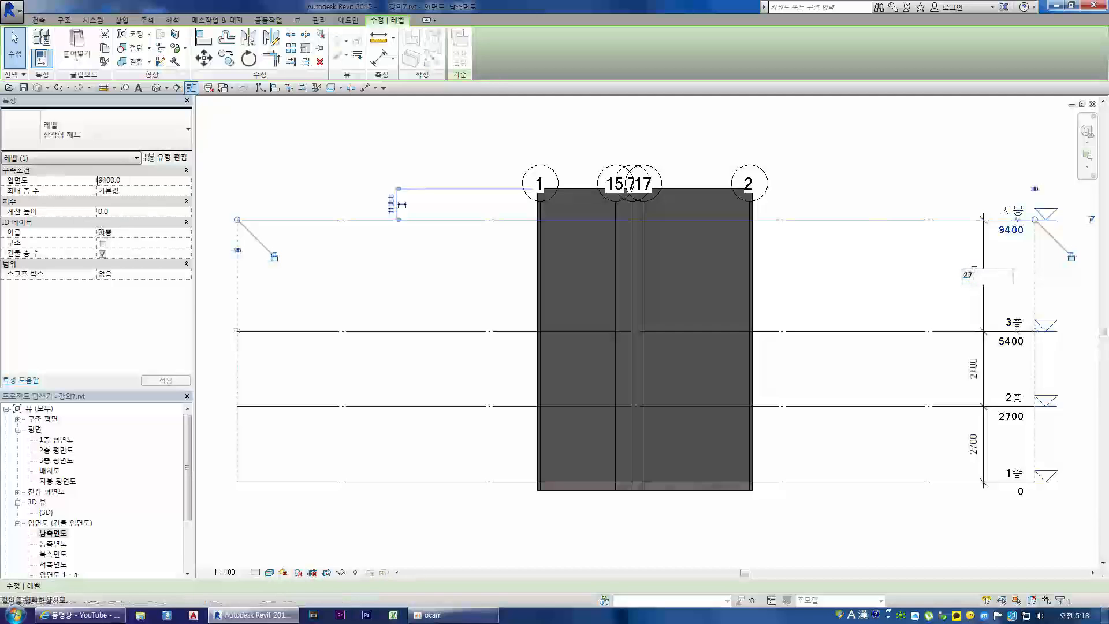
type("2700")
key("Return")
left_click(846, 215)
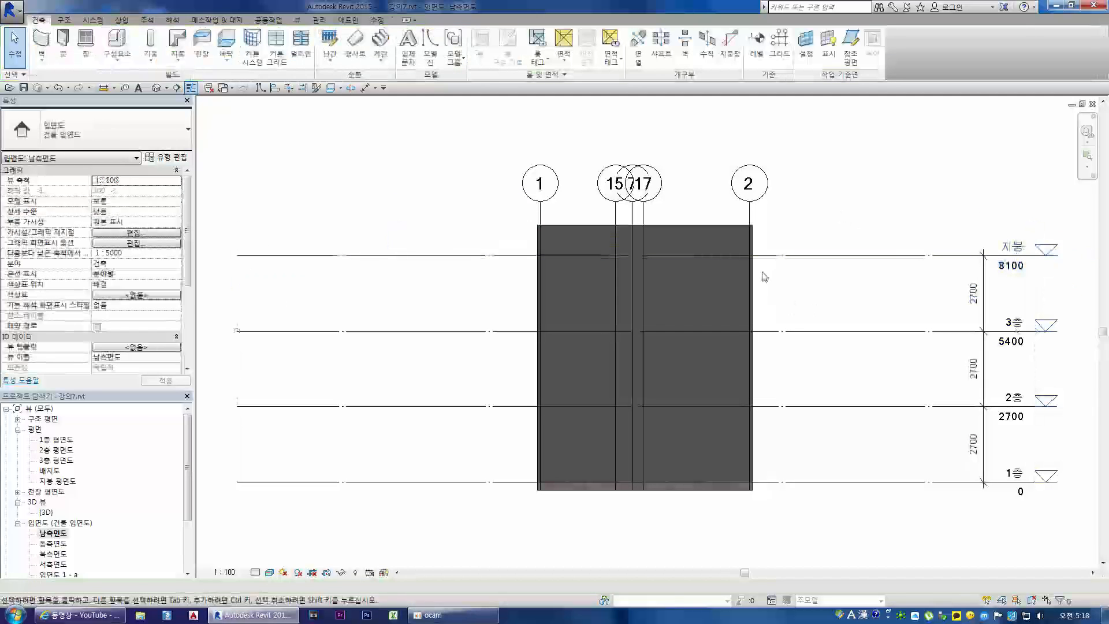
double_click(49, 512)
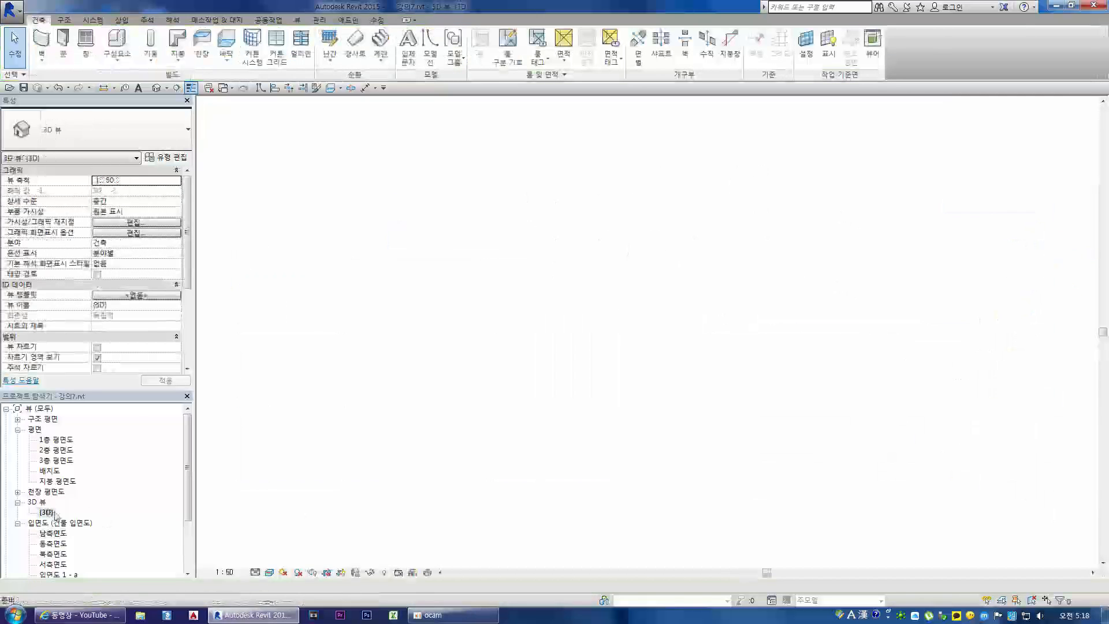
Select the stair in the 3D view and set its top level to 2층
scroll(595, 444, "up", 4)
scroll(594, 444, "down", 3)
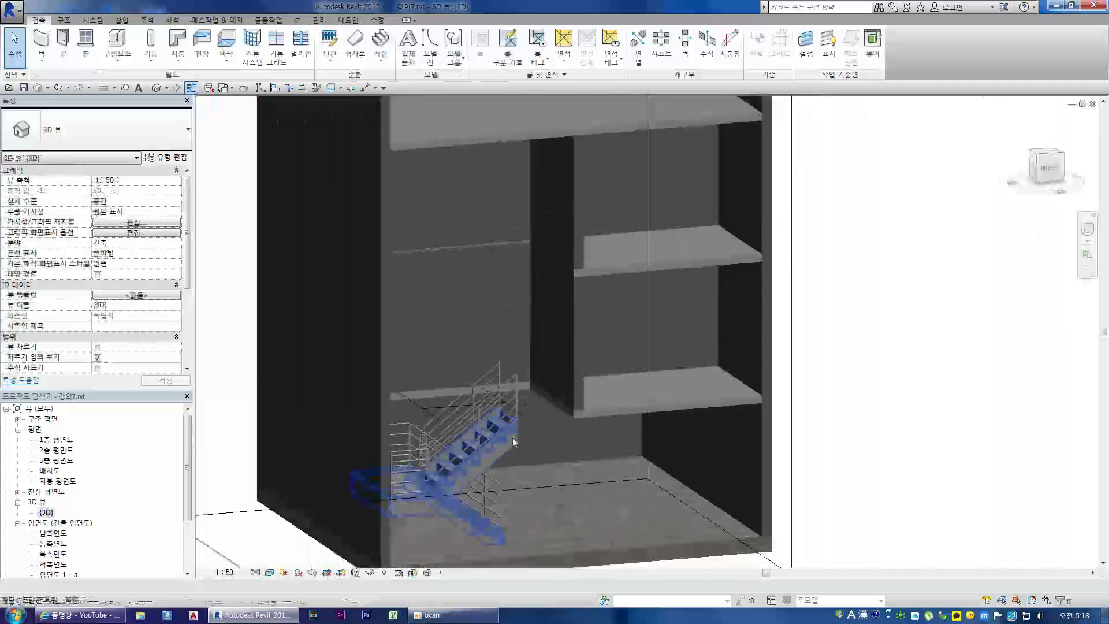
left_click(426, 497)
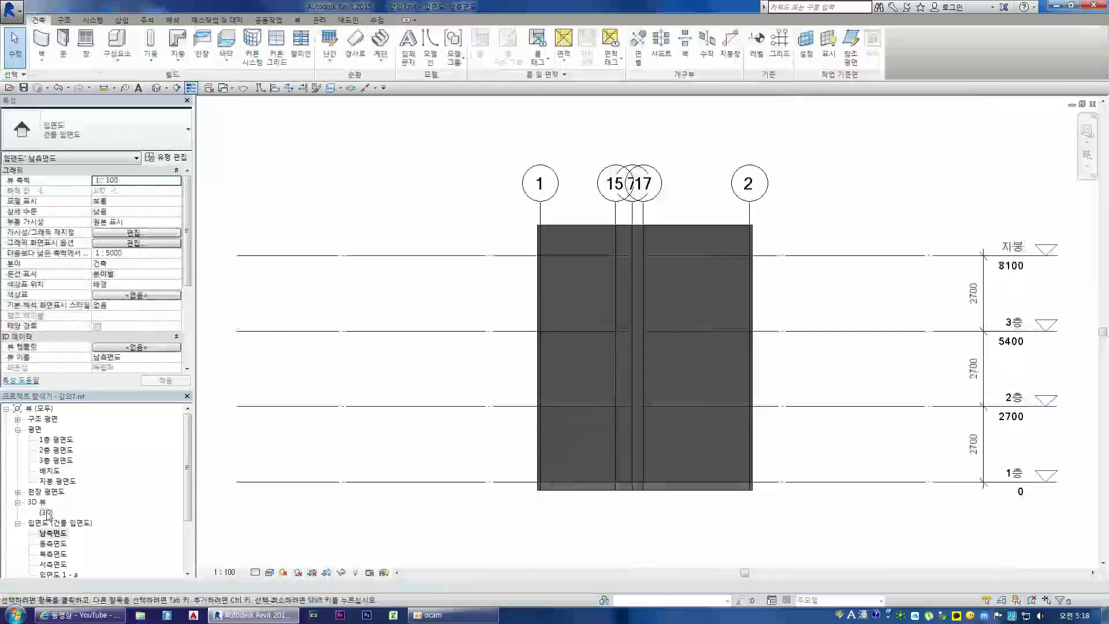
double_click(46, 512)
scroll(470, 450, "up", 2)
scroll(532, 448, "up", 2)
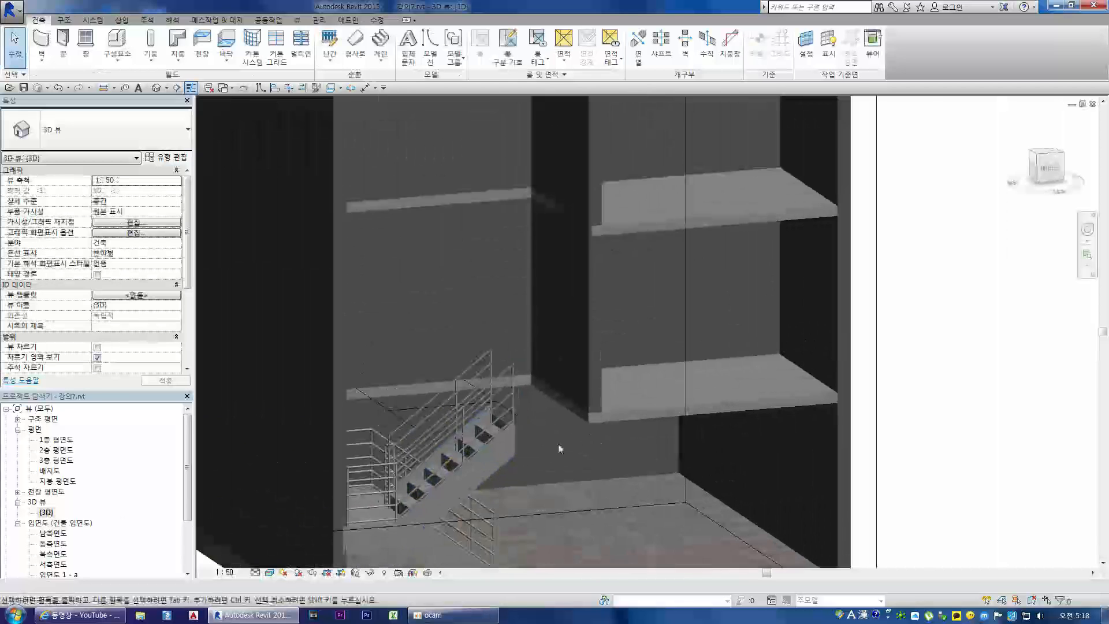
scroll(506, 443, "down", 1)
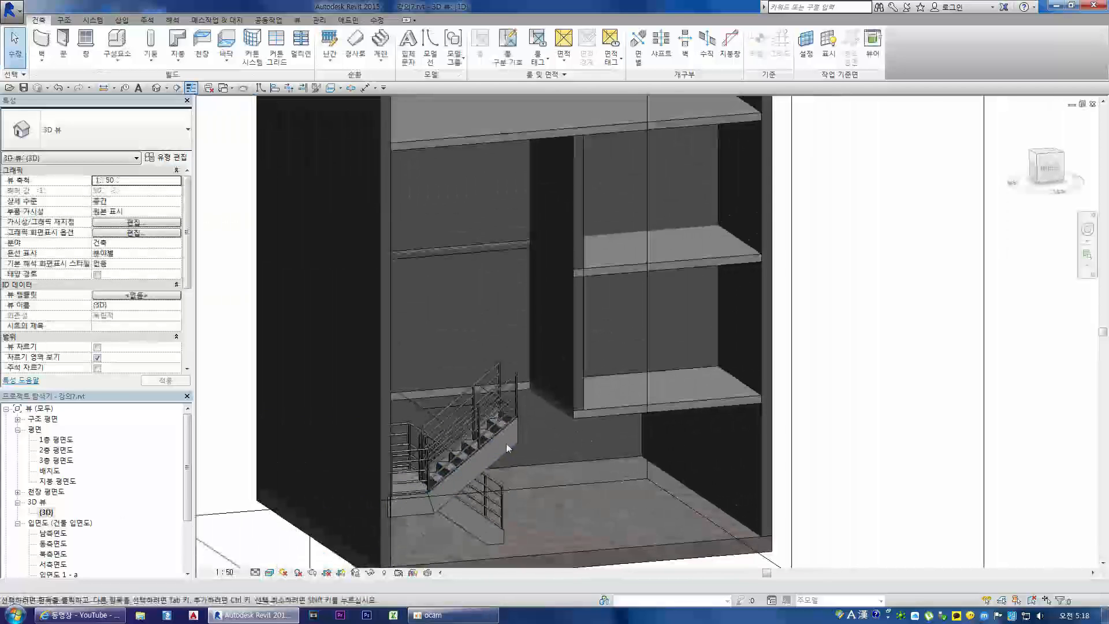
left_click(425, 497)
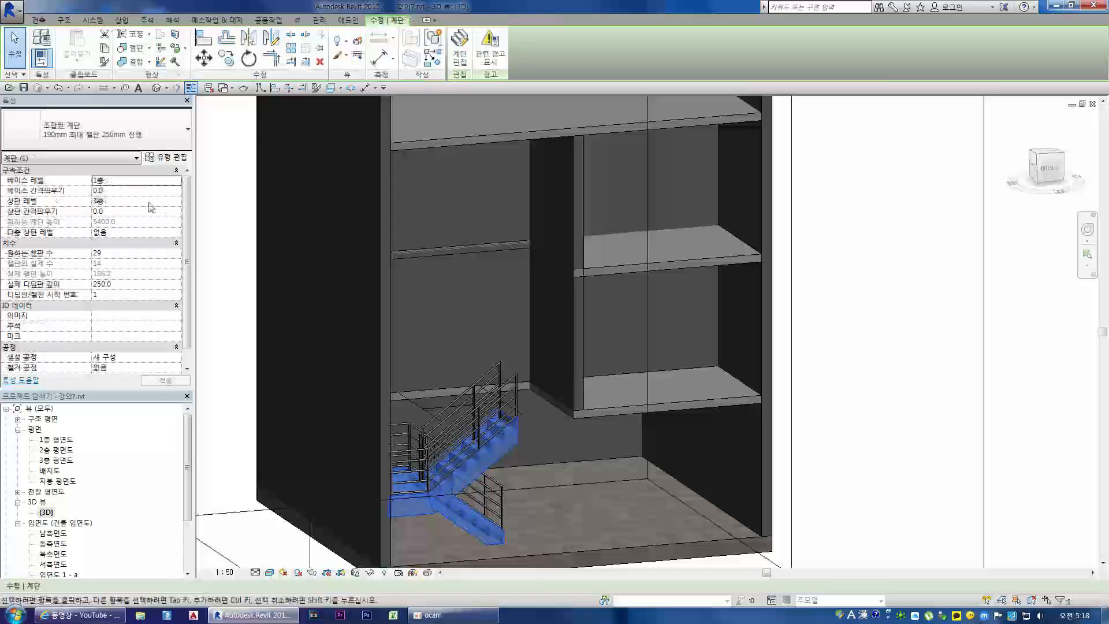
left_click(176, 201)
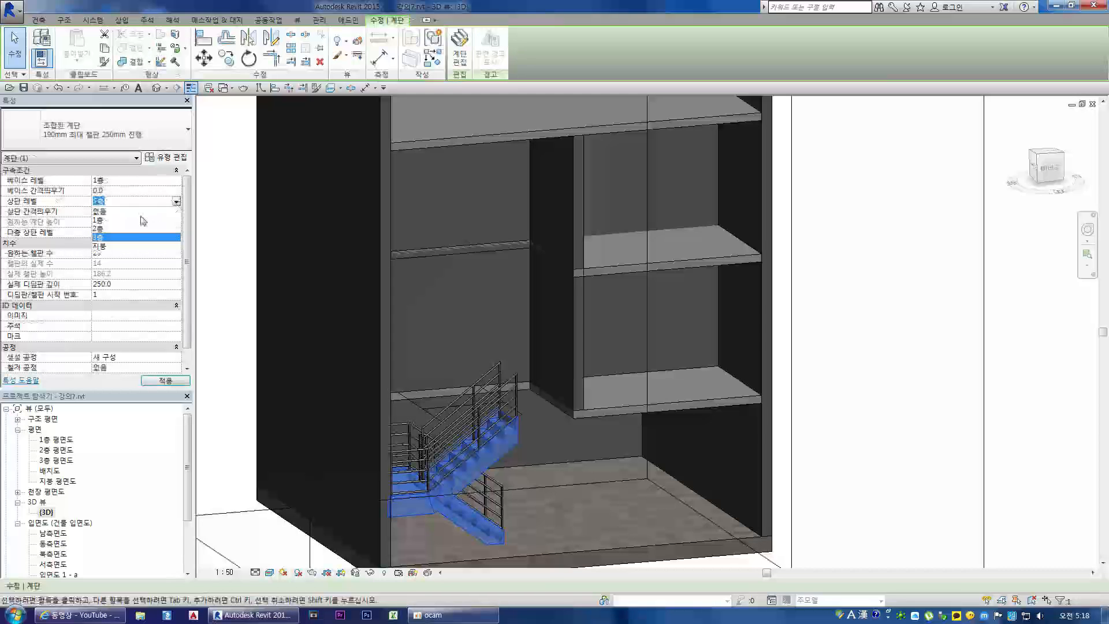
left_click(121, 228)
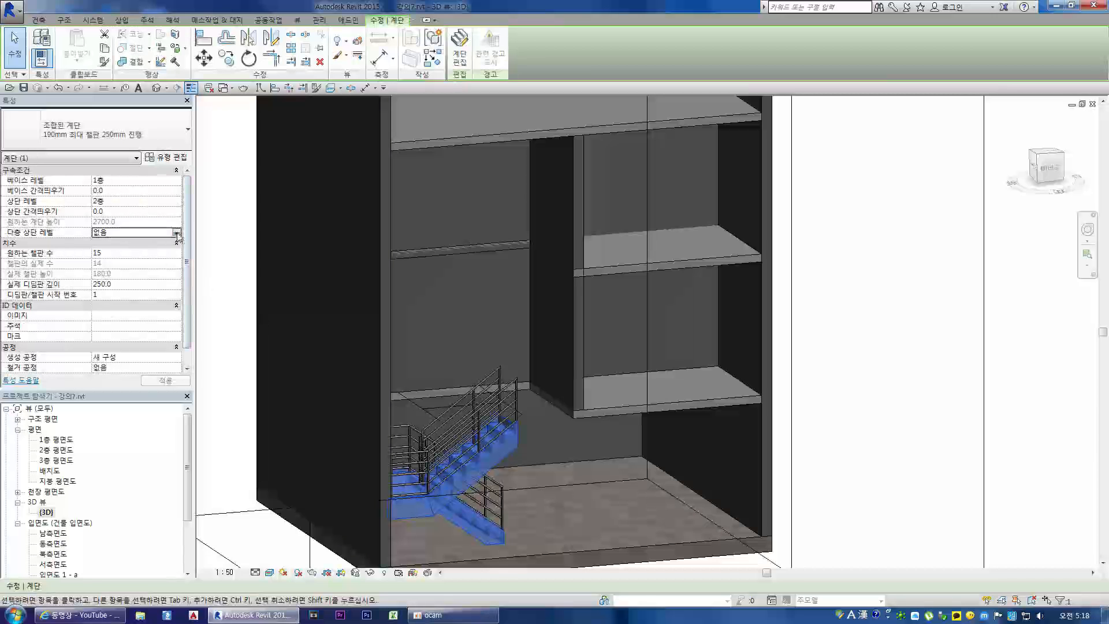
Set the stair's multistorey top level to 지붕 so the stair repeats through every storey
left_click(177, 232)
left_click(122, 278)
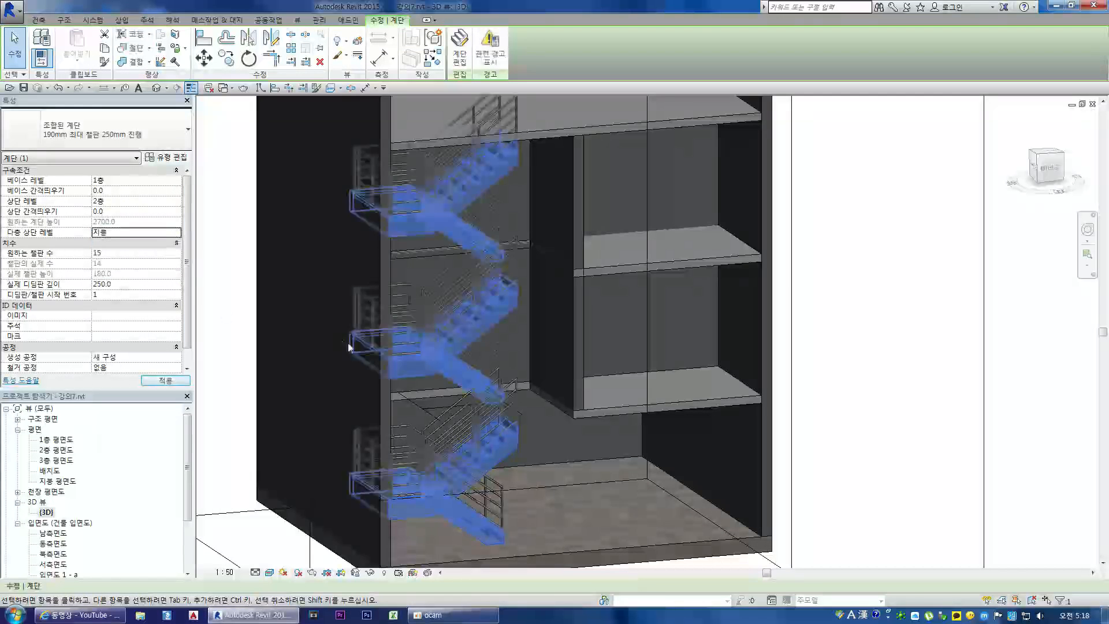
key("Escape")
scroll(526, 414, "down", 2)
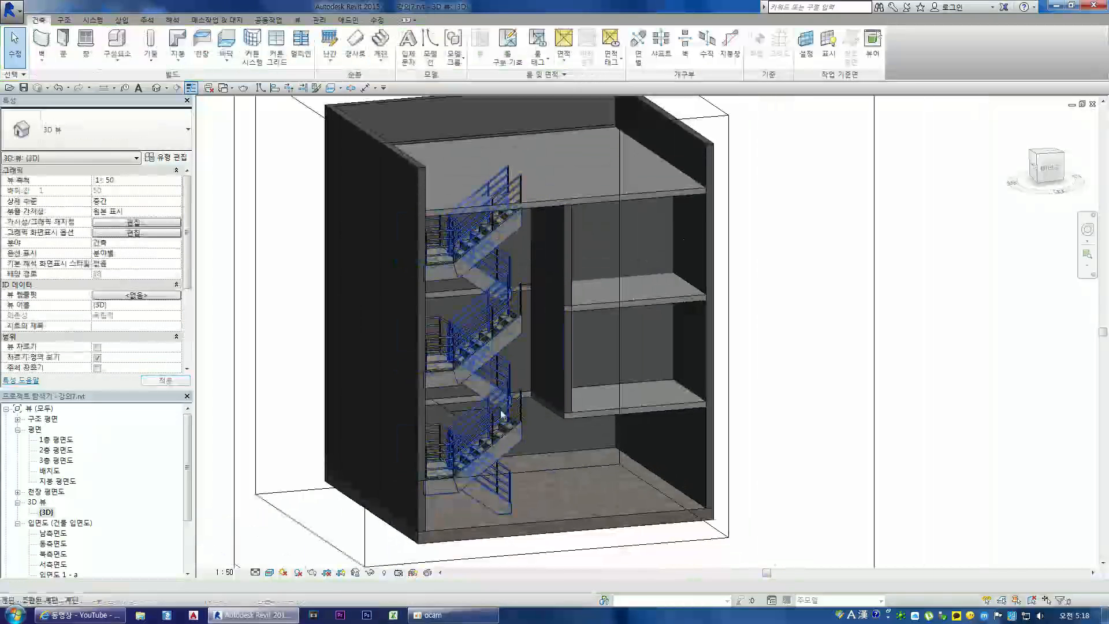
Compare the stair's flight ends with the floor slabs in the front 3D view and the 2층 plan
left_click(1054, 171)
scroll(681, 439, "up", 5)
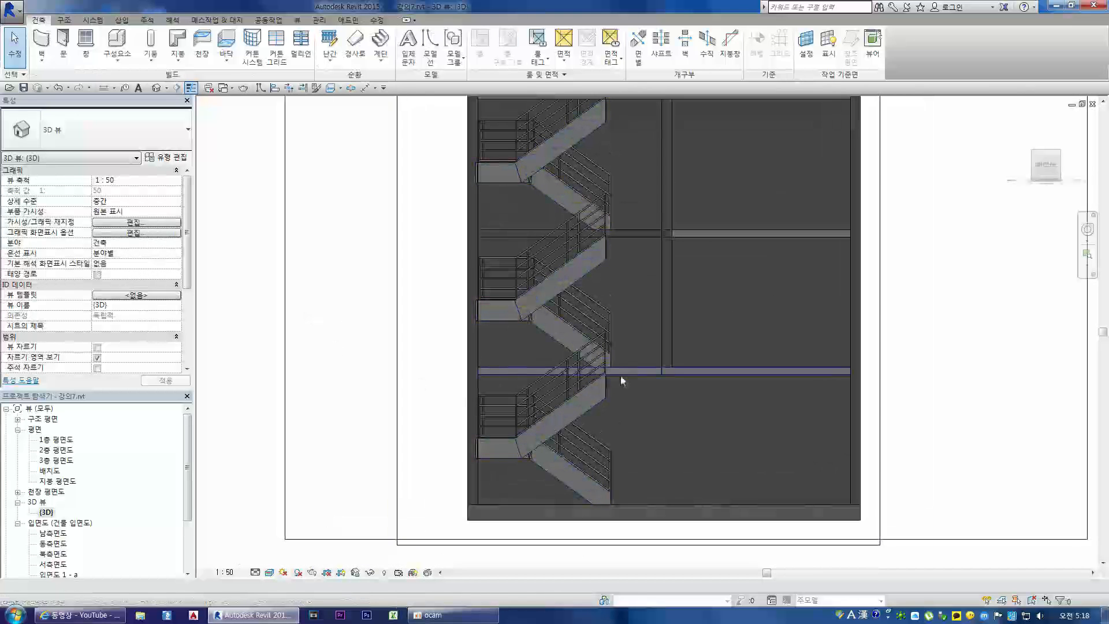
scroll(612, 233, "up", 2)
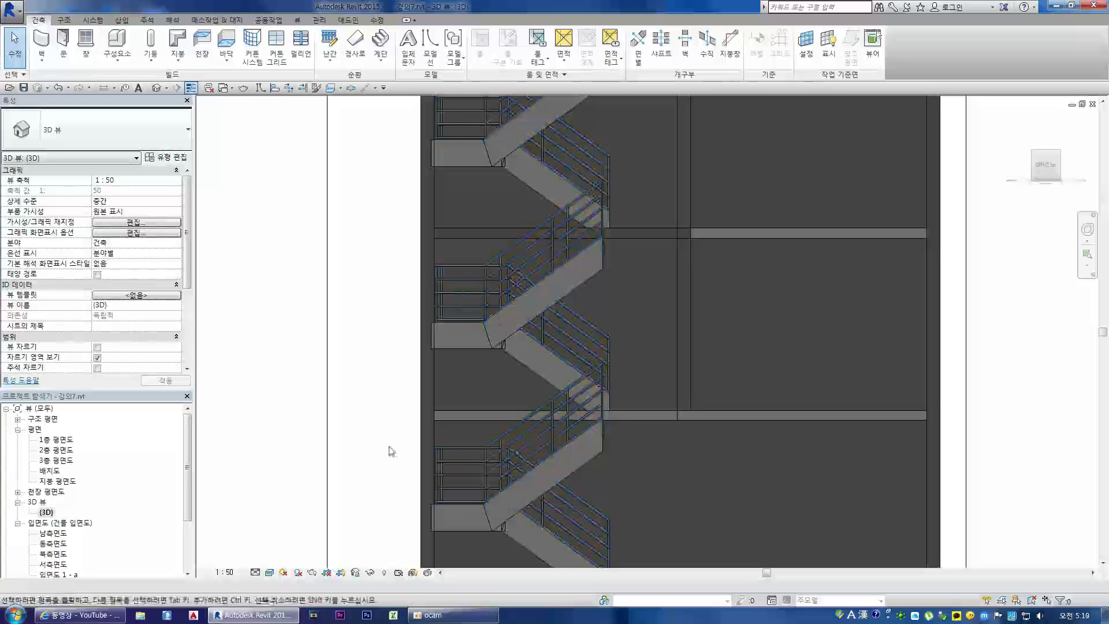
double_click(62, 454)
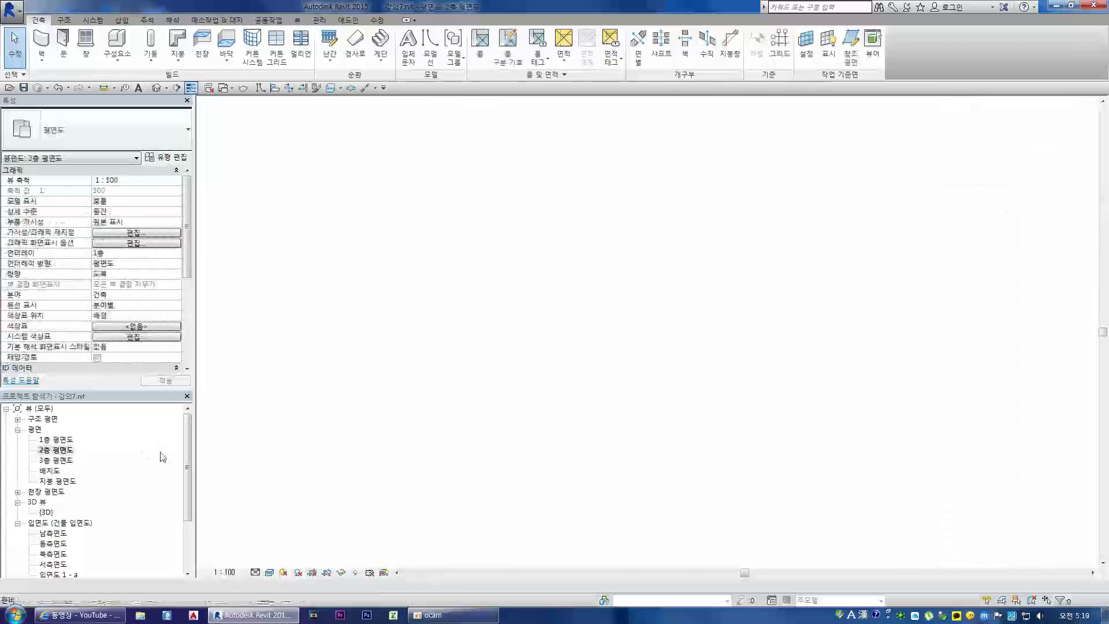
scroll(505, 329, "up", 2)
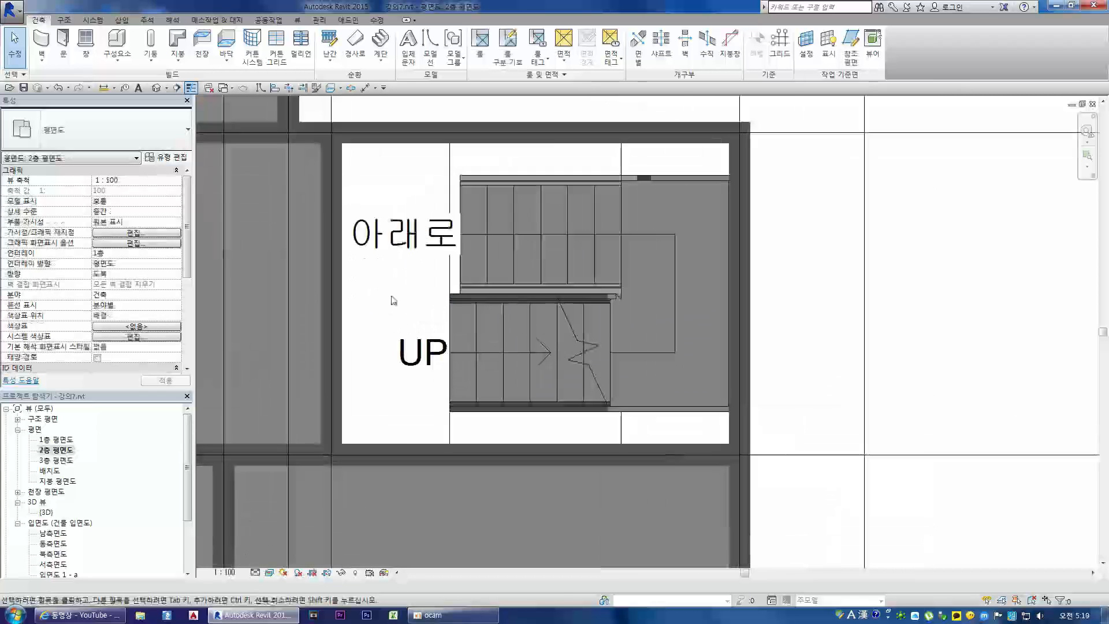
left_click(450, 283)
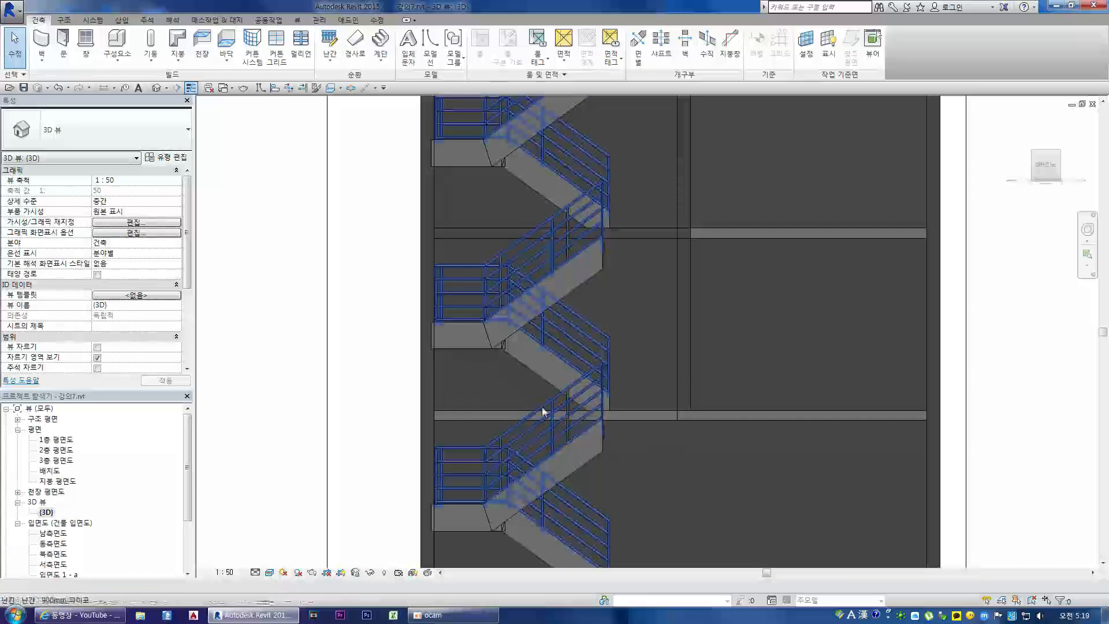
In the 2층 plan, delete the vertical thin line running past the stair's open end
double_click(63, 452)
scroll(378, 293, "up", 2)
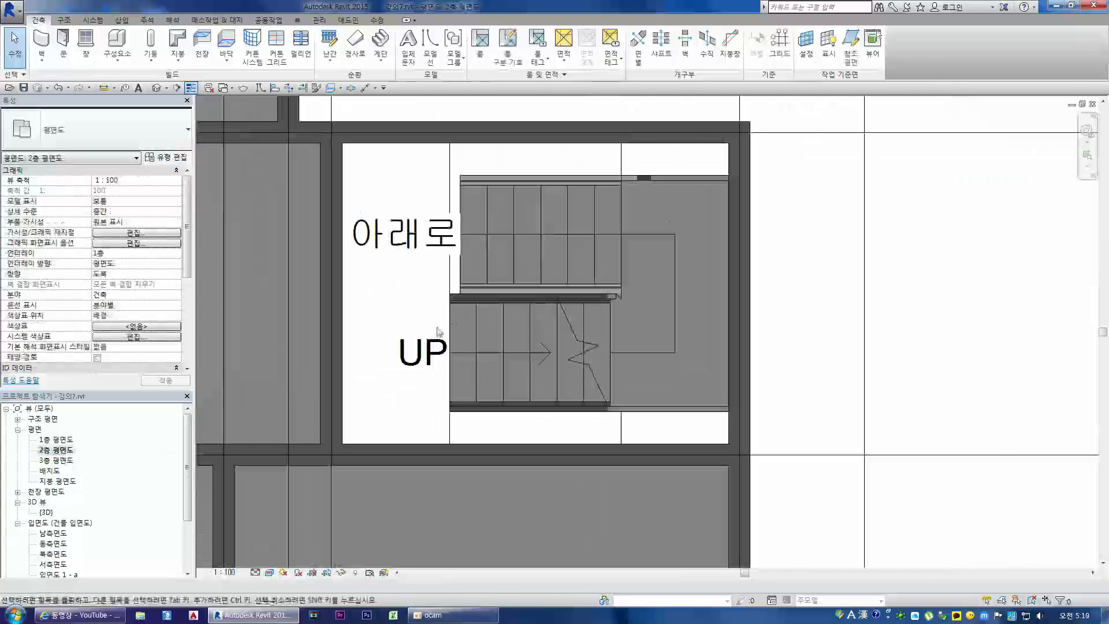
left_click(451, 282)
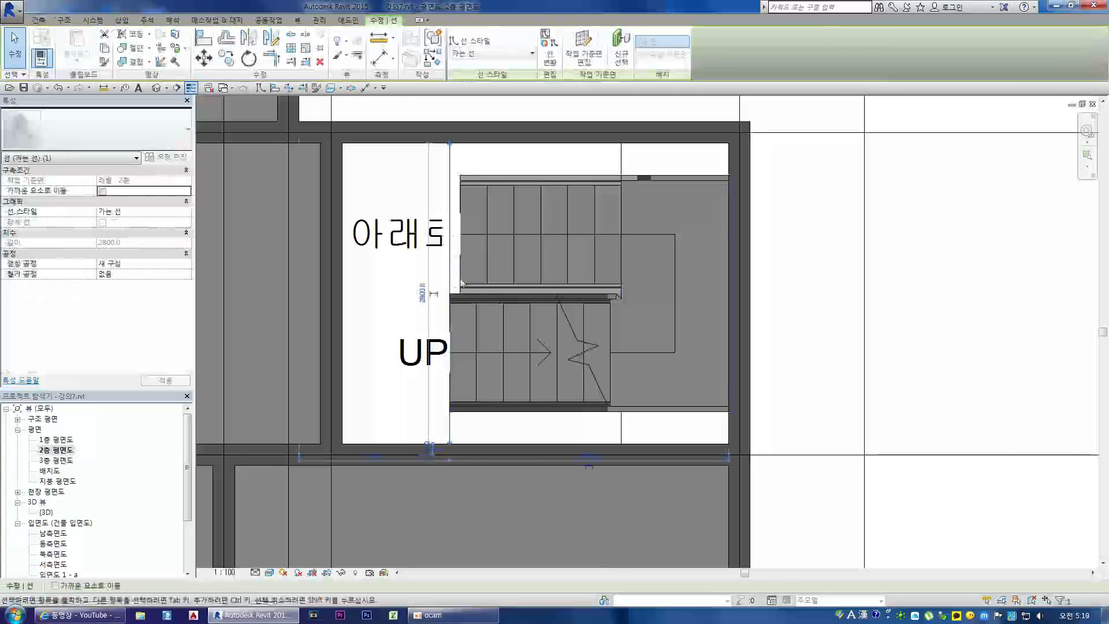
key("Escape")
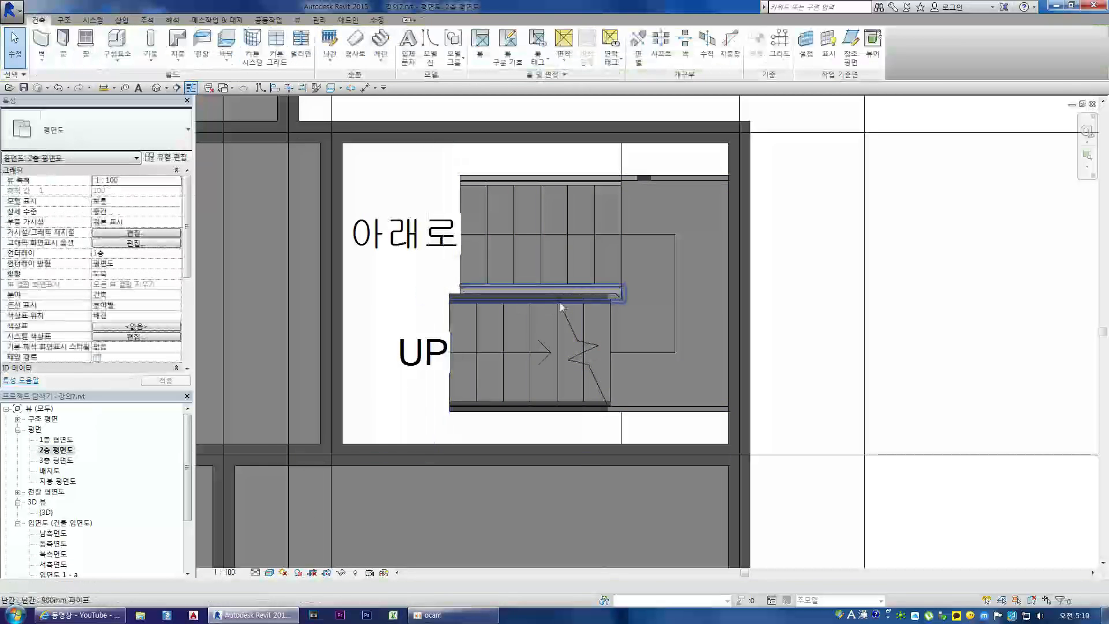
Open the stair for editing and extend the lower run's starting end away from the landing, giving the run seven treads
scroll(560, 306, "down", 1)
left_click(557, 211)
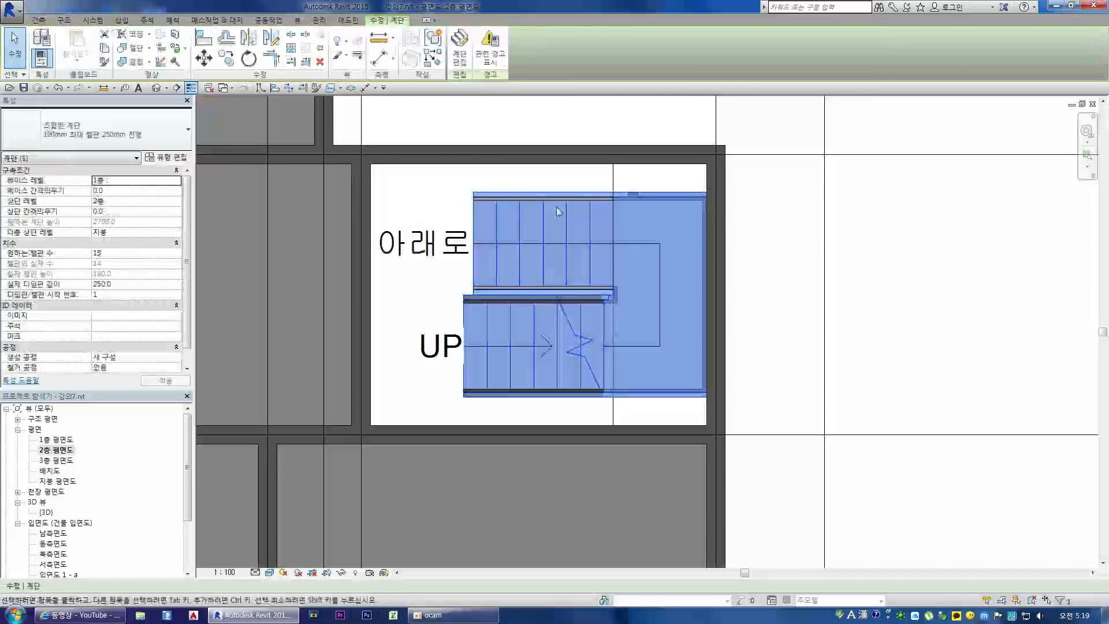
left_click(459, 46)
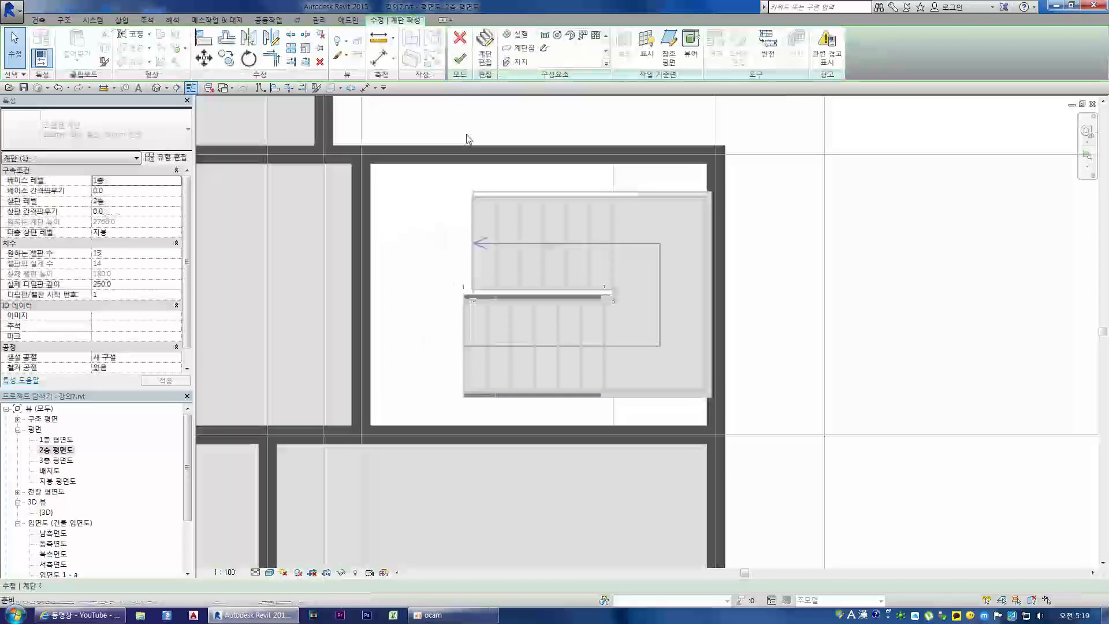
left_click(464, 333)
mouse_move(456, 297)
left_mouse_down()
mouse_move(418, 295)
mouse_move(443, 298)
left_mouse_up()
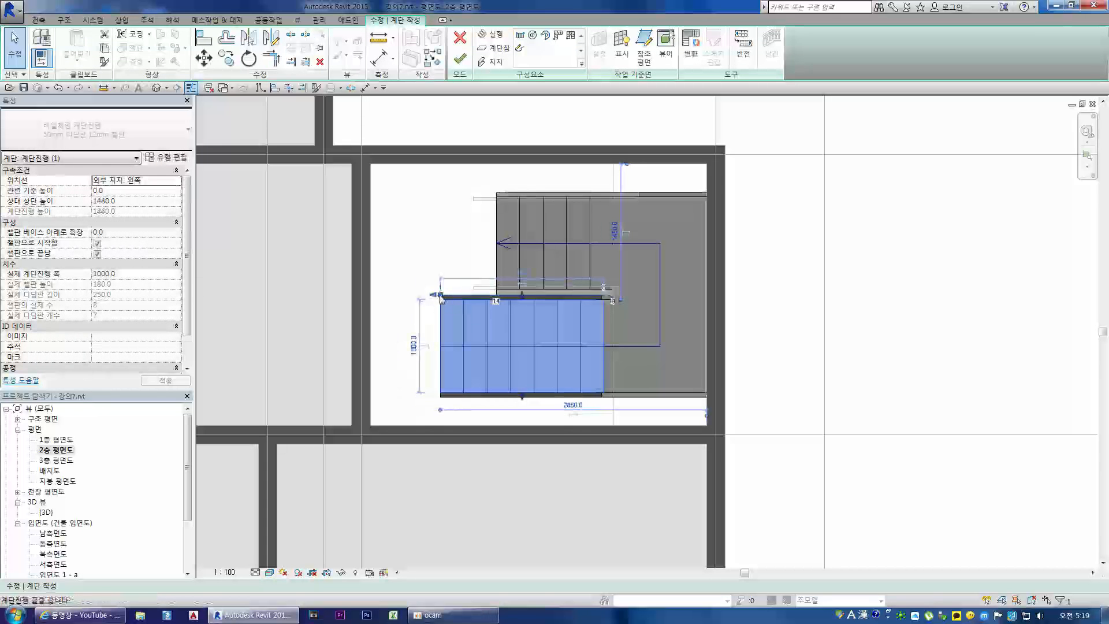
left_click(441, 288)
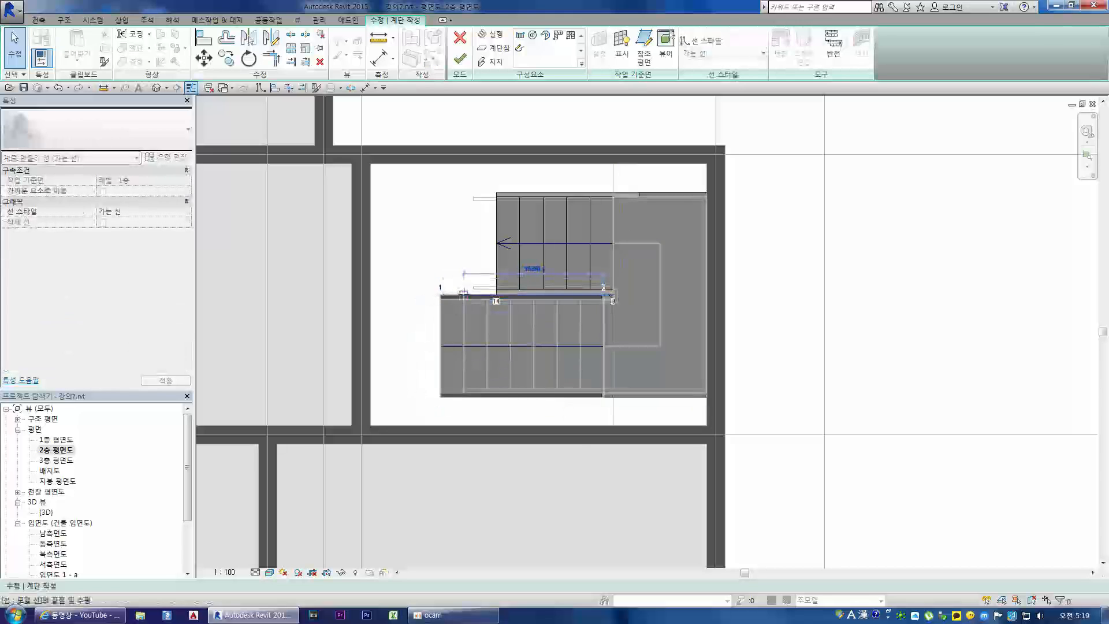
left_click(463, 293)
mouse_move(440, 296)
left_mouse_down()
mouse_move(418, 292)
mouse_move(443, 296)
left_mouse_up()
left_click(434, 272)
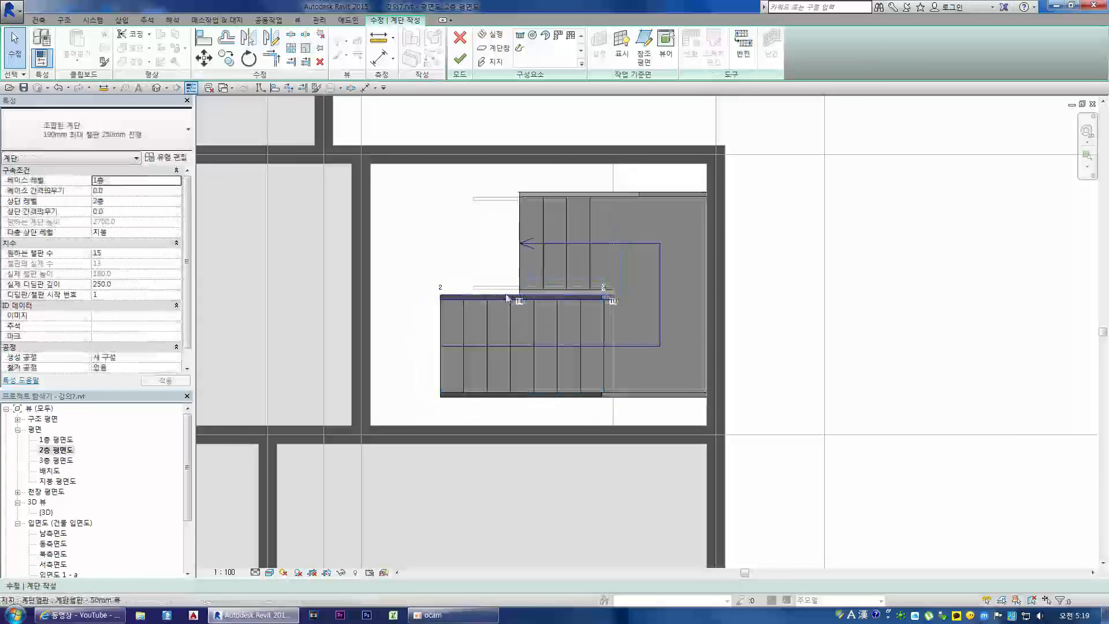
left_click(522, 256)
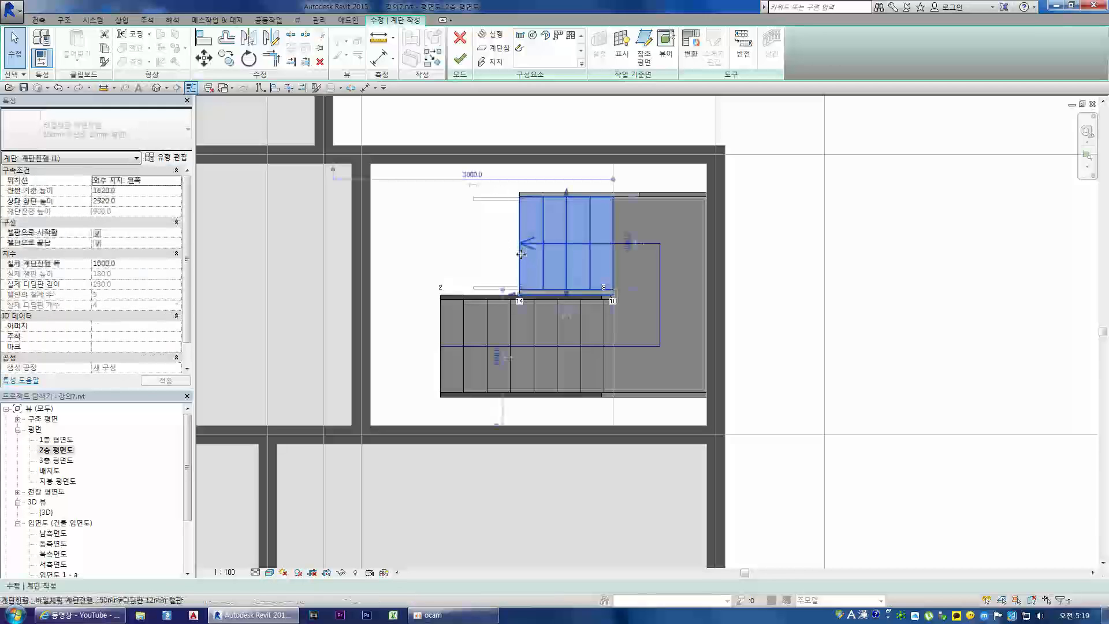
left_click_drag(521, 256, 465, 256)
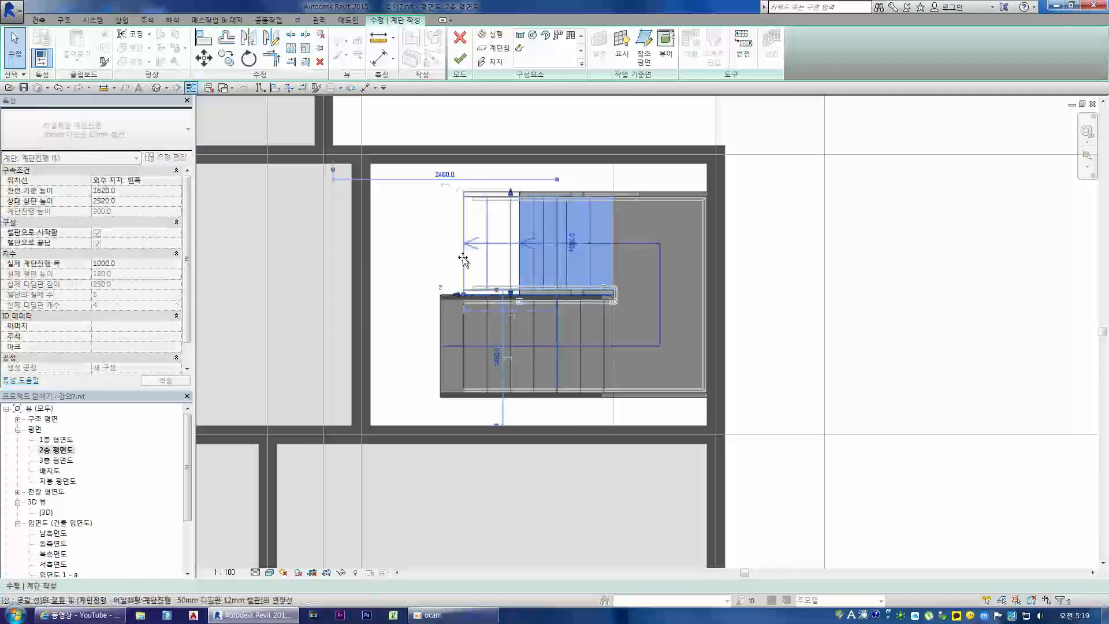
left_click(423, 227)
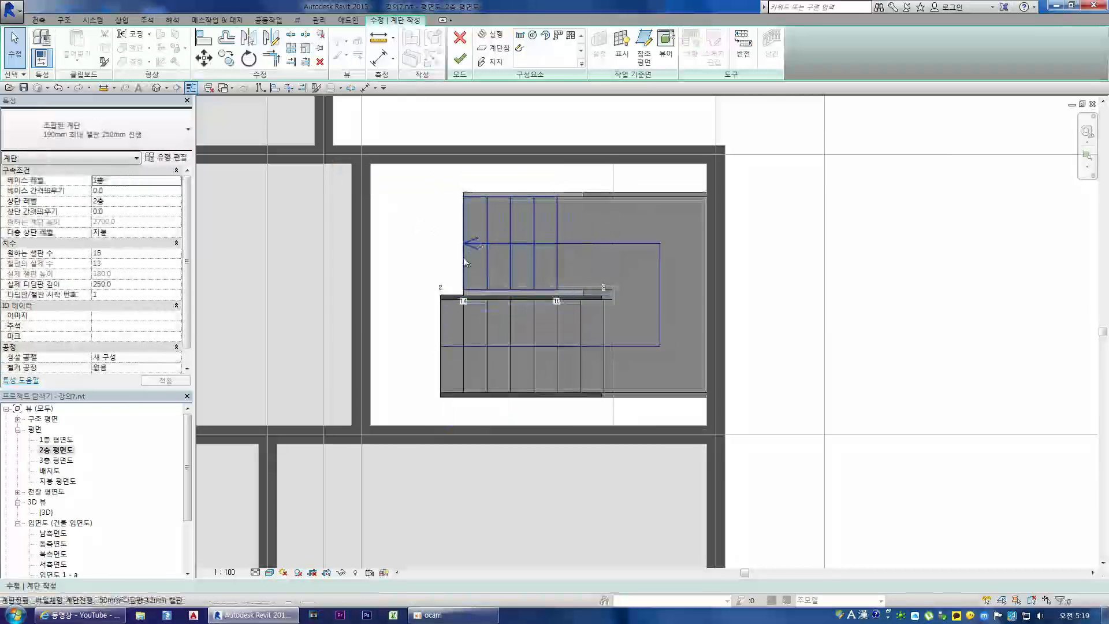
key("ctrl+z")
Move the upper run away from the landing until its end lines up with the lower run's starting edge
left_click(521, 257)
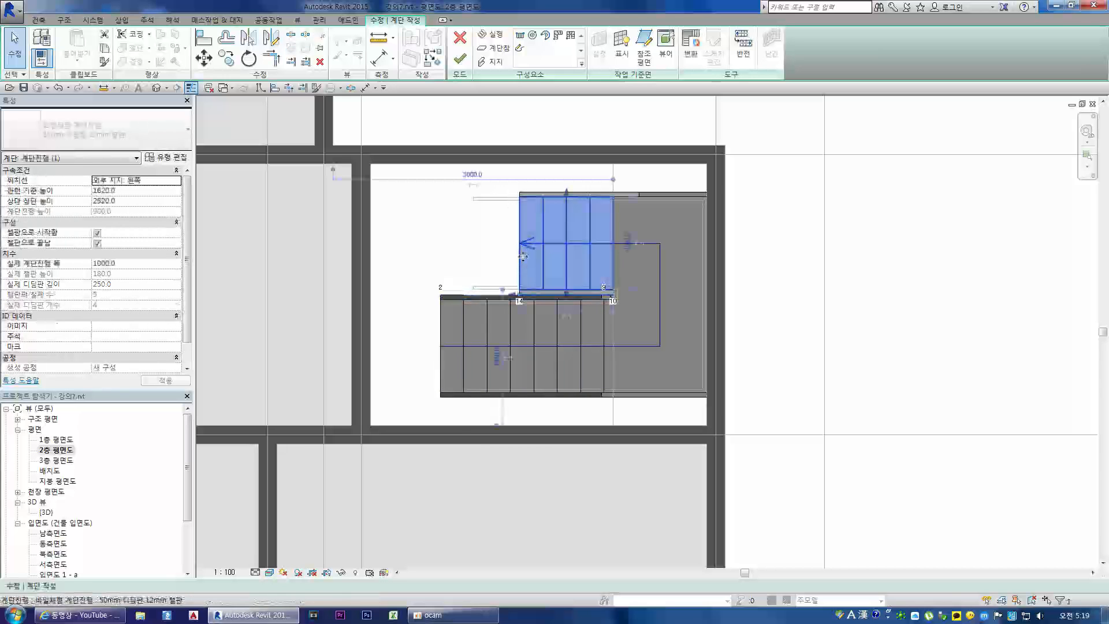
left_click_drag(515, 257, 459, 257)
left_click(418, 225)
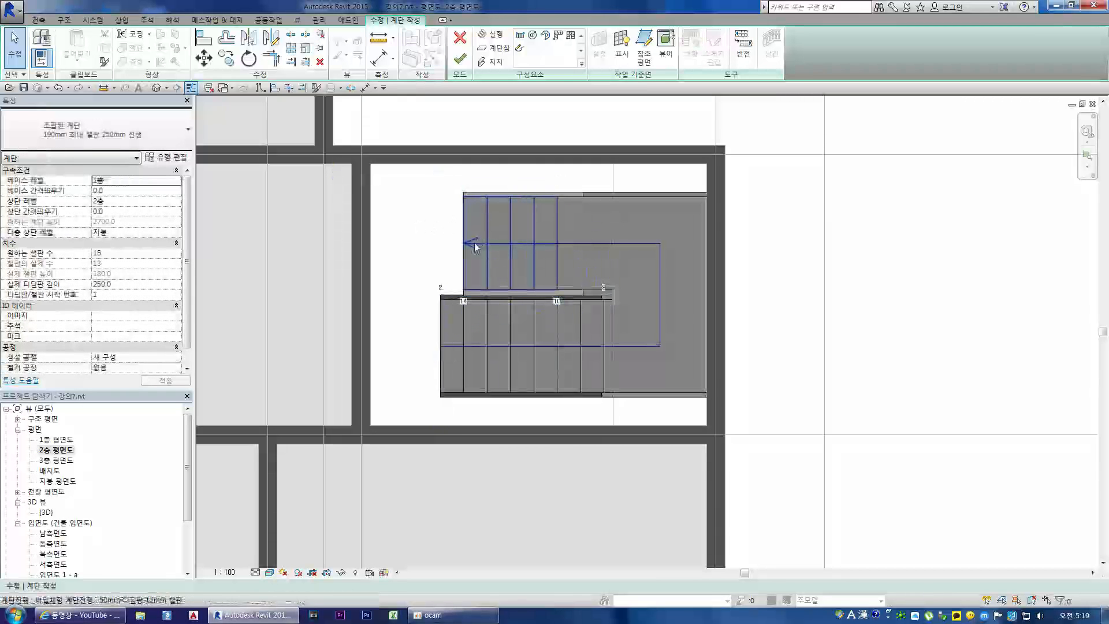
left_click(464, 267)
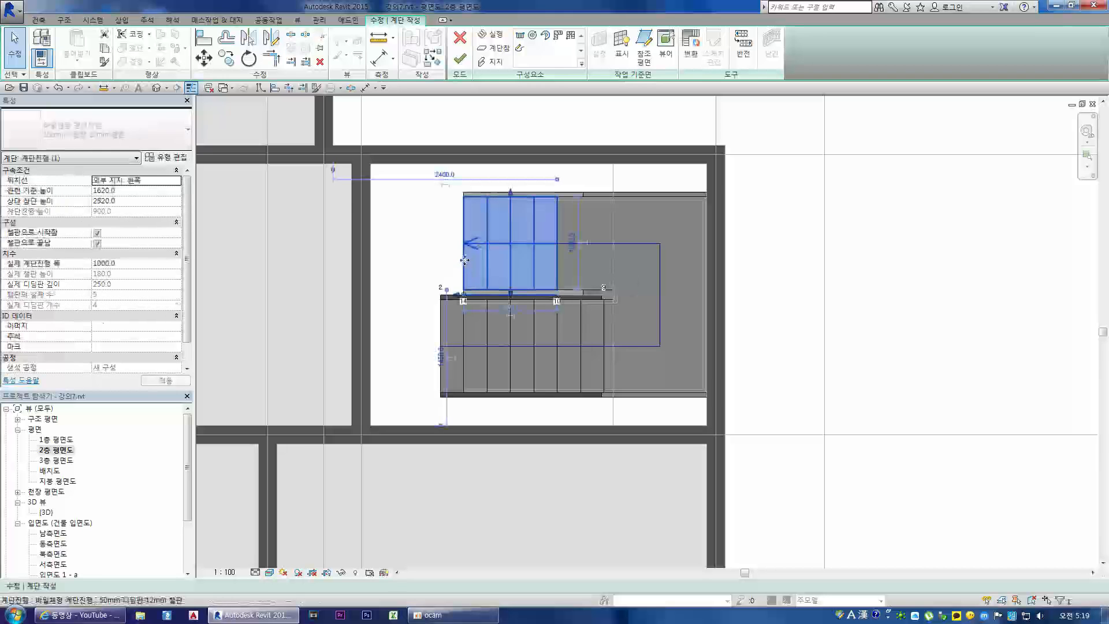
left_click_drag(441, 261, 440, 261)
left_click(416, 267)
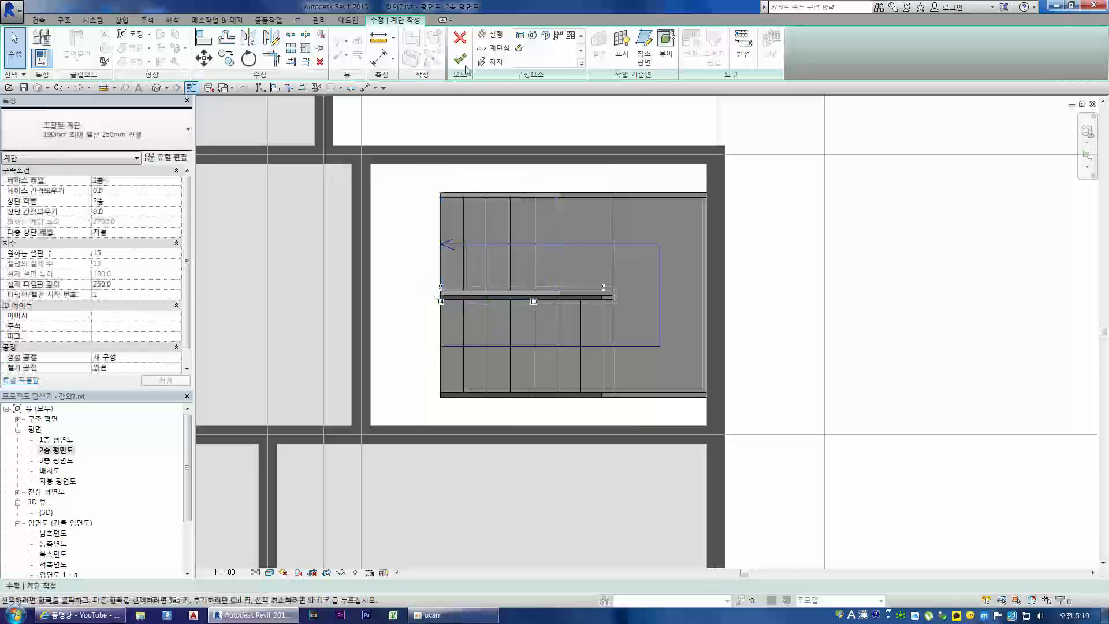
Check the edited runs in an angled 3D view and finish the stair edit
double_click(45, 511)
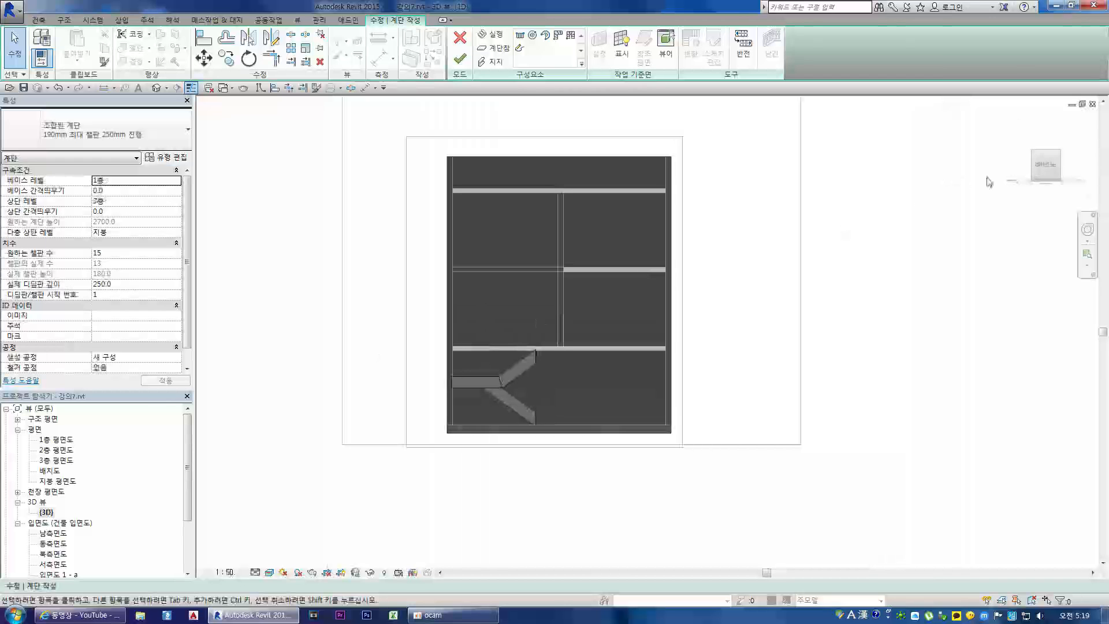
left_click_drag(1046, 166, 1058, 183)
scroll(491, 391, "up", 1)
scroll(492, 393, "up", 4)
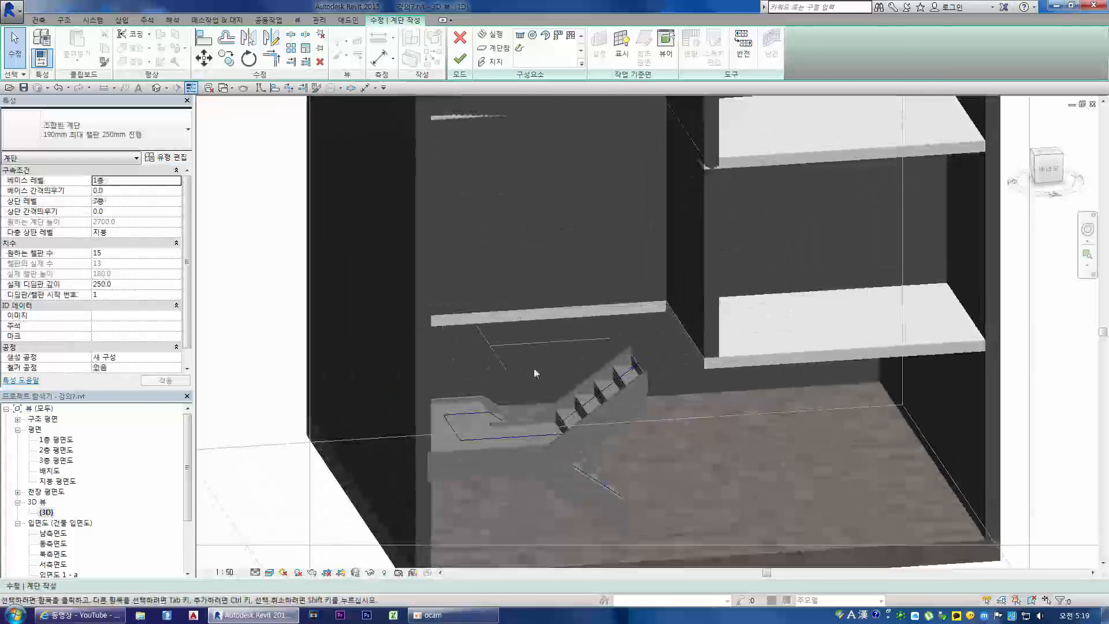
left_click(460, 59)
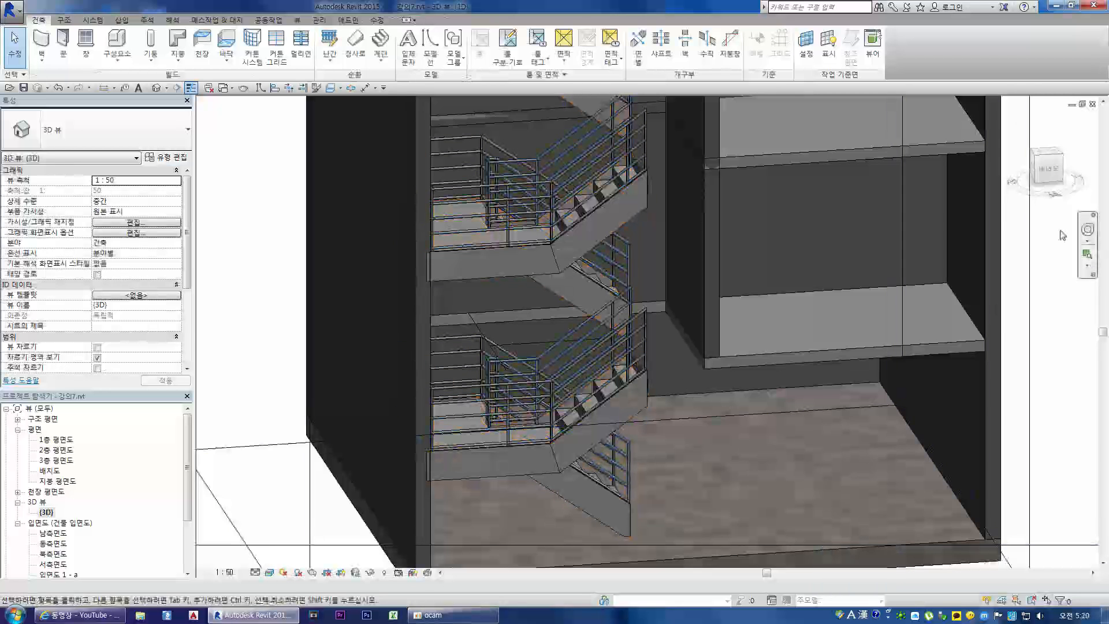
Examine the multi-storey stair straight on in the 3D view, checking how its runs align from floor to floor
left_click(1047, 169)
scroll(708, 302, "up", 4)
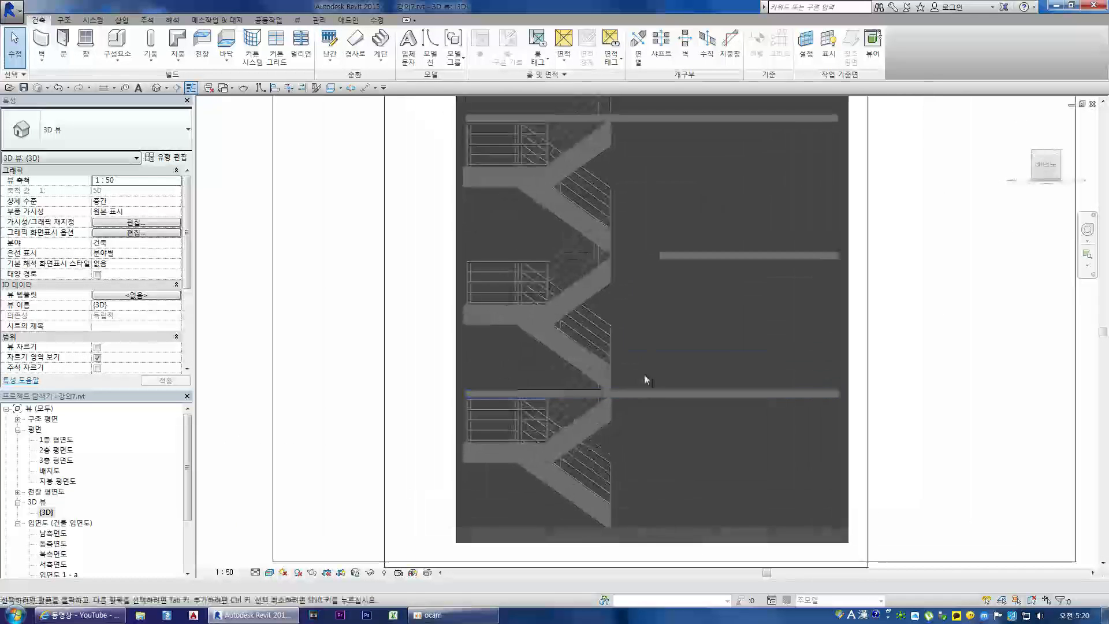
left_click(601, 431)
scroll(581, 448, "down", 2)
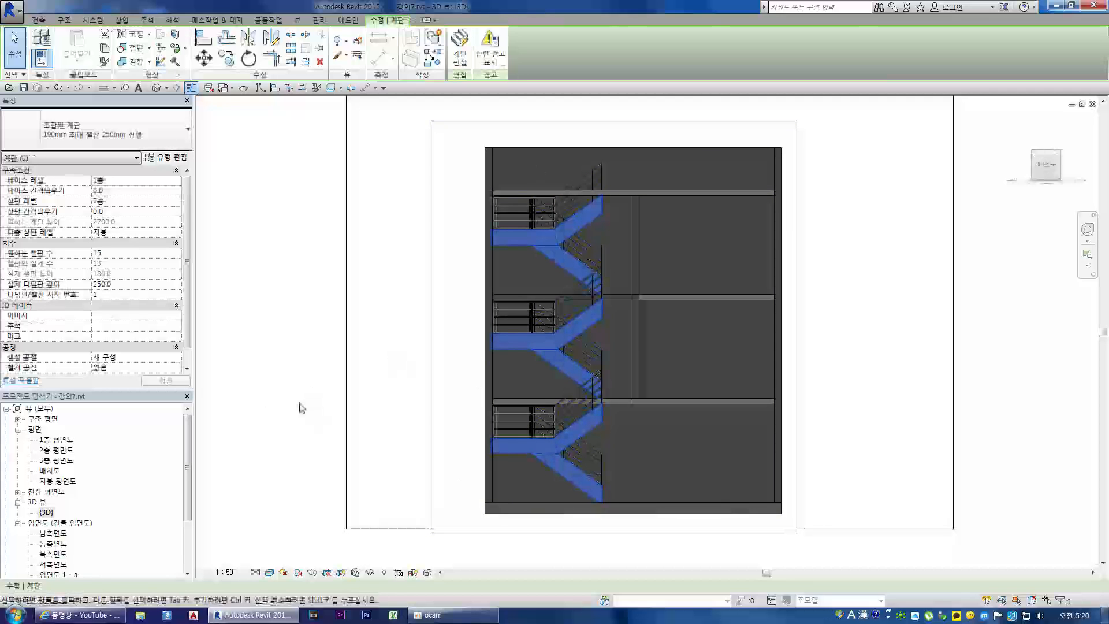
Open the 1층 평면도 plan and examine the stair position and the short exterior wall on grid 6
double_click(58, 441)
scroll(396, 352, "down", 4)
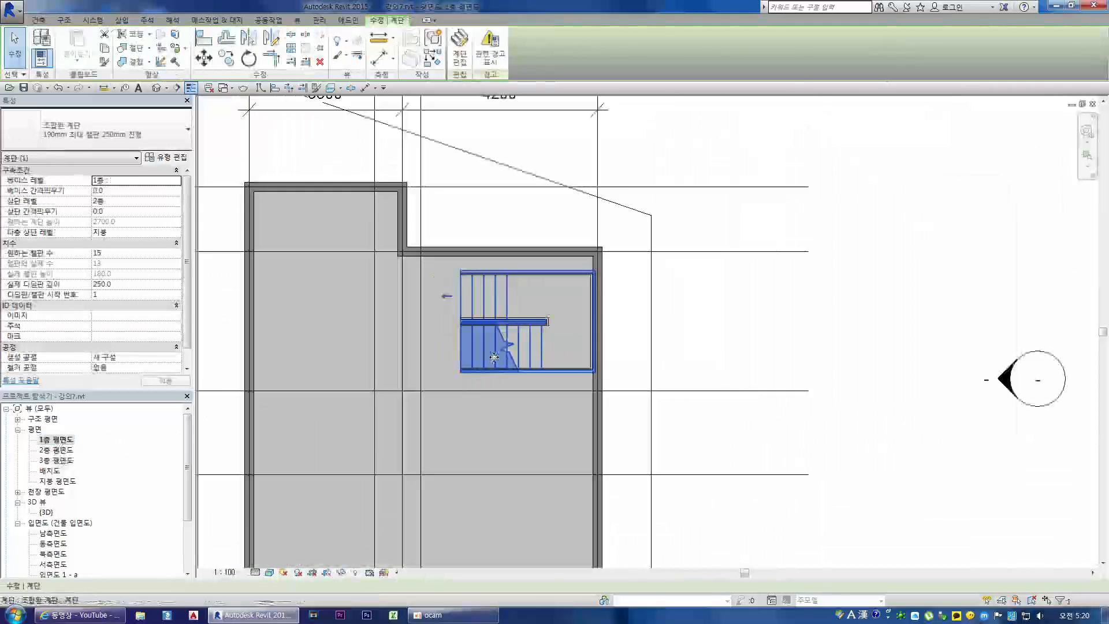
scroll(442, 324, "up", 3)
scroll(452, 323, "down", 2)
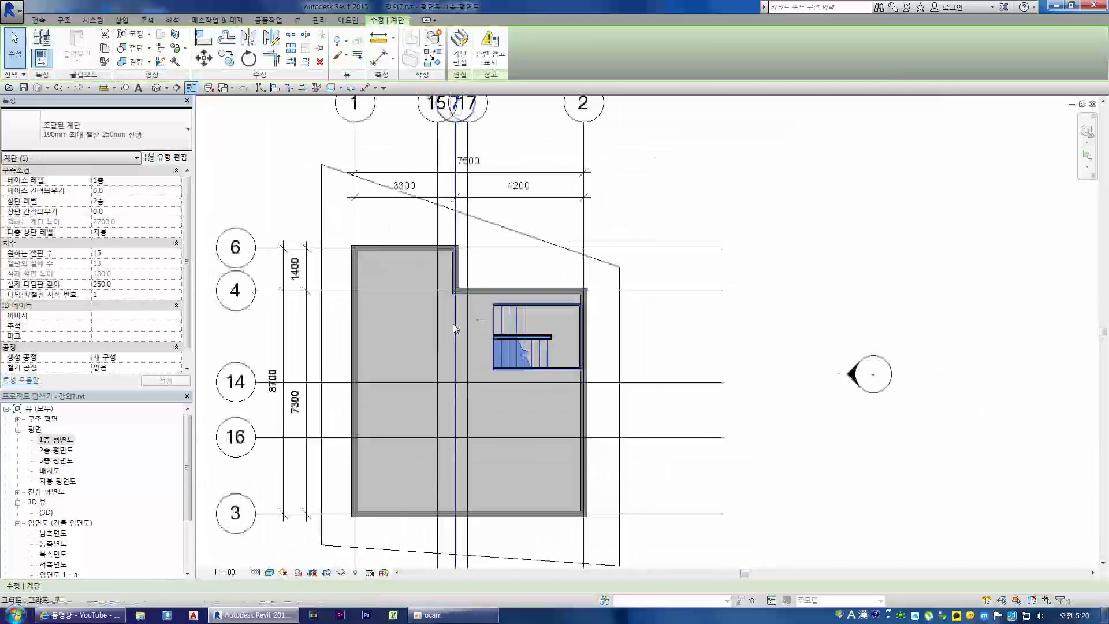
key("ctrl+Tab")
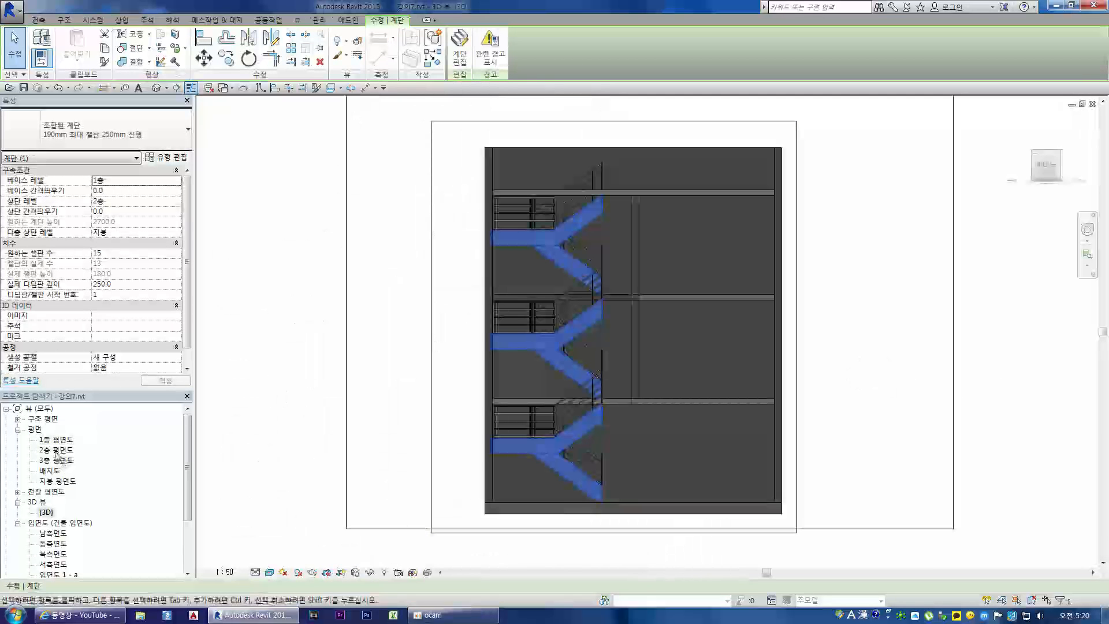
double_click(58, 440)
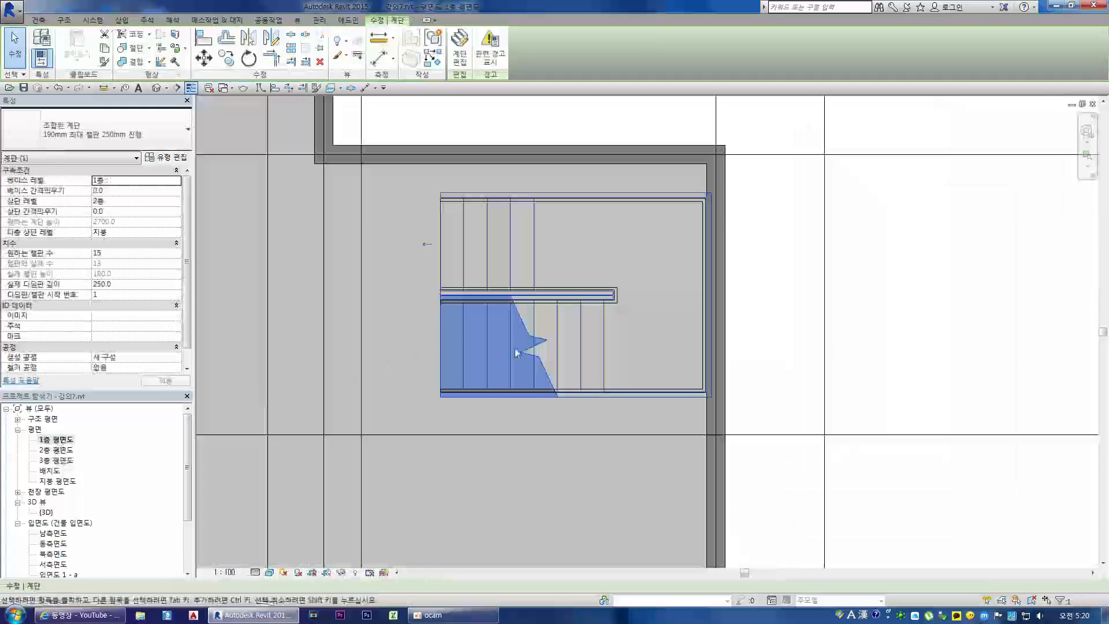
scroll(516, 352, "down", 6)
scroll(454, 296, "up", 1)
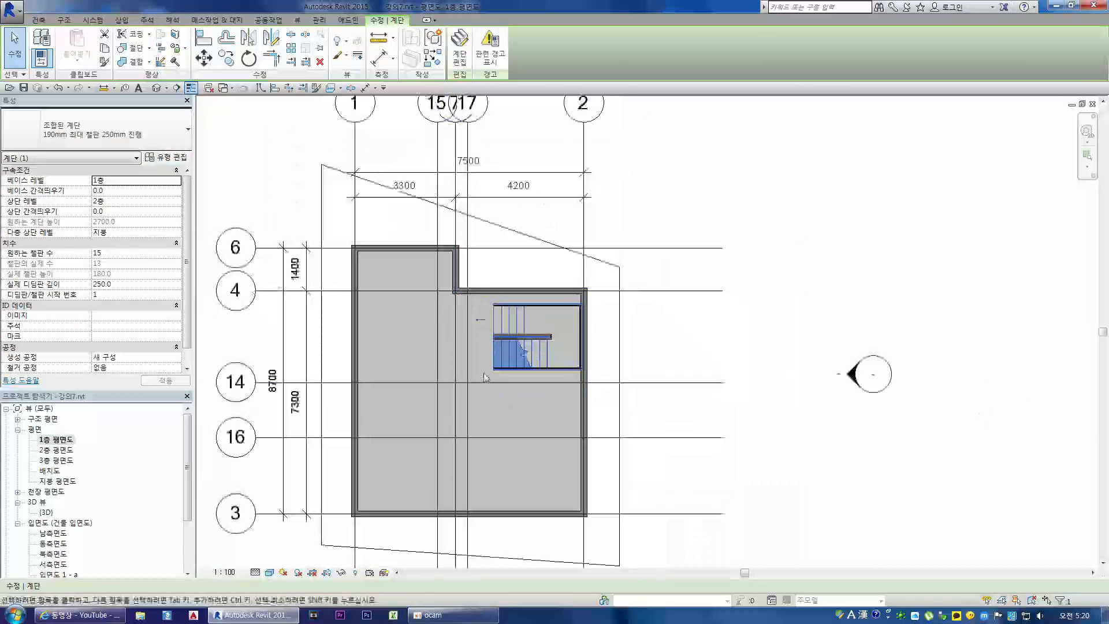
scroll(370, 273, "up", 1)
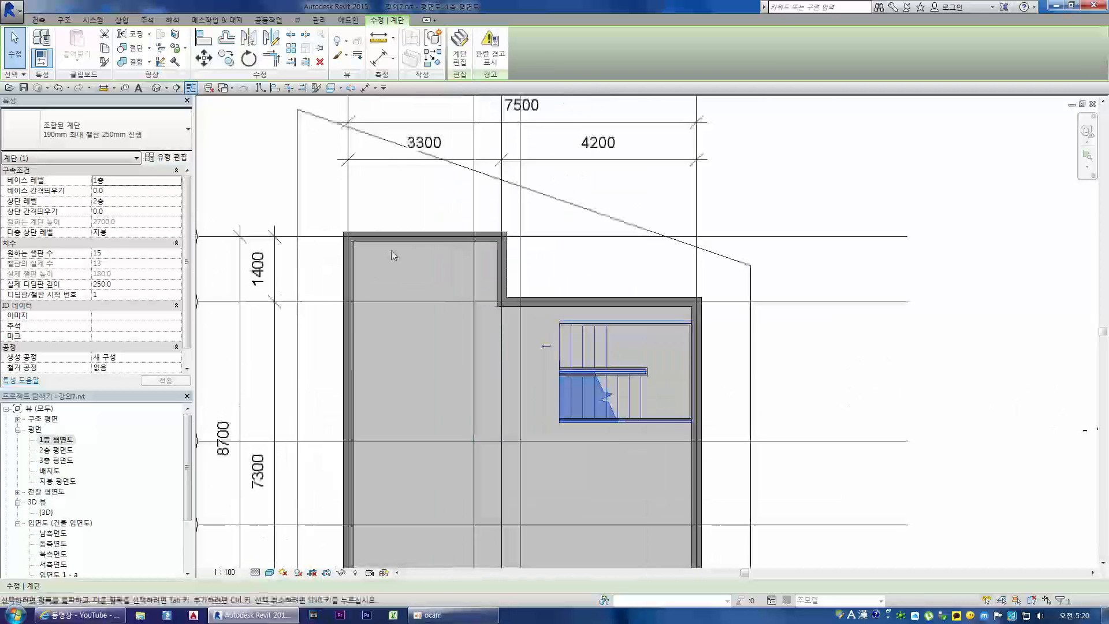
scroll(445, 211, "down", 1)
scroll(398, 231, "up", 2)
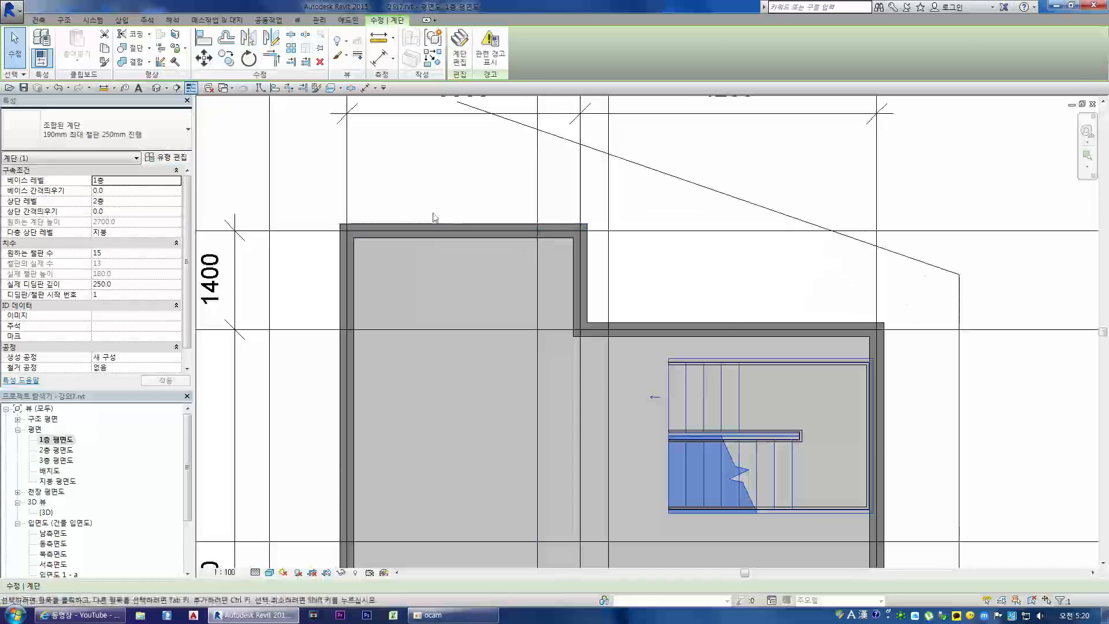
Place a 미닫이-2 패널 1830 x 2134mm sliding door at the middle of the short exterior wall on grid 6
left_click(39, 21)
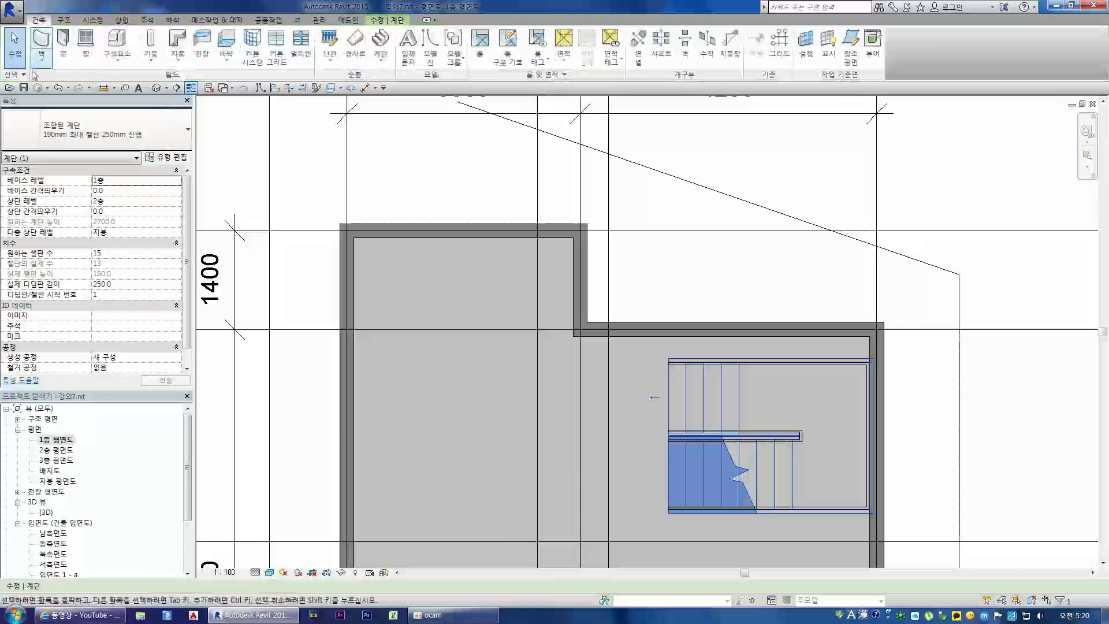
left_click(64, 46)
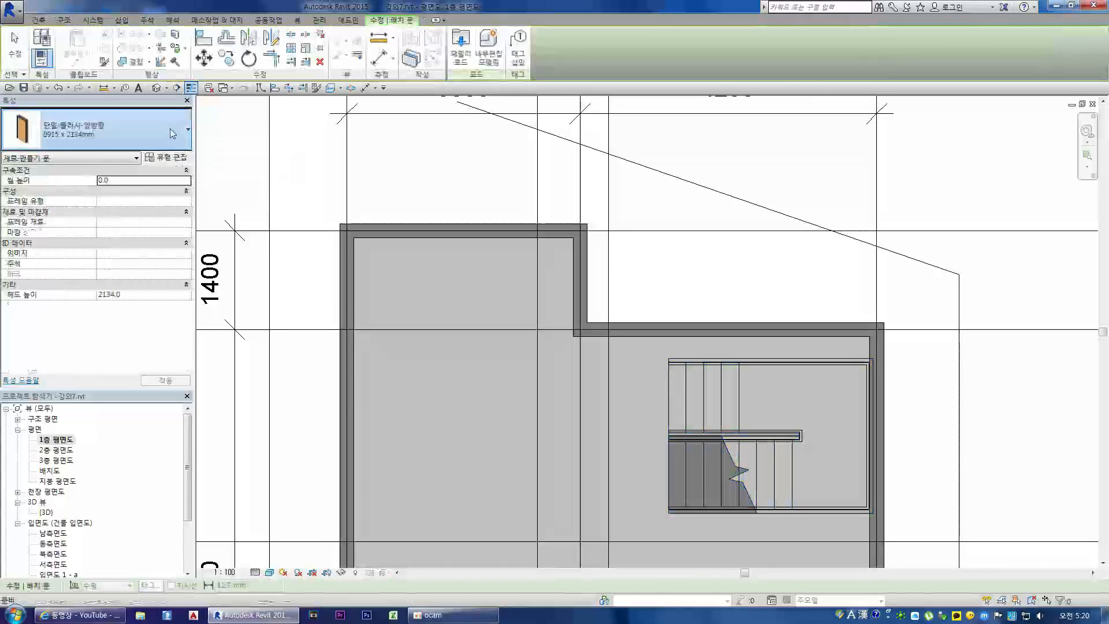
left_click(173, 132)
scroll(159, 254, "down", 5)
scroll(164, 280, "down", 8)
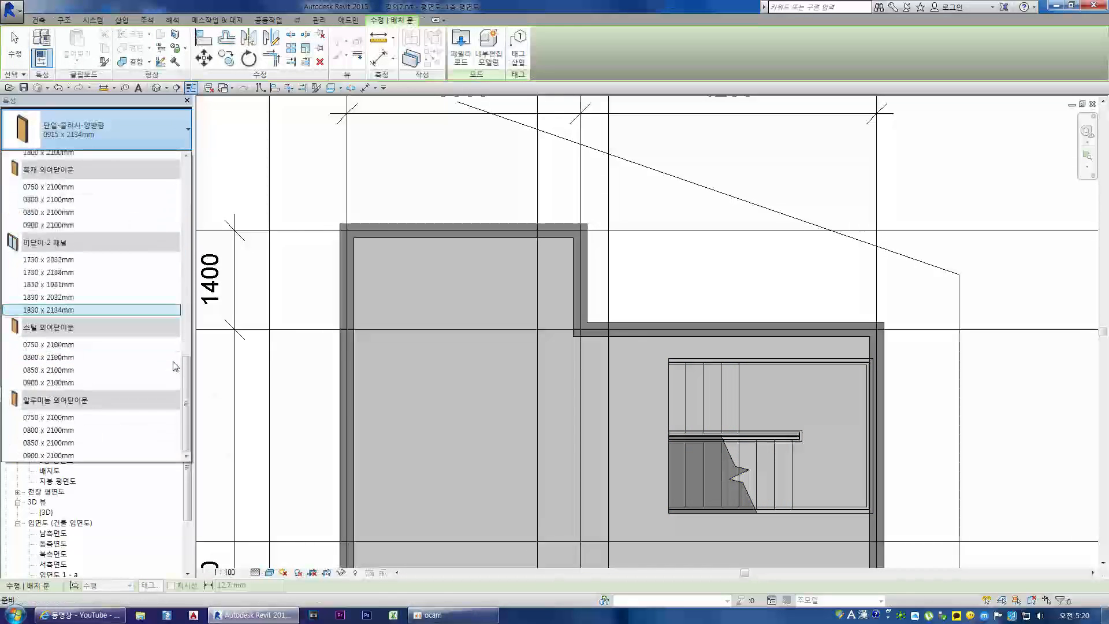
mouse_move(186, 369)
left_mouse_down()
mouse_move(201, 171)
mouse_move(191, 380)
left_mouse_up()
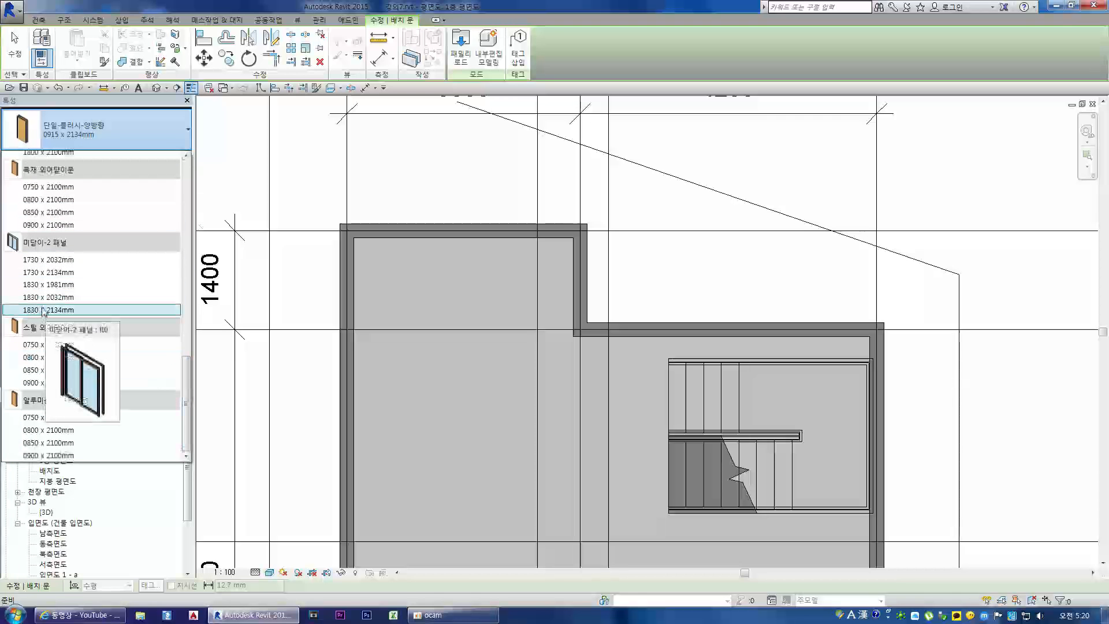
mouse_move(186, 370)
left_mouse_down()
mouse_move(201, 171)
mouse_move(192, 380)
left_mouse_up()
left_click(42, 311)
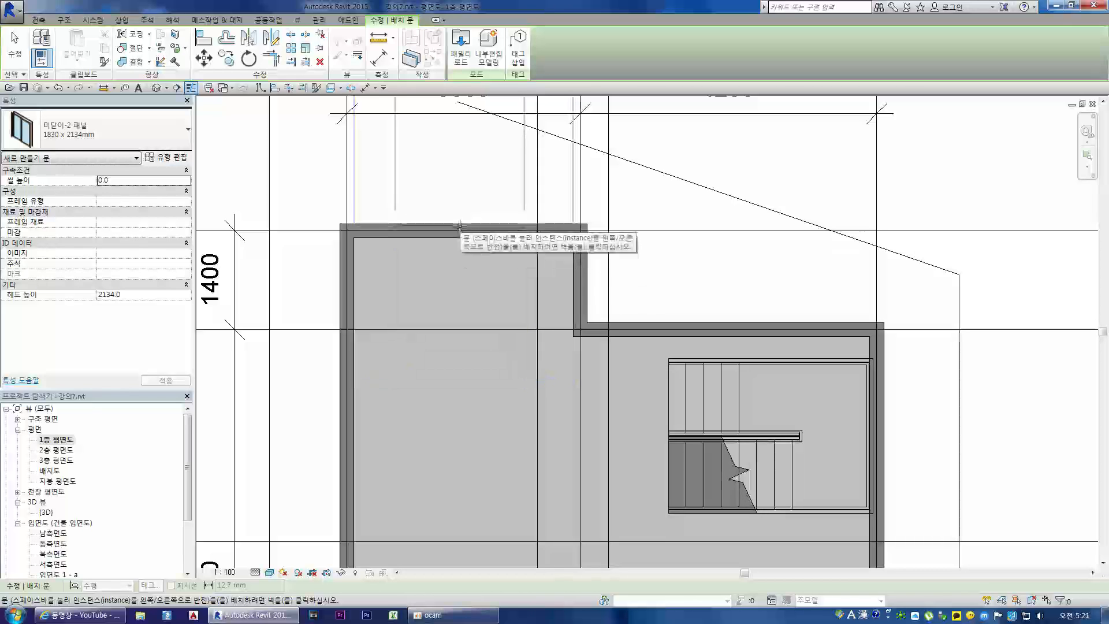
scroll(460, 225, "down", 2)
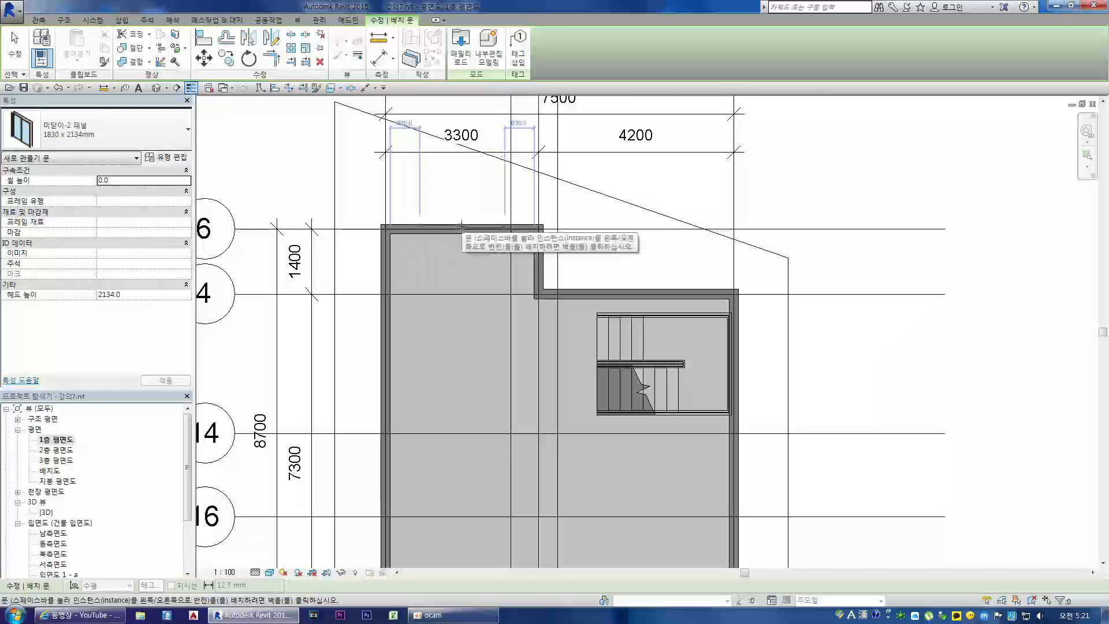
left_click(461, 226)
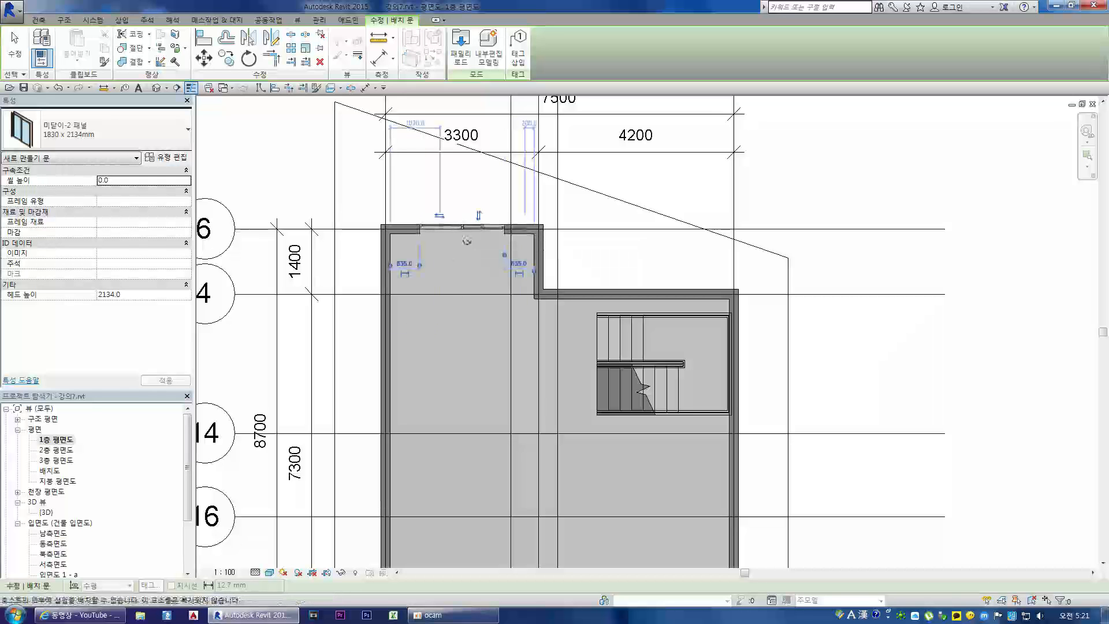
In the 3D view, extend the section box outward on the stair side to include the exterior walls and the sliding door
double_click(50, 512)
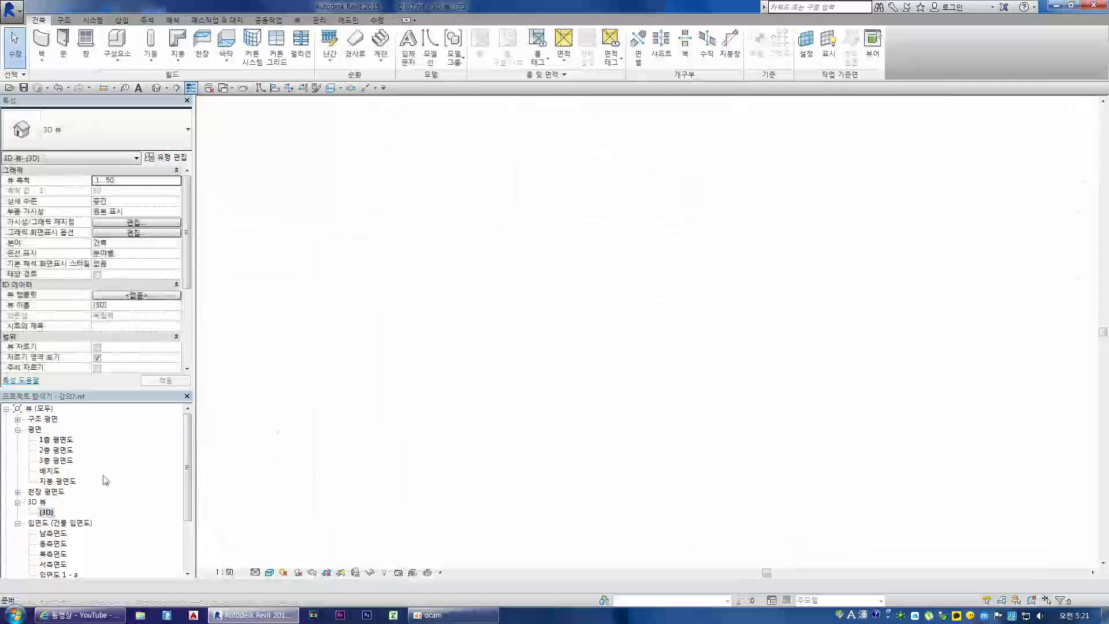
left_click(1059, 151)
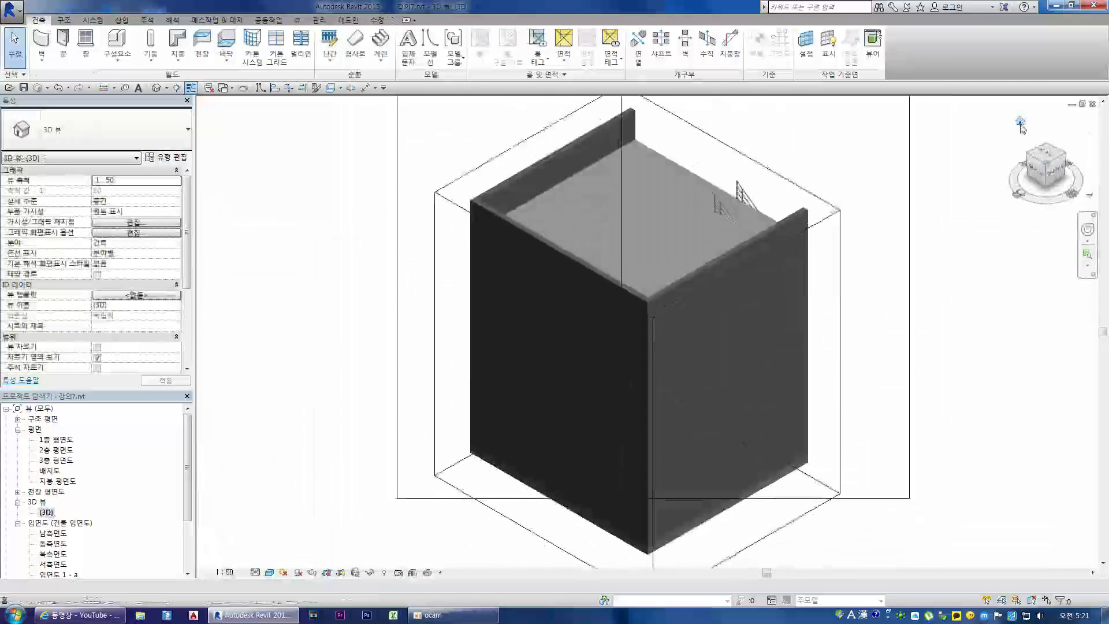
left_click(1064, 157)
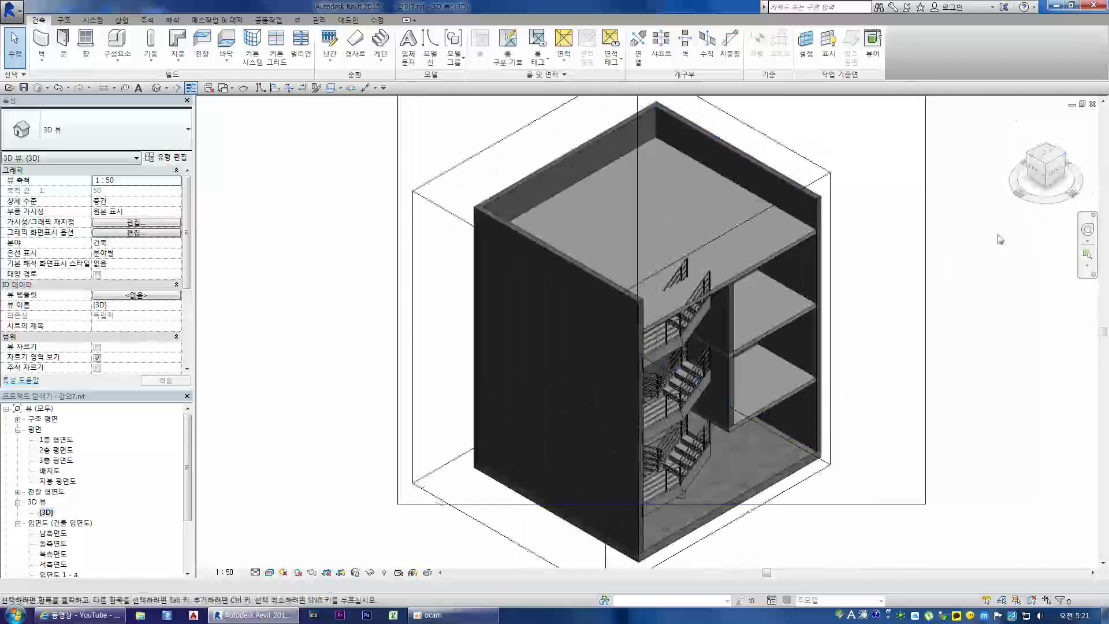
left_click(1074, 159)
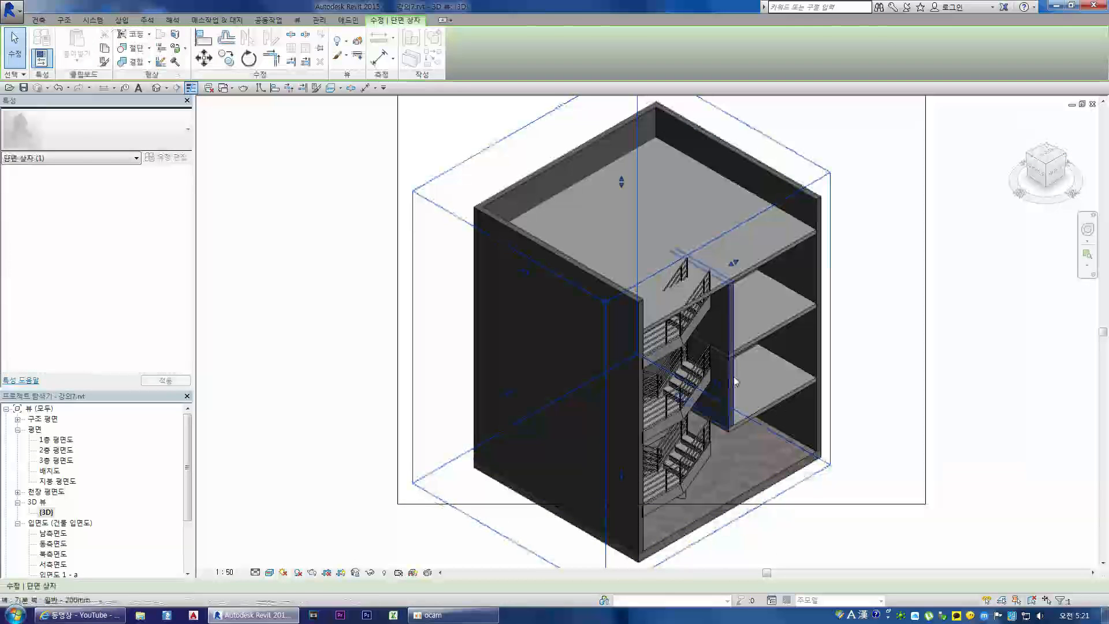
left_click(1042, 170)
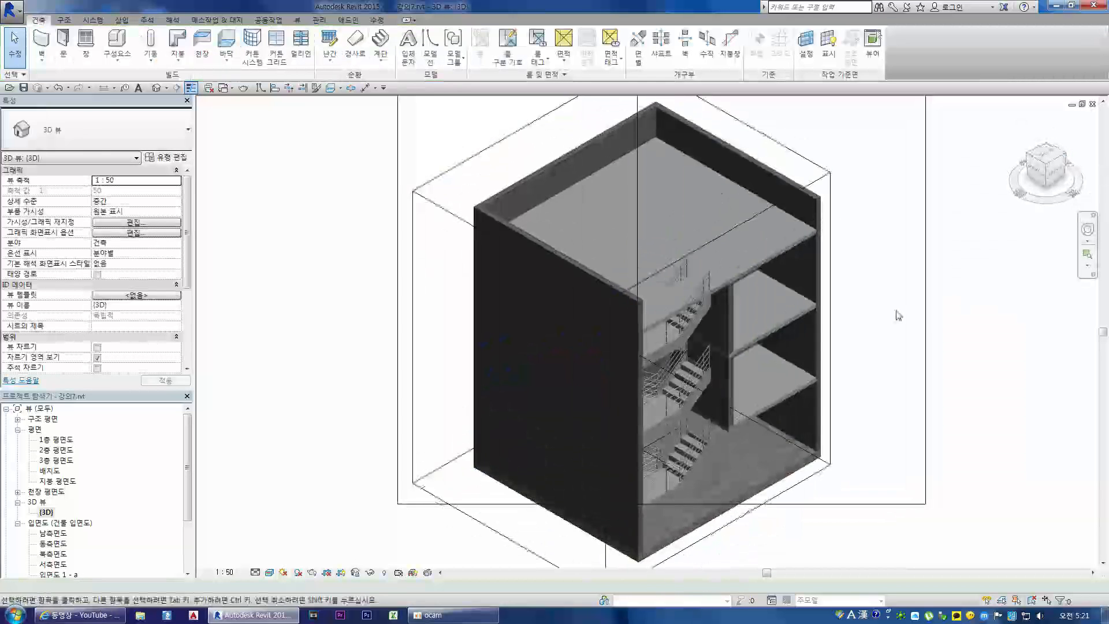
left_click(808, 477)
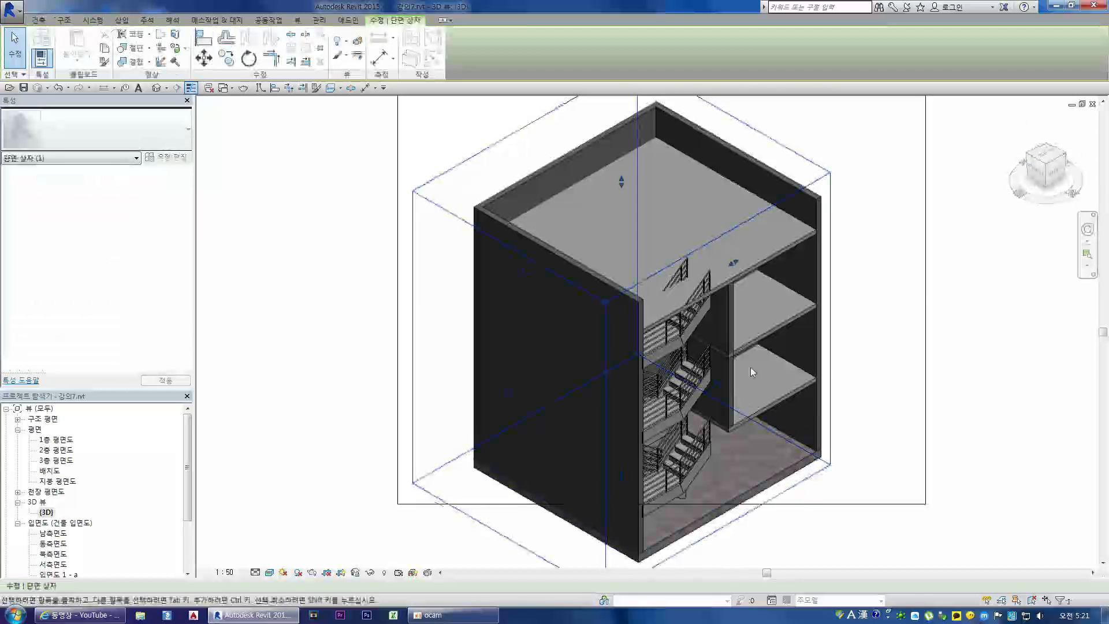
left_click_drag(720, 387, 849, 512)
scroll(849, 512, "up", 4)
scroll(808, 404, "down", 2)
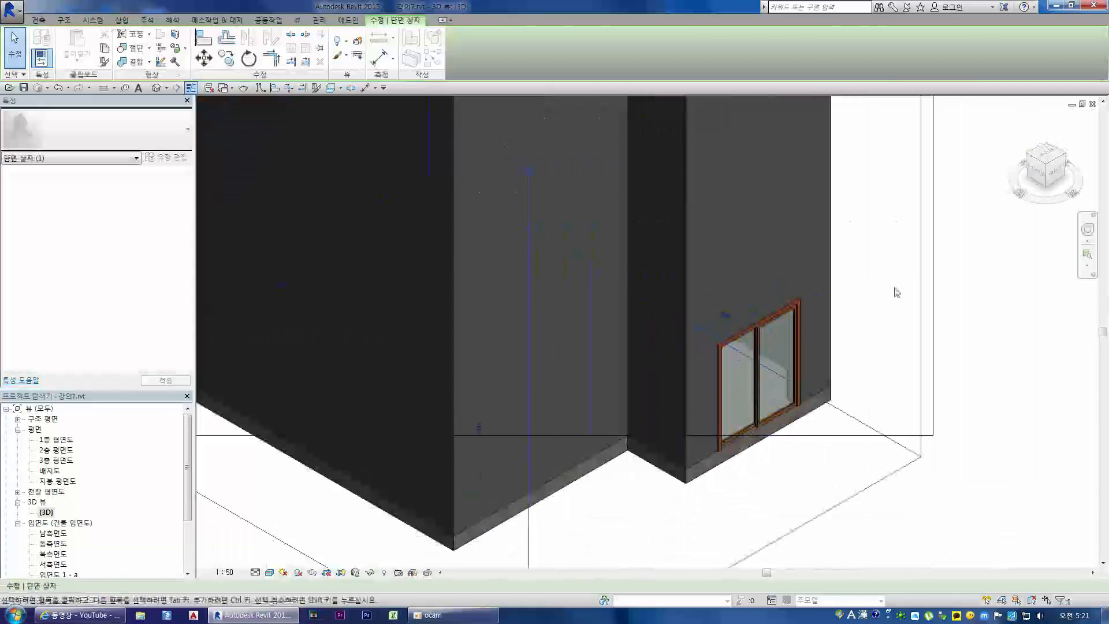
Select the exterior wall on grid 2 beside the stair in the 1층 plan and examine it in the 3D view
double_click(55, 440)
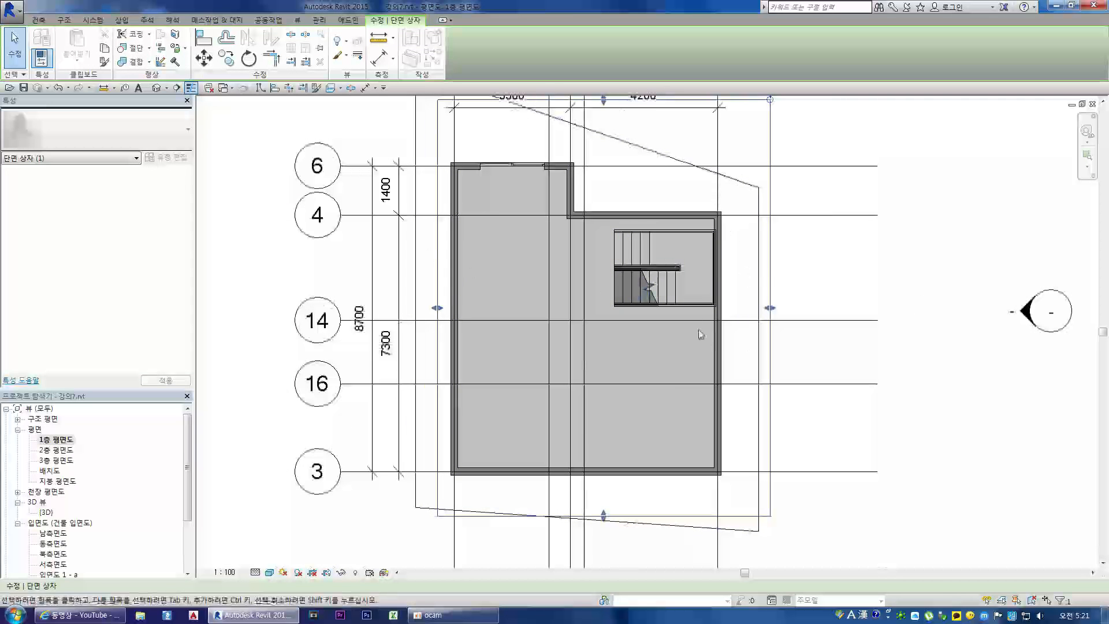
scroll(701, 314, "up", 3)
scroll(743, 346, "down", 2)
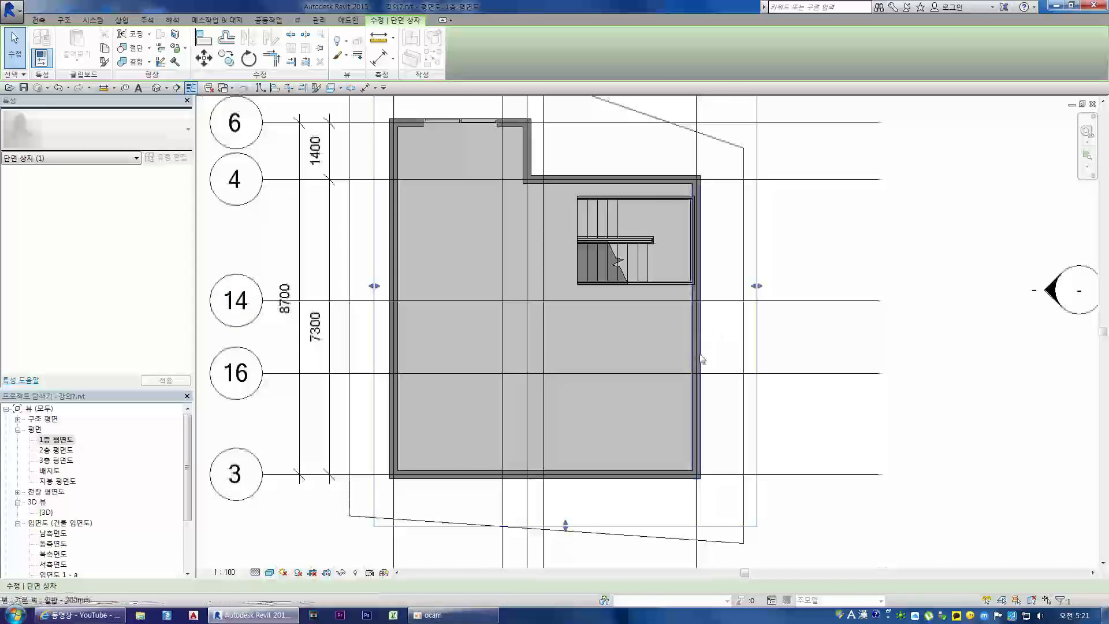
scroll(716, 347, "up", 2)
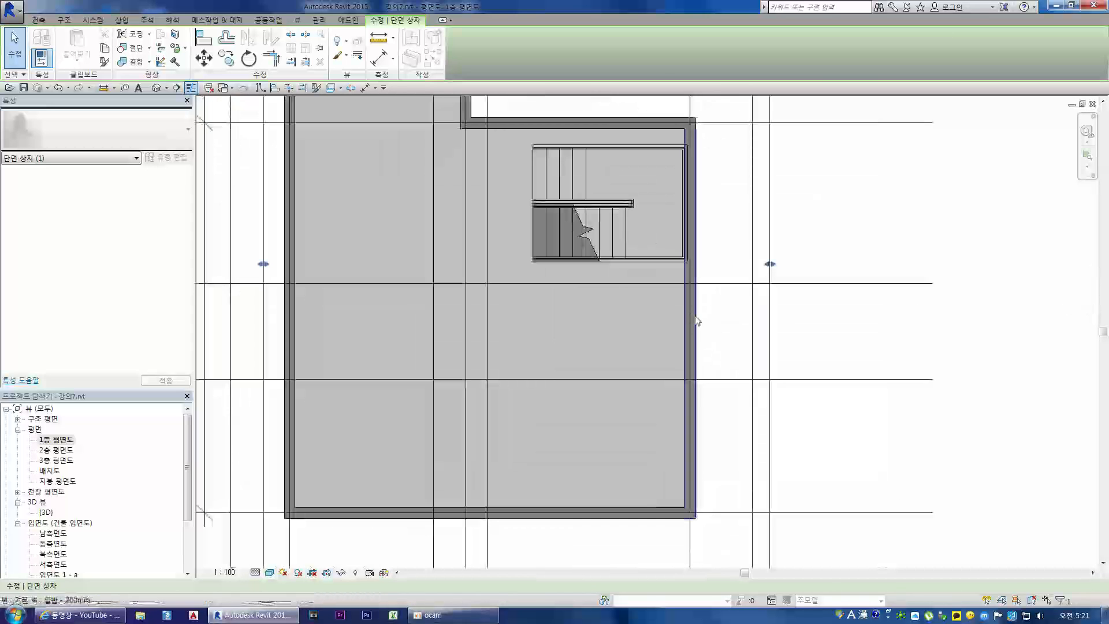
left_click(695, 317)
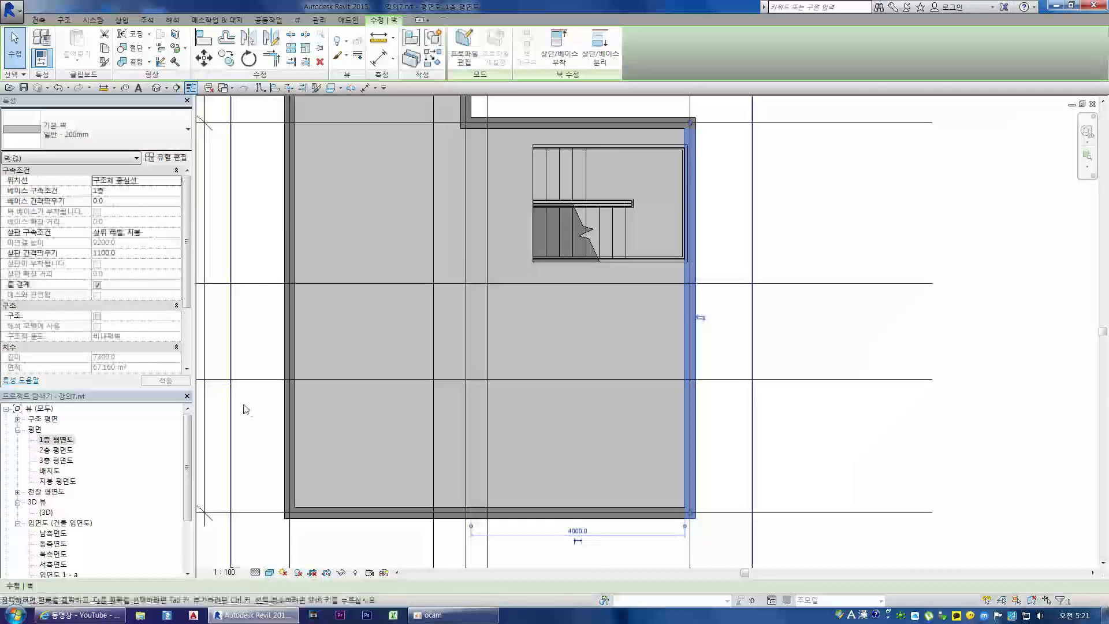
double_click(46, 512)
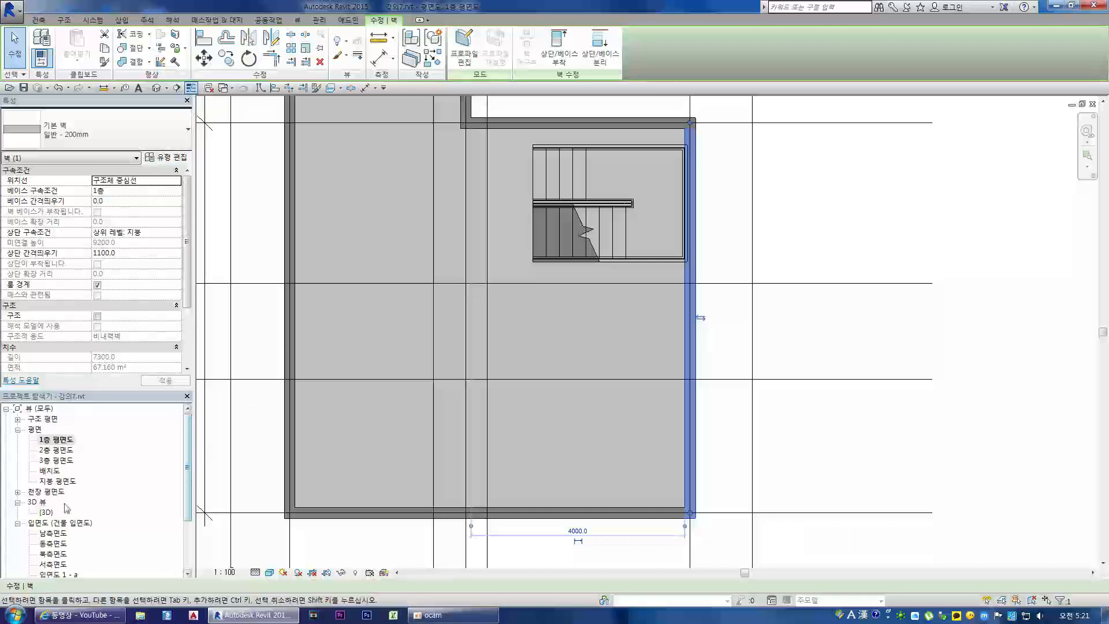
double_click(46, 512)
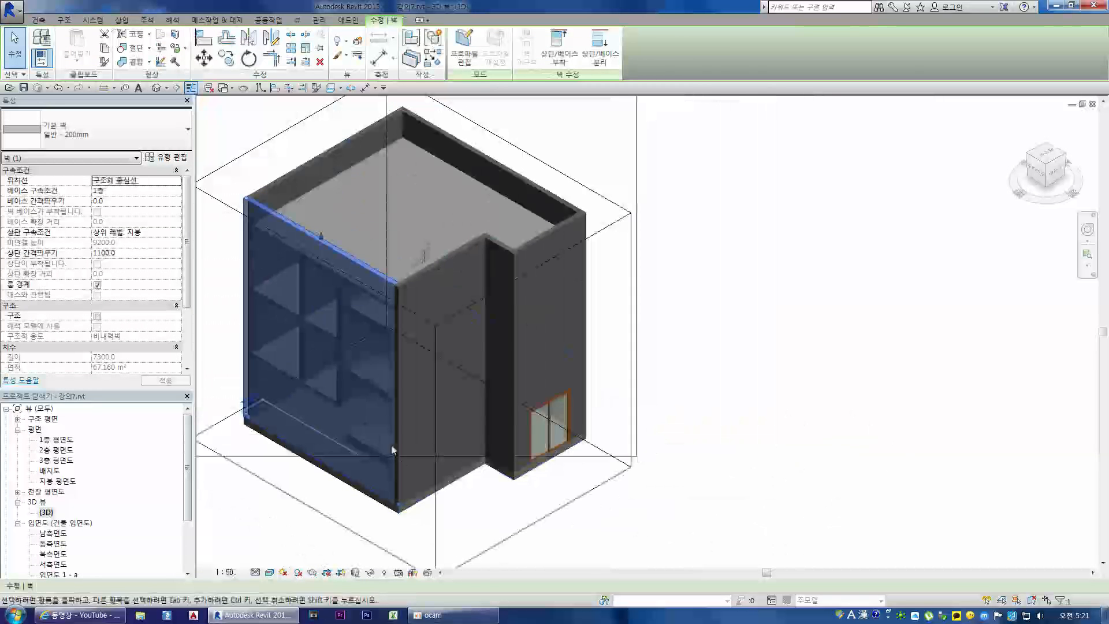
scroll(241, 283, "up", 2)
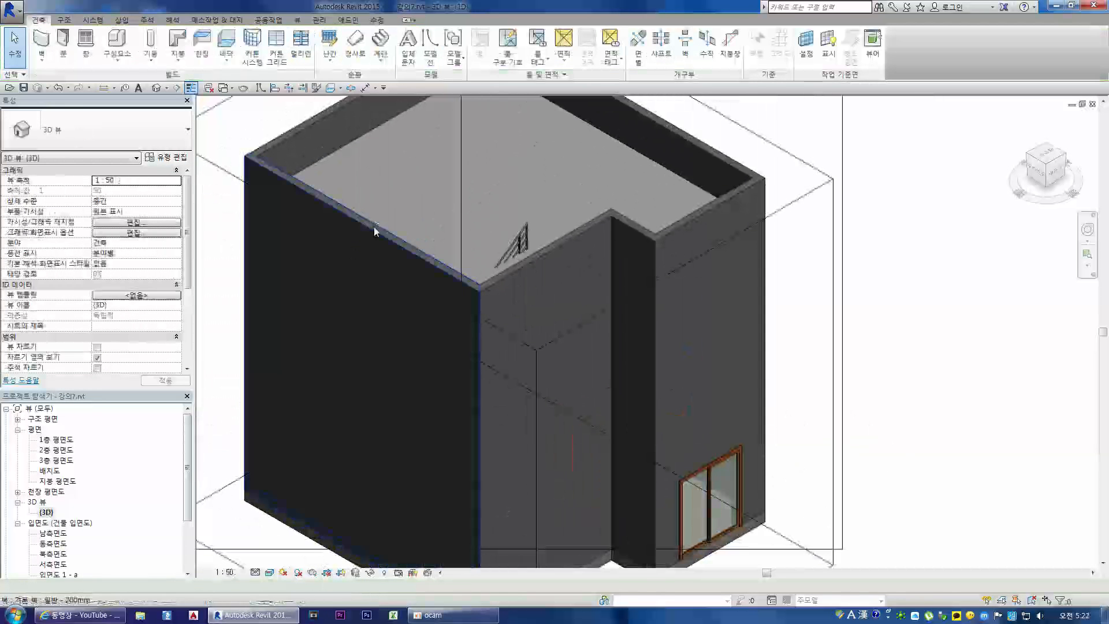
scroll(323, 215, "down", 1)
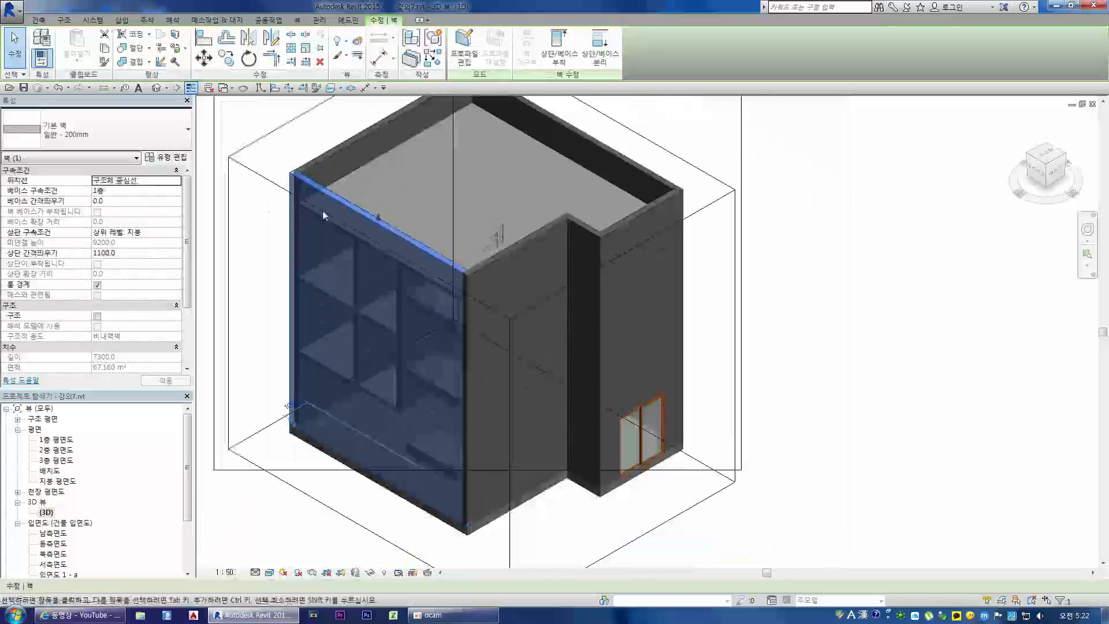
left_click(39, 20)
left_click(41, 48)
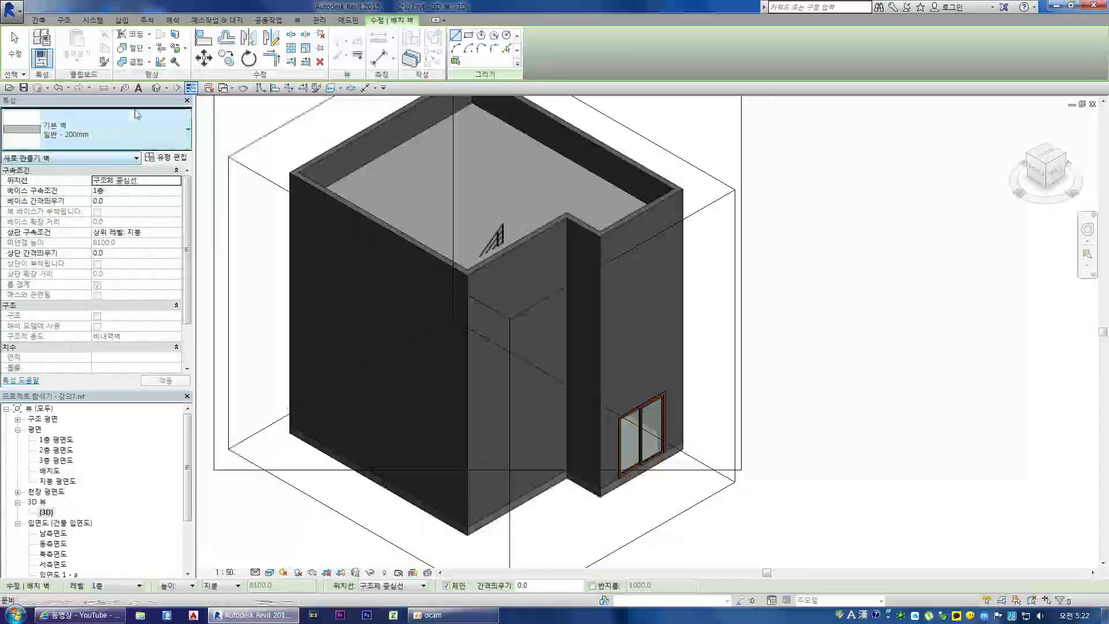
left_click(132, 119)
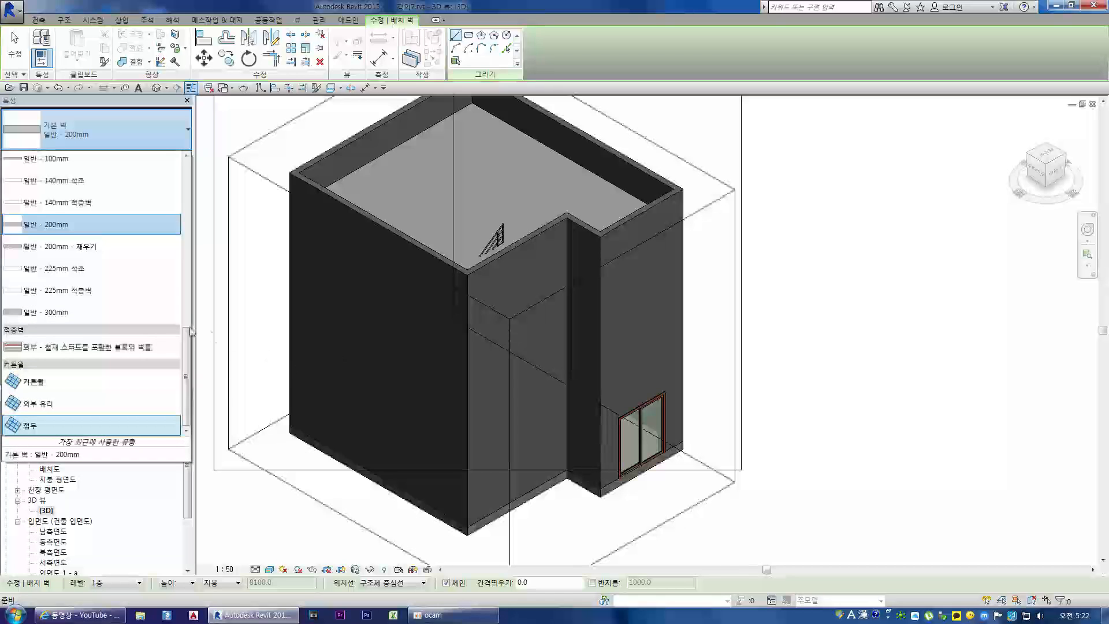
left_click(273, 310)
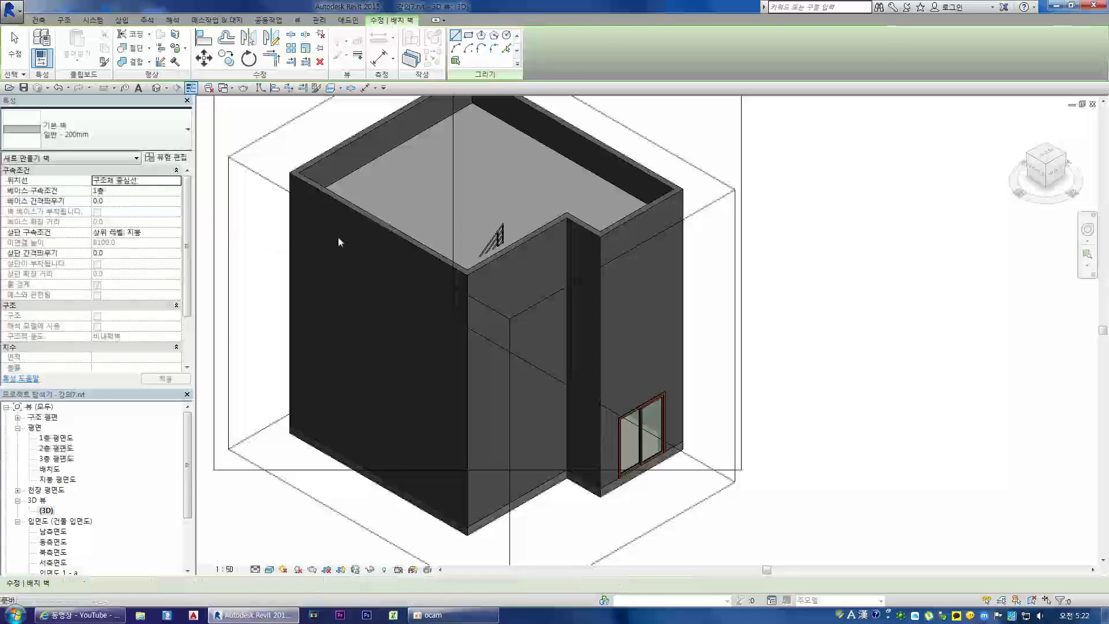
key("Escape")
Select the full-height 일반 - 200mm exterior wall beside the stair in the 3D view
left_click(367, 217)
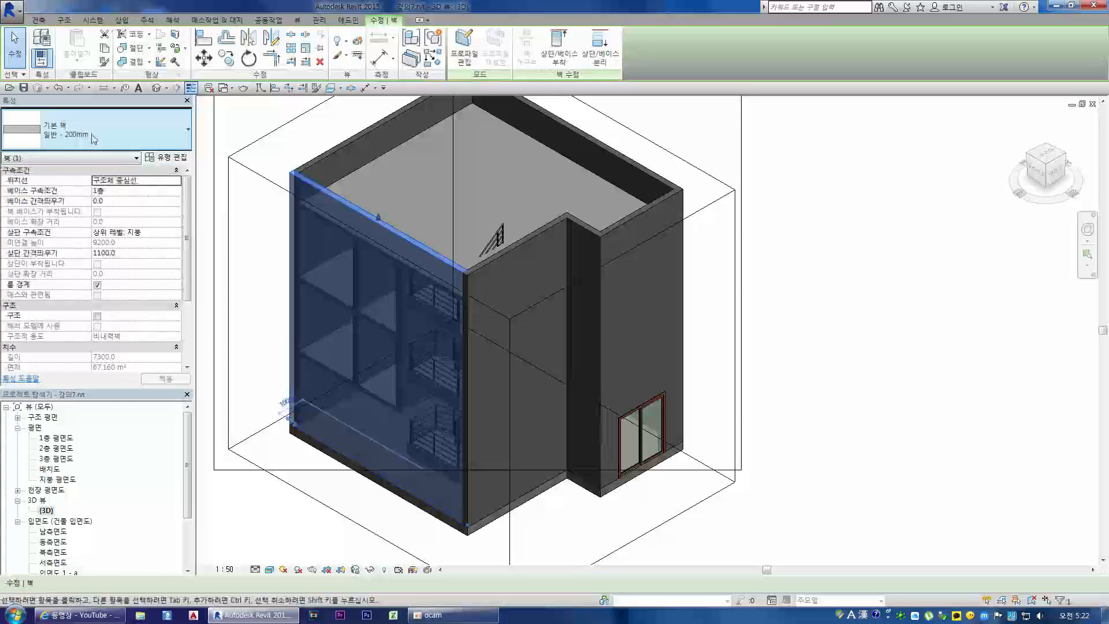
left_click(38, 20)
left_click(247, 266)
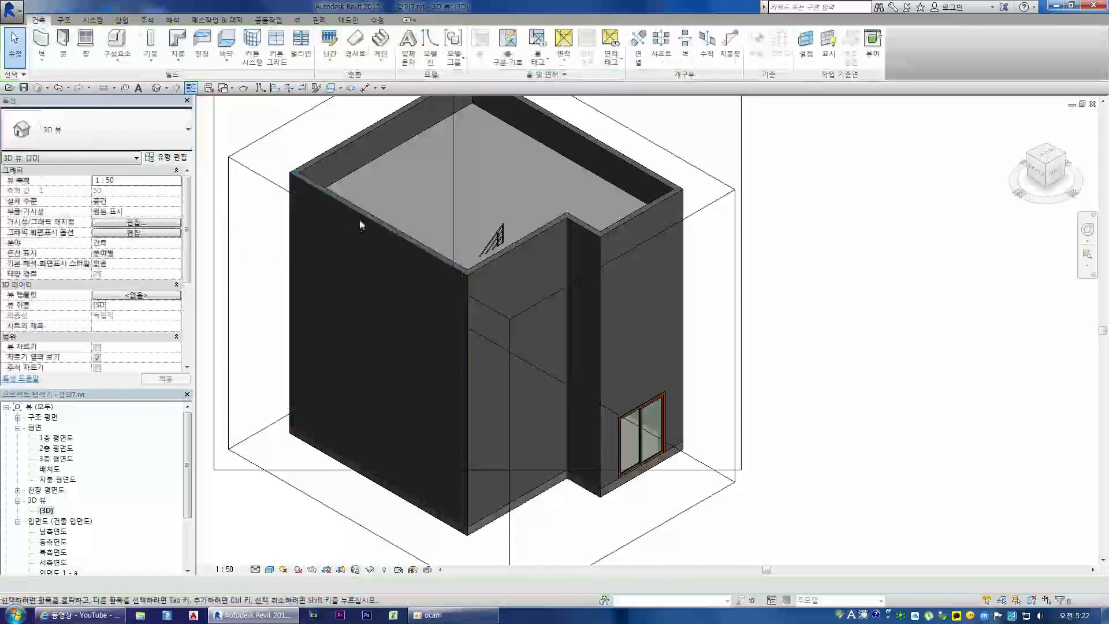
left_click(362, 216)
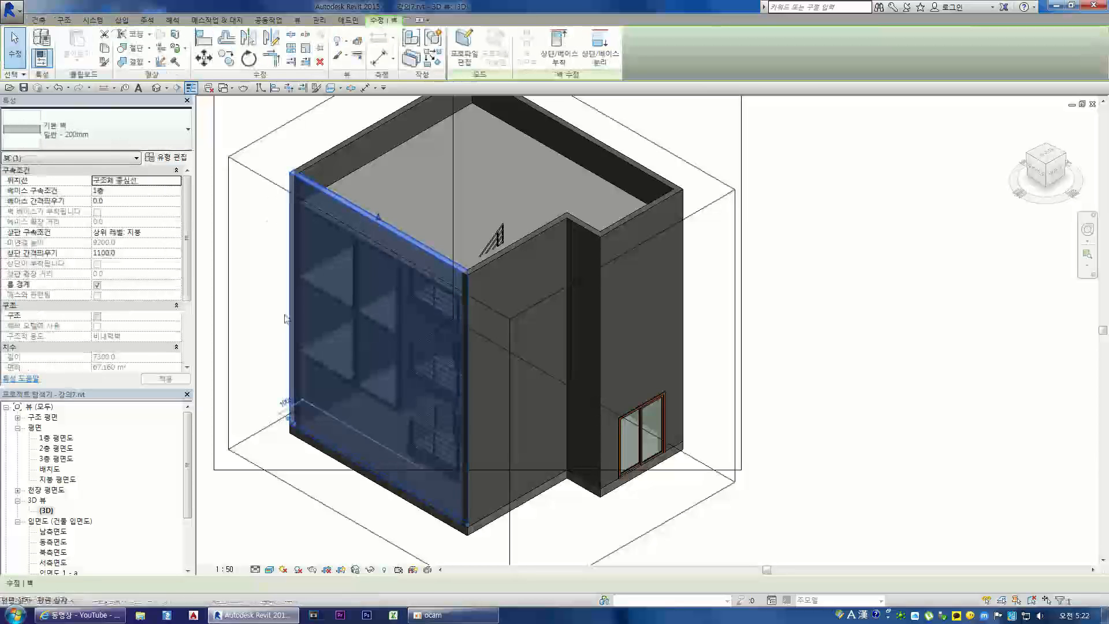
left_click(188, 129)
left_click(249, 263)
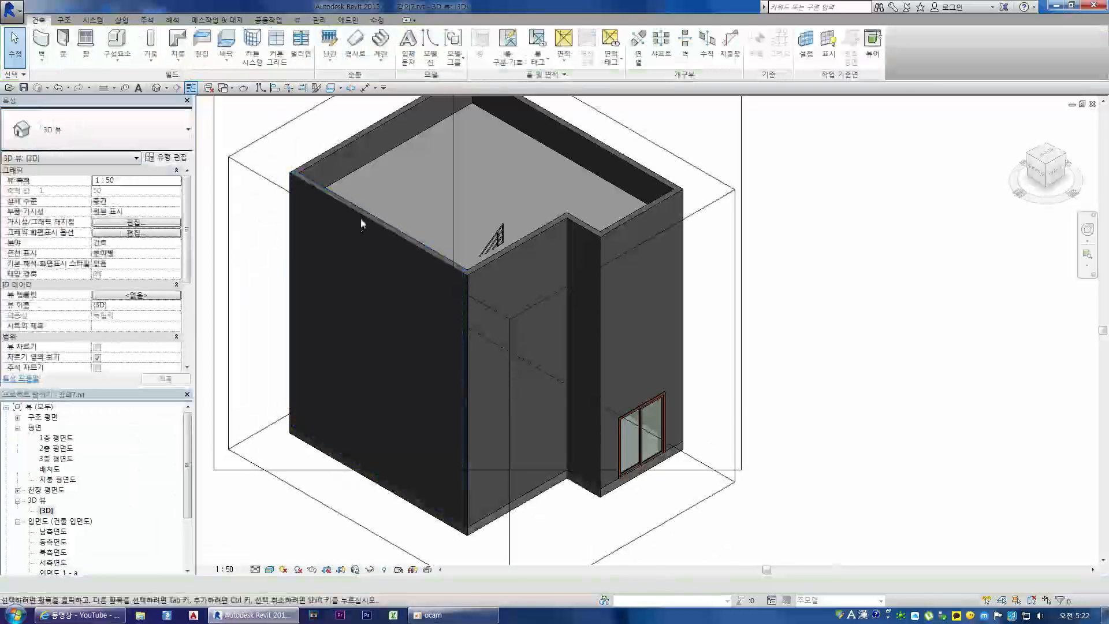
Change the long exterior wall in front of the stairs to the curtain wall type 점두
left_click(361, 216)
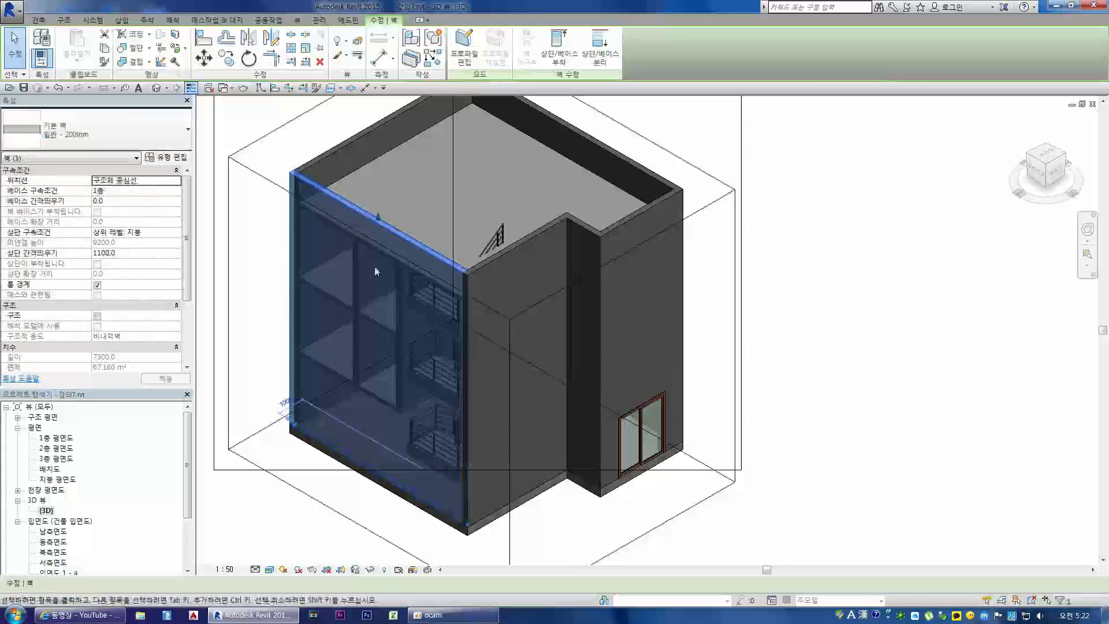
left_click(173, 131)
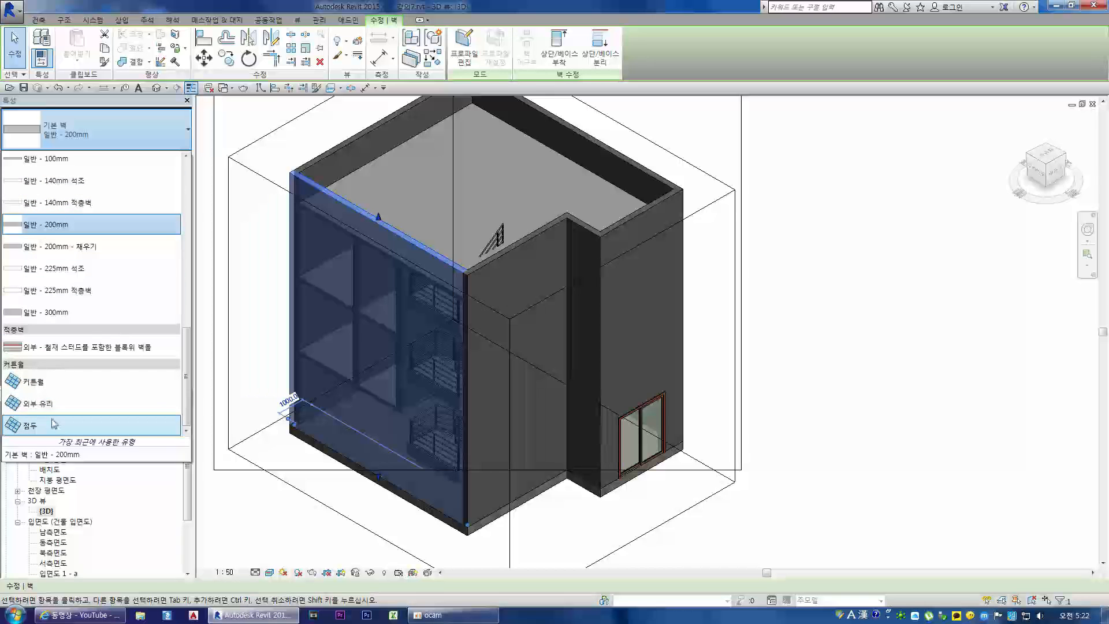
mouse_move(43, 386)
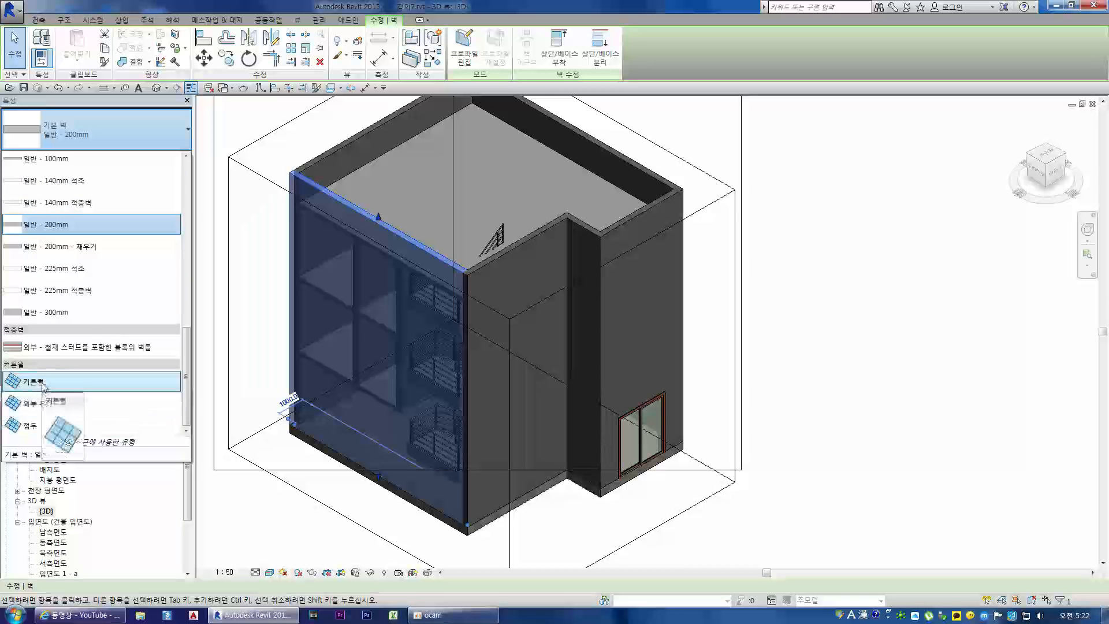
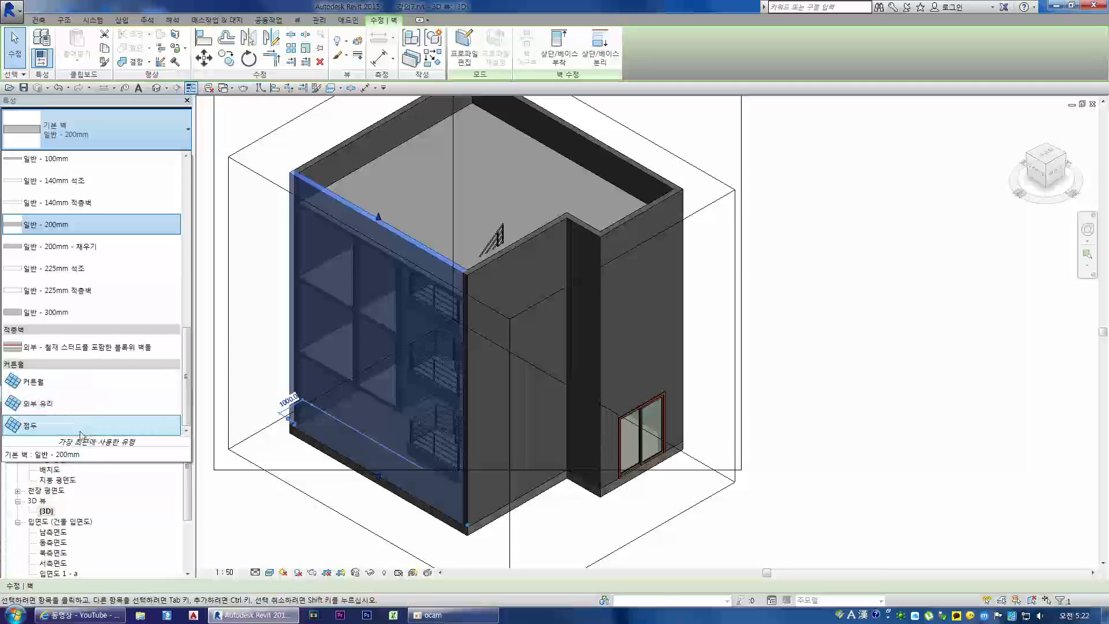
left_click(62, 430)
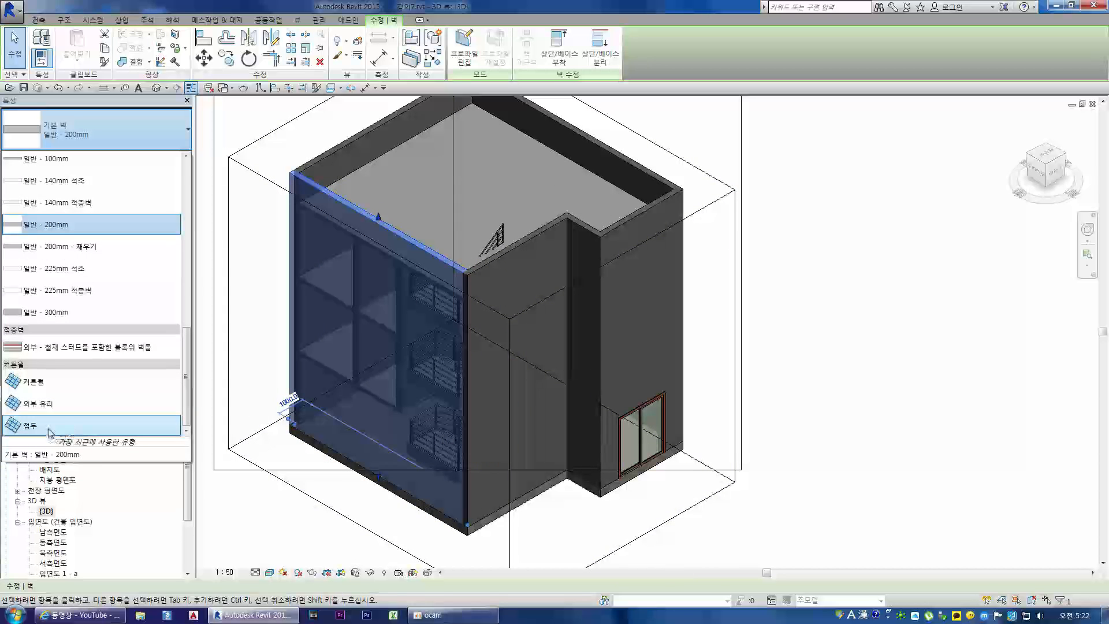
left_click(68, 431)
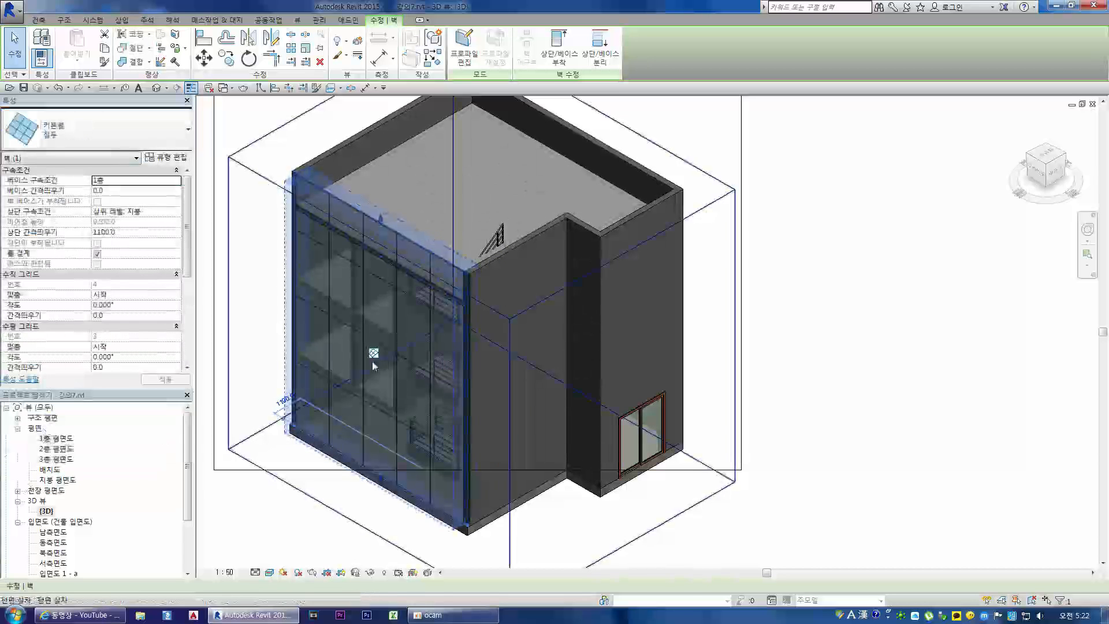
left_click(775, 329)
scroll(275, 376, "up", 3)
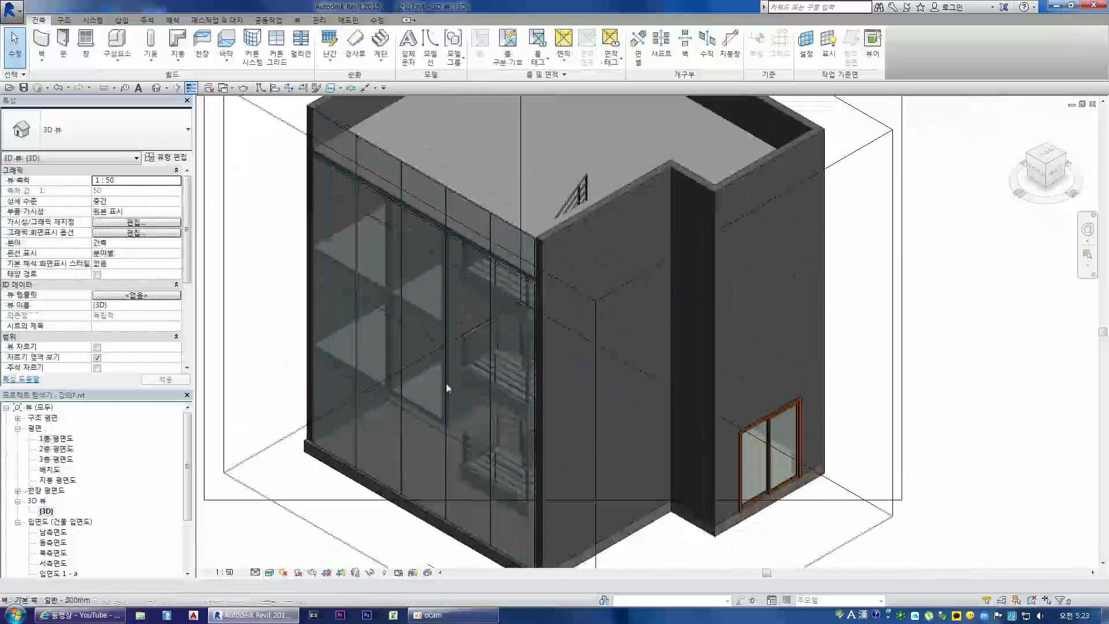
Set the curtain wall's top offset (상단 간격띄우기) to -600 from the 지붕 level
left_click(530, 239)
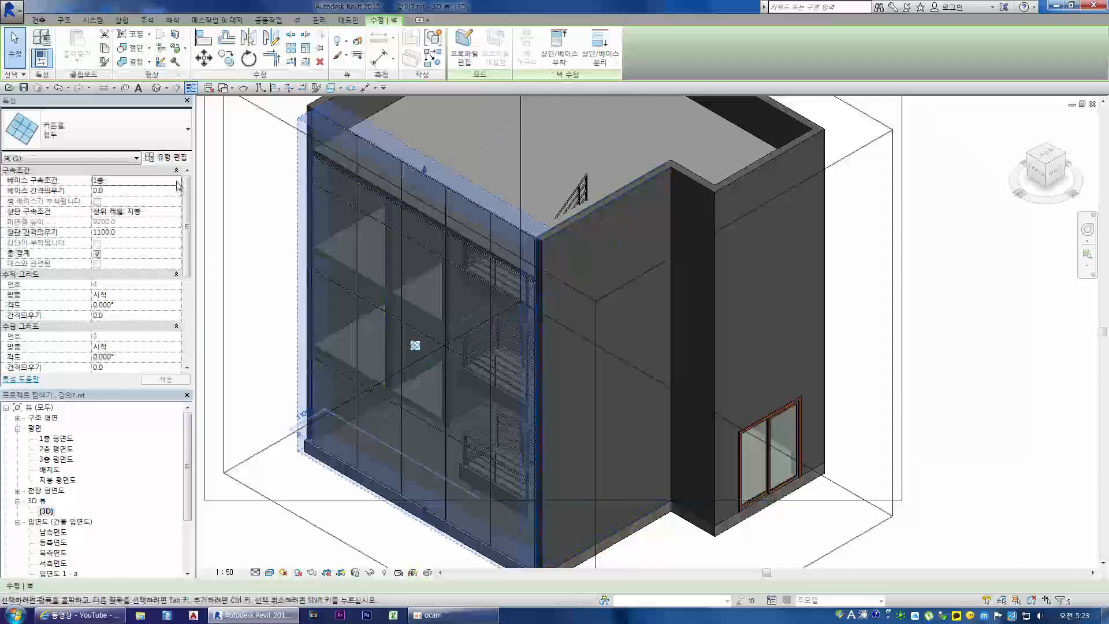
left_click(176, 213)
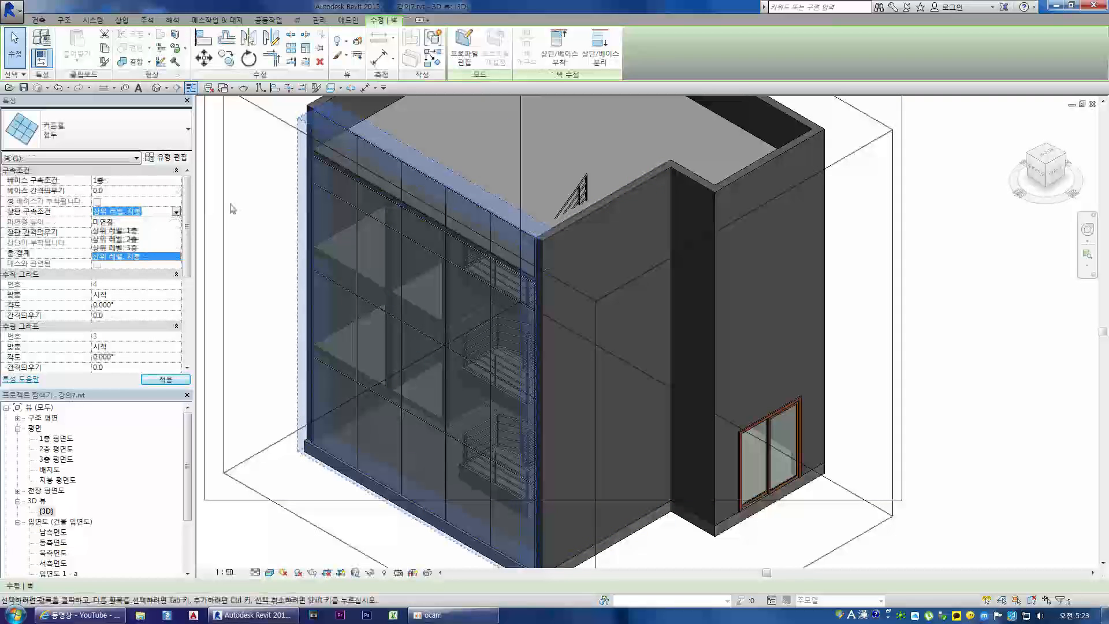
key("Tab")
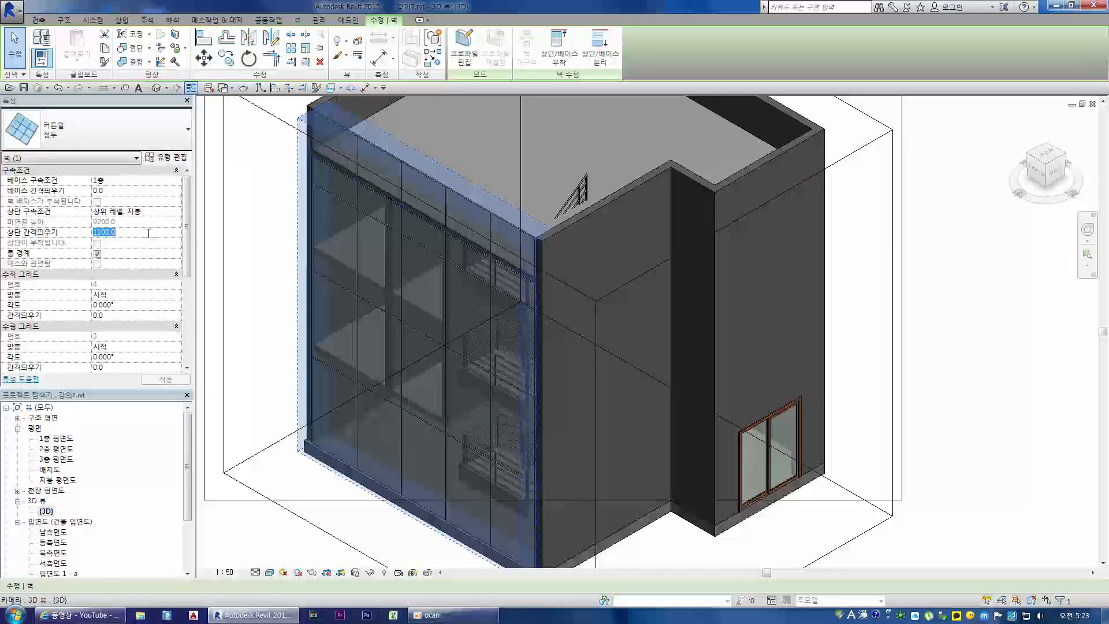
key("Return")
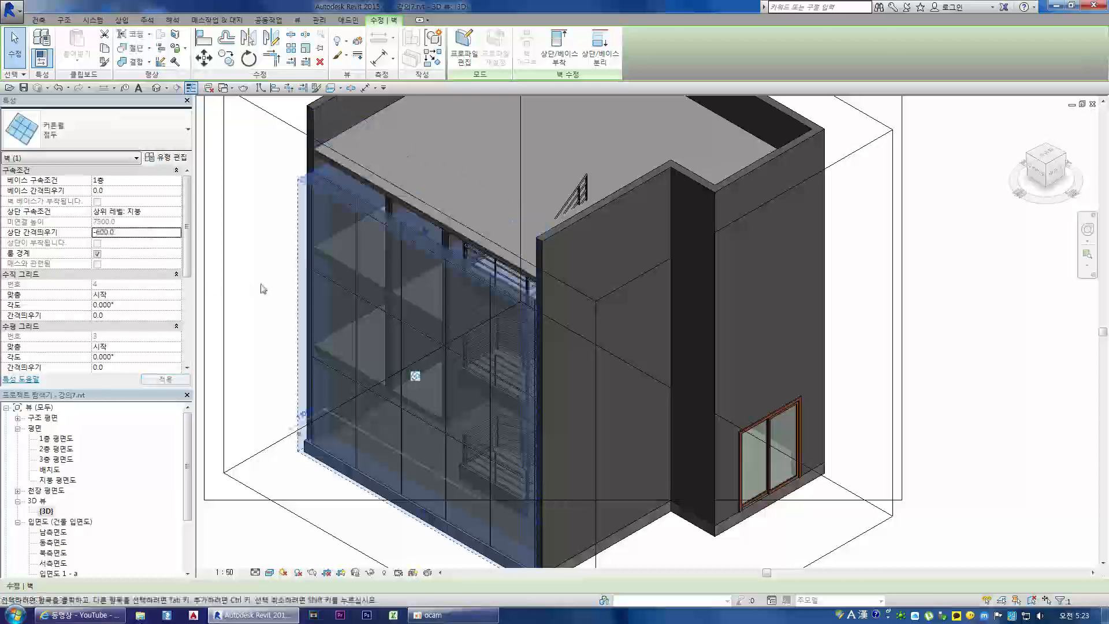
key("Escape")
scroll(454, 242, "up", 3)
scroll(455, 243, "down", 3)
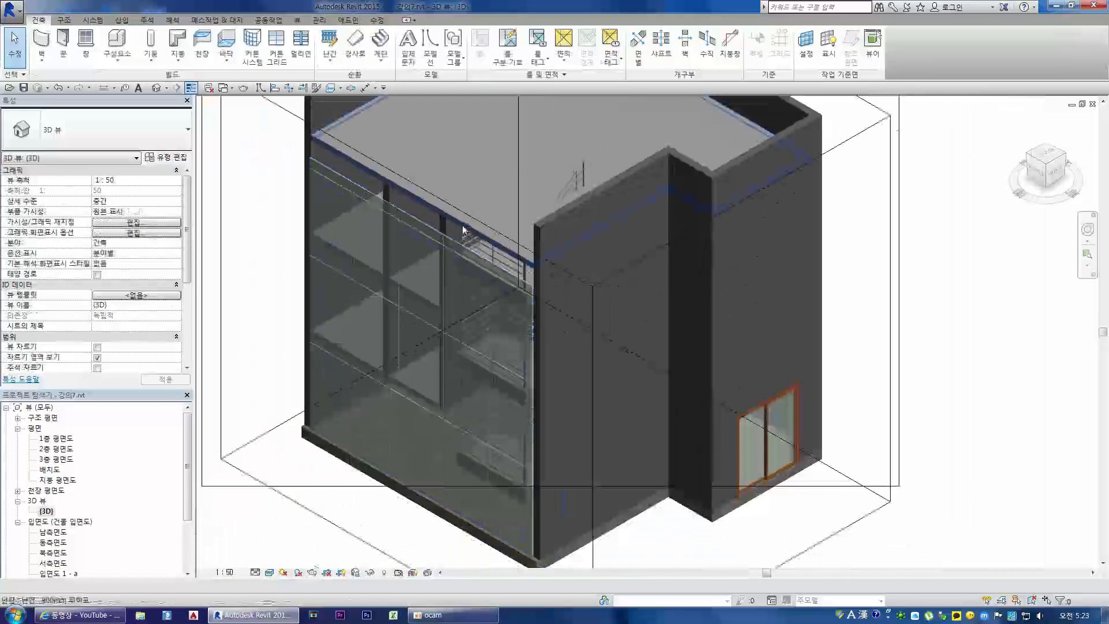
Copy the curtain wall and paste it aligned to the 지붕 level
left_click(308, 423)
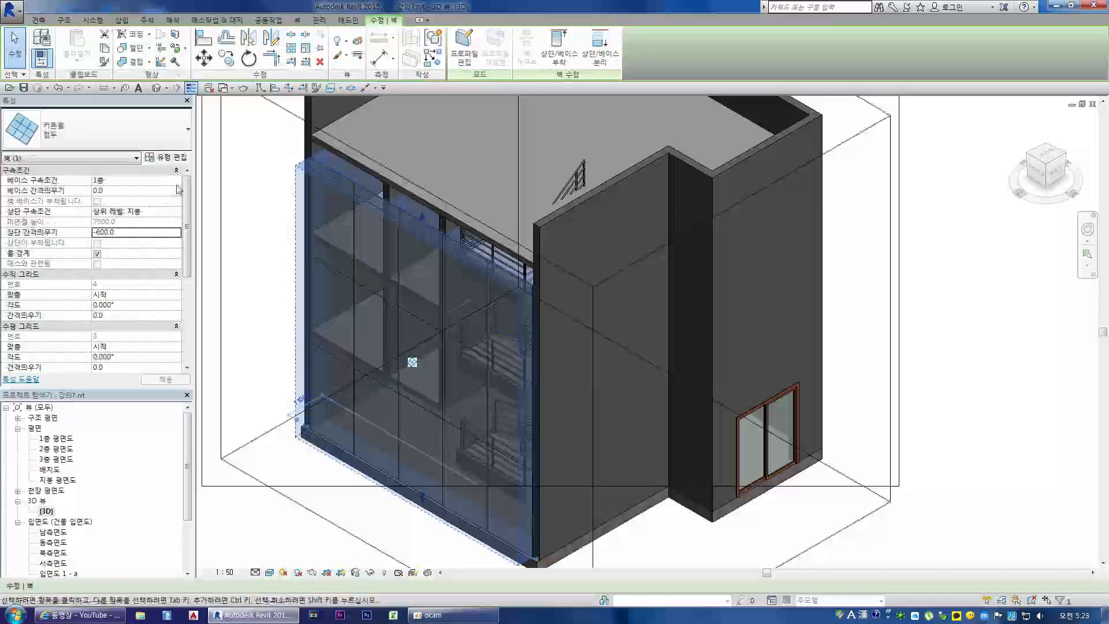
left_click(254, 364)
left_click(307, 424)
left_click(105, 50)
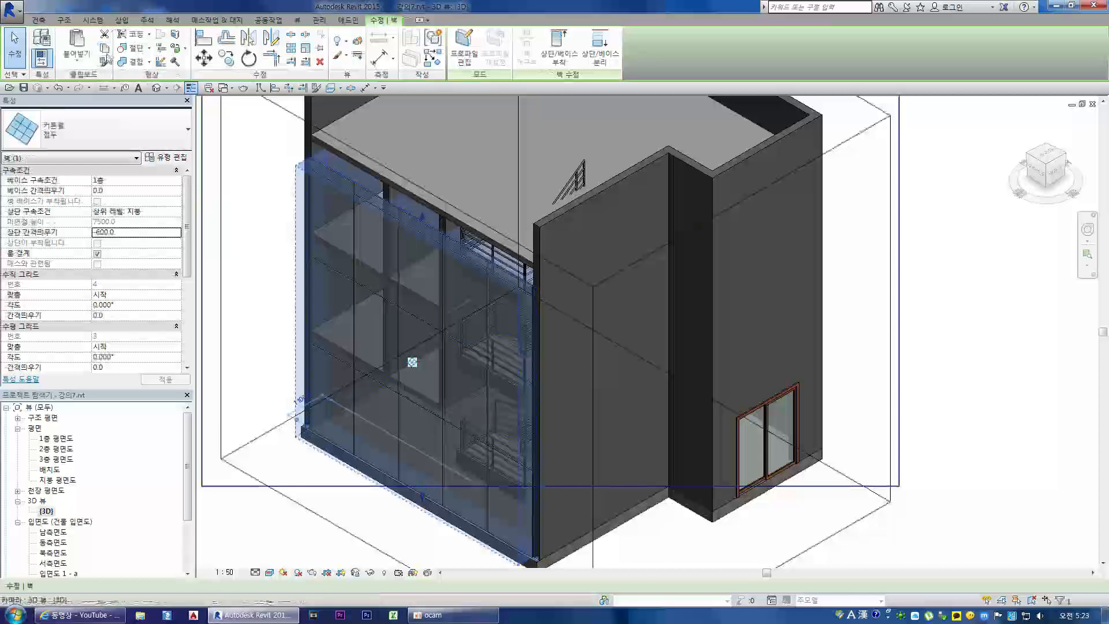
left_click(79, 61)
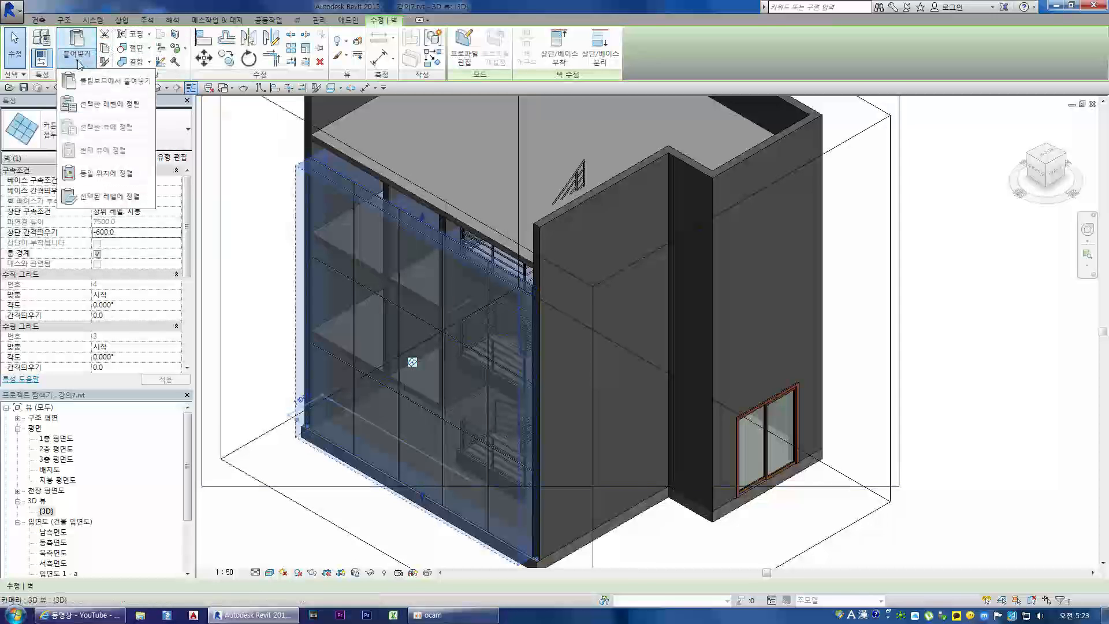
left_click(118, 106)
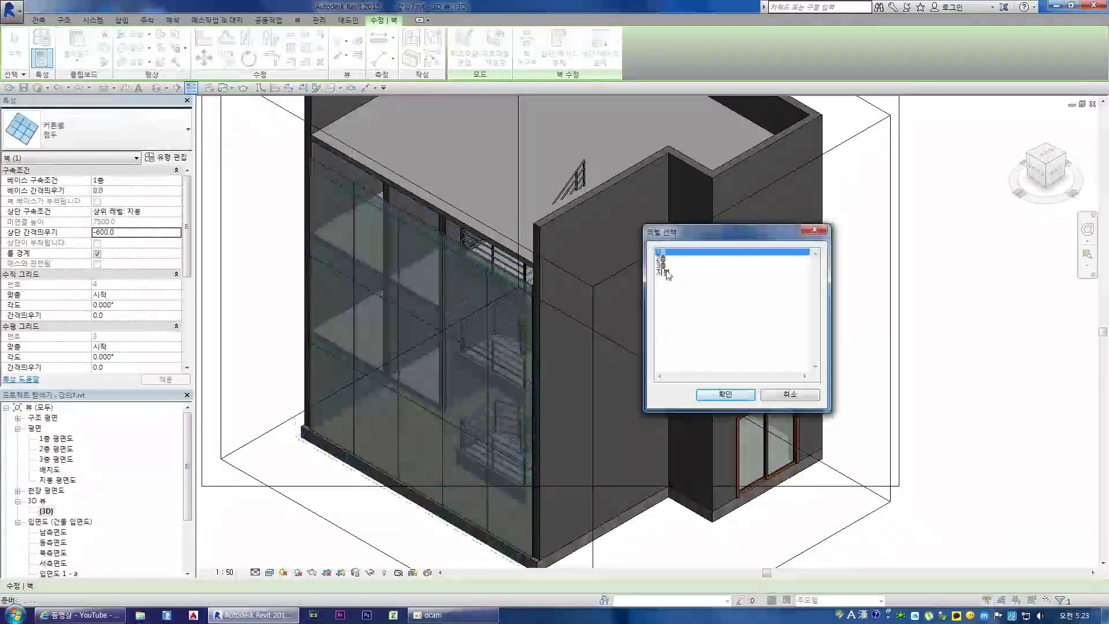
left_click(661, 272)
left_click(724, 394)
scroll(556, 439, "down", 3)
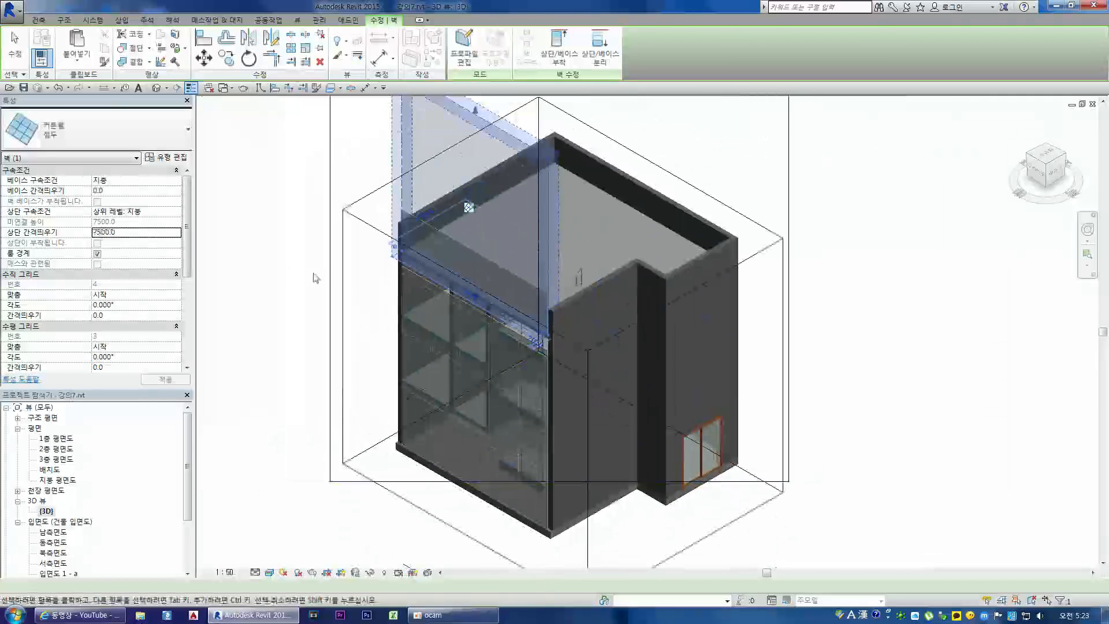
left_click(325, 280)
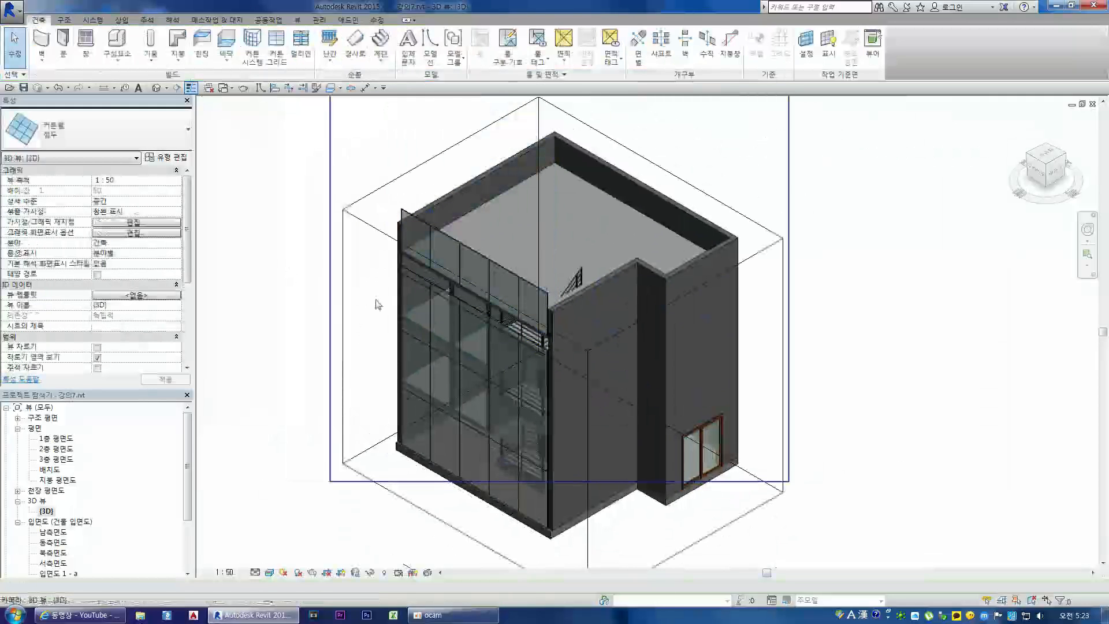
Extend the section box upward above the roof and change the pasted curtain wall to the basic wall type 일반 - 200mm
left_click(755, 256)
left_click_drag(562, 223, 571, 102)
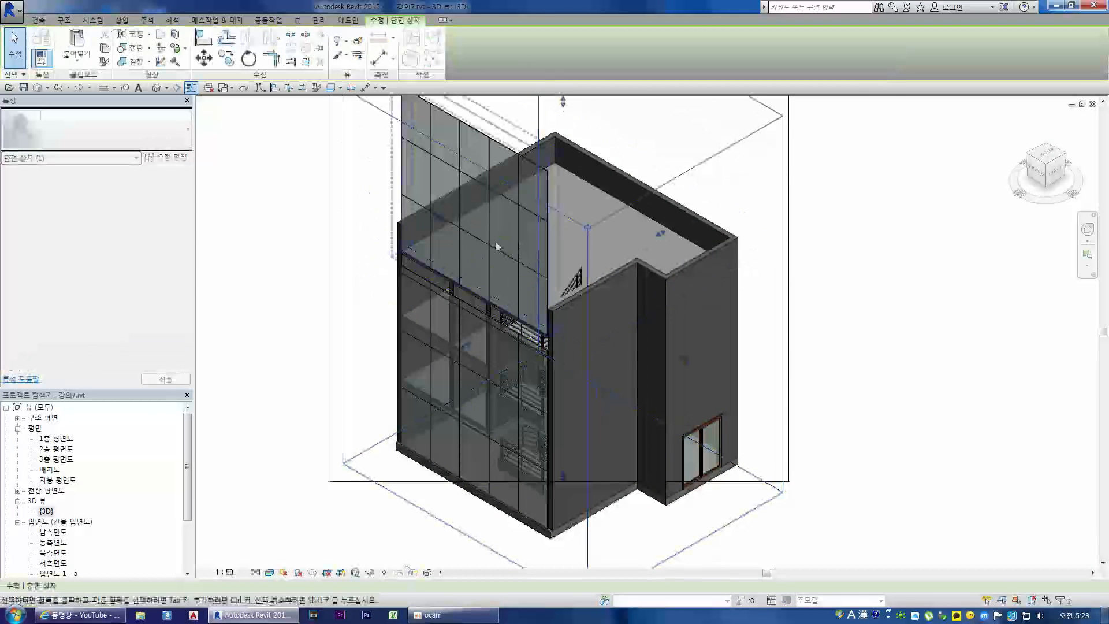
left_click(518, 246)
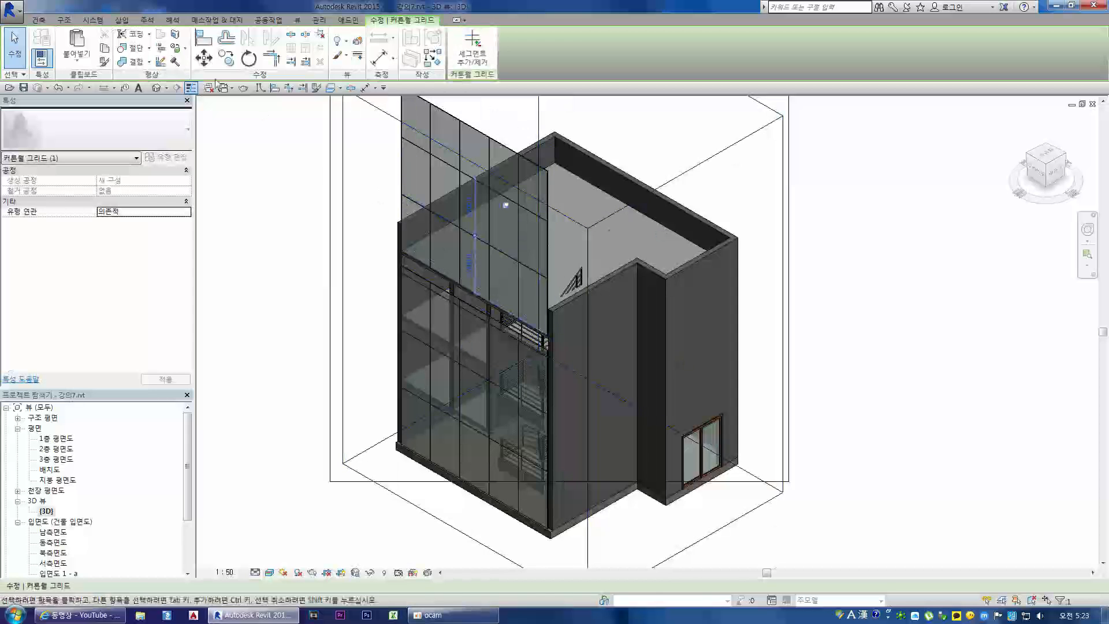
left_click(403, 156)
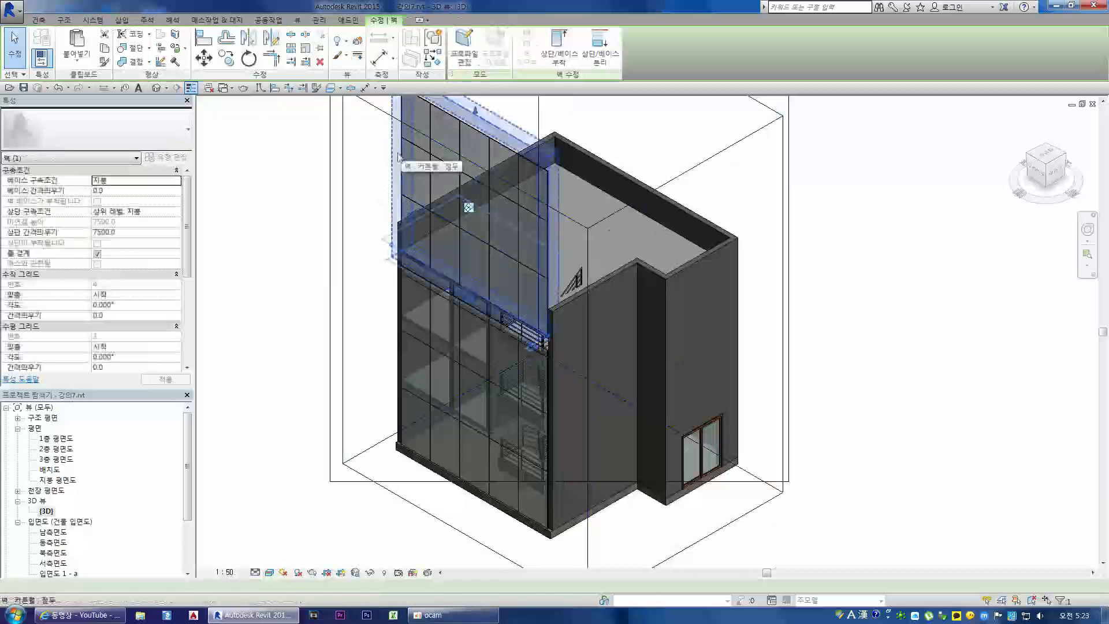
left_click(189, 127)
left_click(101, 211)
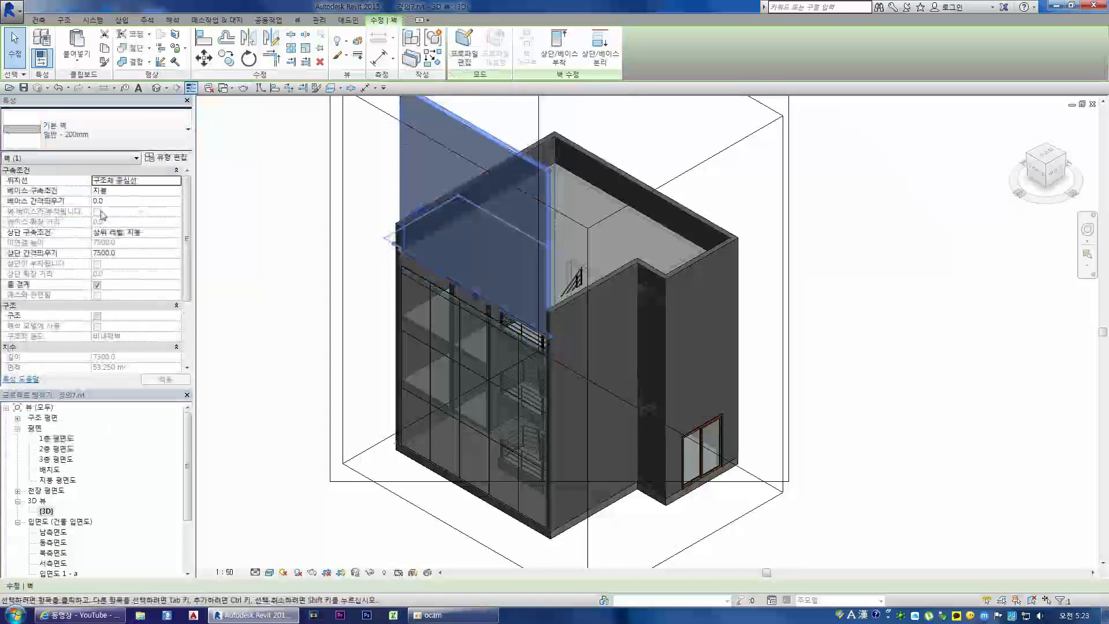
Set the pasted wall's base offset (베이스 간격띄우기) to -600 and reduce its top offset to match the adjoining parapet height
left_click(166, 202)
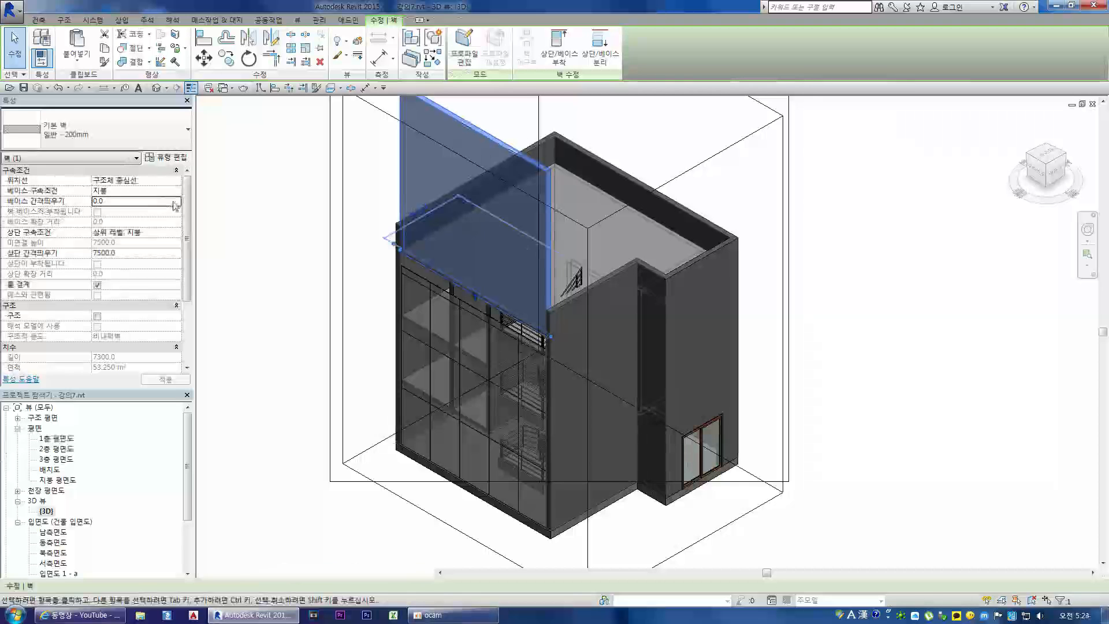
left_click(139, 201)
key("BackSpace")
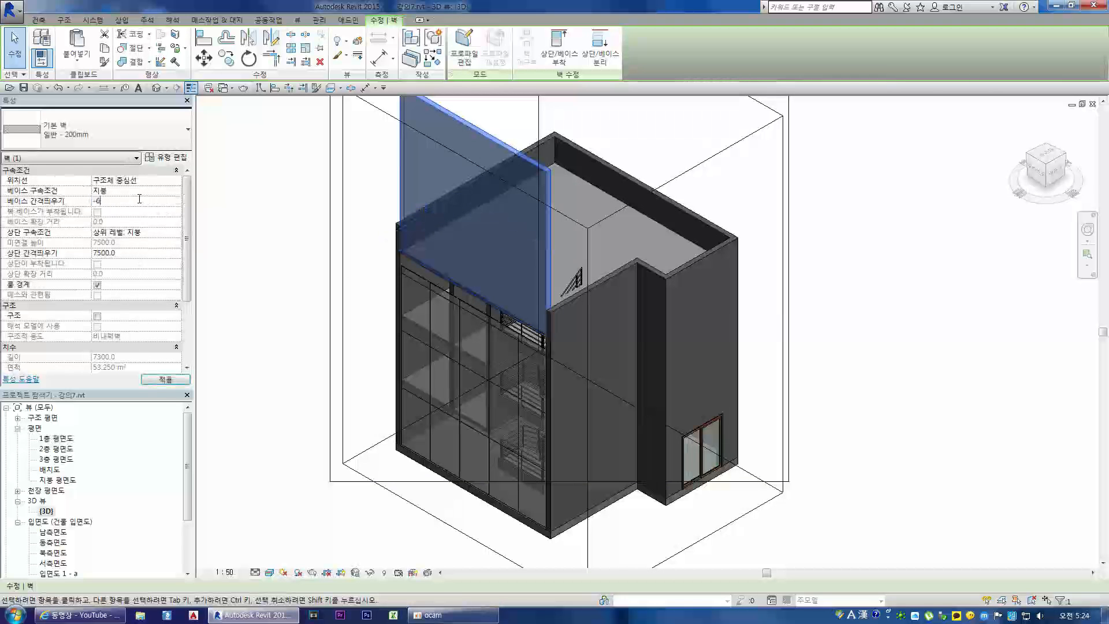
left_click(142, 254)
left_click(166, 201)
type("0")
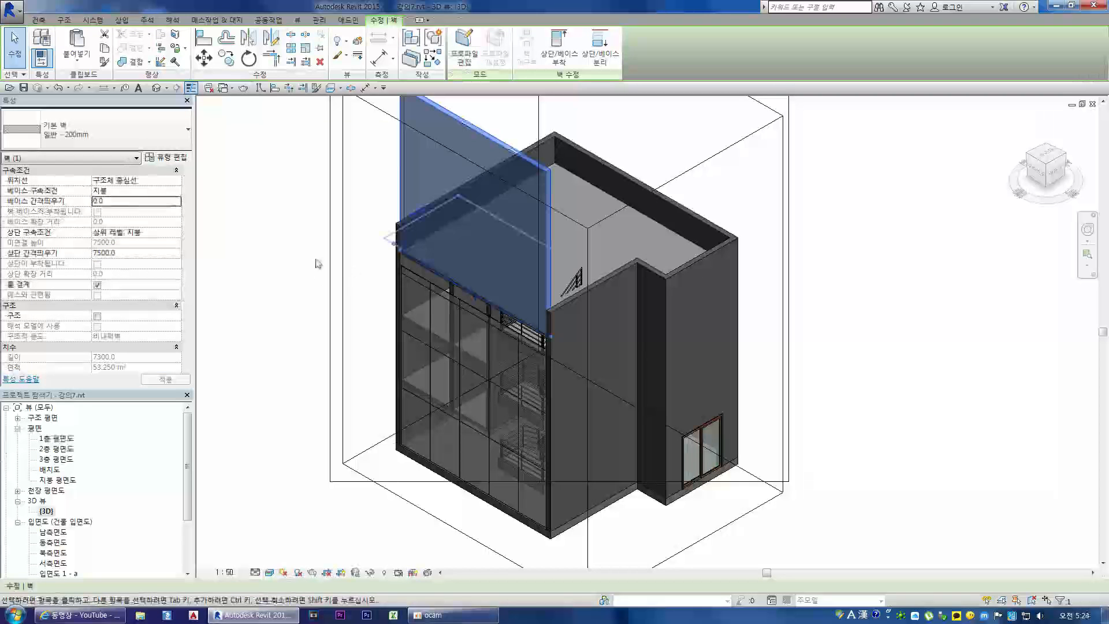
key("Return")
type("-600")
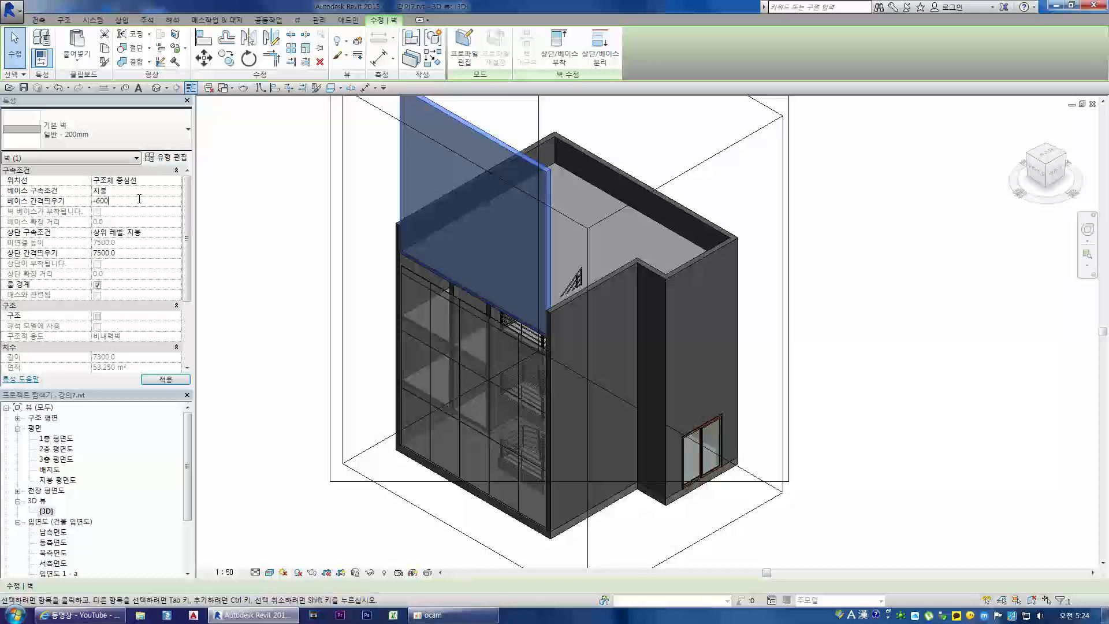
left_click(141, 254)
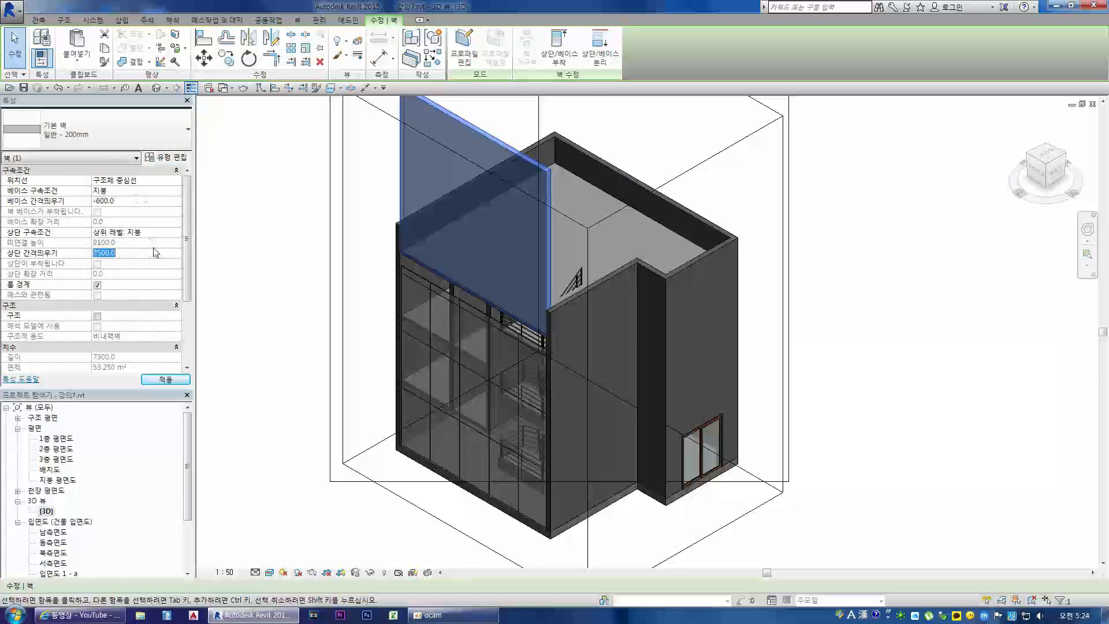
left_click(210, 214)
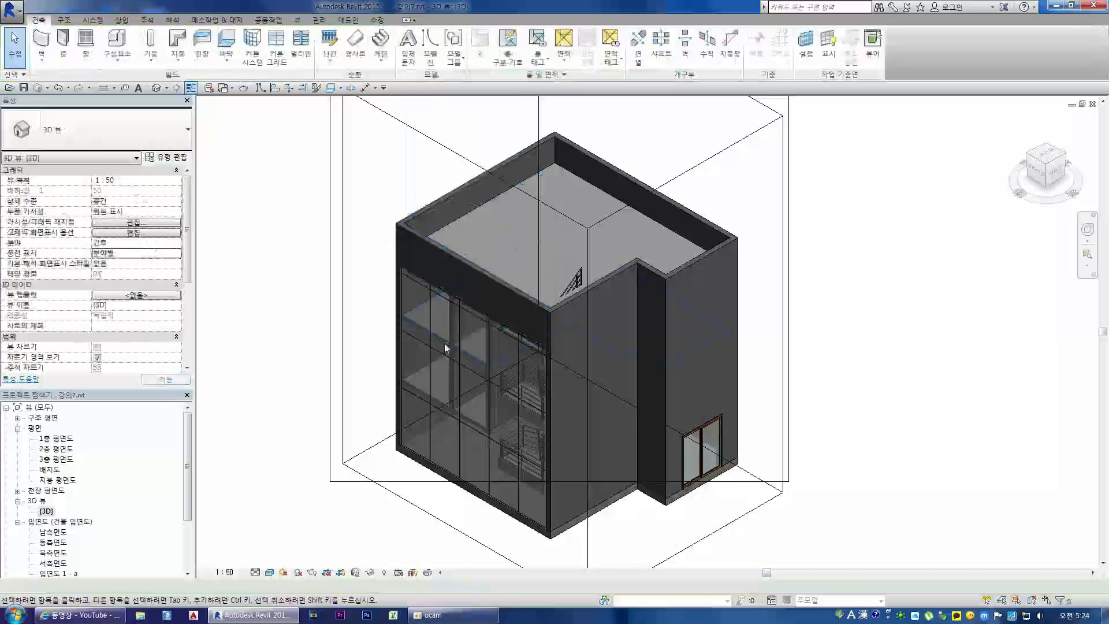
Check the finished facade in 3D, and open the 1층 평면도 and 2층 평면도 floor plans in turn
scroll(487, 338, "up", 3)
scroll(518, 304, "down", 2)
scroll(519, 301, "up", 2)
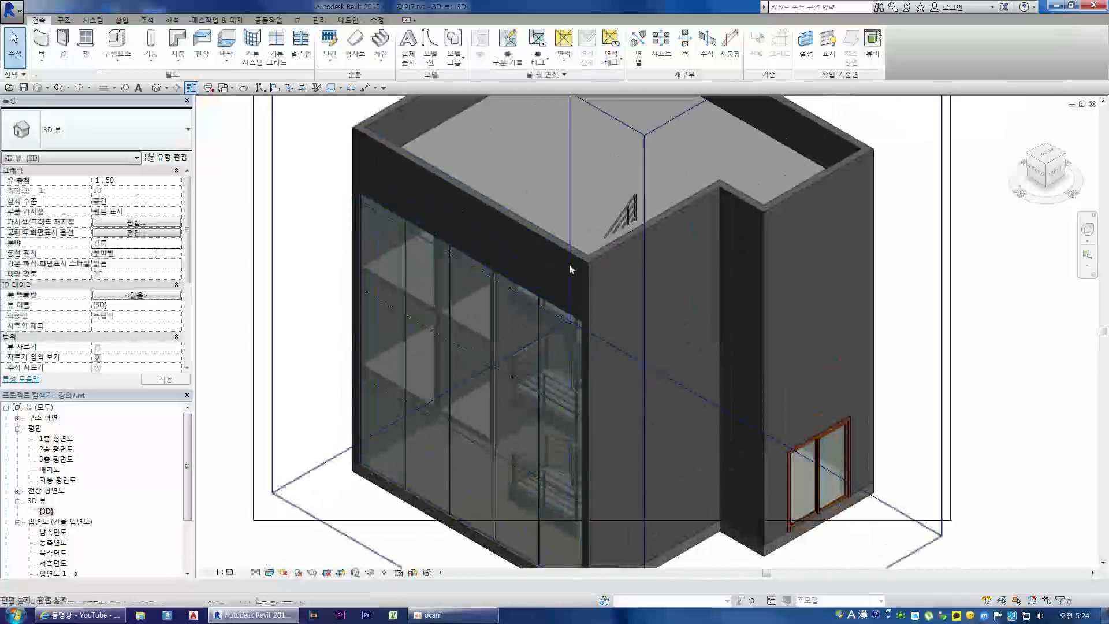
scroll(549, 271, "down", 1)
scroll(380, 393, "up", 1)
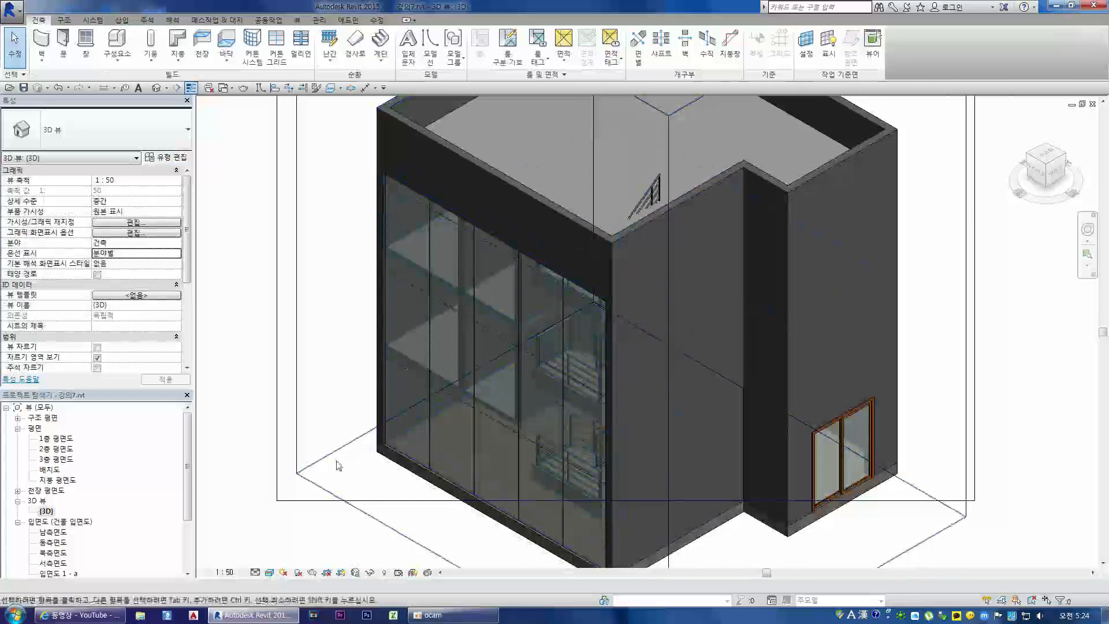
double_click(58, 439)
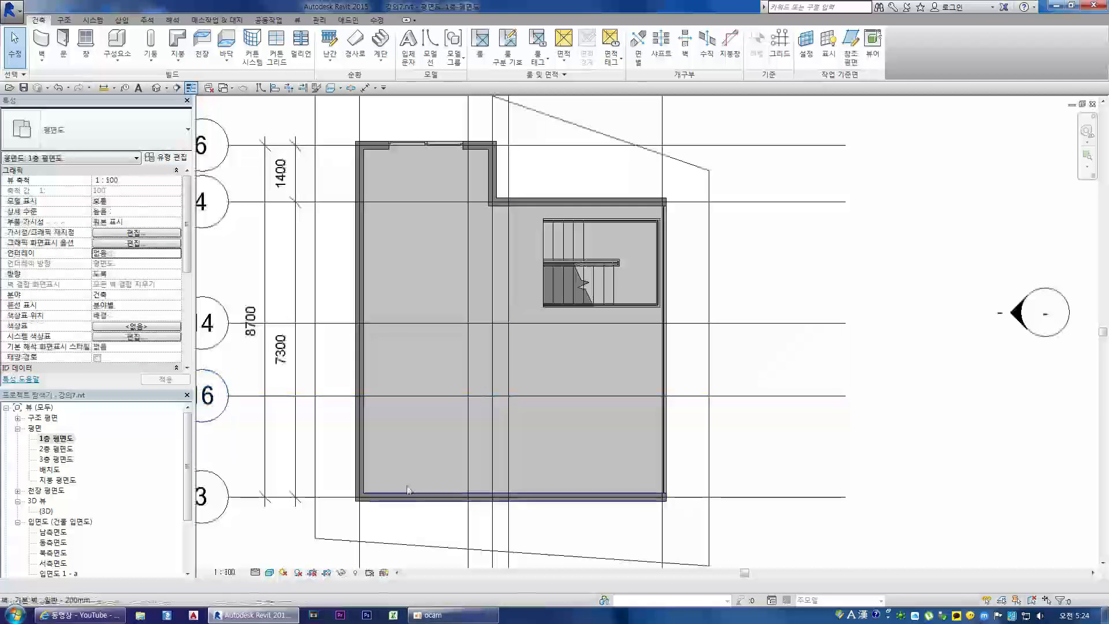
double_click(56, 448)
scroll(669, 344, "down", 3)
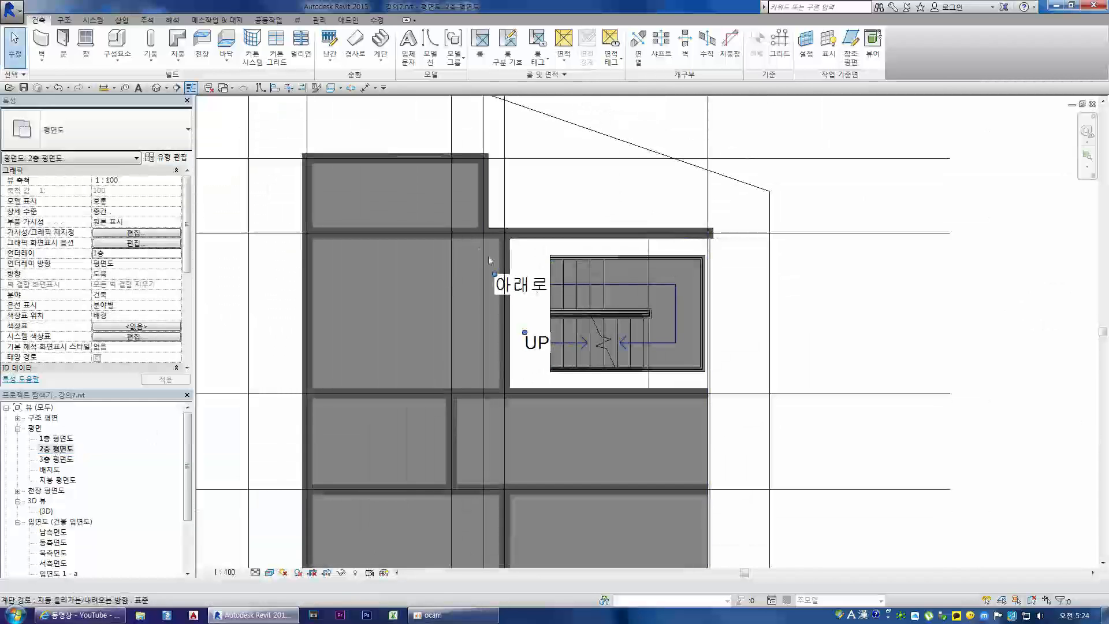
Start a component stair on the 2층 plan and sketch a rectangular landing about 743 by 2800 mm between the wall and the existing stair
scroll(473, 285, "up", 2)
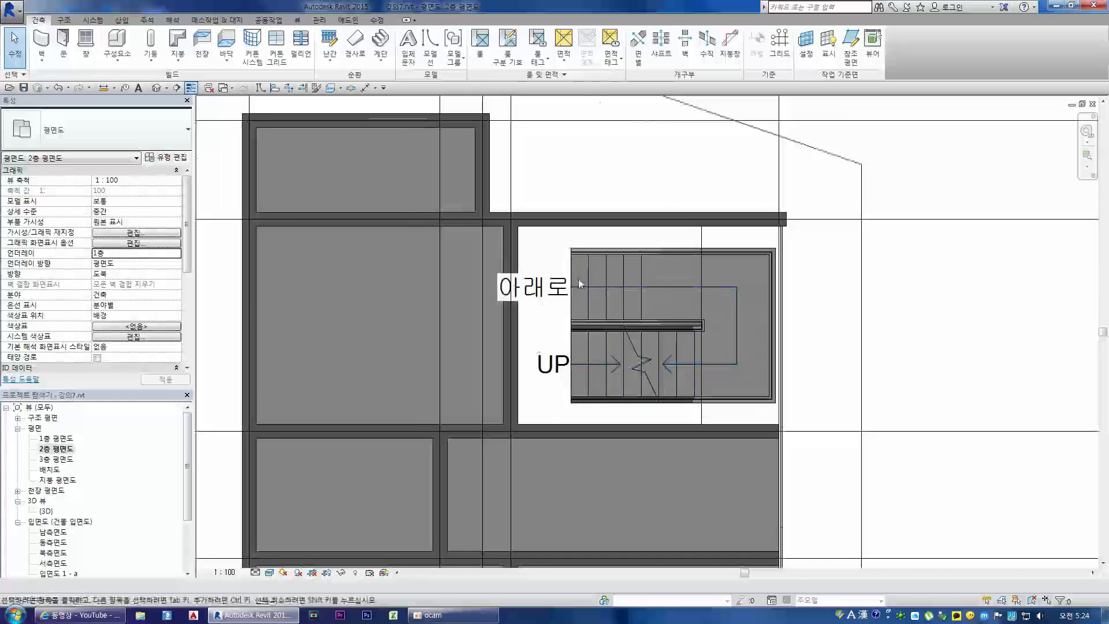
scroll(578, 276, "down", 1)
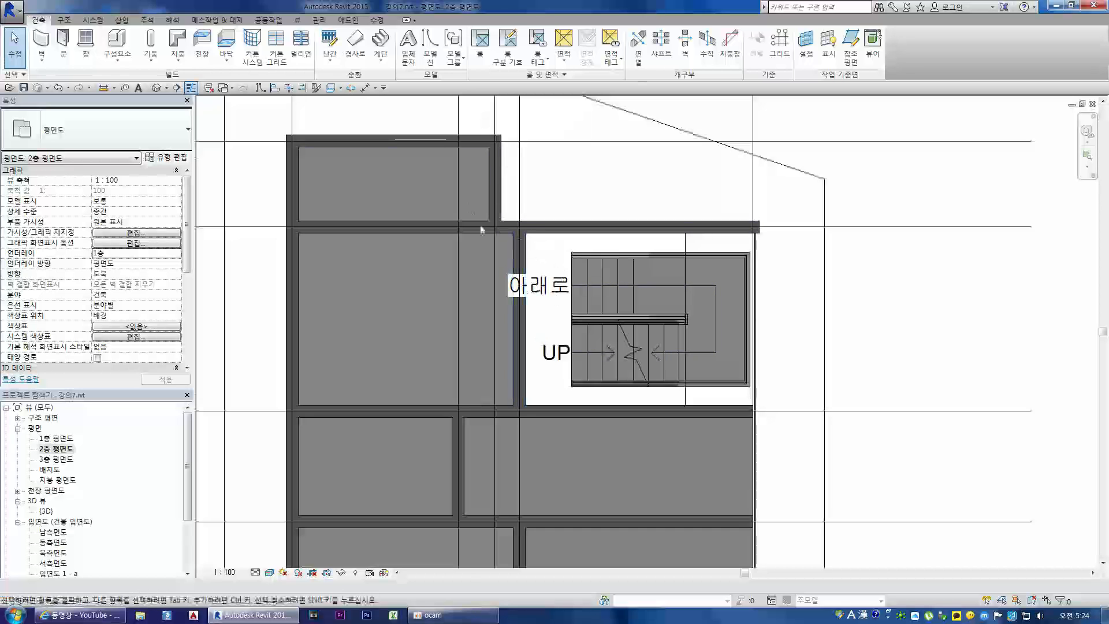
left_click(381, 61)
left_click(410, 81)
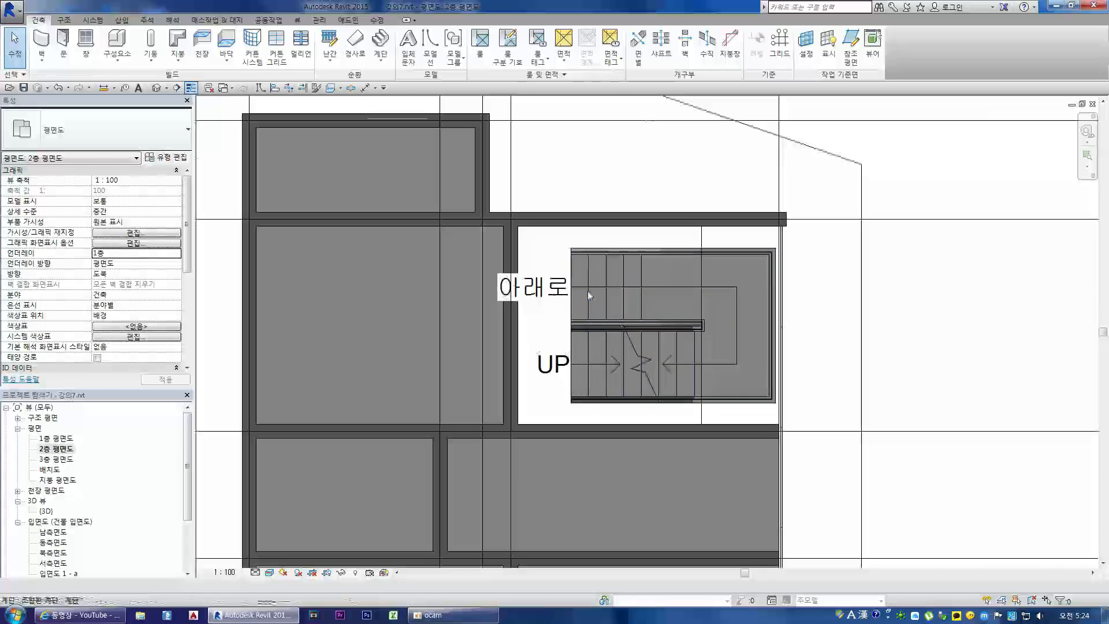
scroll(589, 294, "down", 1)
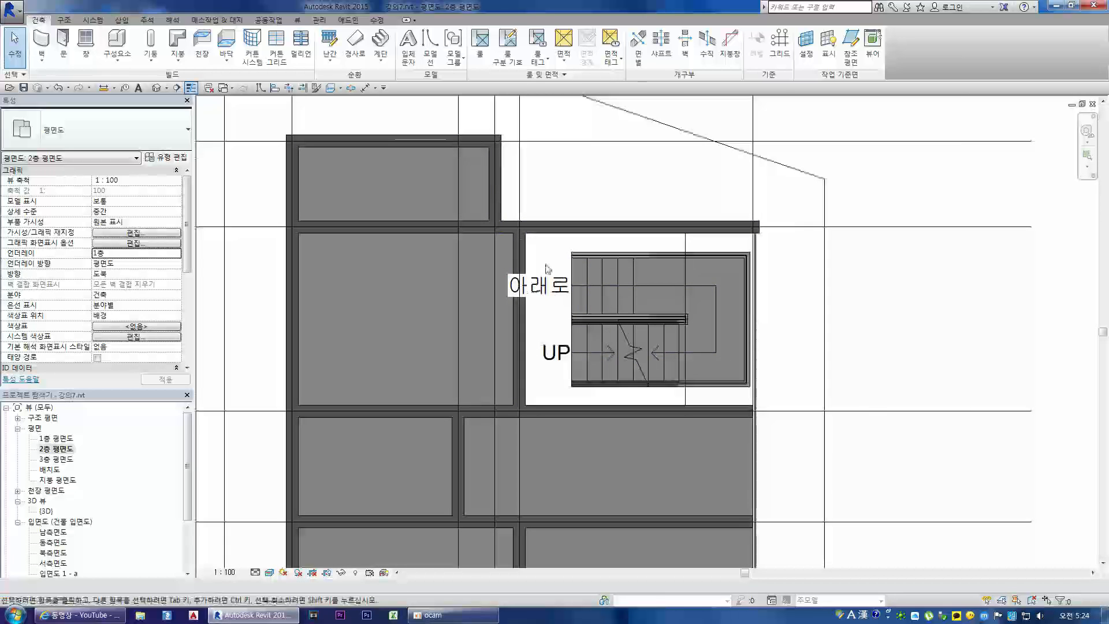
left_click(382, 61)
left_click(429, 82)
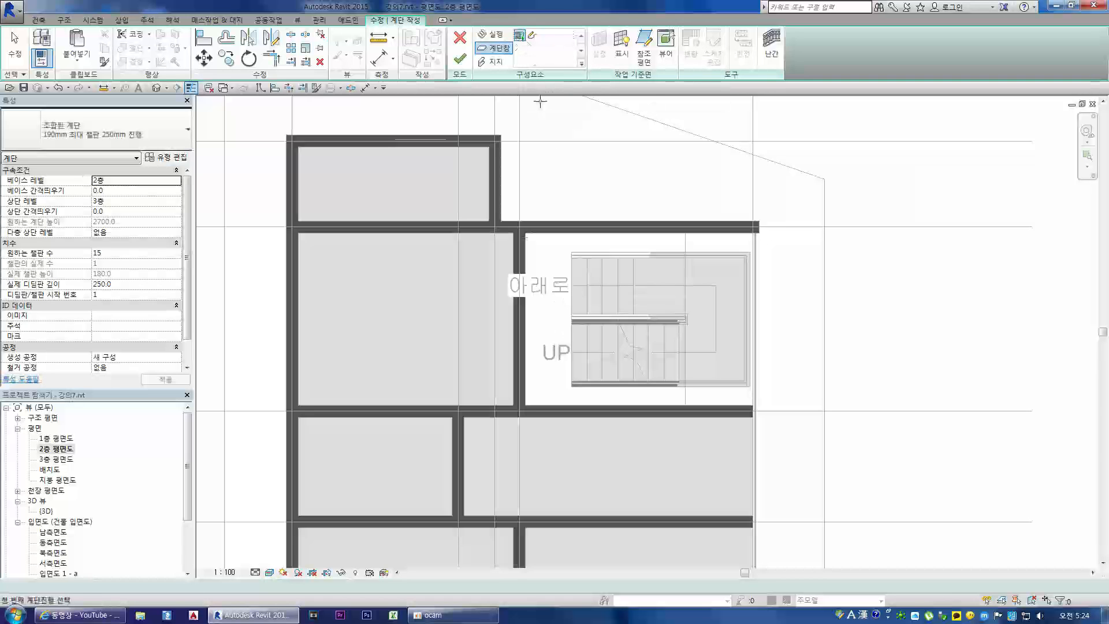
left_click(533, 38)
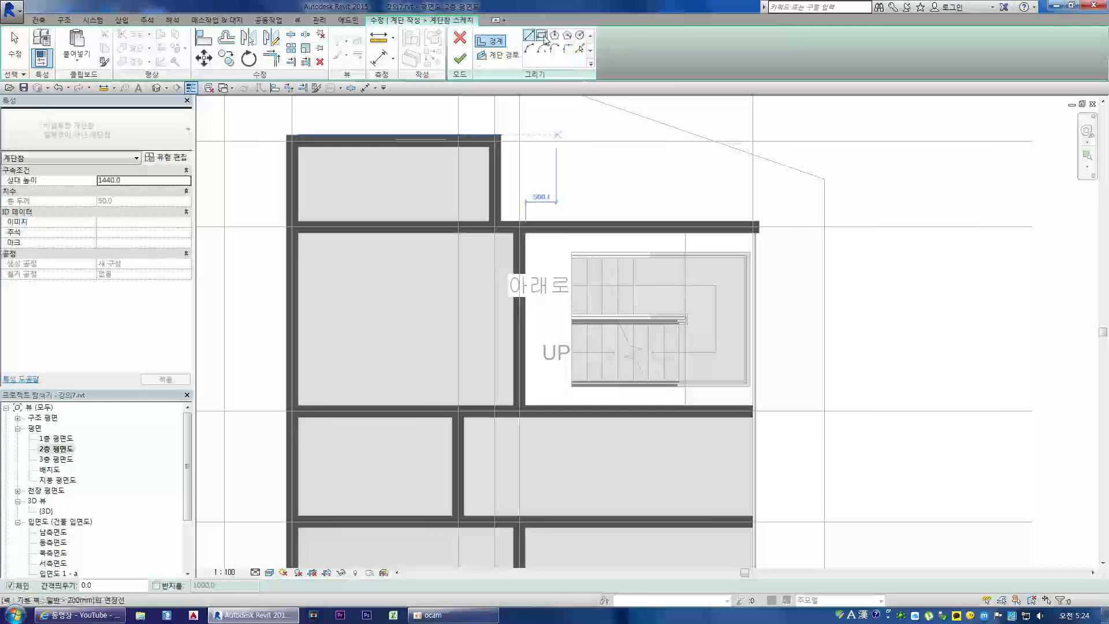
left_click(526, 233)
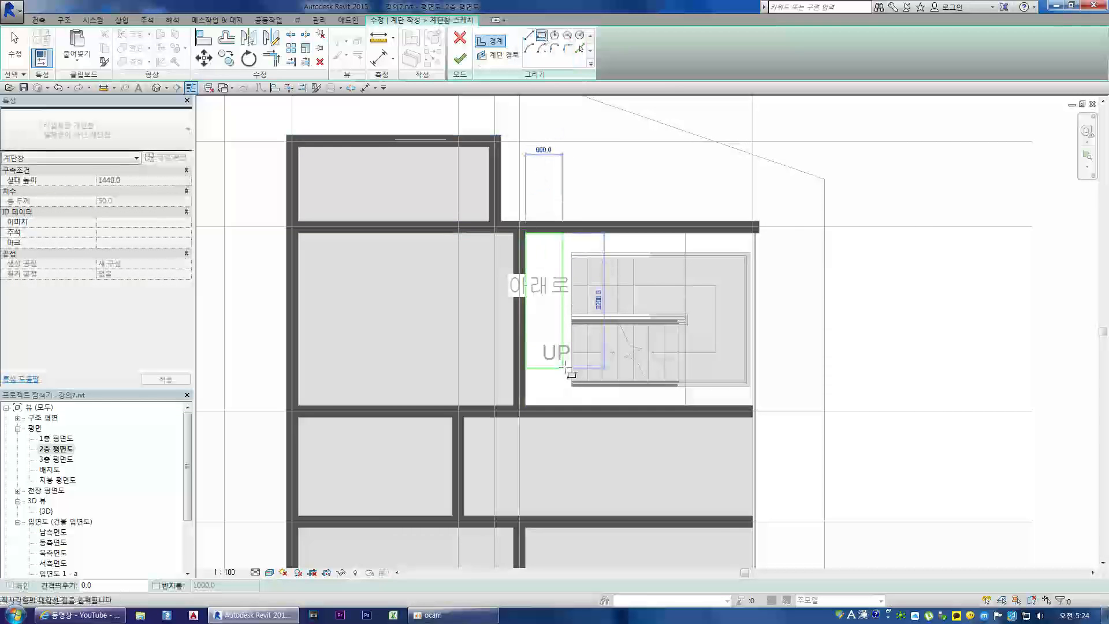
left_click(571, 405)
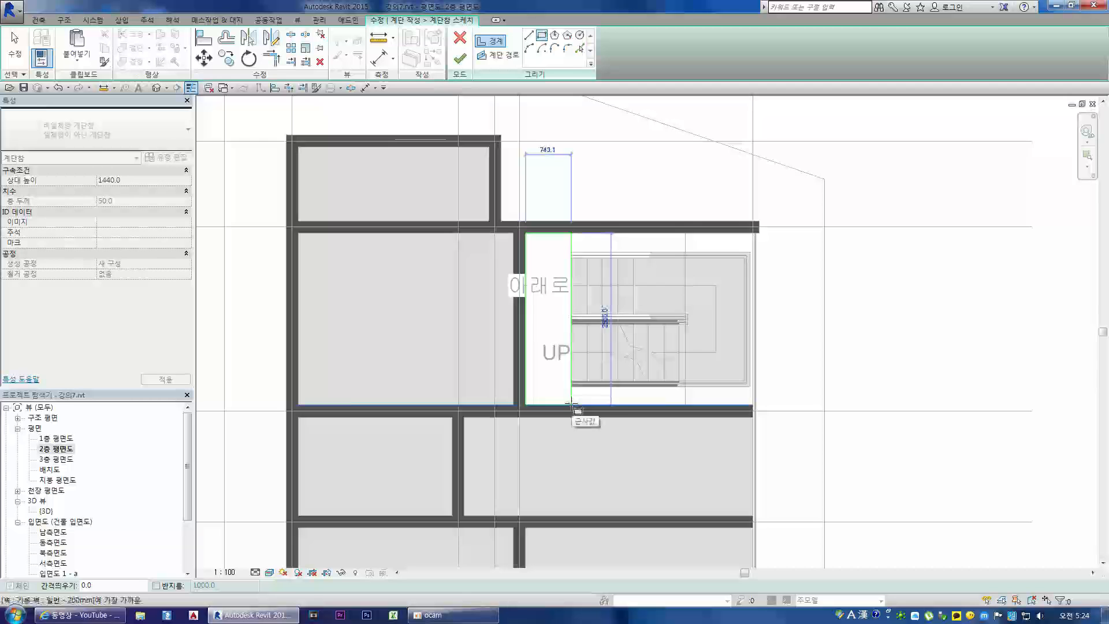
left_click(459, 58)
left_click(627, 399)
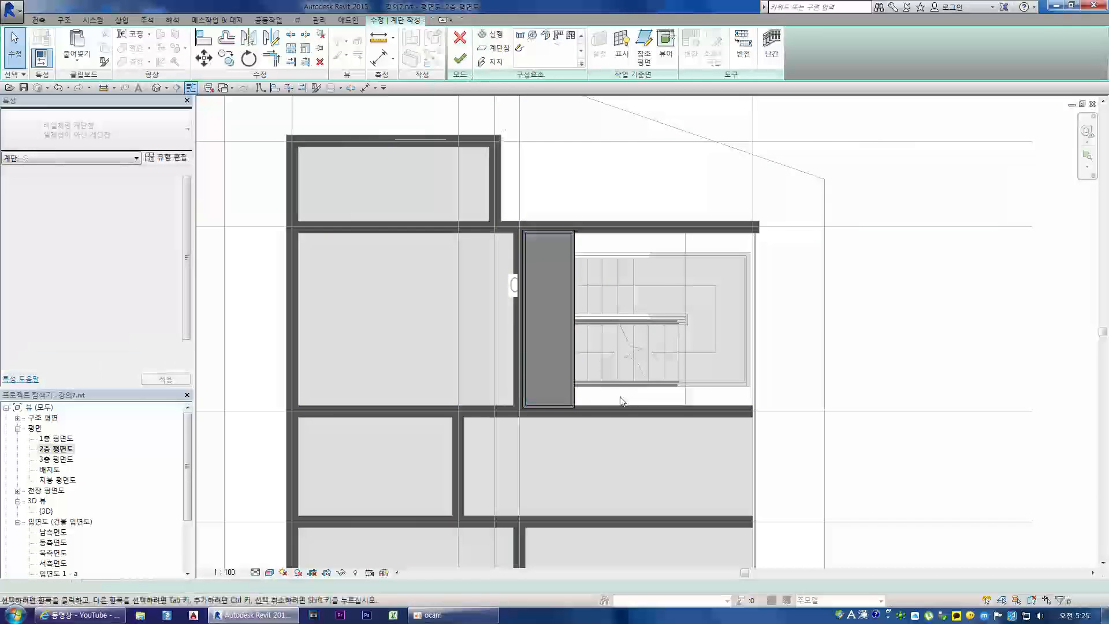
Finish the stair landing in the 3D view, dismiss the warnings and inspect the stairwell through the exterior wall
double_click(47, 512)
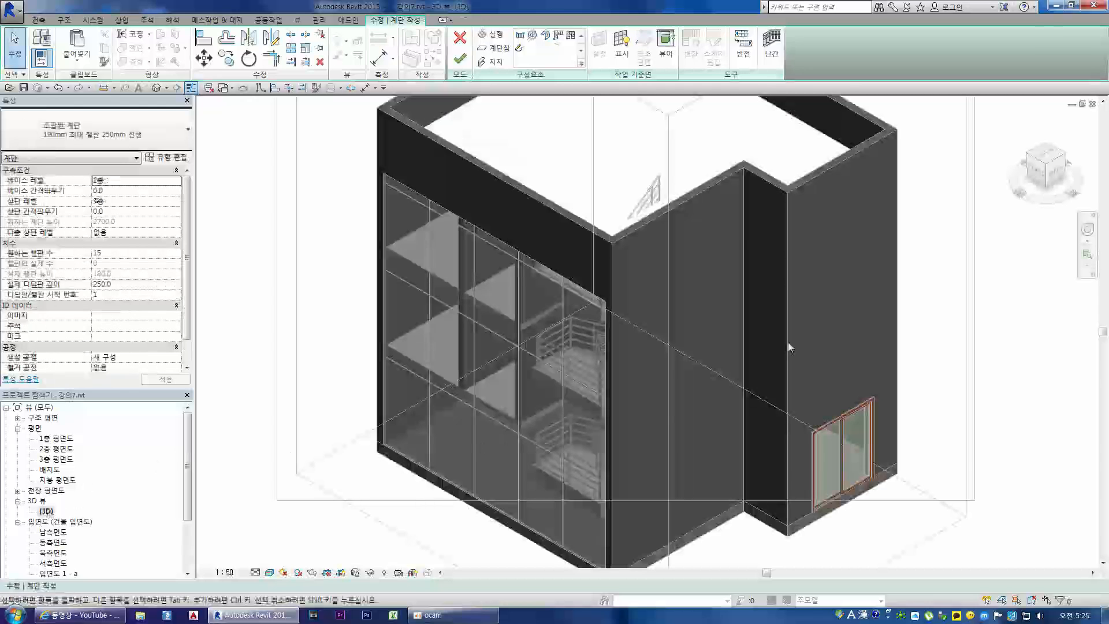
left_click(460, 58)
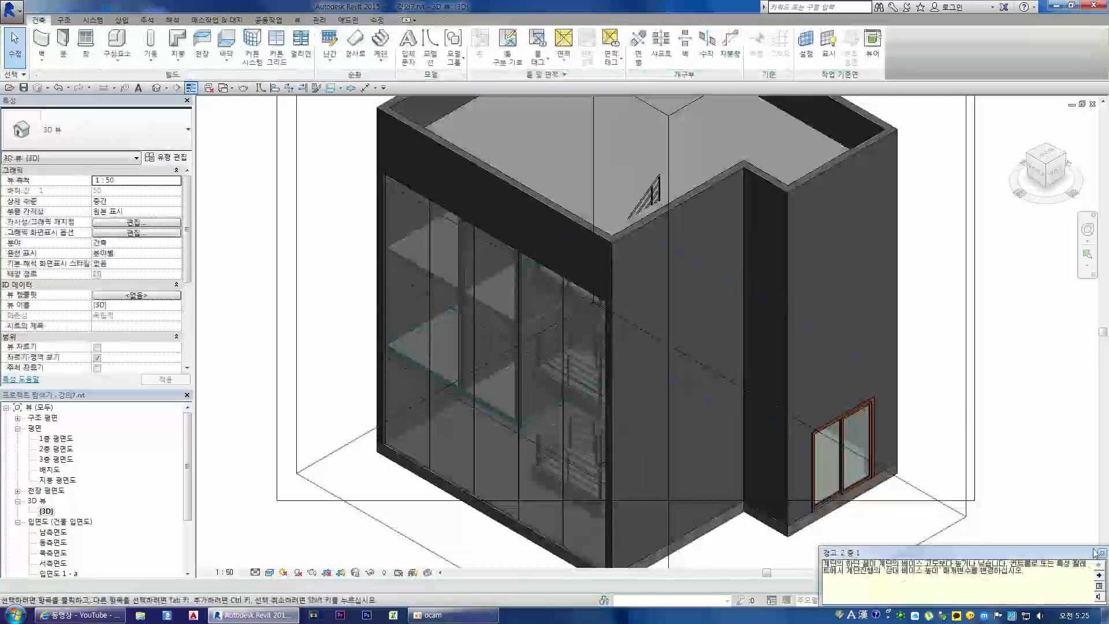
left_click(1096, 552)
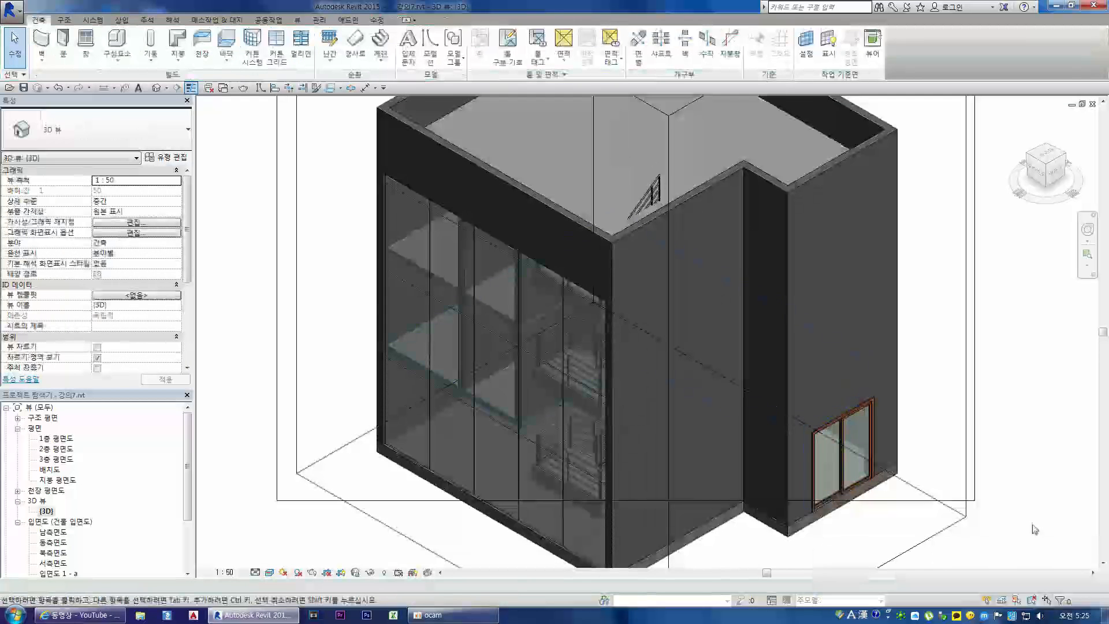
left_click(970, 393)
left_click(645, 225)
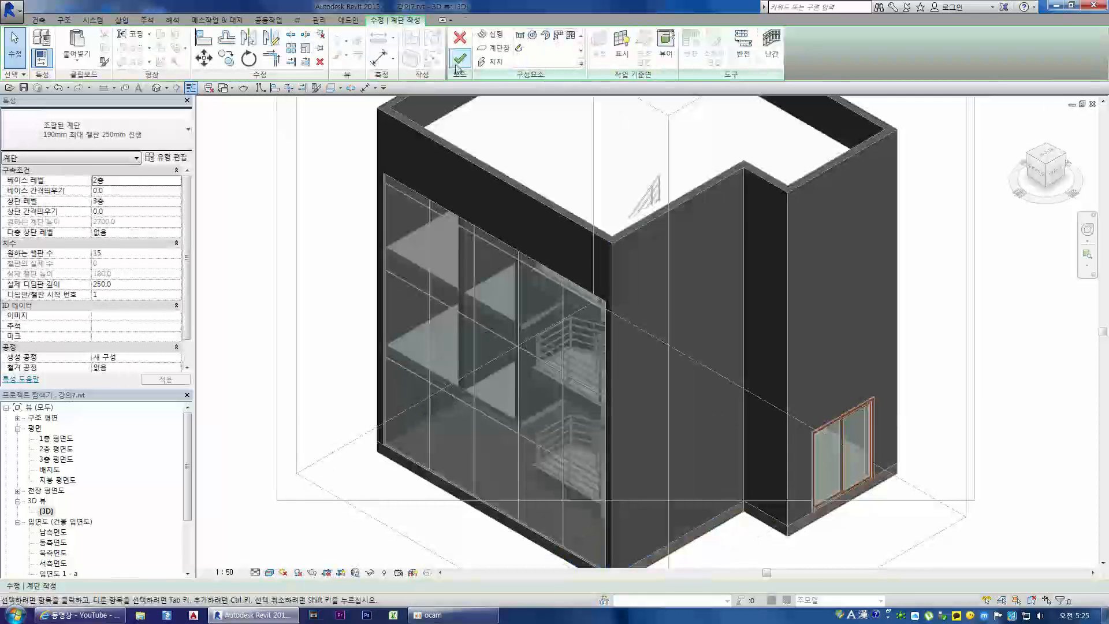
left_click(460, 62)
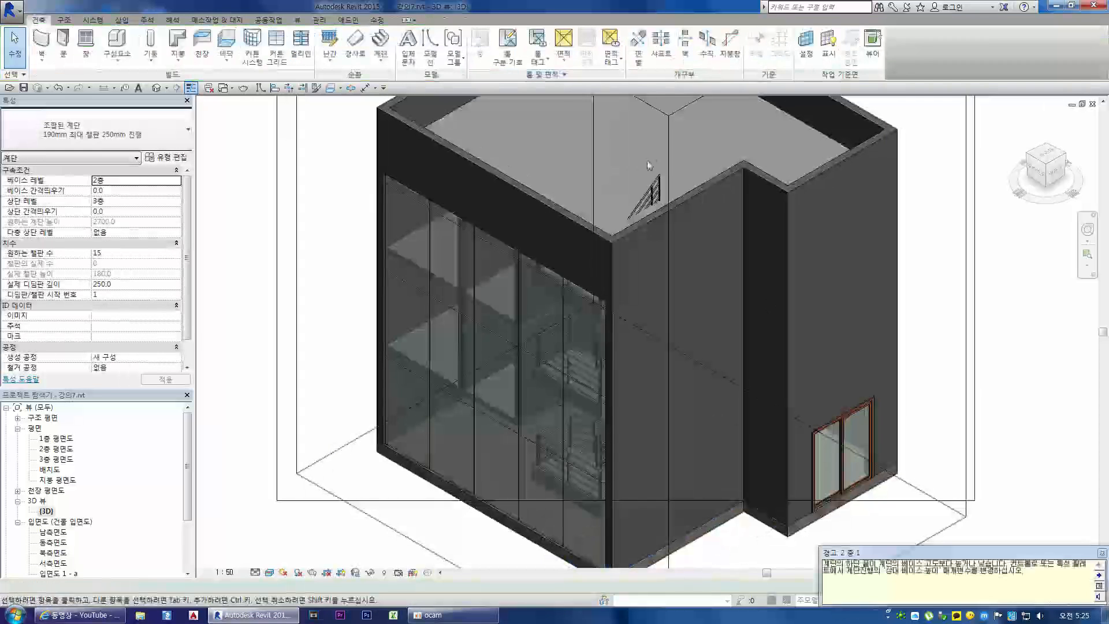
left_click(1101, 553)
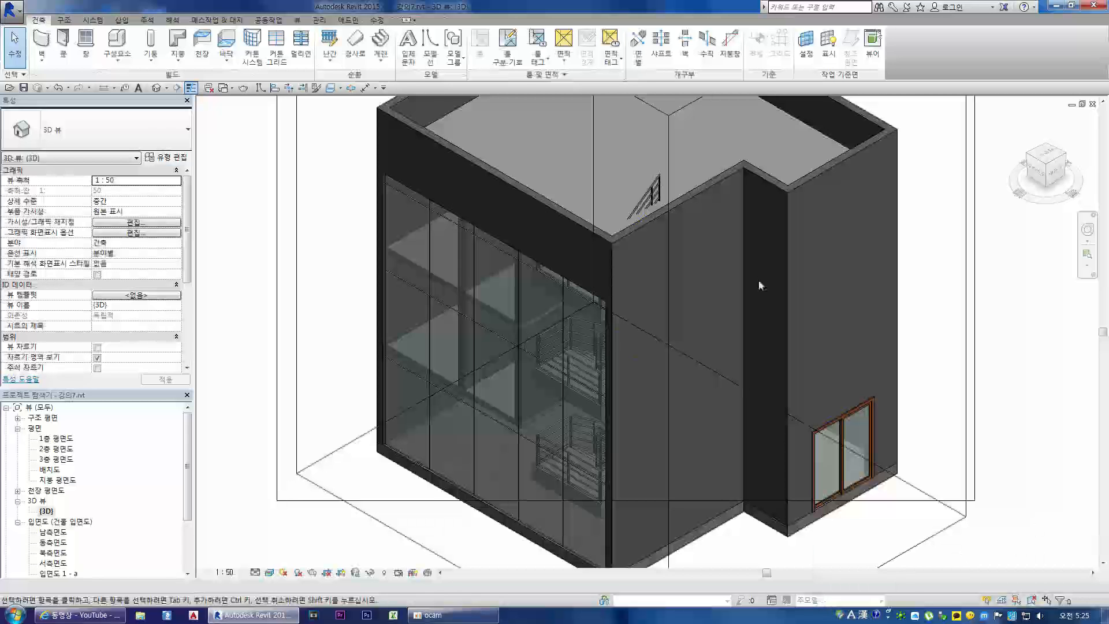
left_click(744, 384)
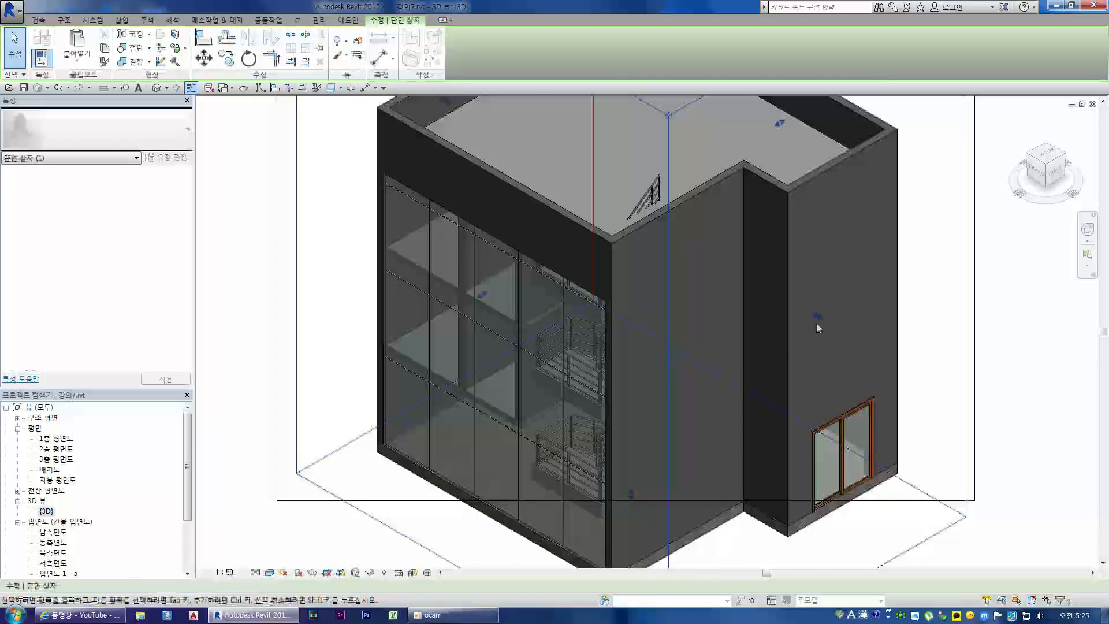
left_click(647, 226)
scroll(668, 420, "up", 2)
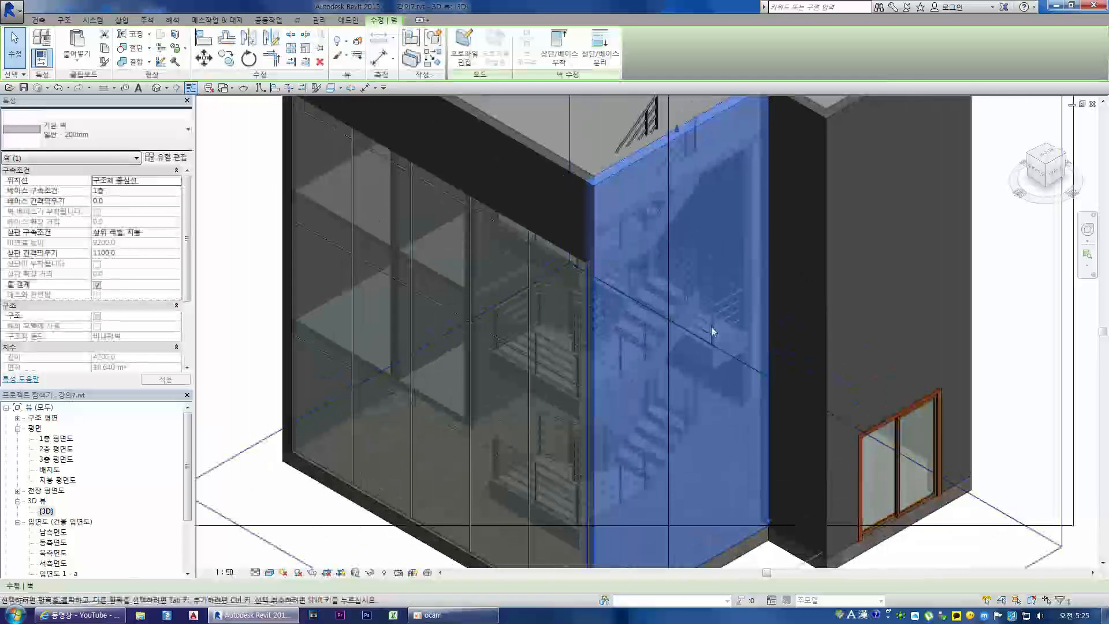
scroll(624, 378, "up", 2)
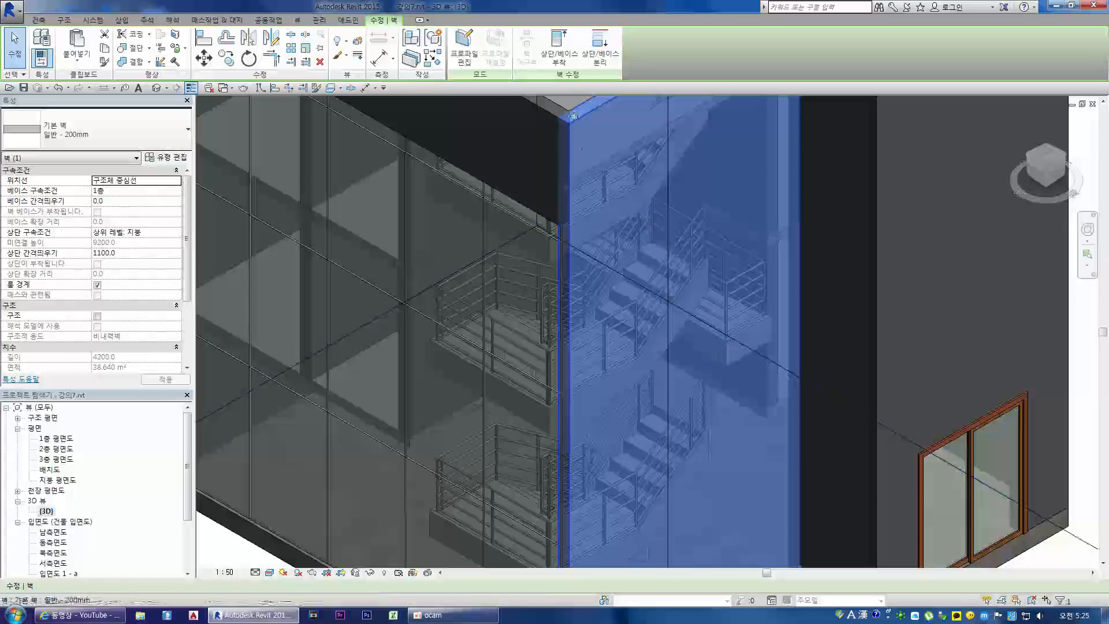
Delete the vertical model line crossing the stair in the 2층 평면도 floor plan
double_click(62, 453)
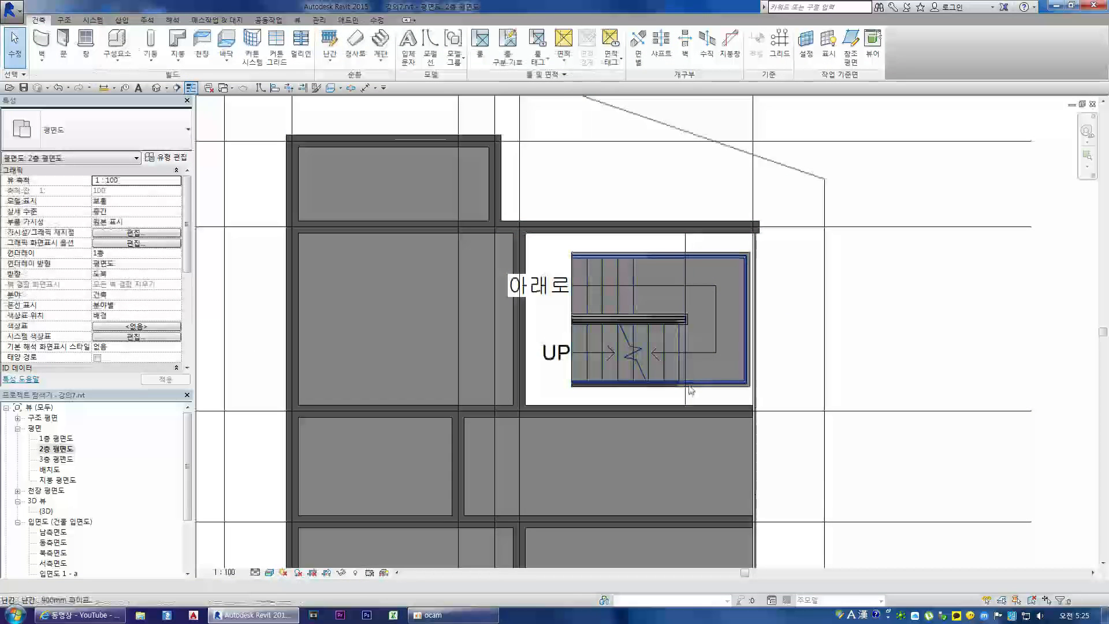
left_click(686, 398)
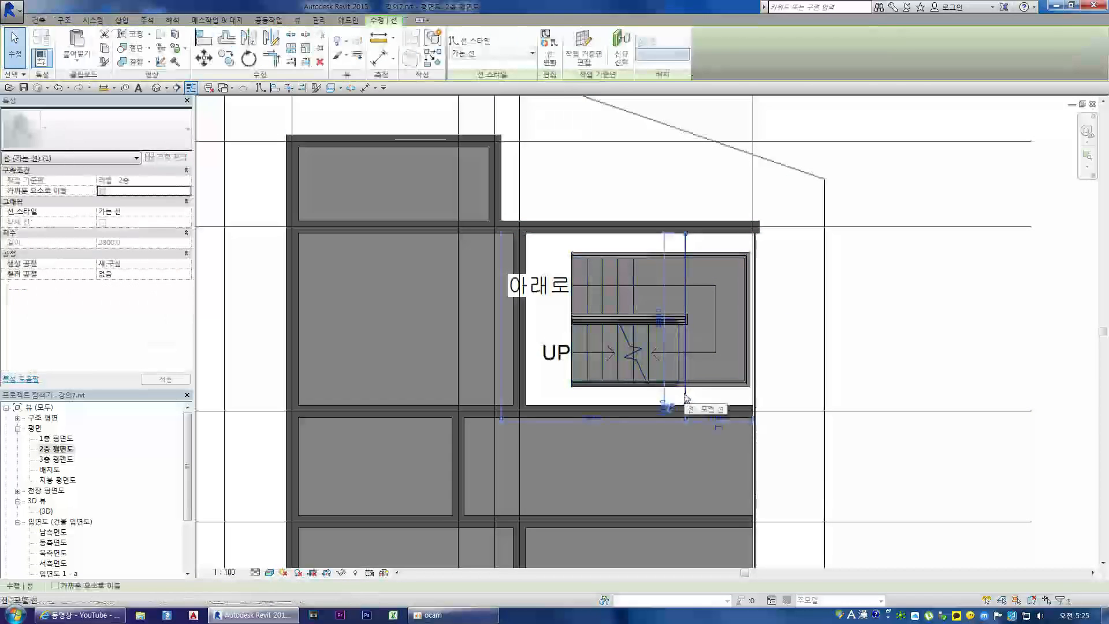
left_click(260, 446)
Find the sketched landing beside the stair in the 3층 평면도 floor plan and delete it
double_click(71, 440)
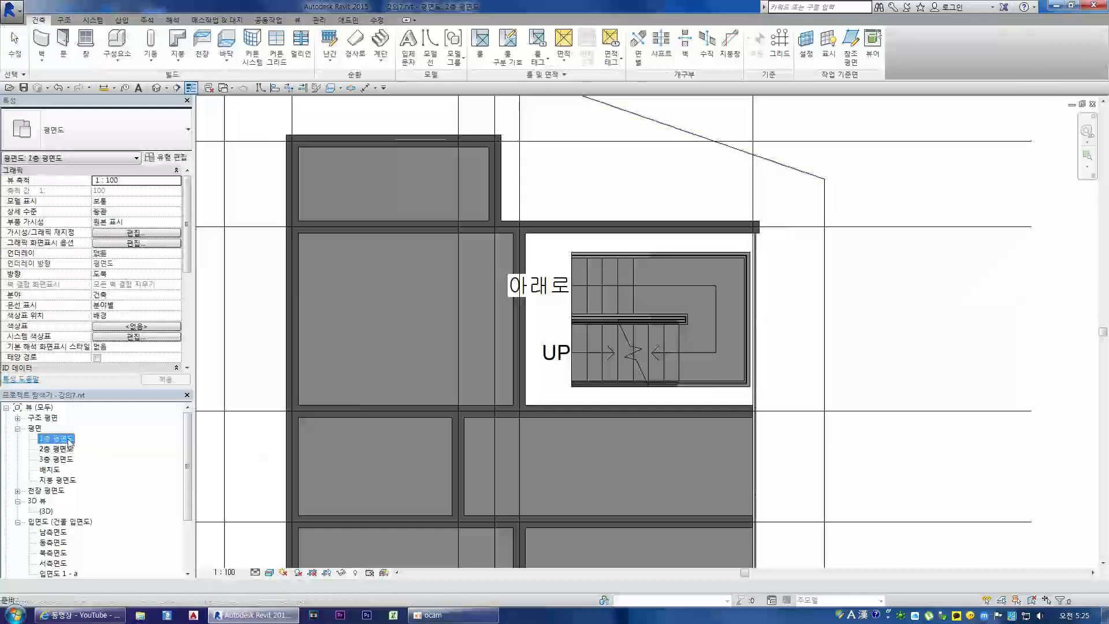
double_click(68, 459)
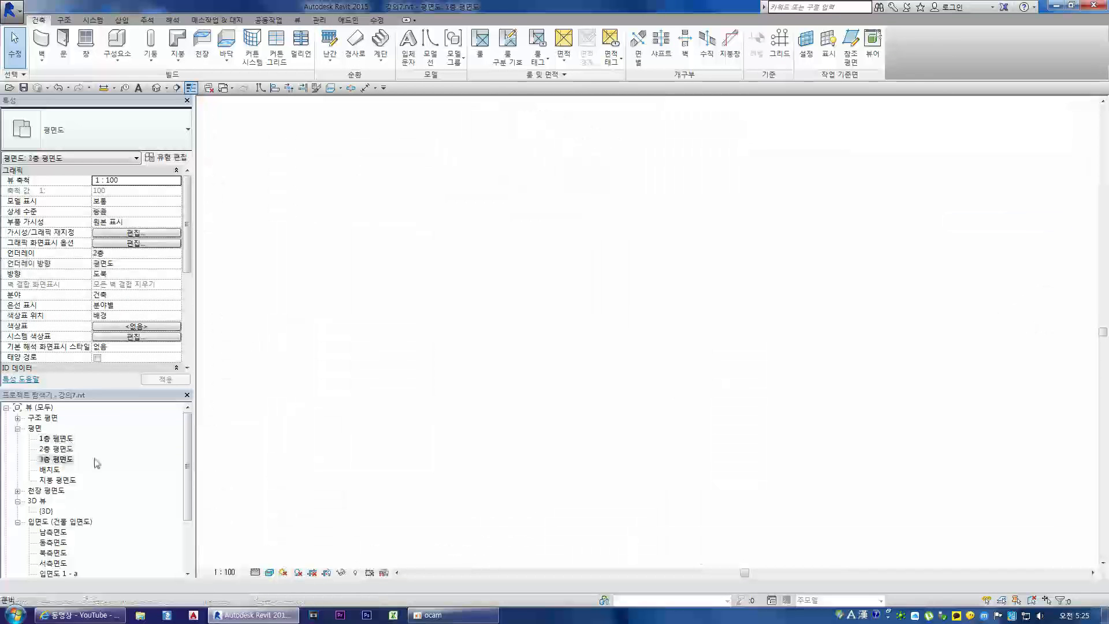
scroll(459, 396, "up", 4)
scroll(632, 344, "up", 5)
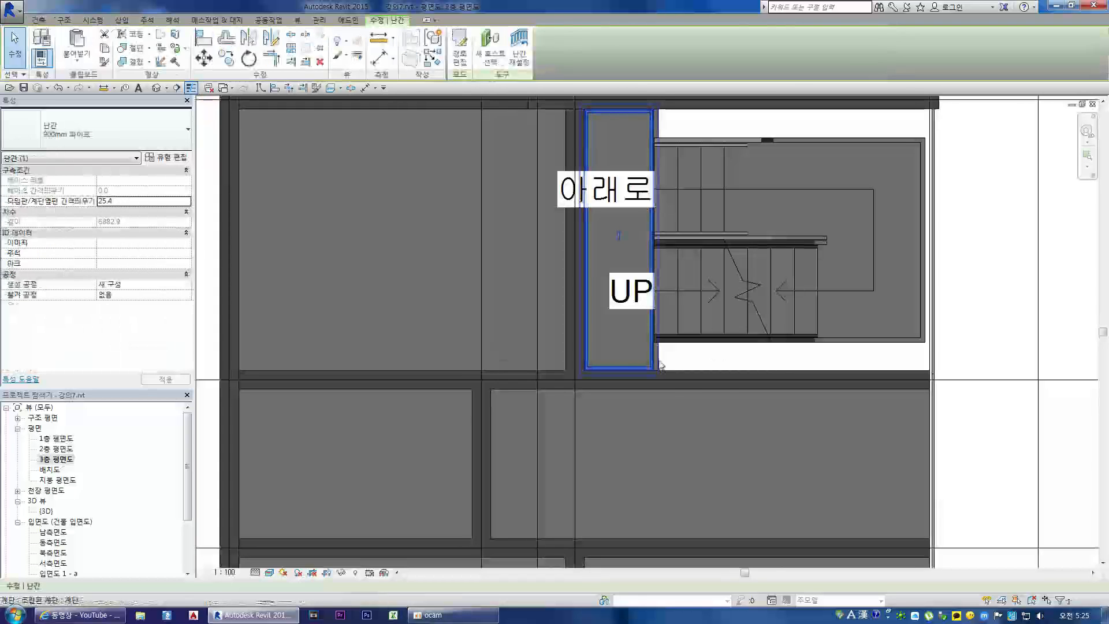
scroll(656, 364, "up", 1)
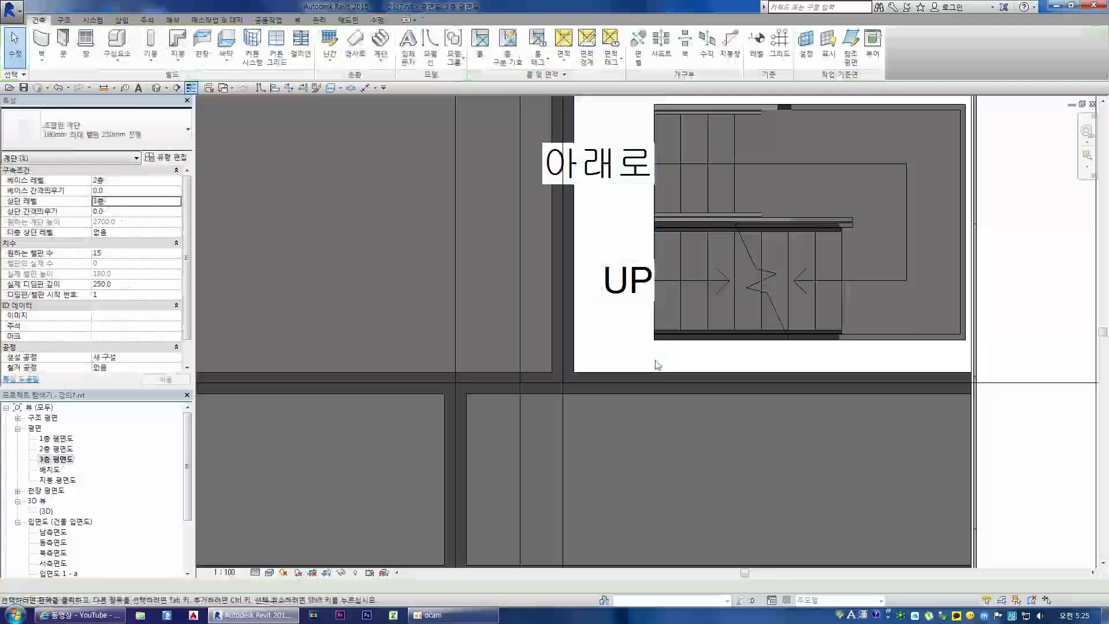
scroll(644, 365, "down", 2)
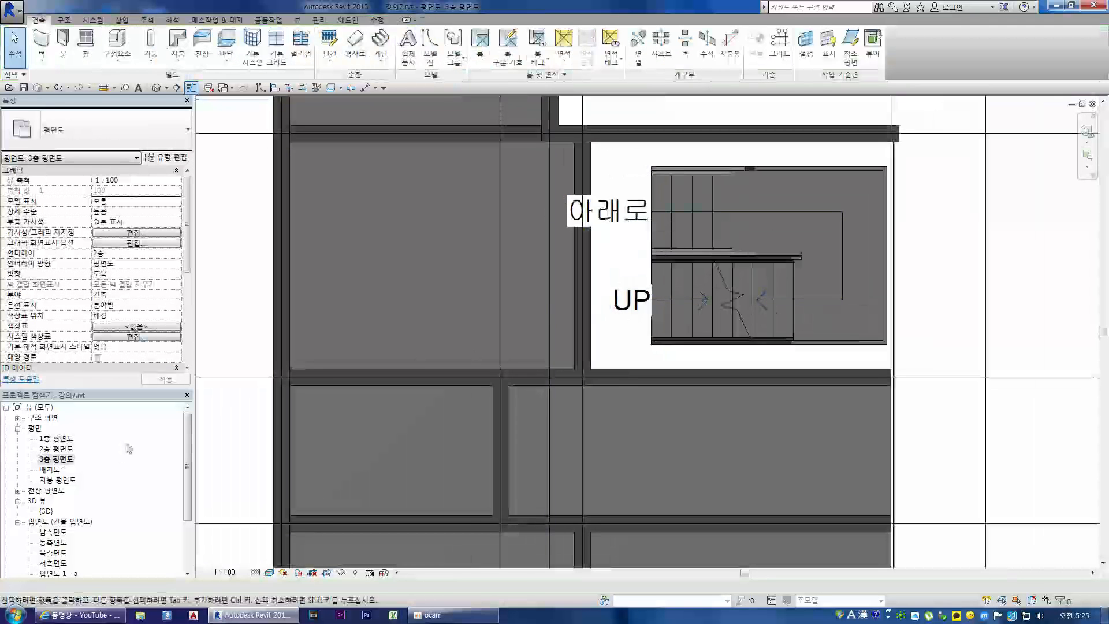
scroll(641, 350, "down", 1)
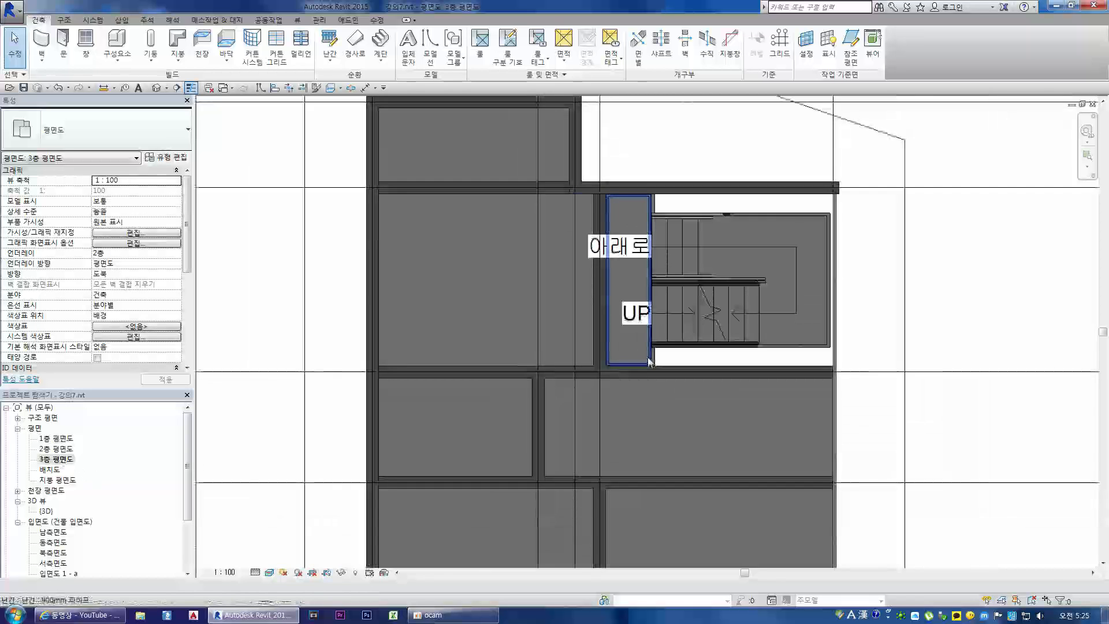
scroll(648, 359, "up", 1)
left_click(659, 362)
key("Escape")
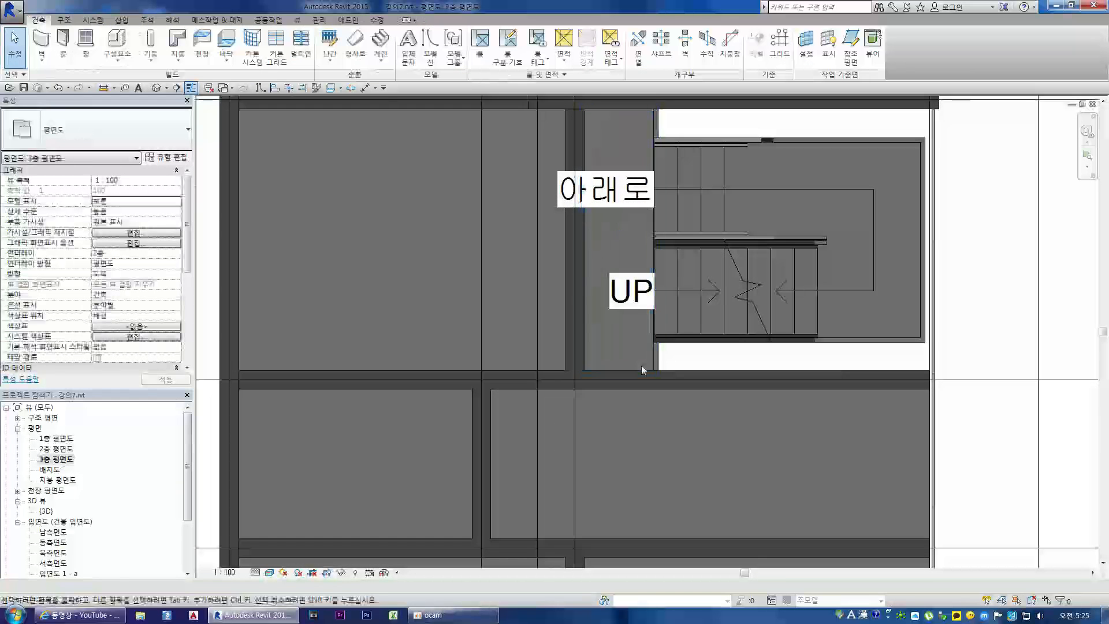
scroll(658, 364, "up", 1)
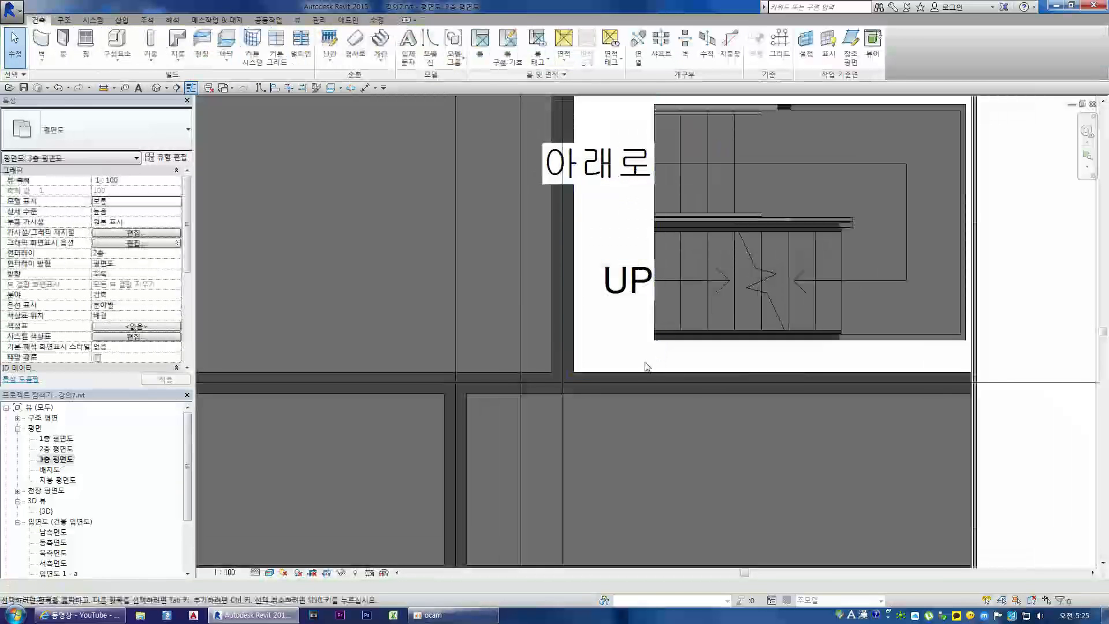
scroll(649, 366, "down", 1)
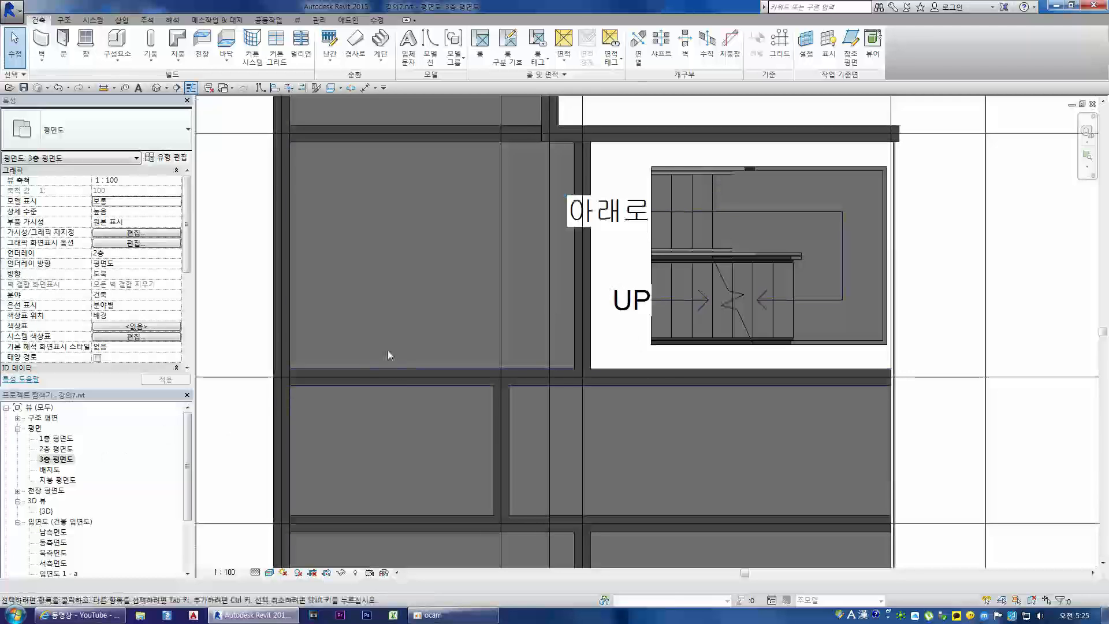
Start a 일반 150mm floor on 2층 and sketch a rectangular boundary about 2600 mm long from the stairwell's upper-left corner beside the stair
double_click(55, 449)
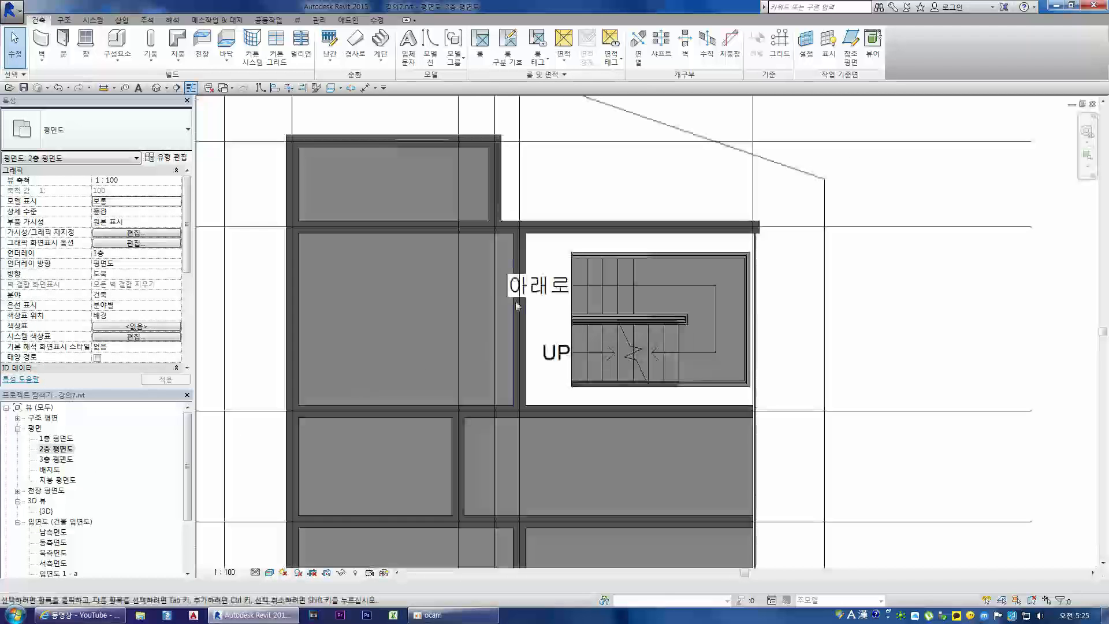
left_click(227, 44)
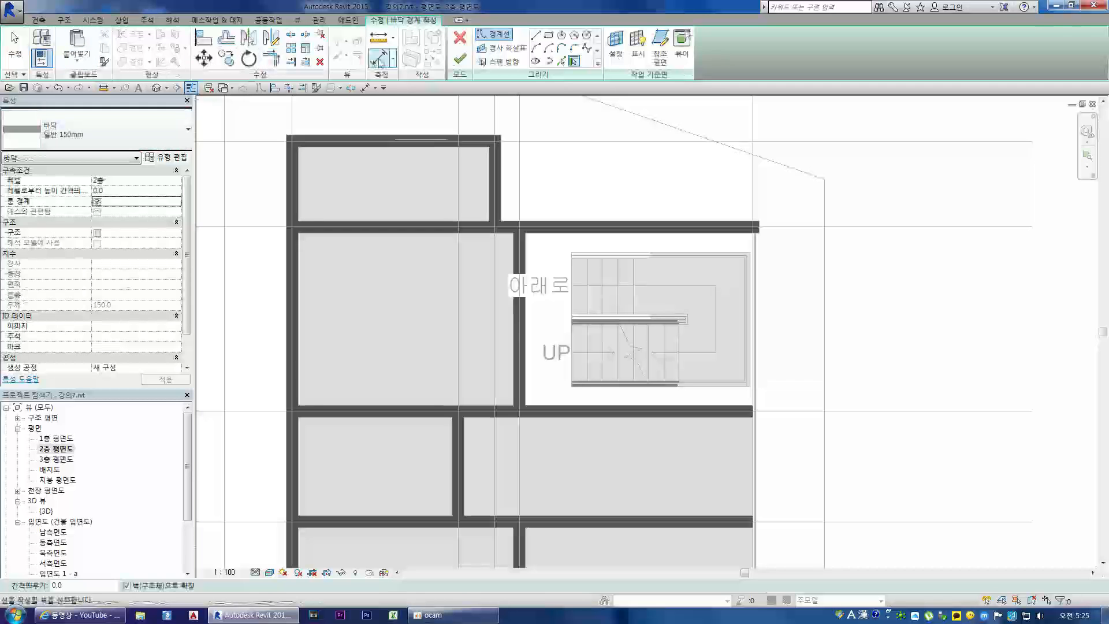
left_click(548, 35)
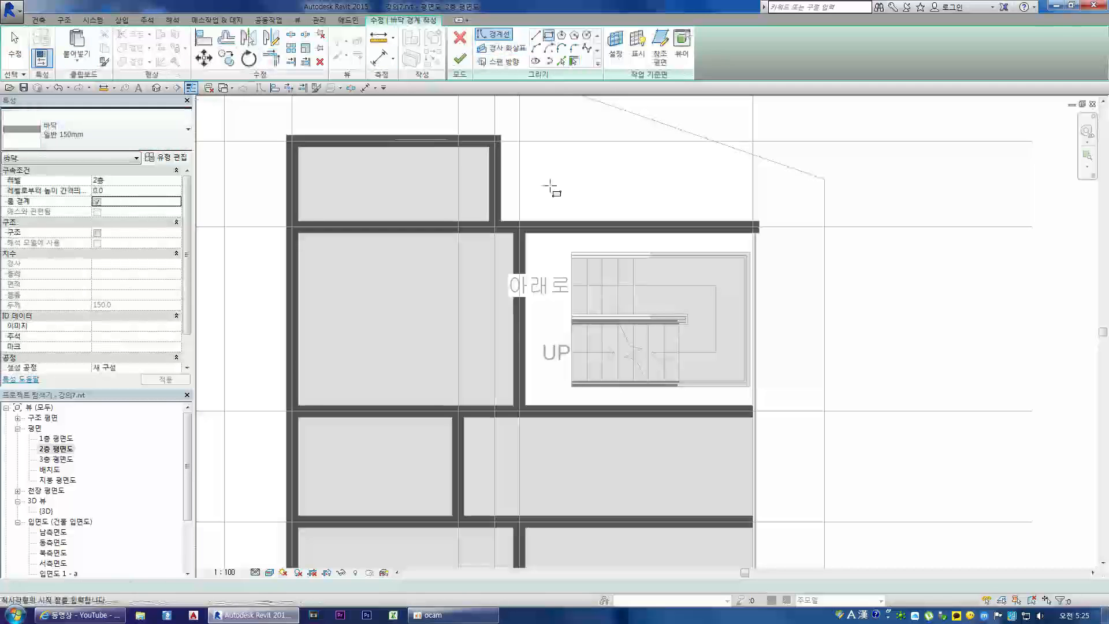
left_click(526, 232)
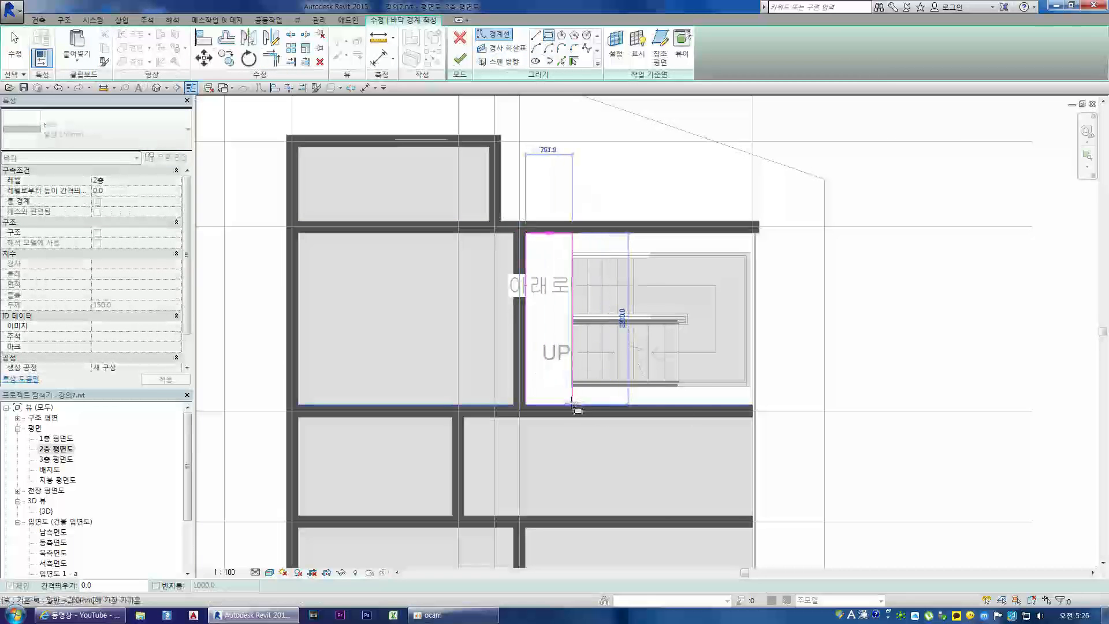
left_click(569, 374)
scroll(564, 406, "up", 3)
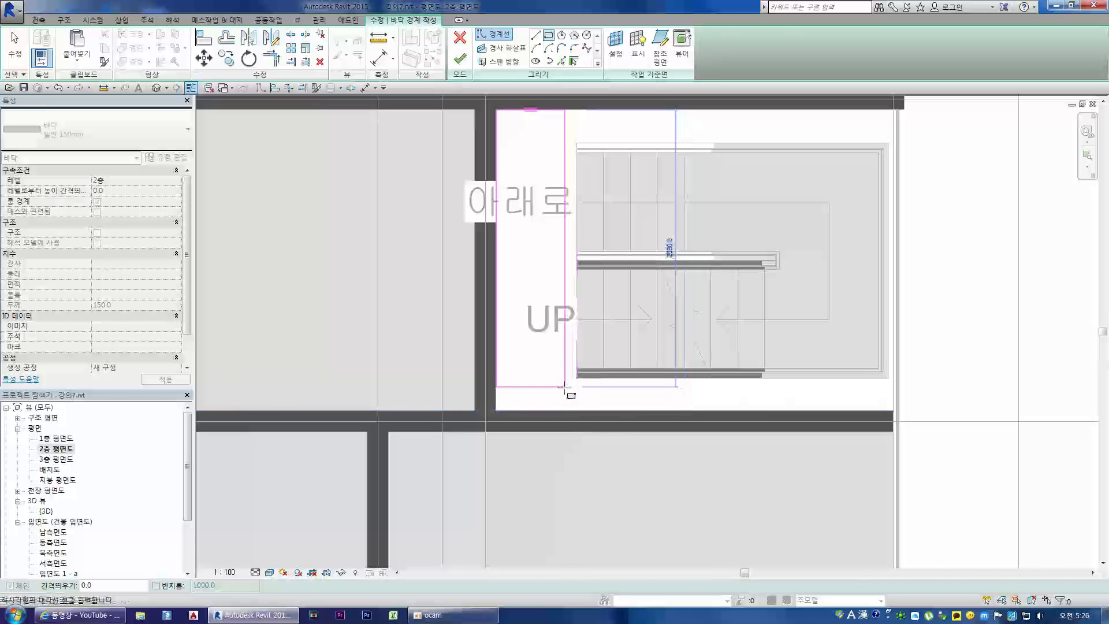
left_click(565, 390)
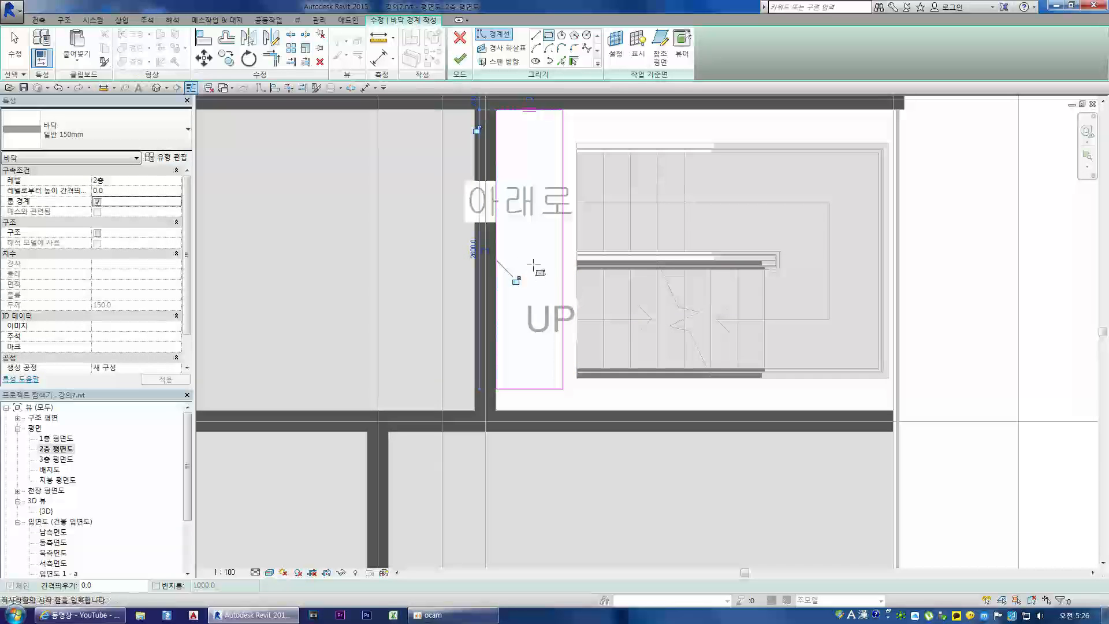
Align the landing boundary's edges with the stair's starting edge and the stairwell's lower wall face, and finish the floor
key("a")
key("l")
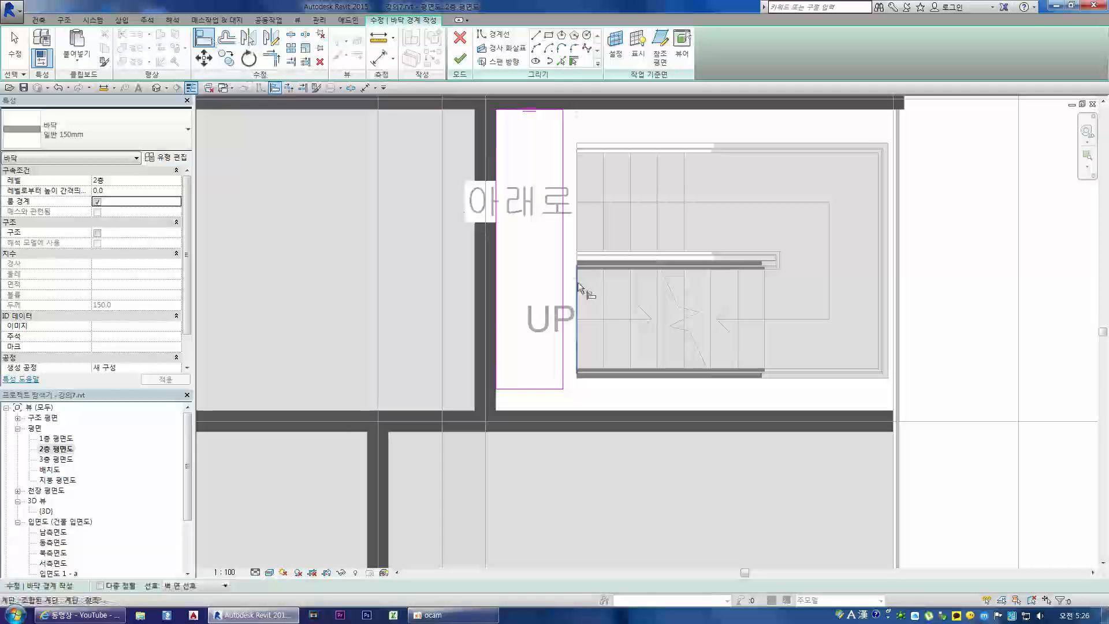
key("Escape")
left_click(208, 43)
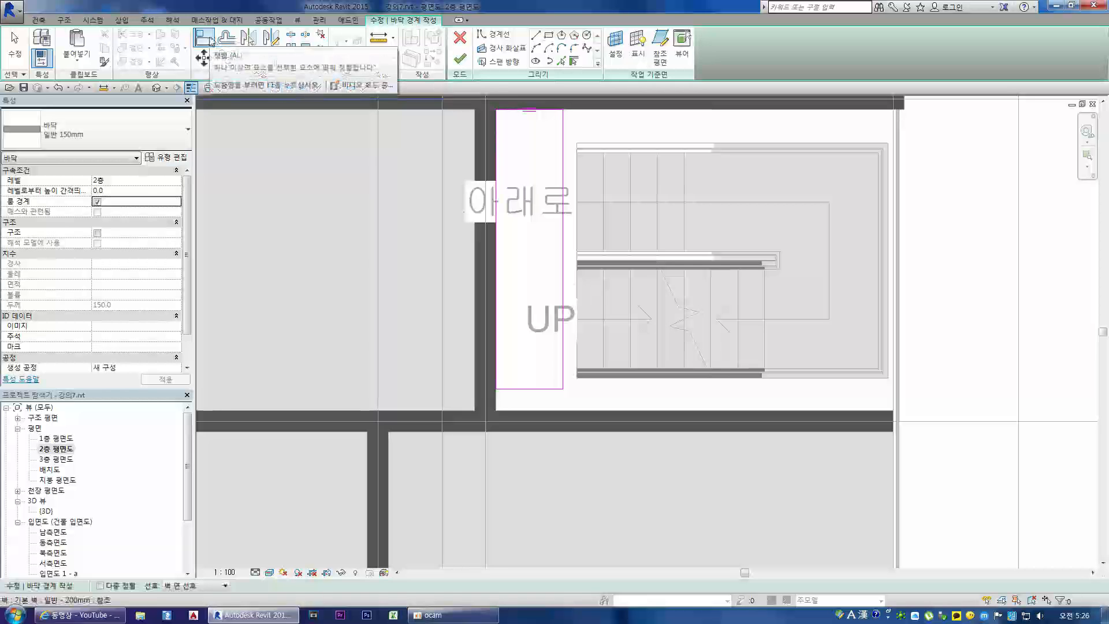
left_click(578, 287)
left_click(562, 286)
left_click(544, 410)
left_click(543, 389)
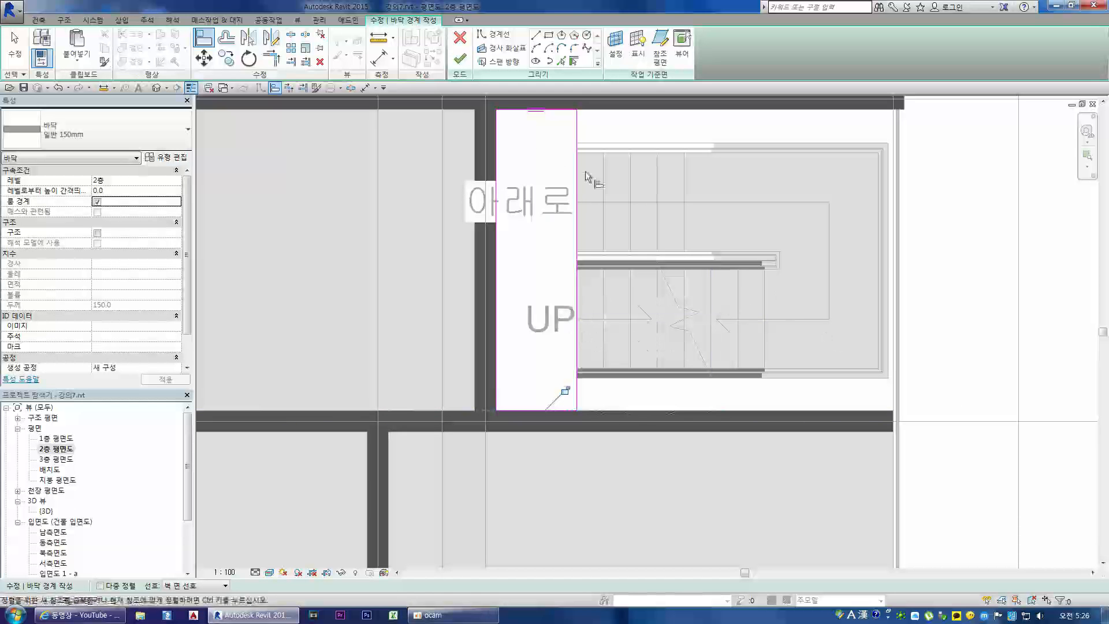
left_click(459, 62)
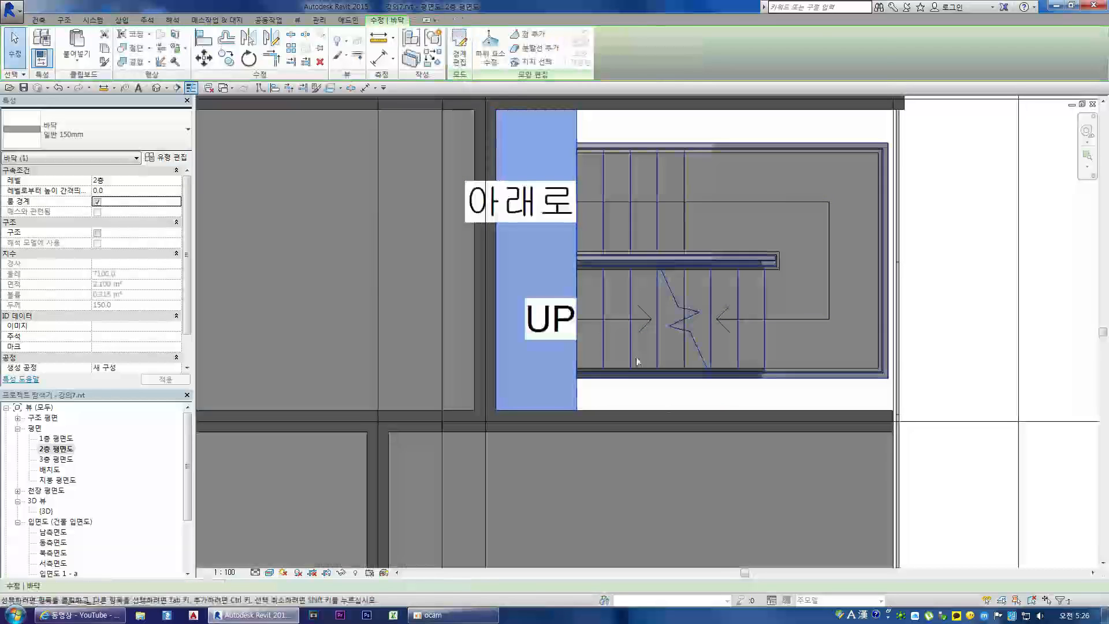
key("Escape")
Start placing a door on the 2층 평면도 plan using the 스틸 외여닫이문 0900 x 2100mm type
scroll(673, 279, "down", 1)
scroll(673, 278, "down", 1)
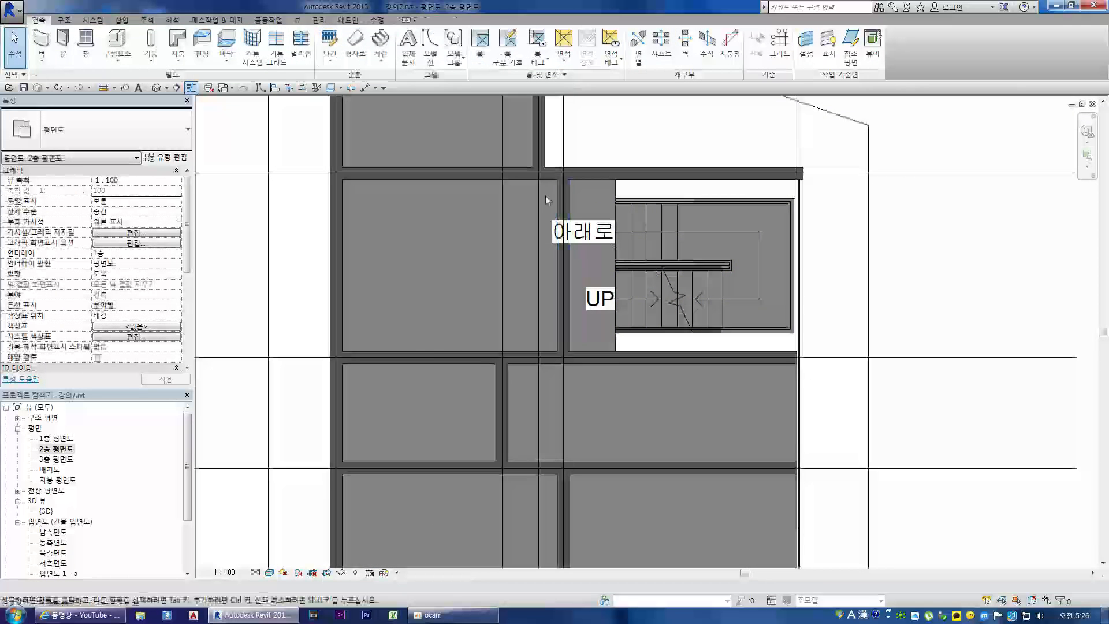
left_click(65, 51)
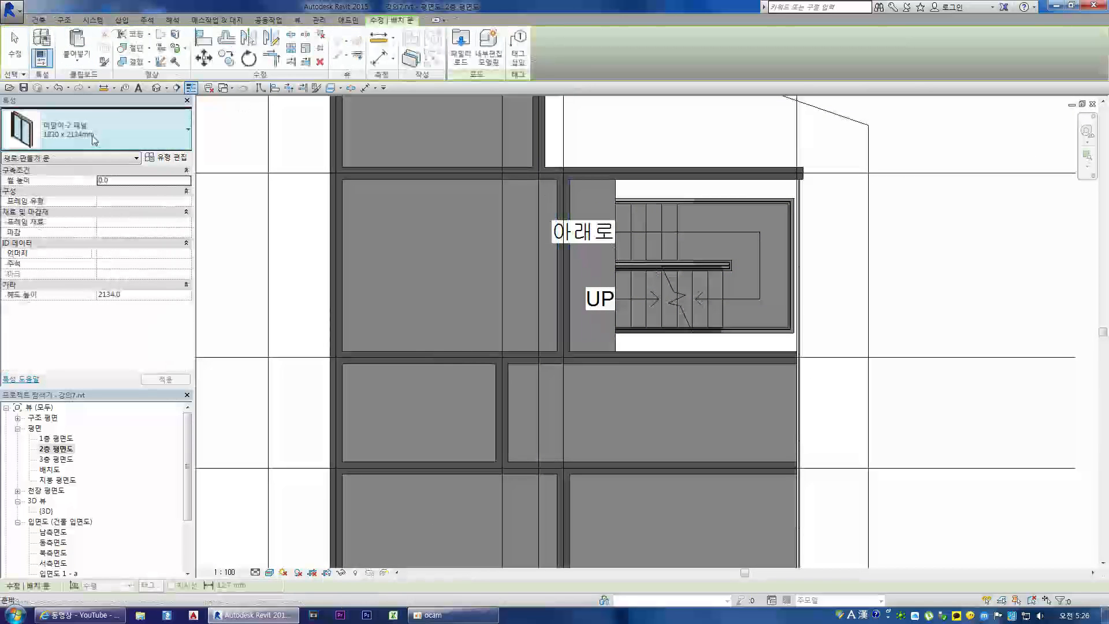
left_click(156, 134)
scroll(136, 260, "down", 4)
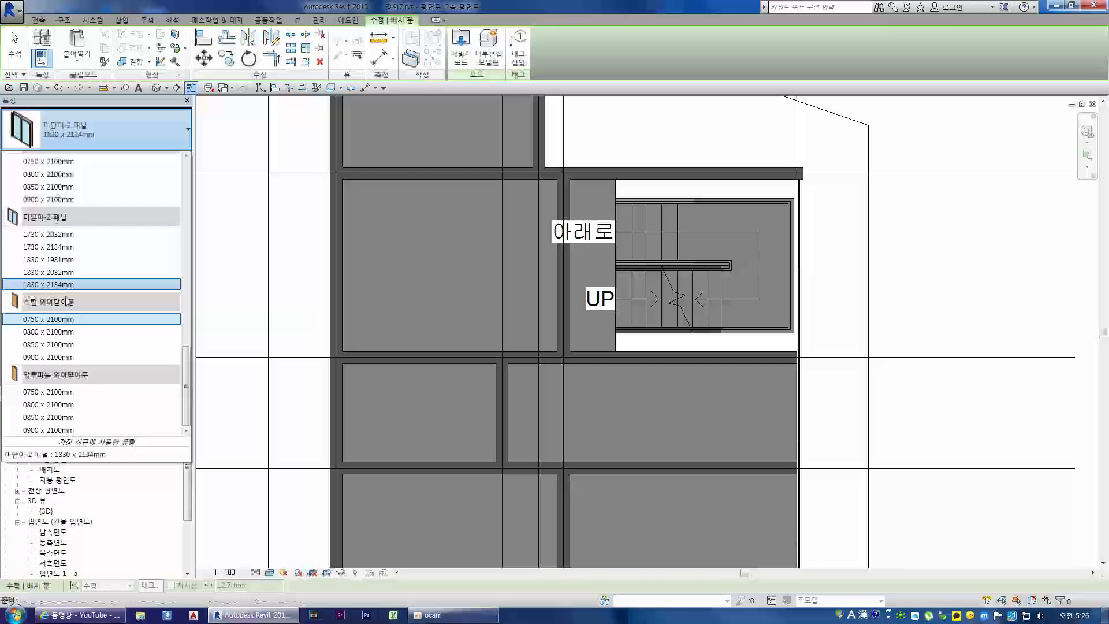
left_click(58, 358)
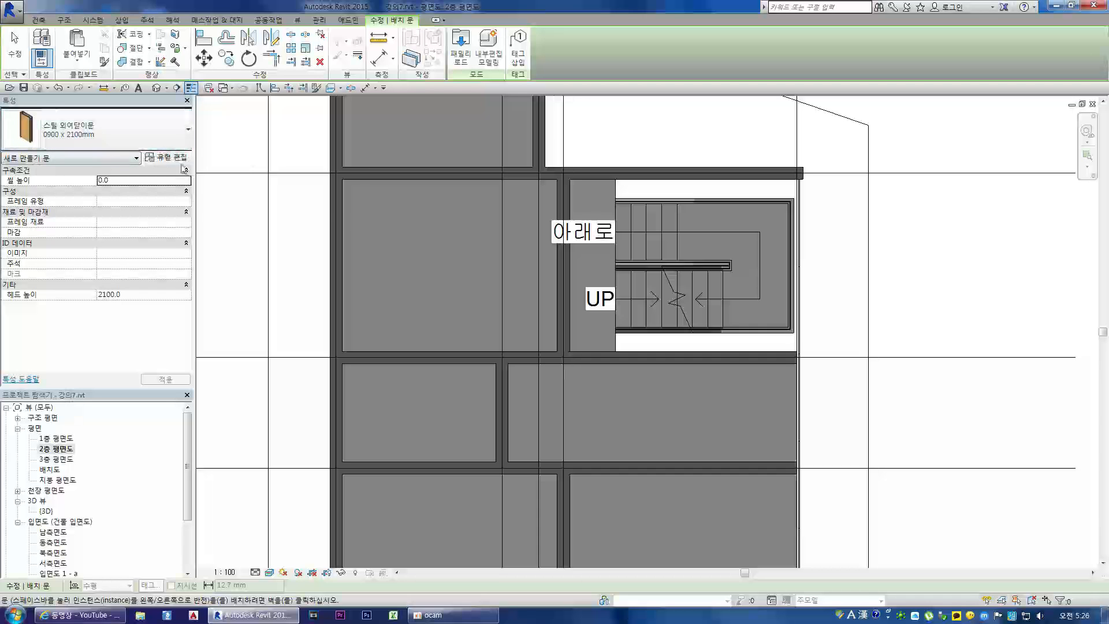
Duplicate the steel door type as 1000 x 2100mm and set its width to 1000 mm
left_click(164, 160)
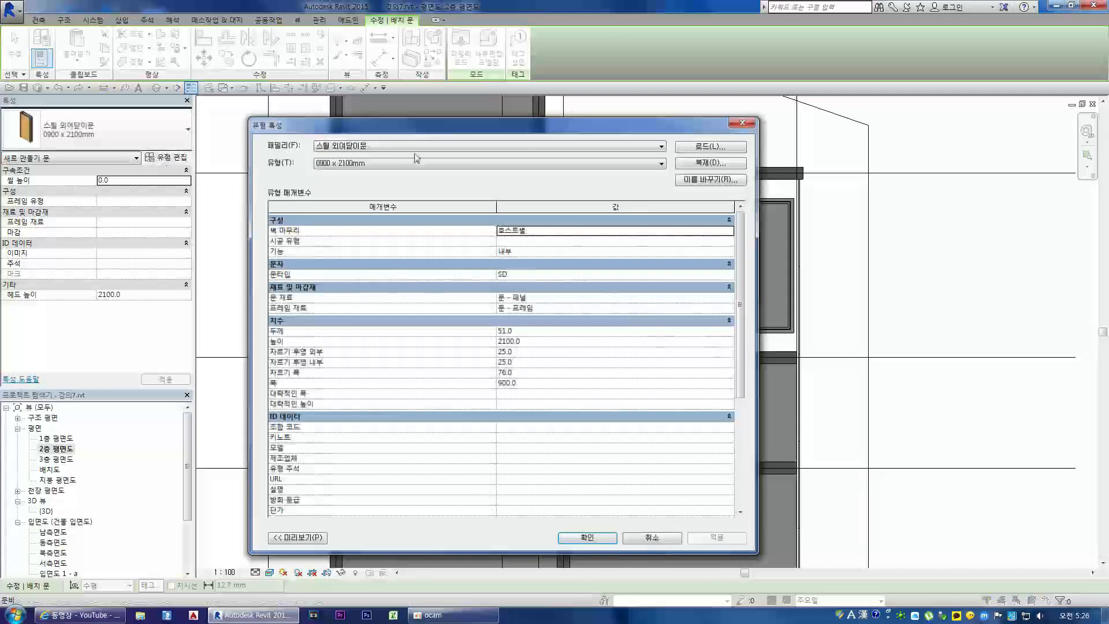
left_click_drag(436, 131, 564, 122)
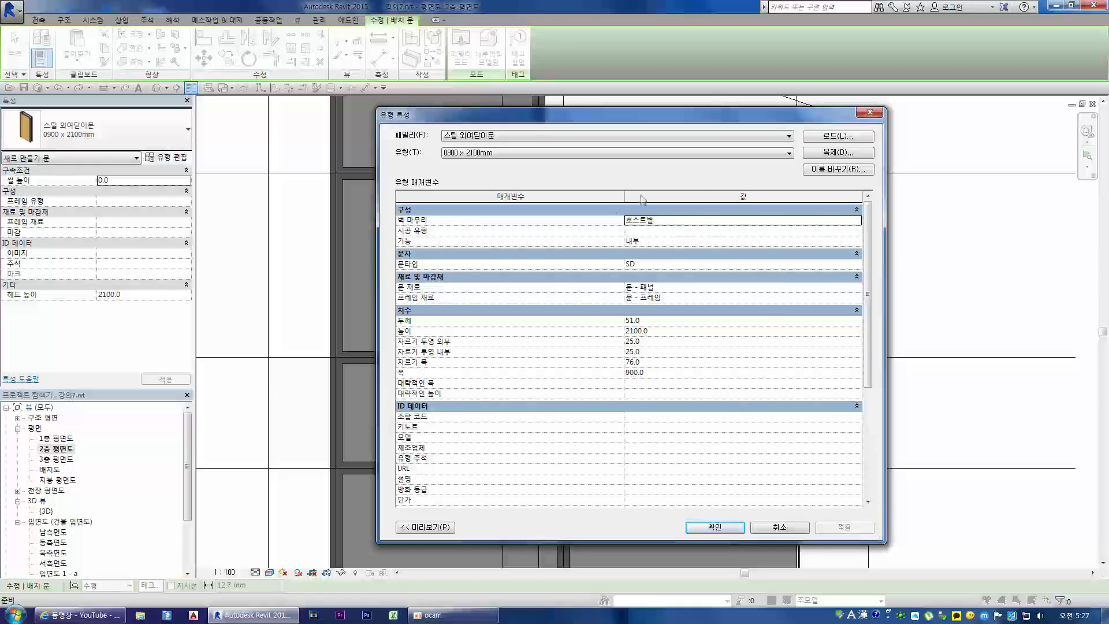
left_click(830, 156)
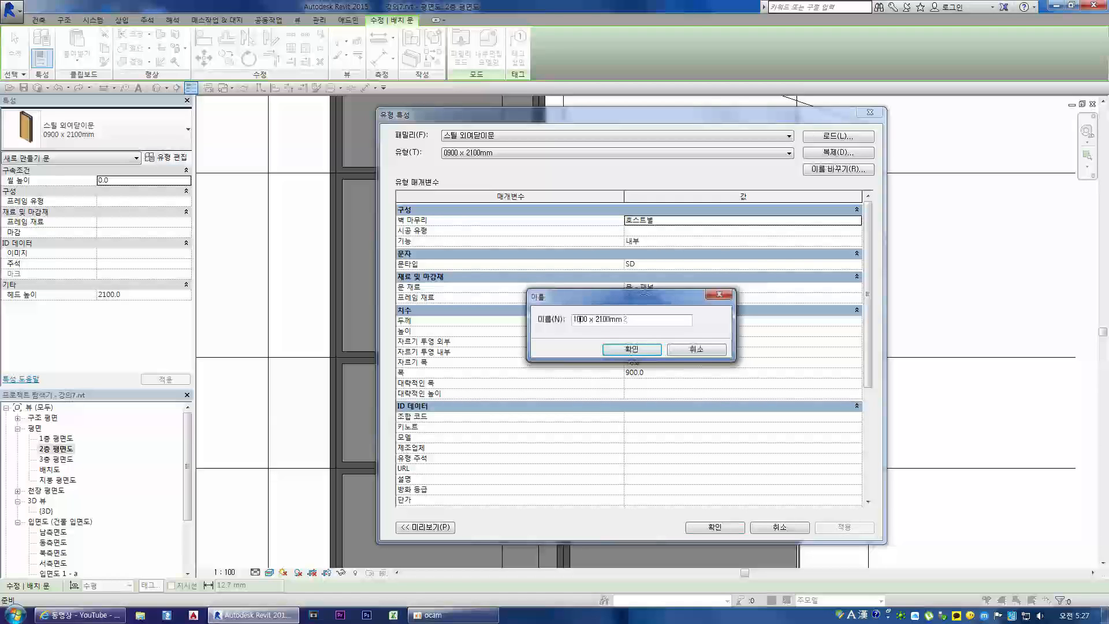
left_click(641, 351)
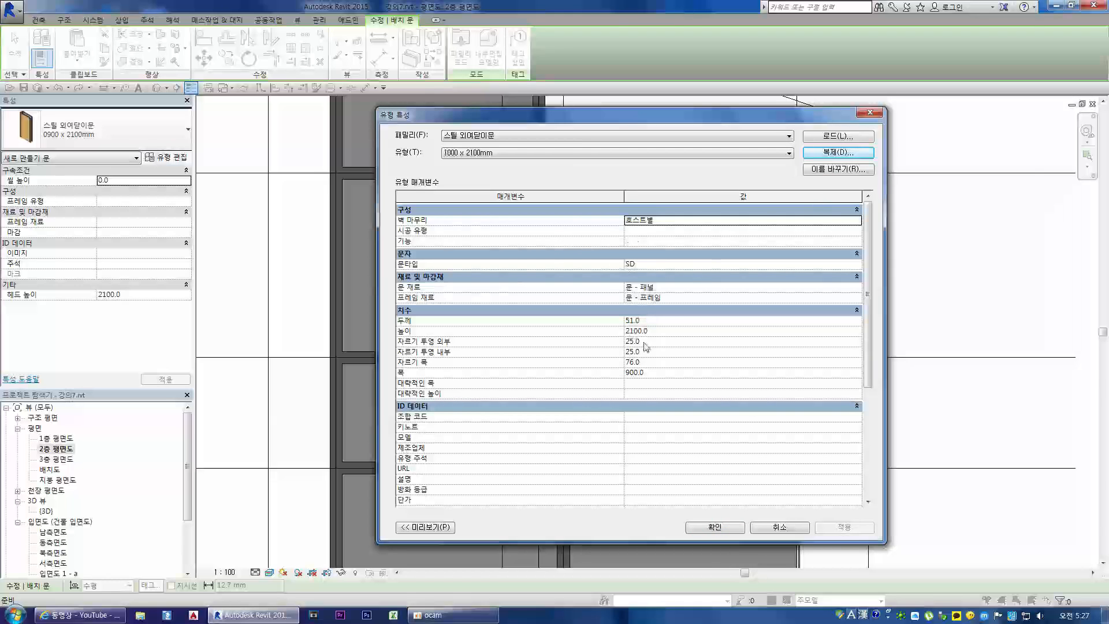
left_click(661, 375)
double_click(655, 376)
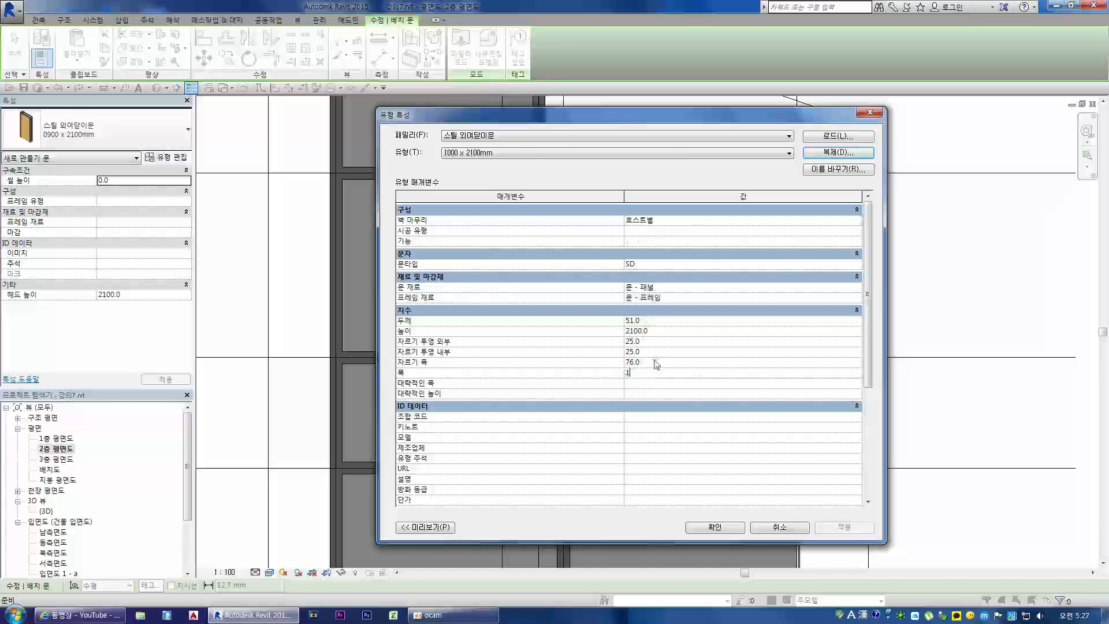
left_click(723, 532)
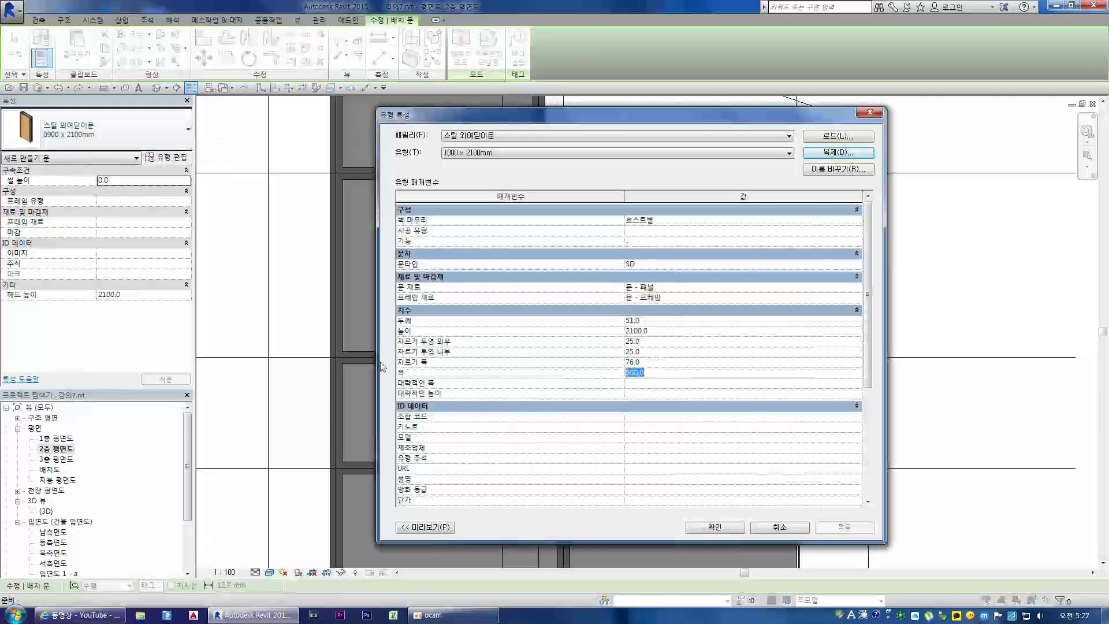
type("1")
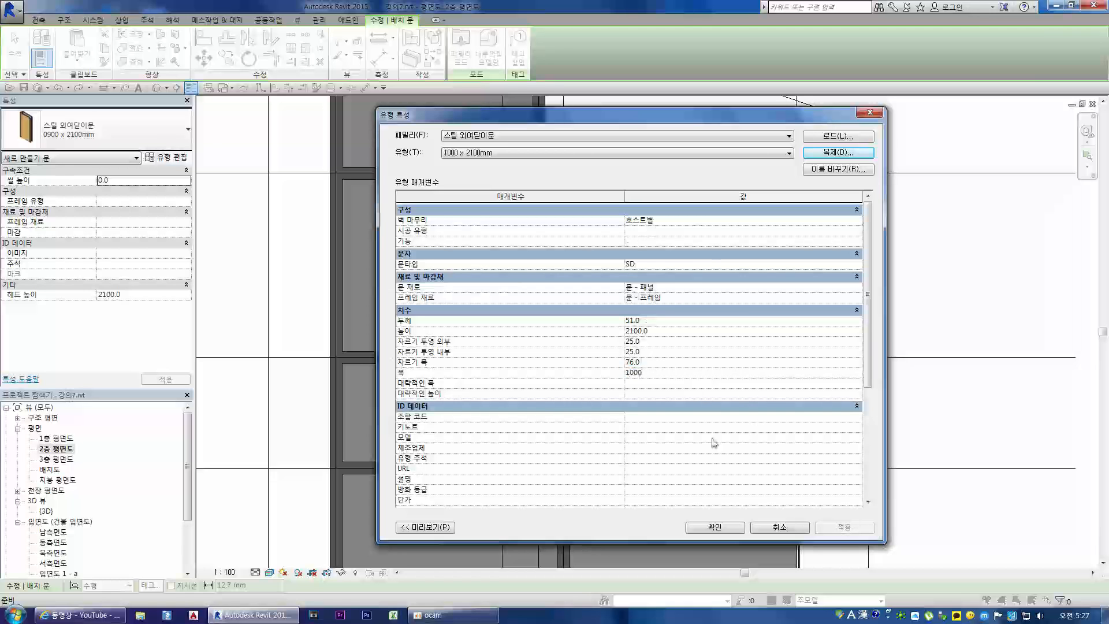
left_click(715, 527)
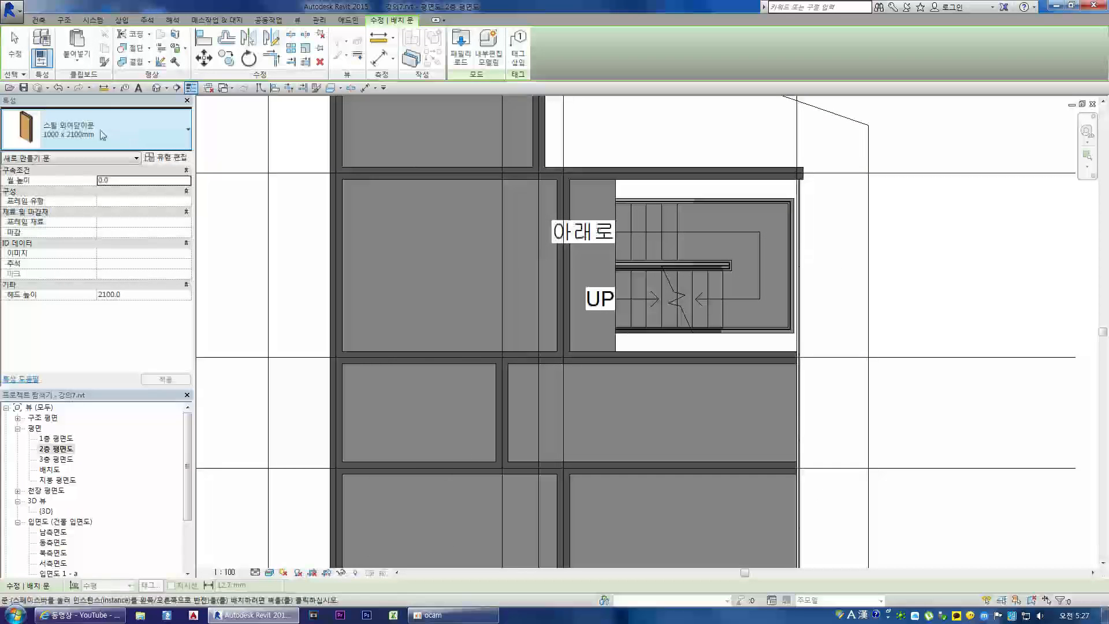
Place the 스틸 외여닫이문 1000 x 2100mm door near the upper end of the wall beside the stair landing, swinging into the adjoining room
left_click(166, 136)
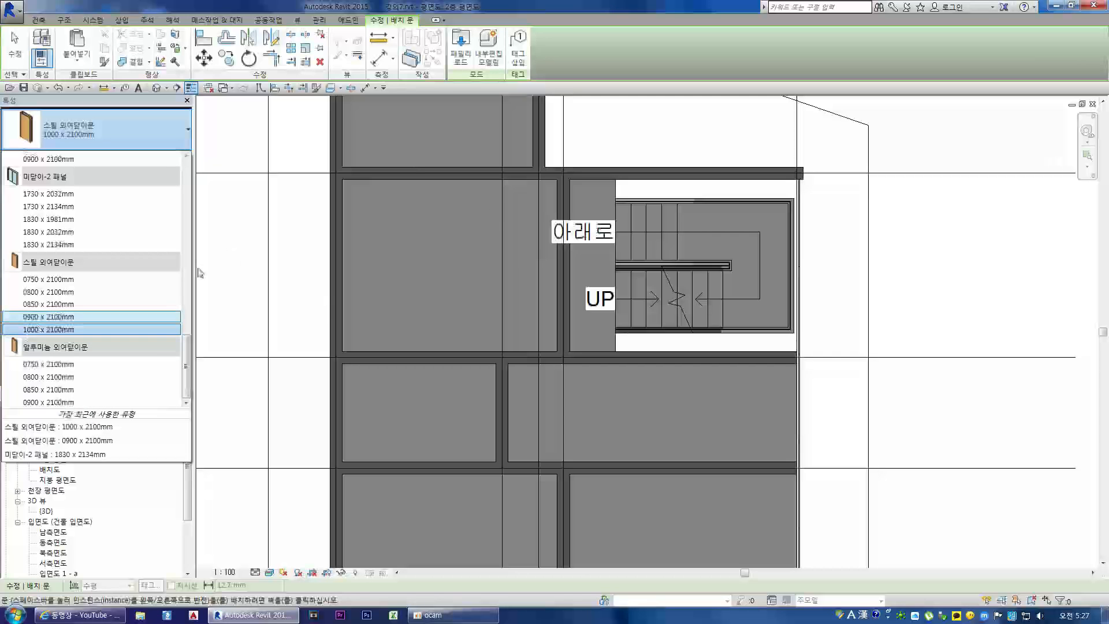
left_click(87, 329)
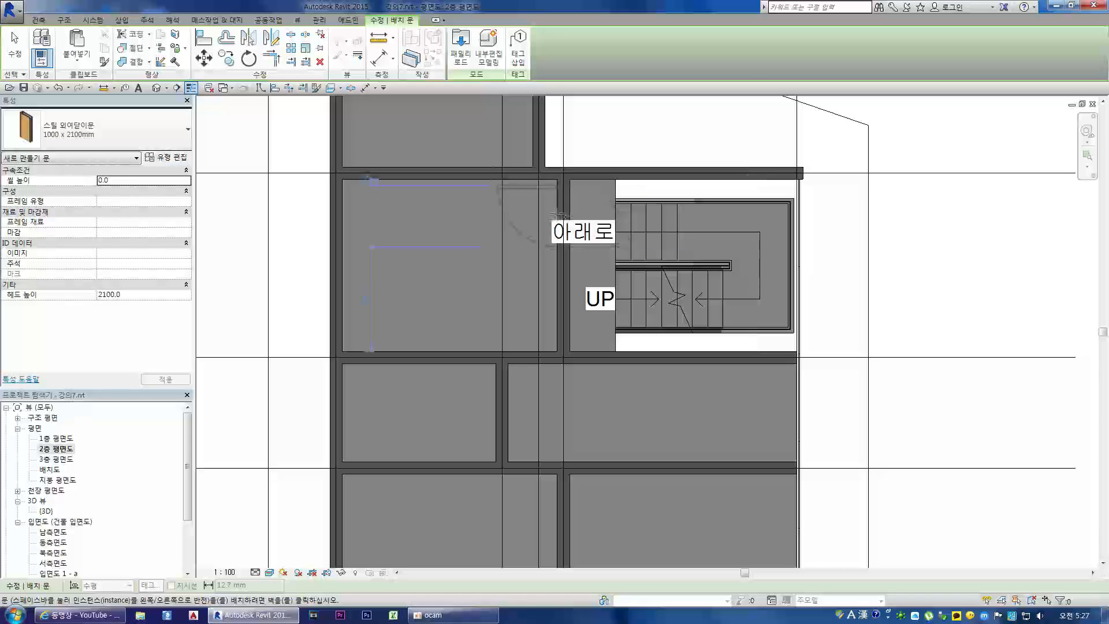
left_click(559, 312)
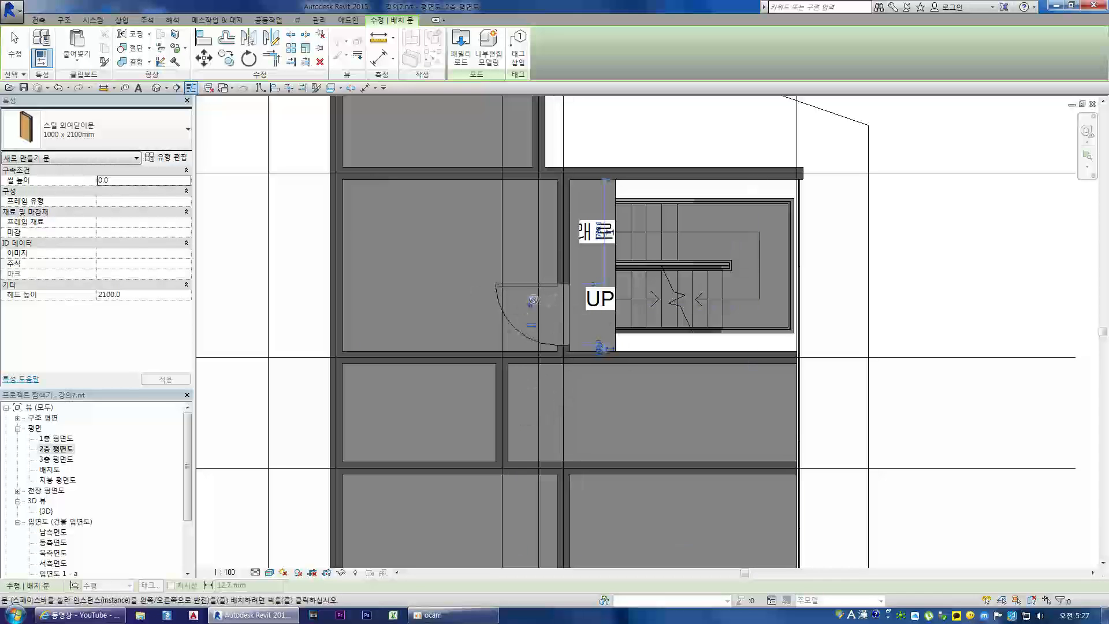
key("space")
key("space")
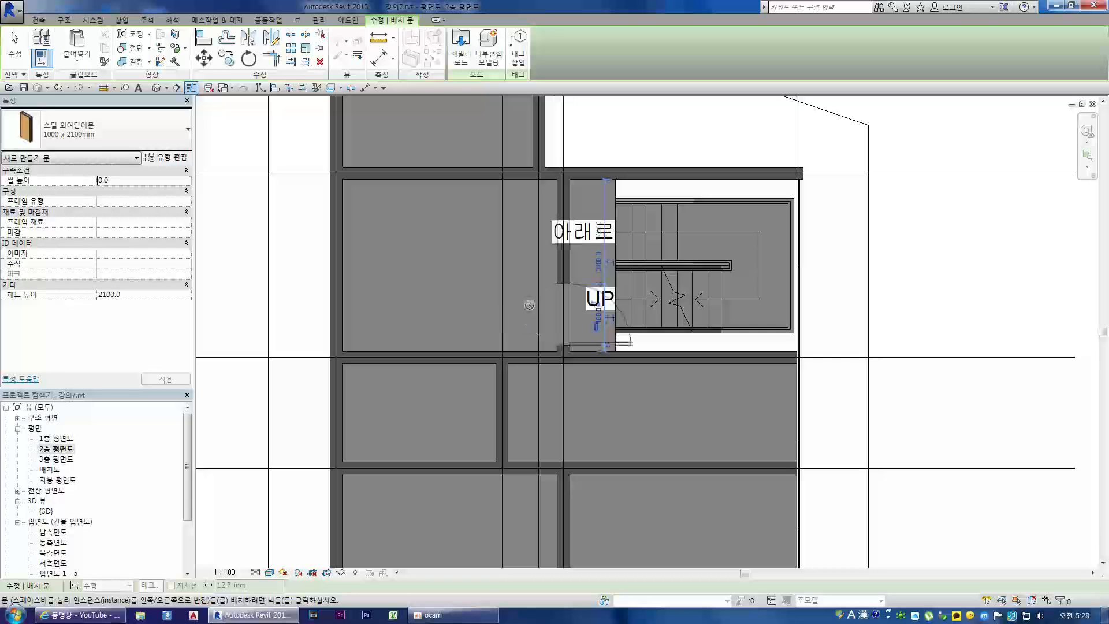
scroll(595, 327, "up", 4)
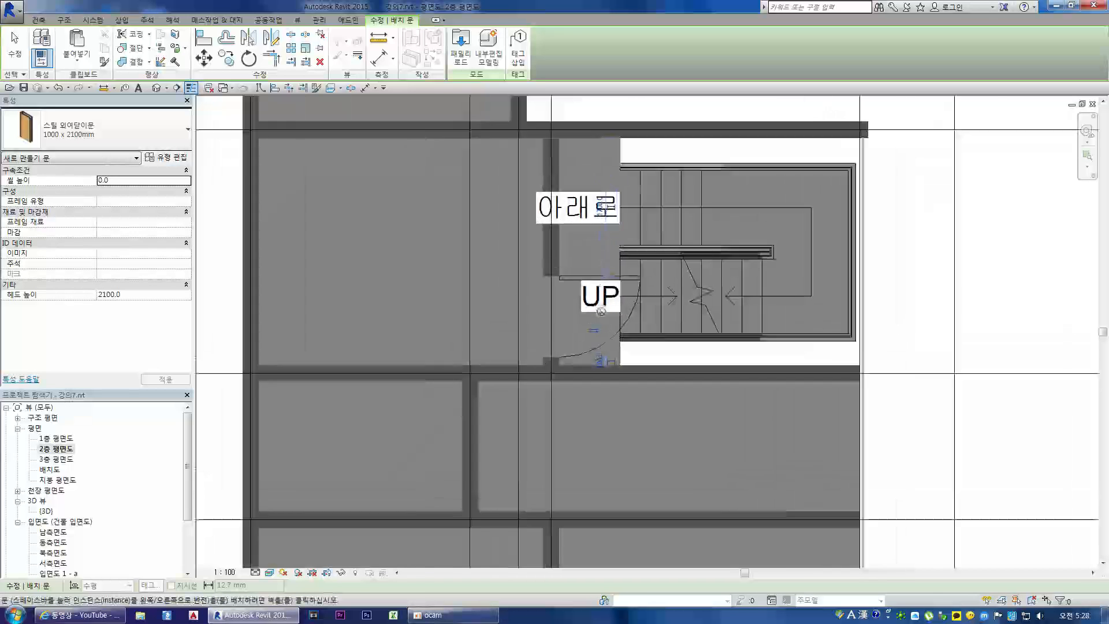
scroll(511, 332, "down", 2)
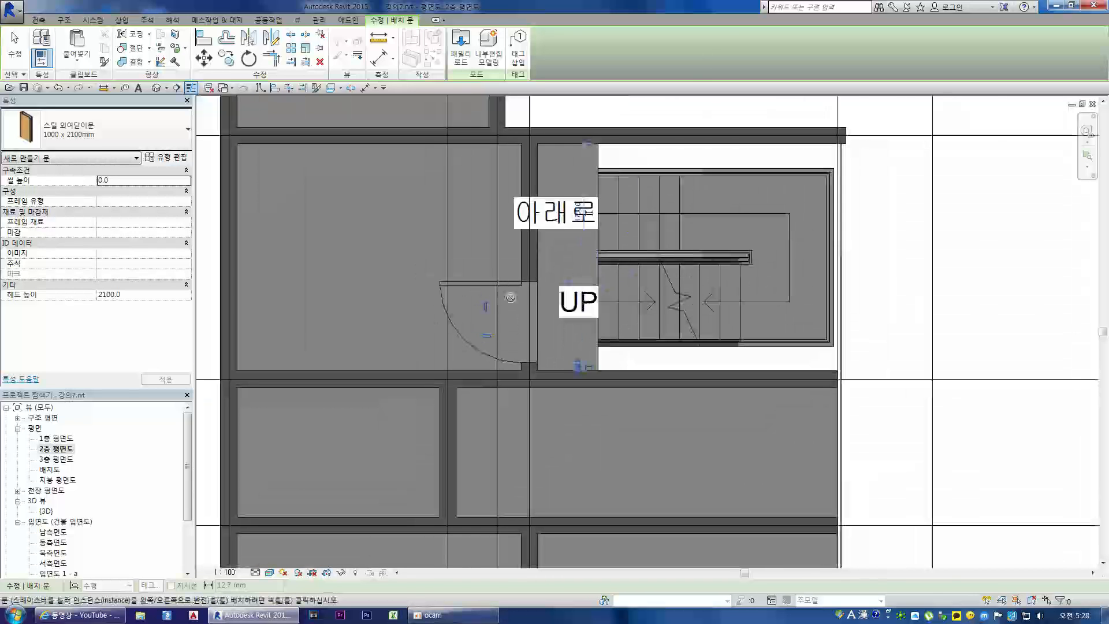
left_click_drag(512, 294, 517, 156)
scroll(571, 152, "up", 5)
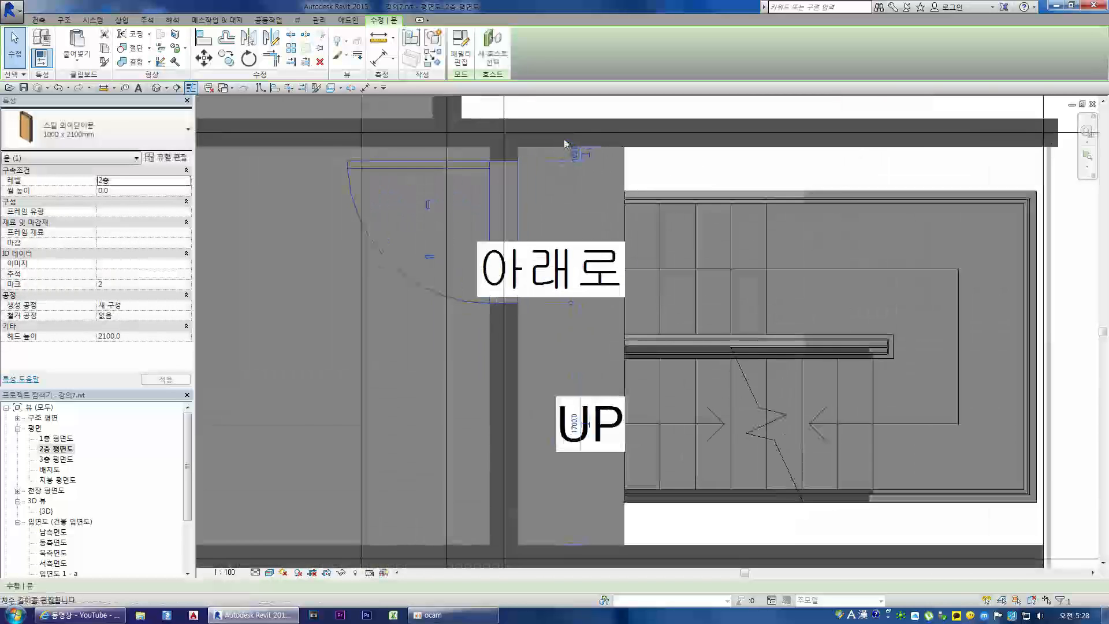
Set the distance between the new door and the stairwell's upper wall to 50 mm
left_click(571, 148)
type("0")
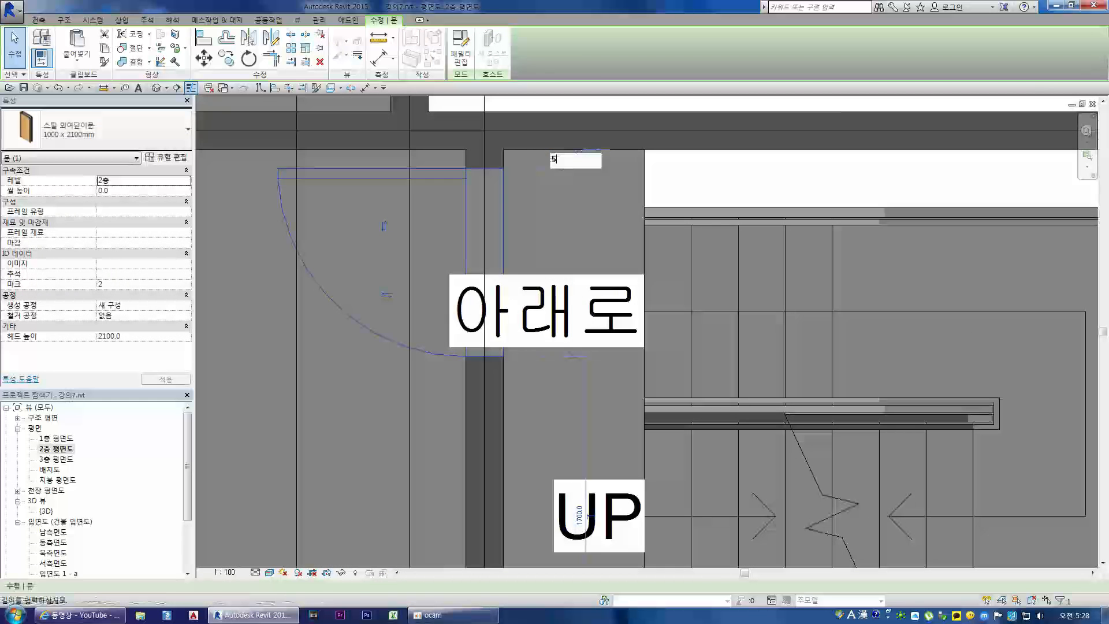
key("Return")
scroll(525, 190, "down", 2)
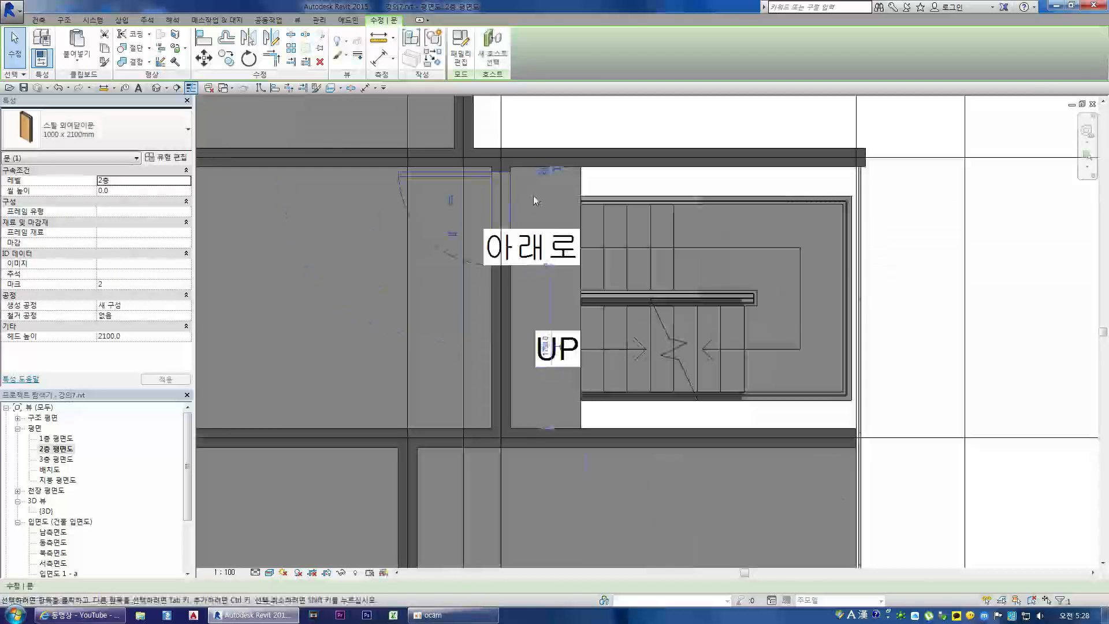
left_click(532, 196)
scroll(557, 196, "down", 2)
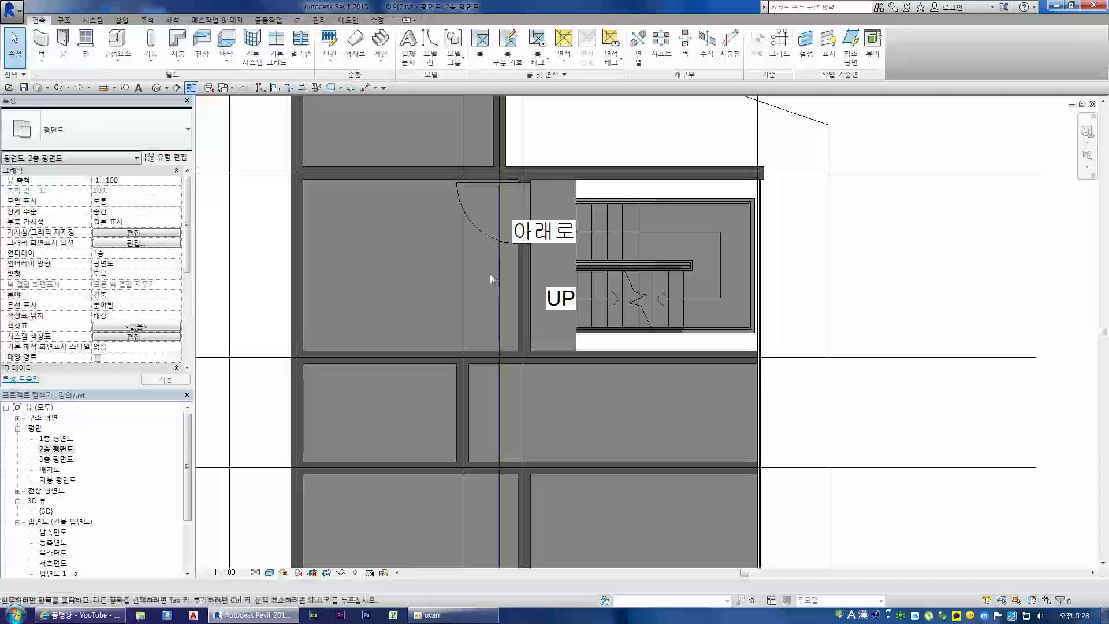
Start placing a door on the second-floor plan and look through the door families and sizes already loaded in the project
scroll(507, 309, "down", 2)
scroll(482, 205, "up", 2)
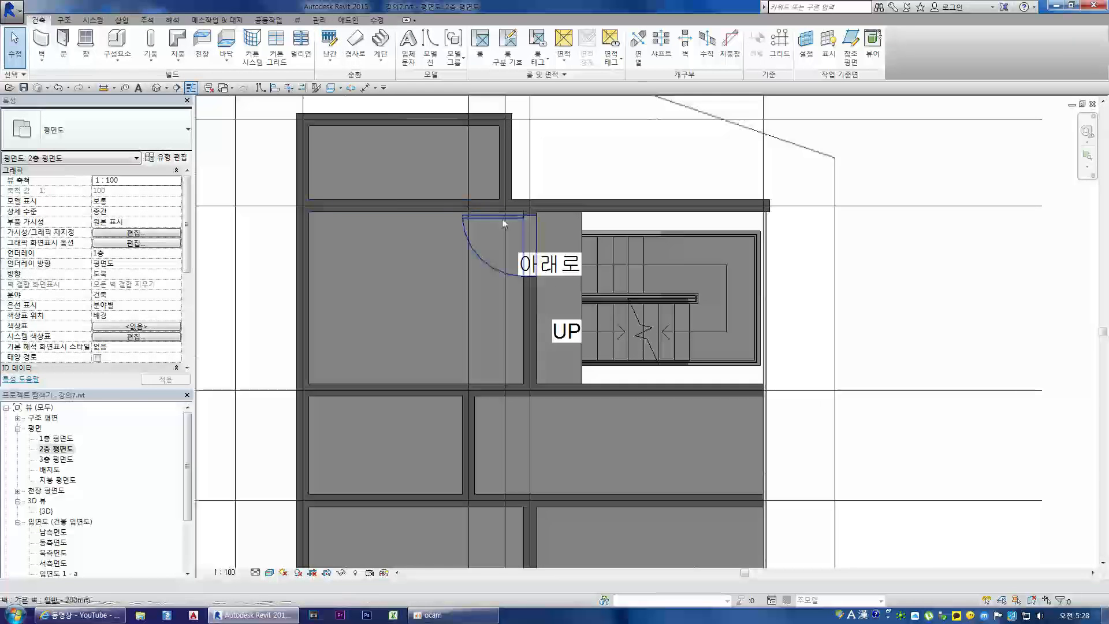
left_click(63, 45)
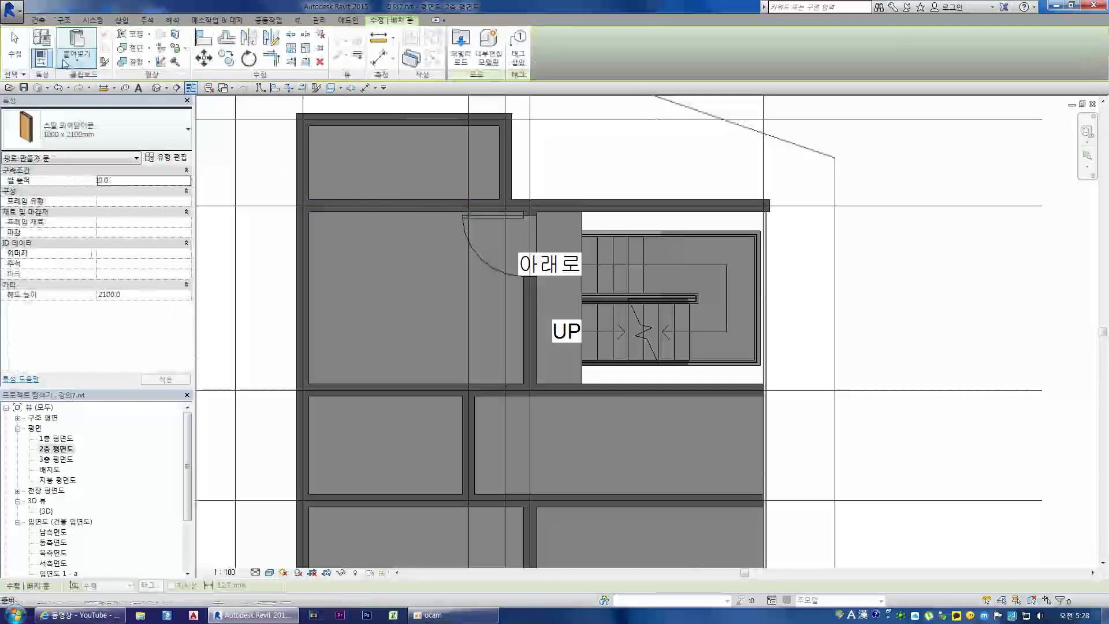
left_click(163, 142)
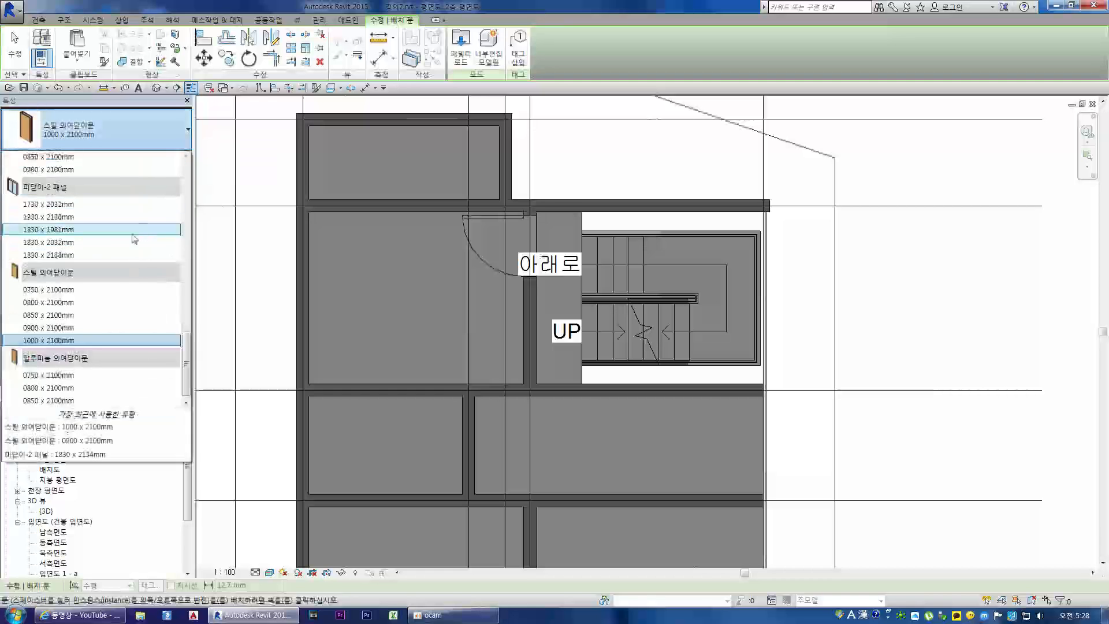
scroll(110, 253, "down", 5)
scroll(124, 252, "up", 3)
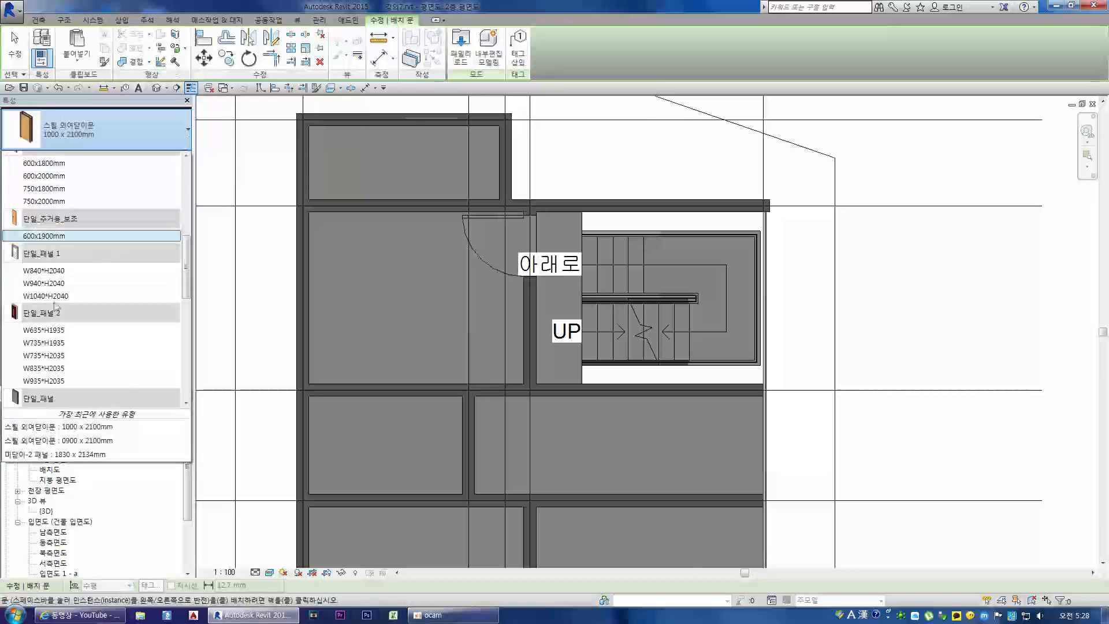
key("Escape")
key("Escape")
left_click(64, 52)
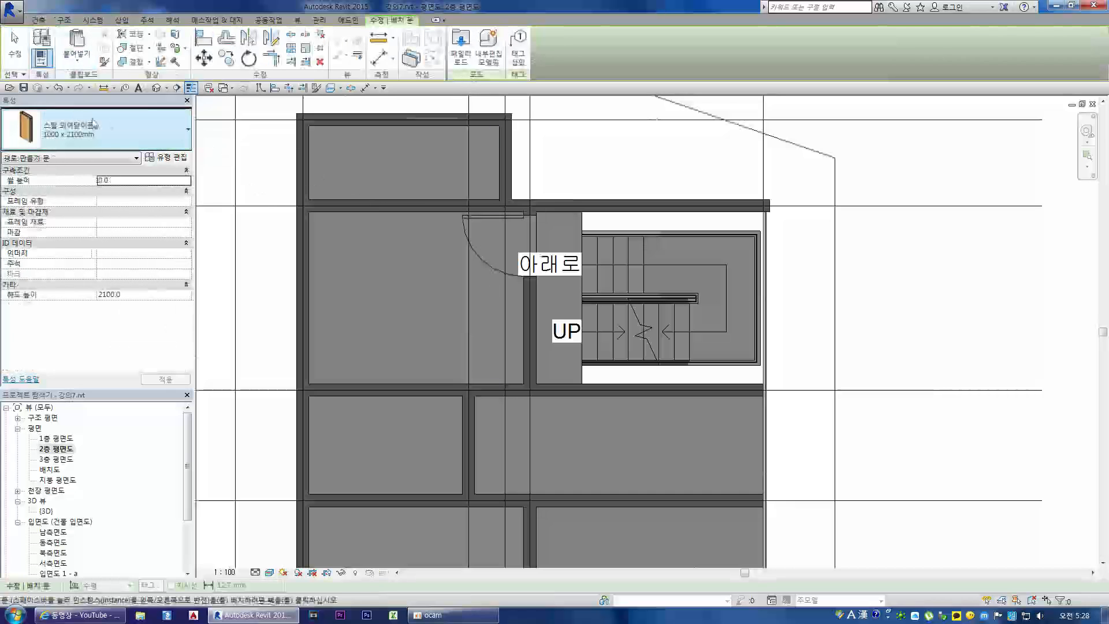
left_click(138, 136)
scroll(112, 251, "up", 5)
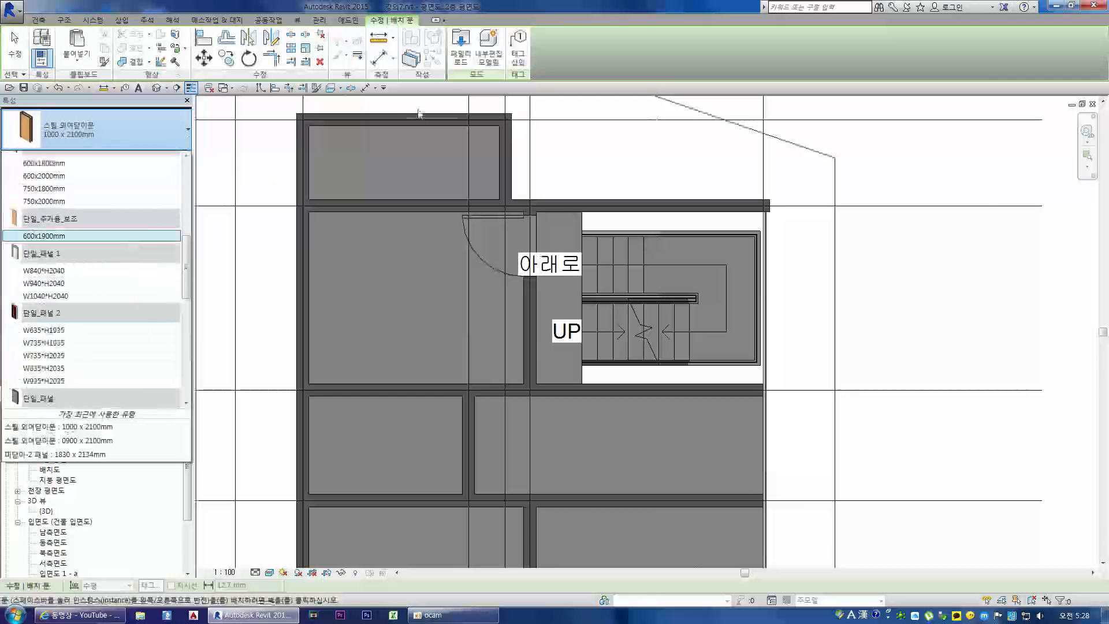
left_click(264, 166)
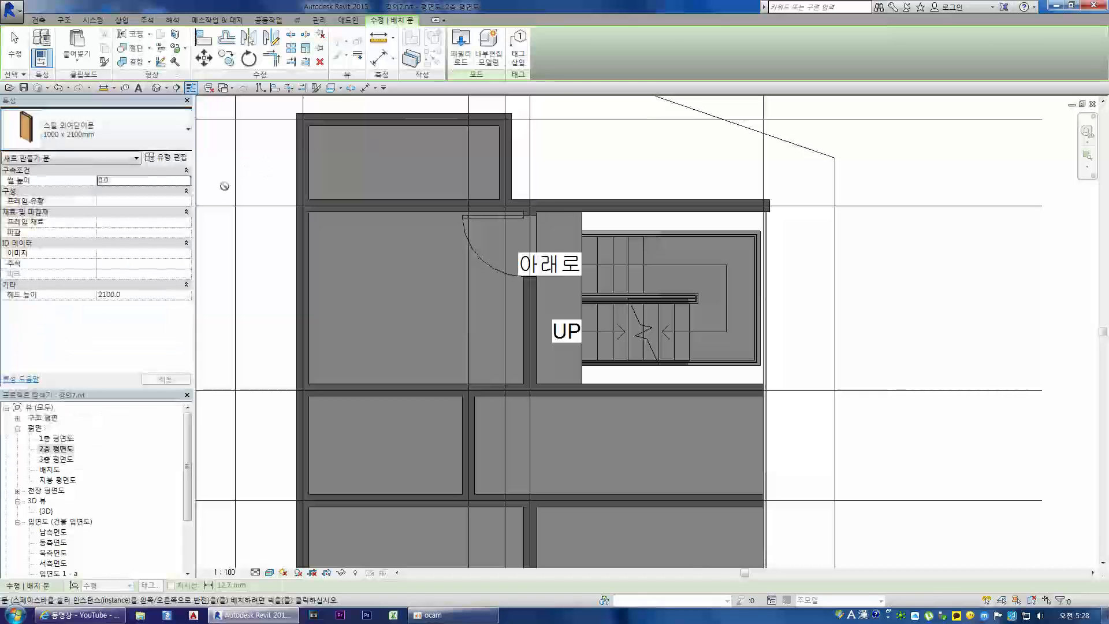
left_click(38, 20)
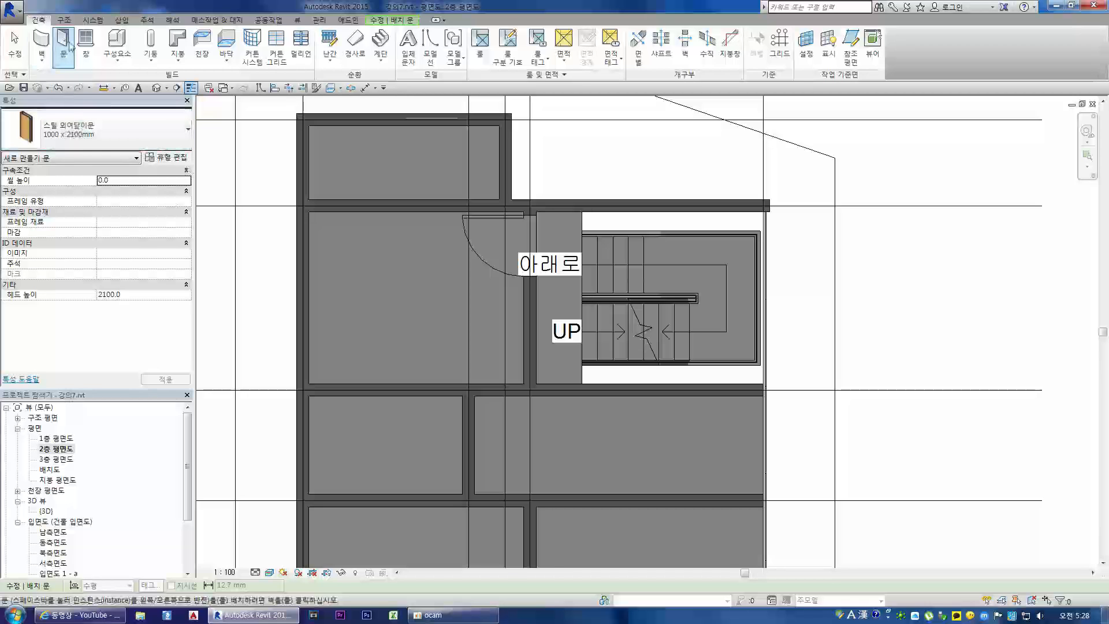
left_click(70, 136)
scroll(95, 315, "up", 7)
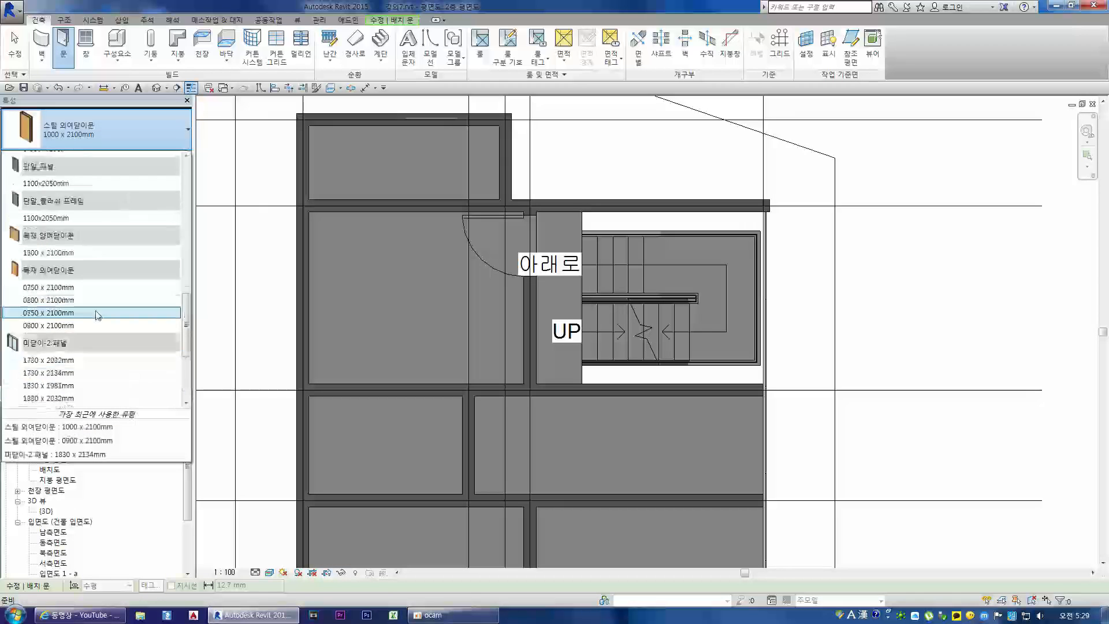
left_click(74, 136)
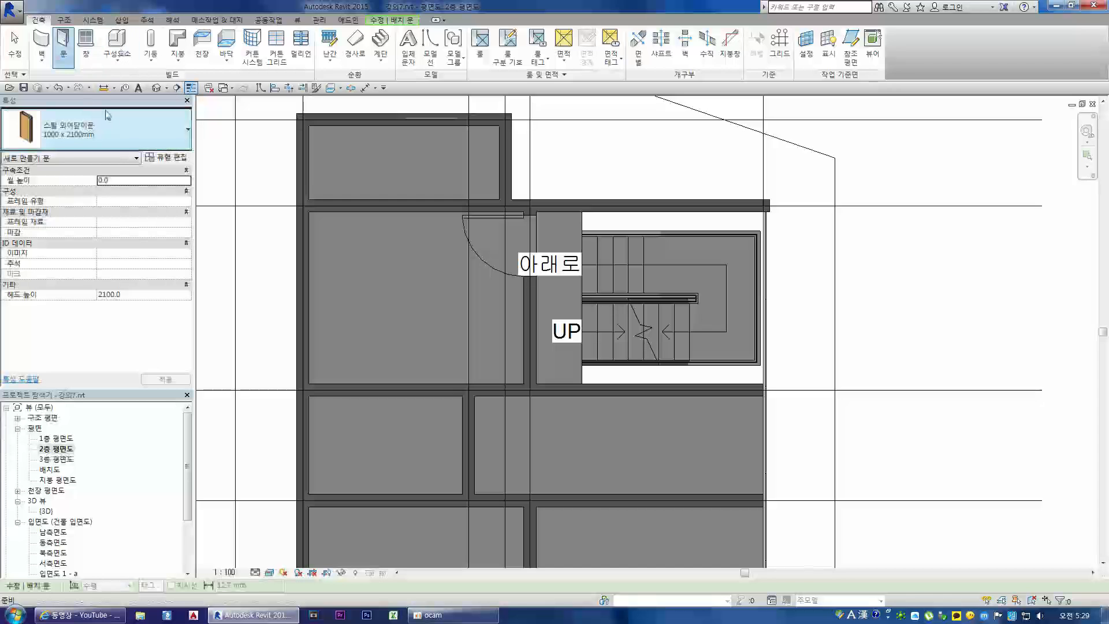
key("Escape")
left_click(67, 42)
left_click(85, 130)
scroll(84, 258, "up", 4)
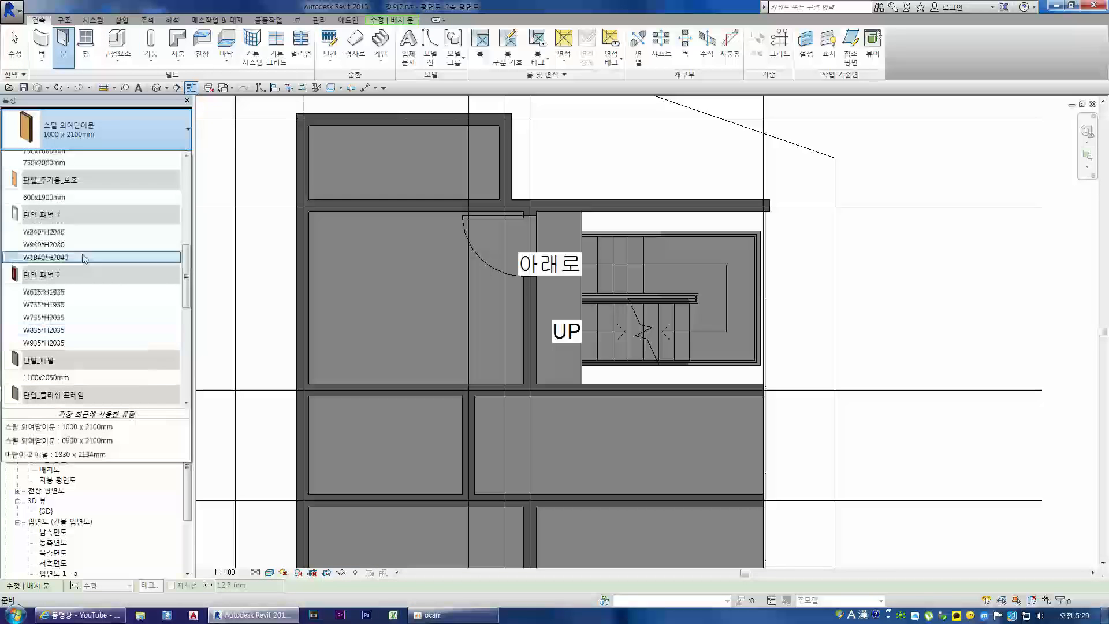
left_click(74, 130)
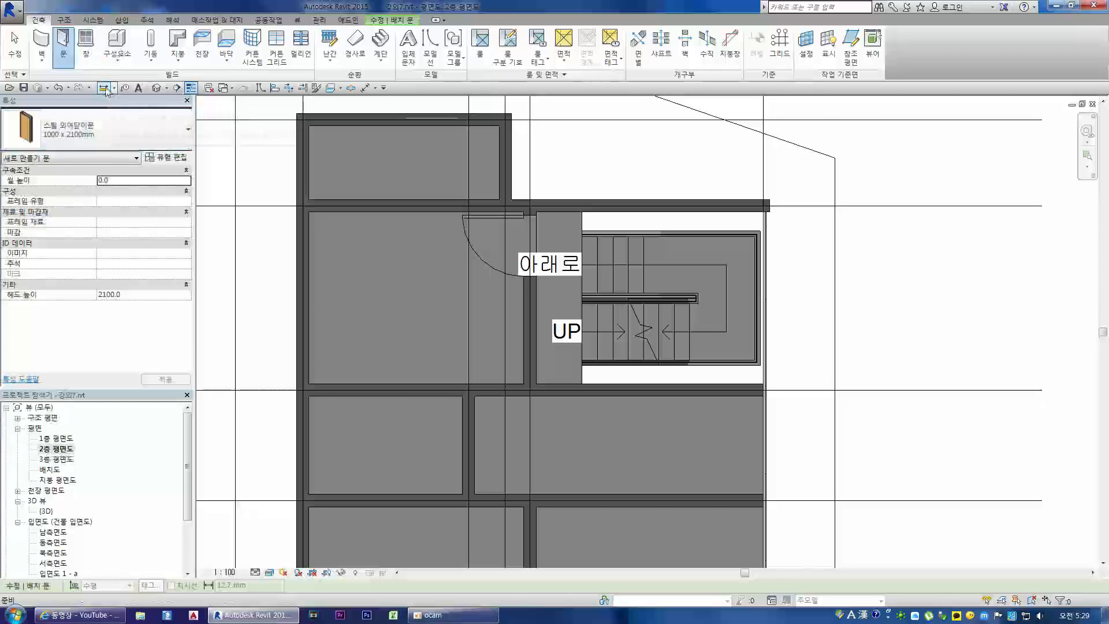
key("Escape")
Start loading another door family for the placement and open the 문 folder of the Korea metric library
left_click(65, 49)
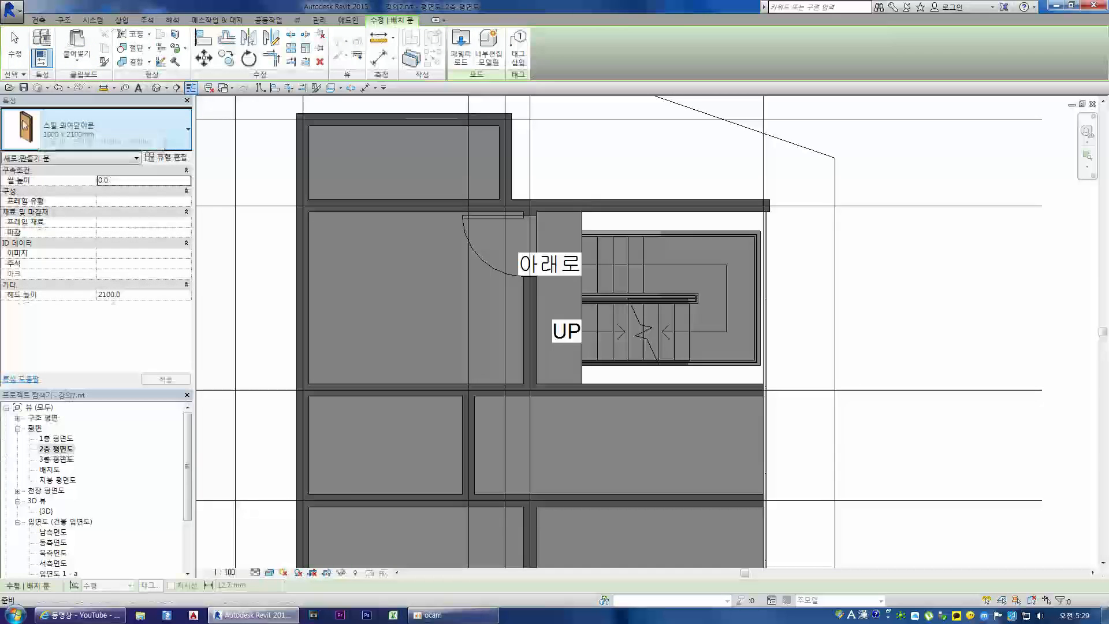
left_click(472, 59)
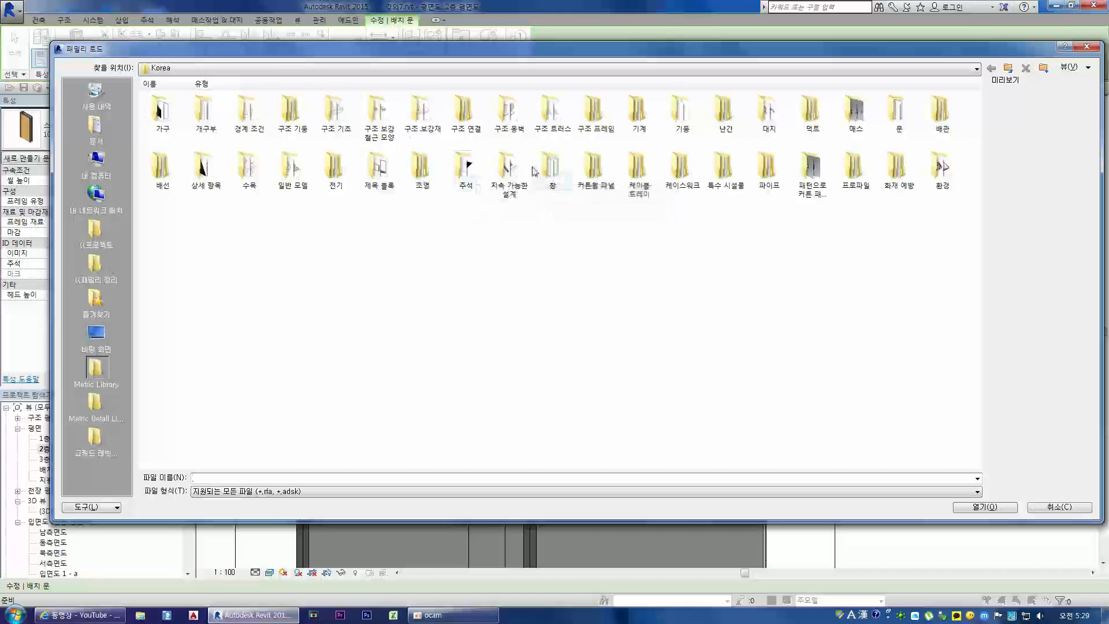
left_click(899, 120)
double_click(899, 113)
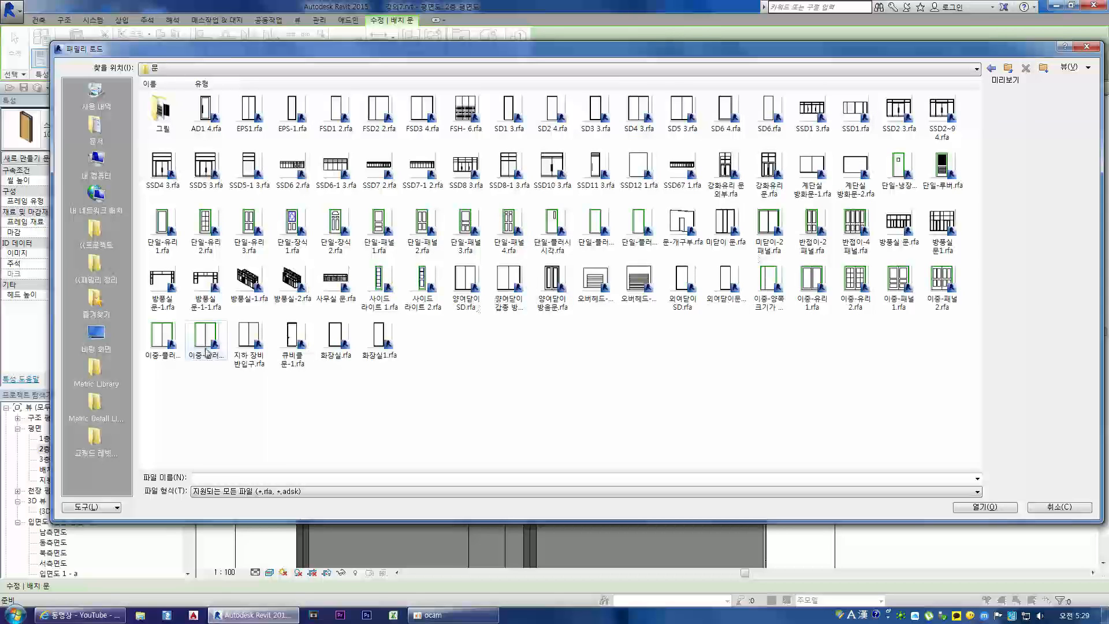
Preview the double-leaf, vestibule, tempered-glass, paneled, unequal-leaf and folding door families in the 문 folder
left_click(164, 350)
left_click(193, 346)
left_click(249, 342)
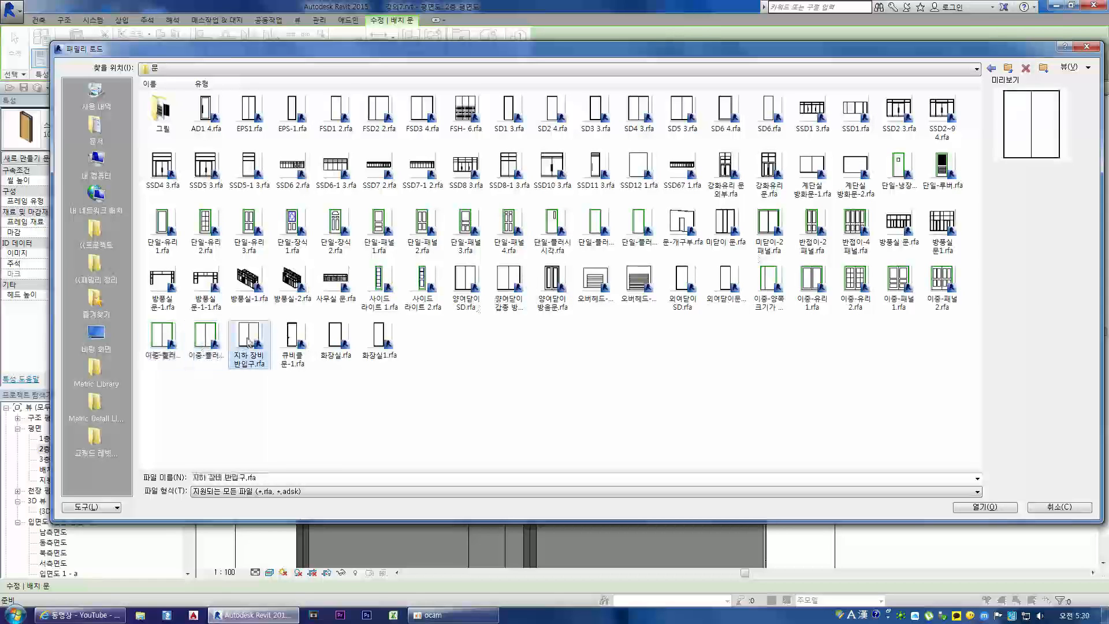
left_click(211, 282)
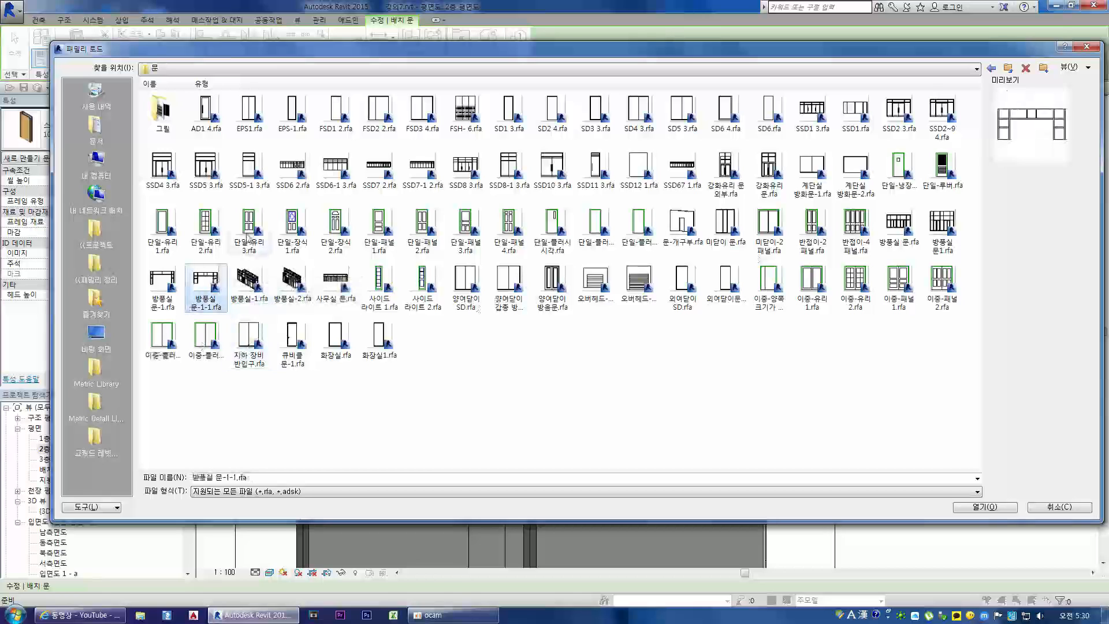
left_click(162, 170)
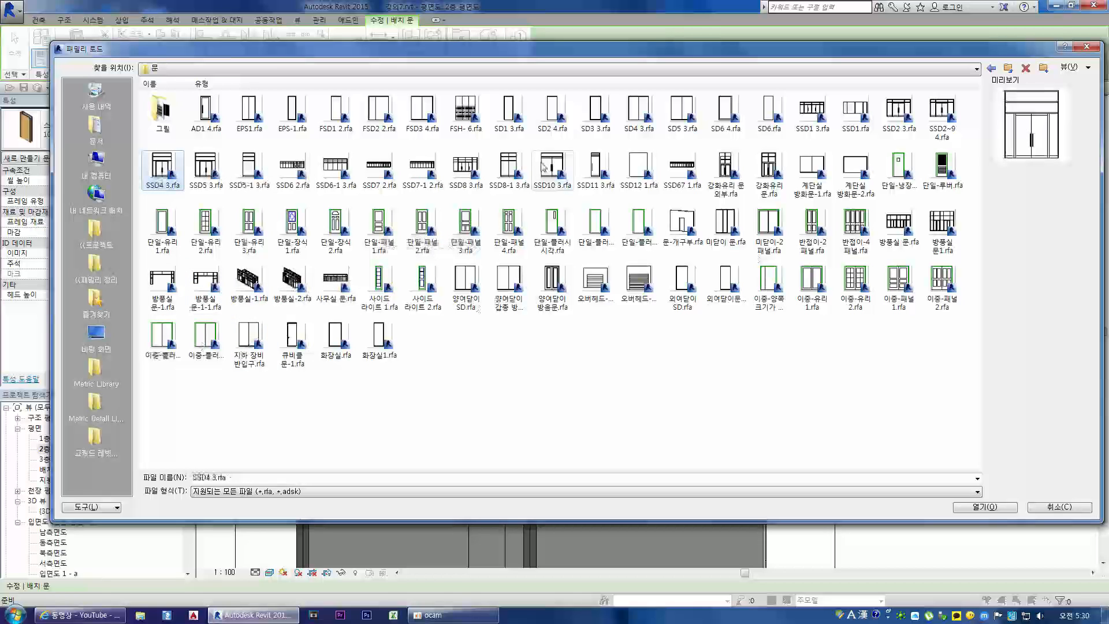
left_click(725, 168)
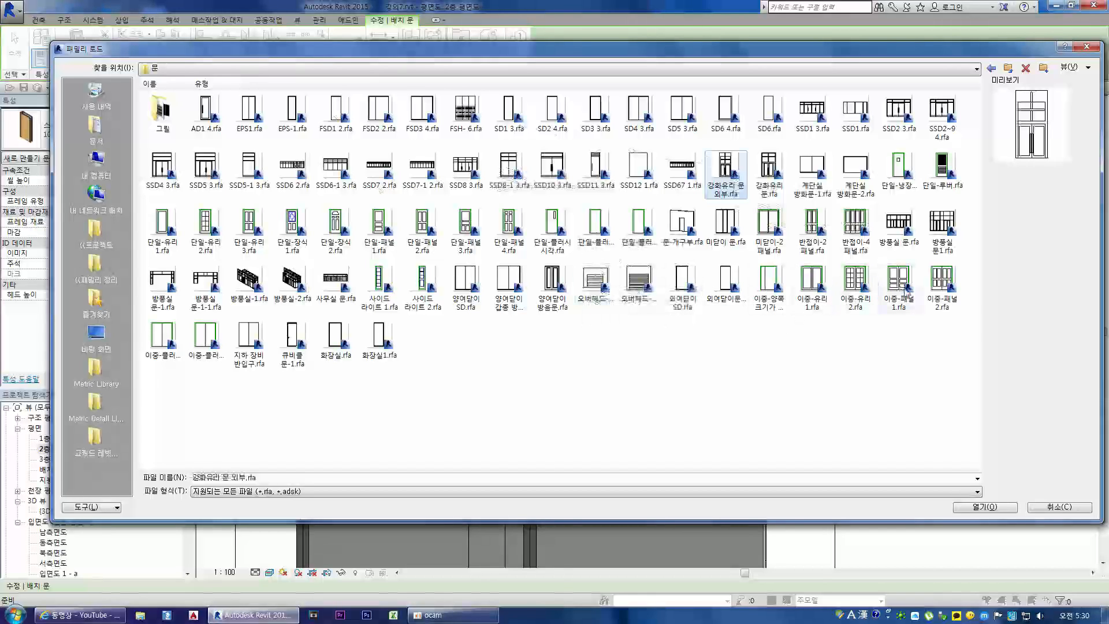
left_click(943, 283)
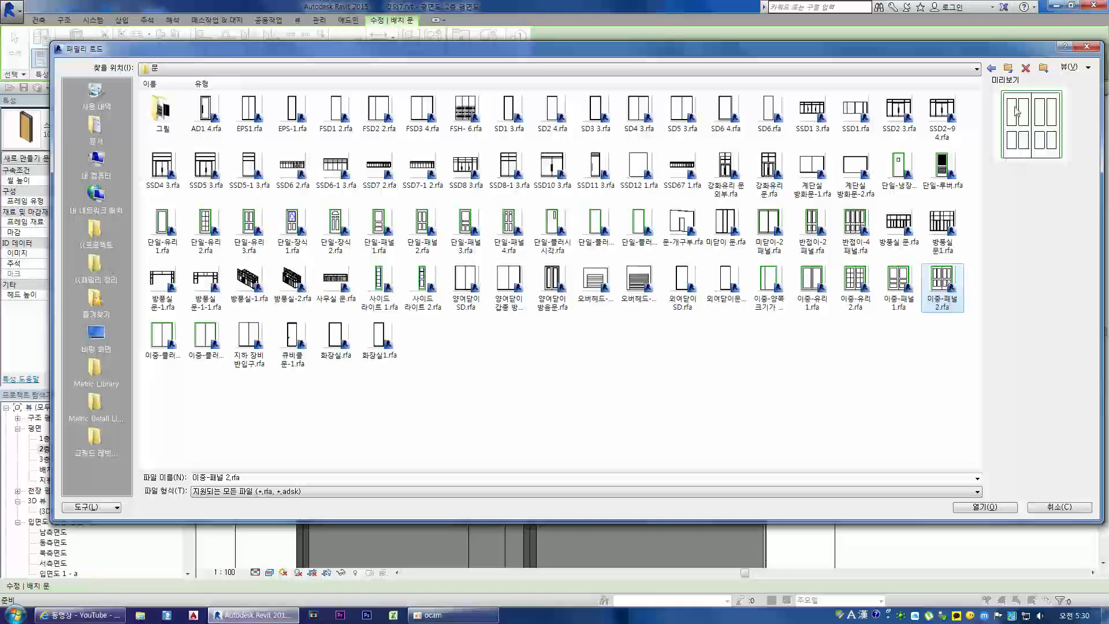
left_click(863, 287)
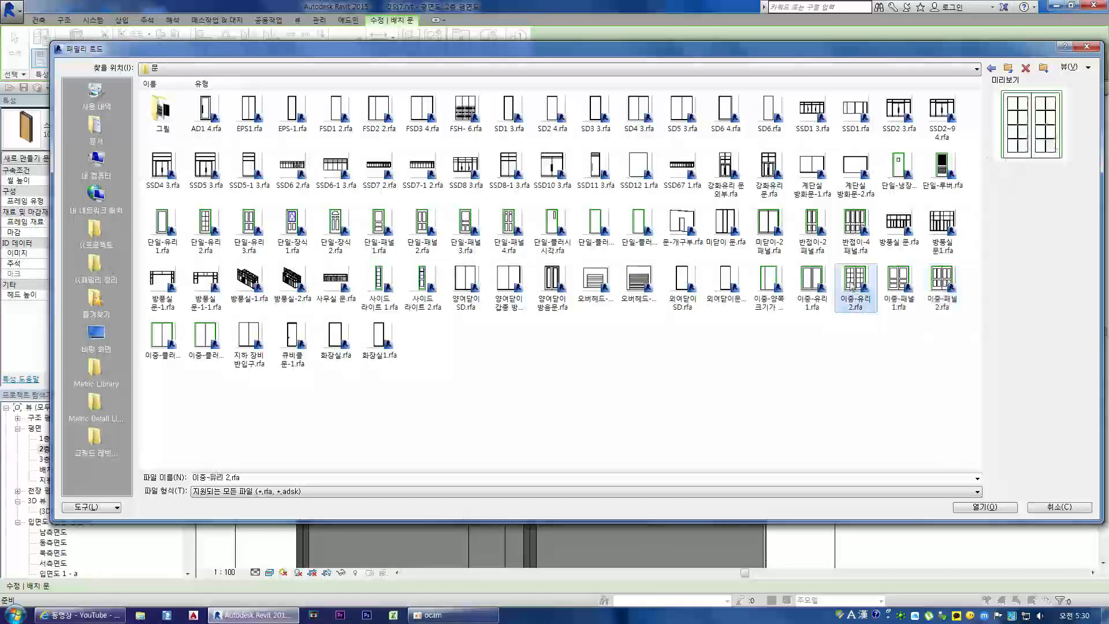
left_click(809, 289)
left_click(846, 286)
left_click(817, 284)
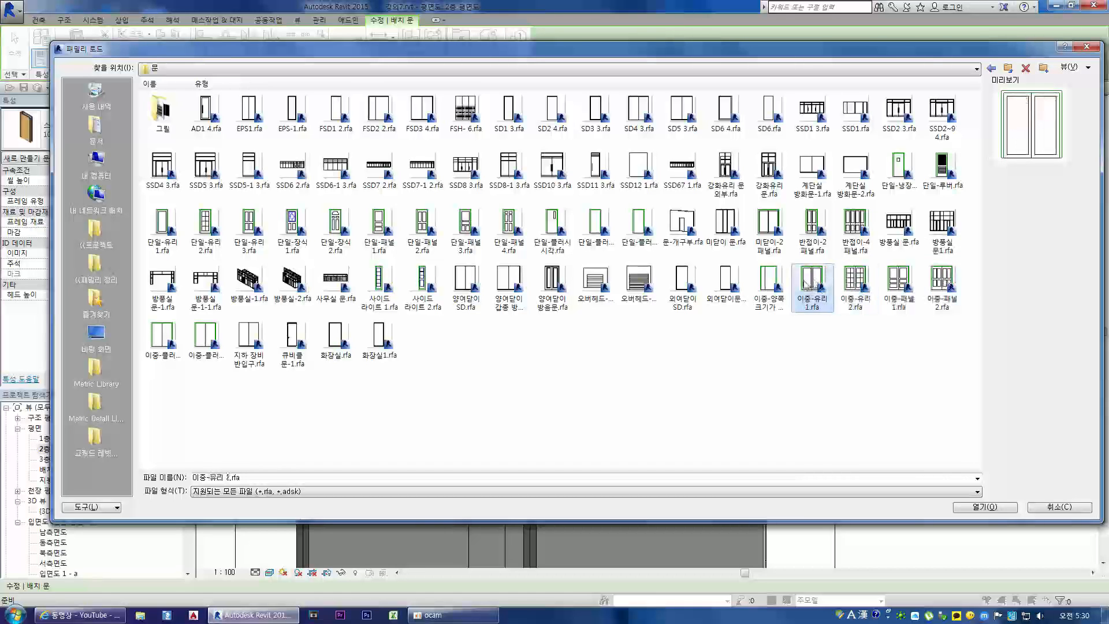
left_click(767, 288)
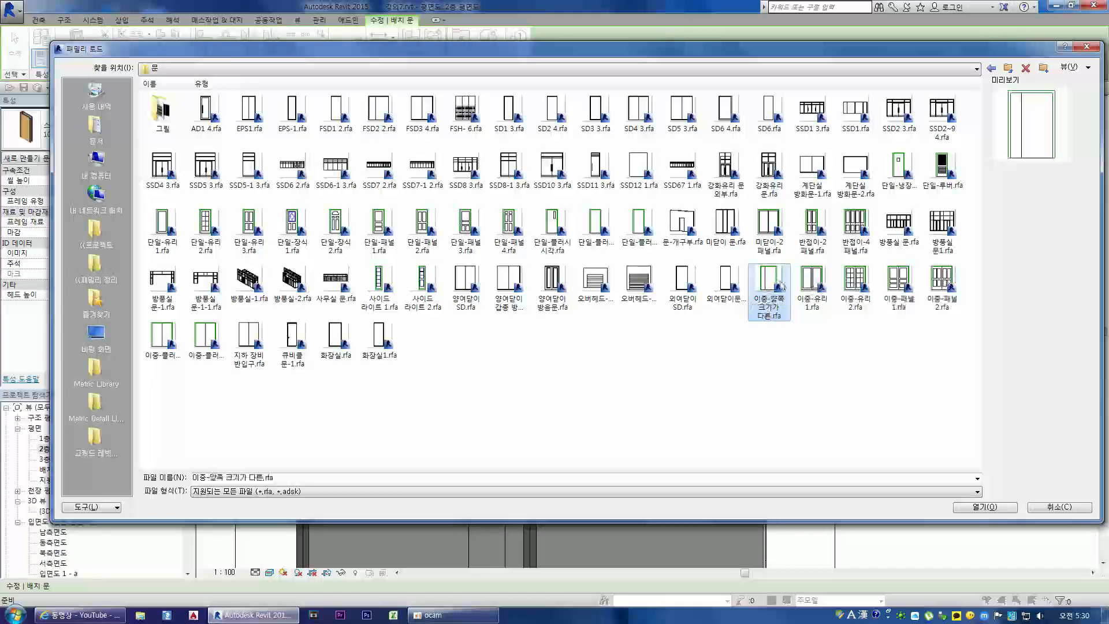
left_click(854, 229)
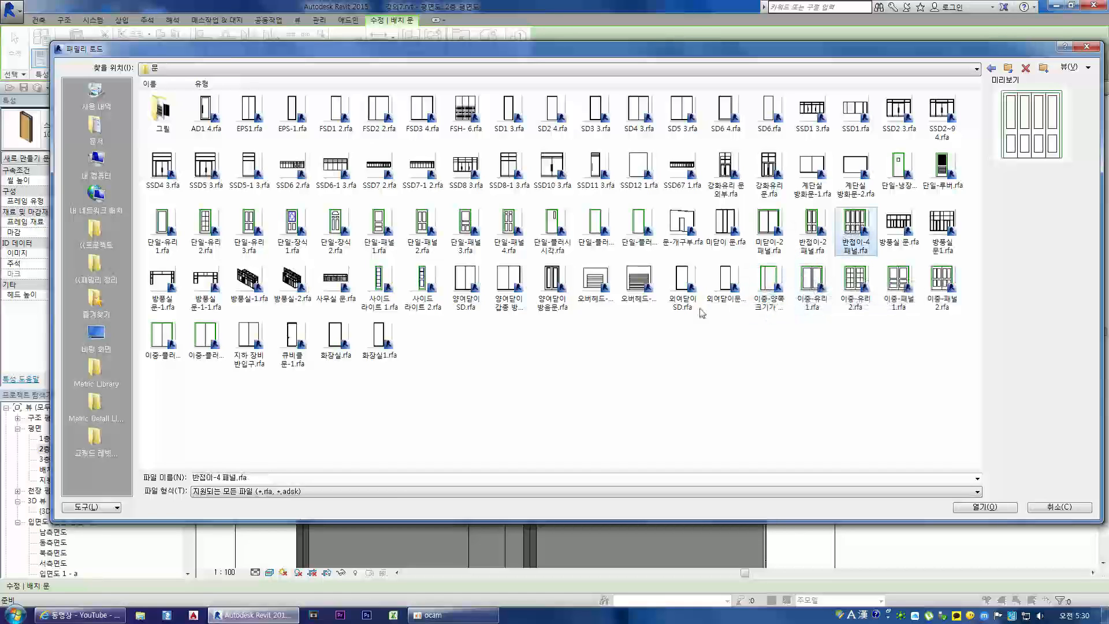
left_click(659, 344)
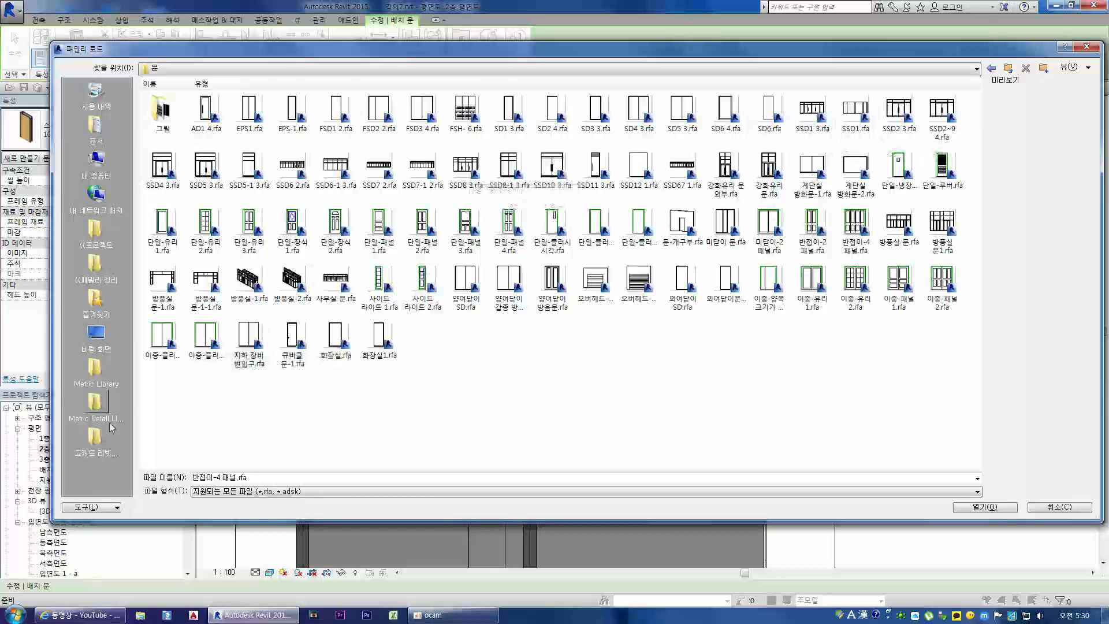
Examine the 고캐드 레빗 패밀리 library and the 문 folder of the 패밀리 정리 library, previewing the E333 네짝미서기 sliding door families
left_click(125, 438)
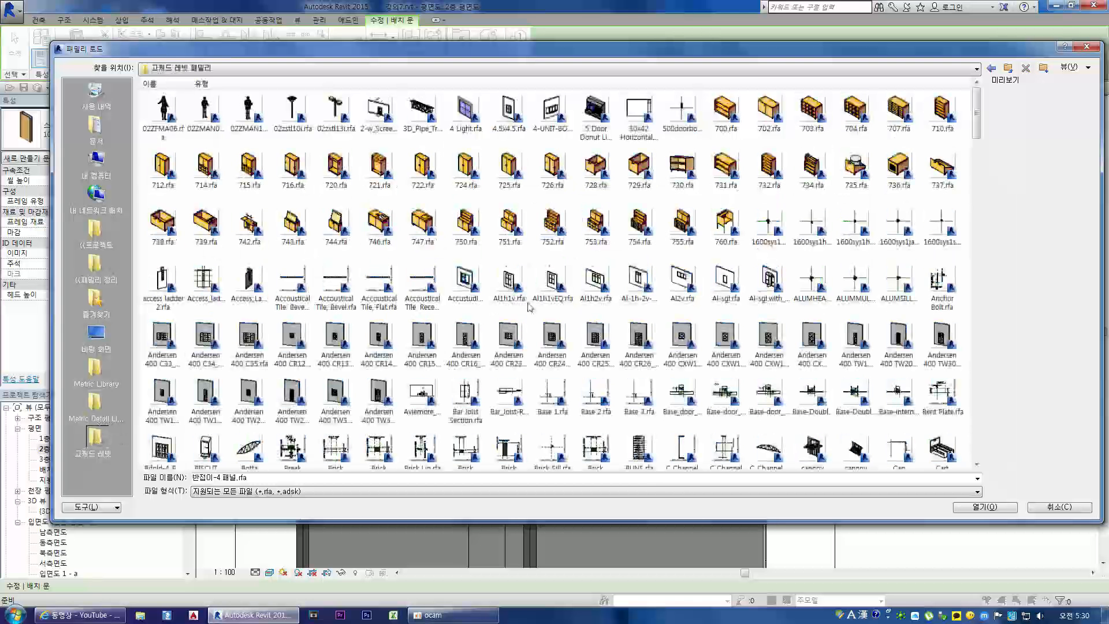
scroll(559, 320, "down", 7)
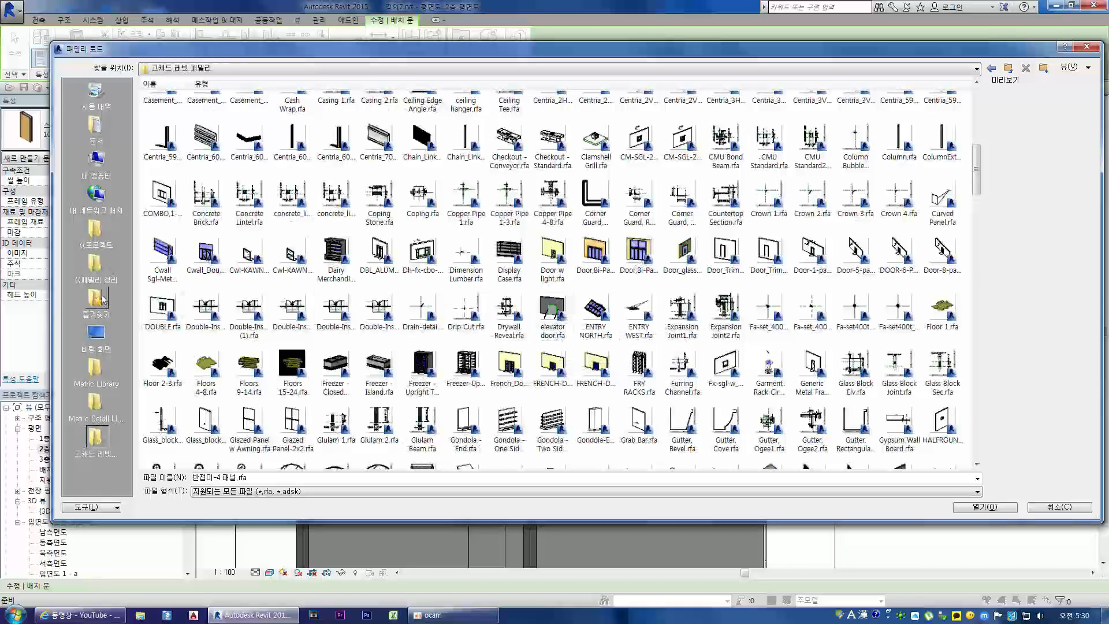
left_click(96, 266)
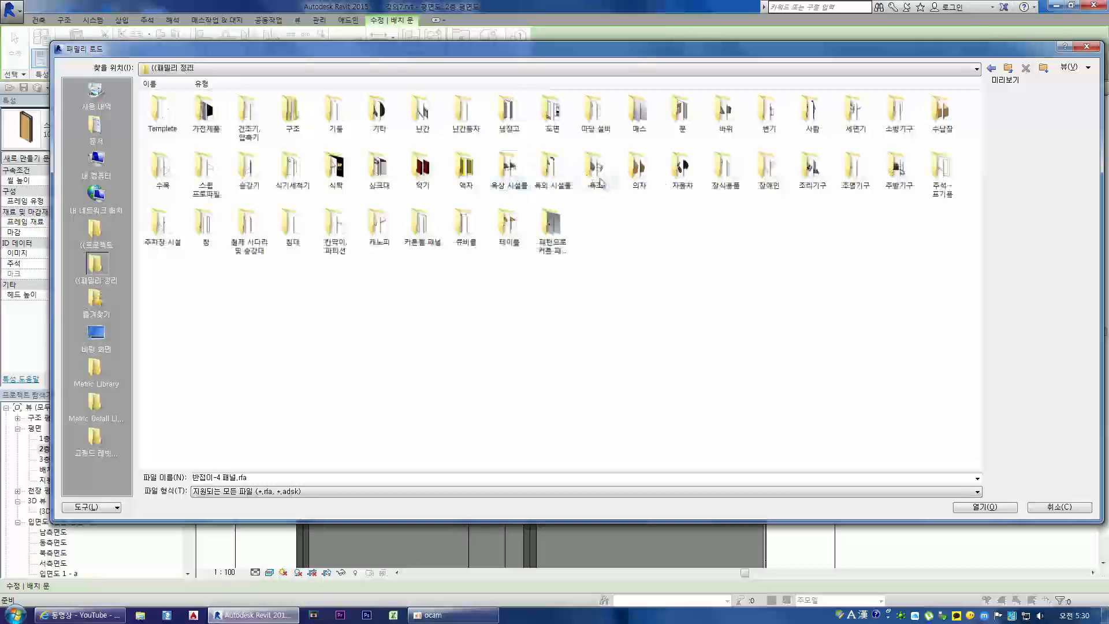
double_click(674, 133)
scroll(564, 356, "down", 1)
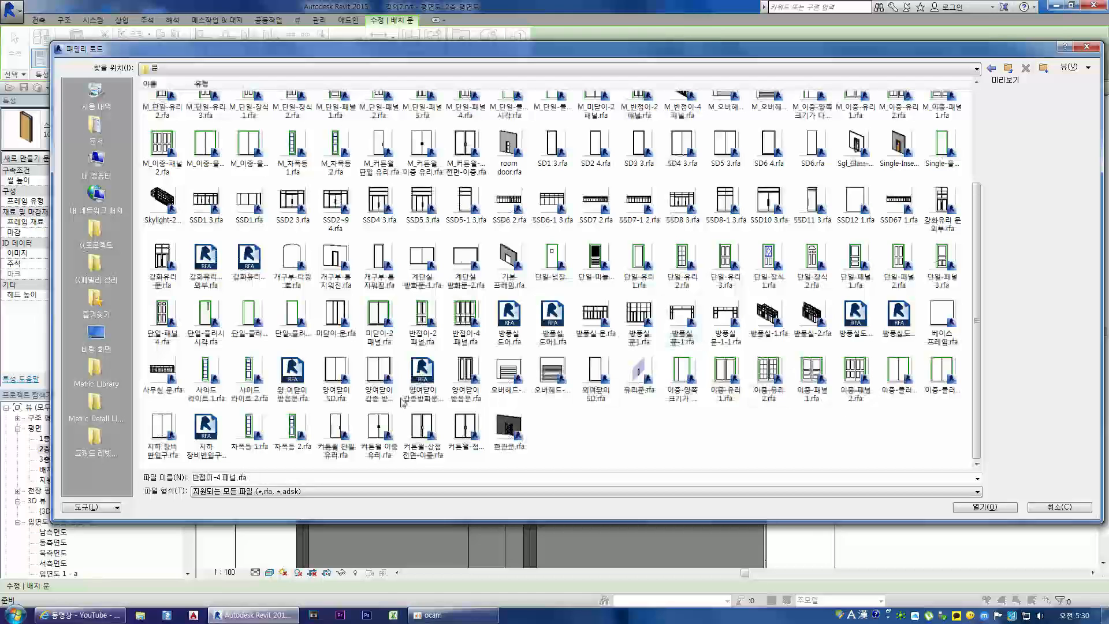
scroll(315, 378, "up", 2)
scroll(317, 370, "up", 1)
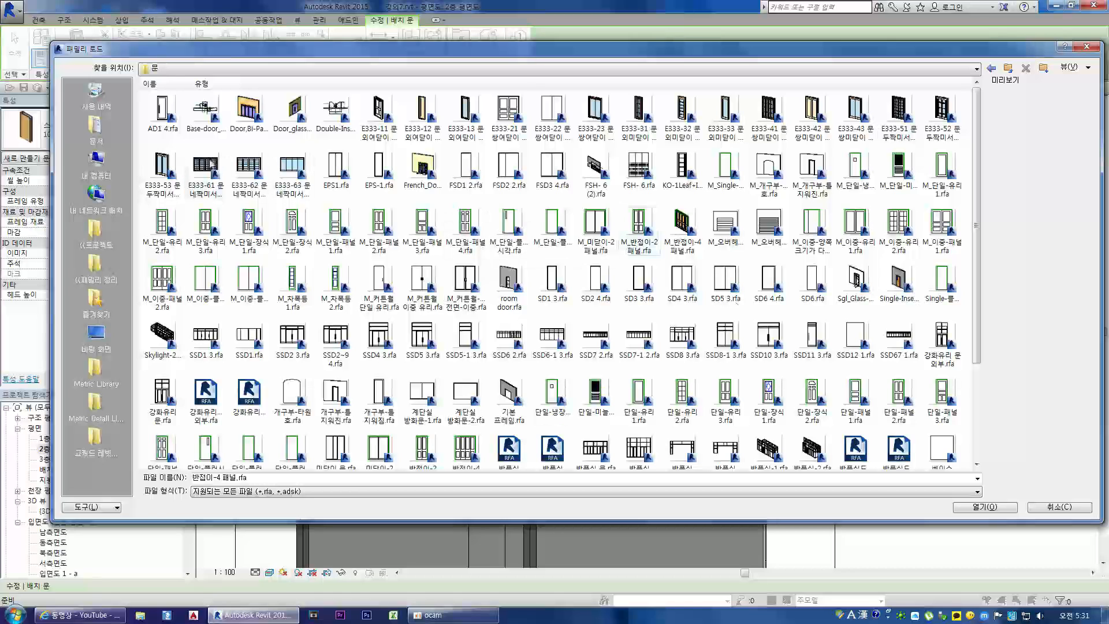
left_click(211, 164)
left_click(249, 165)
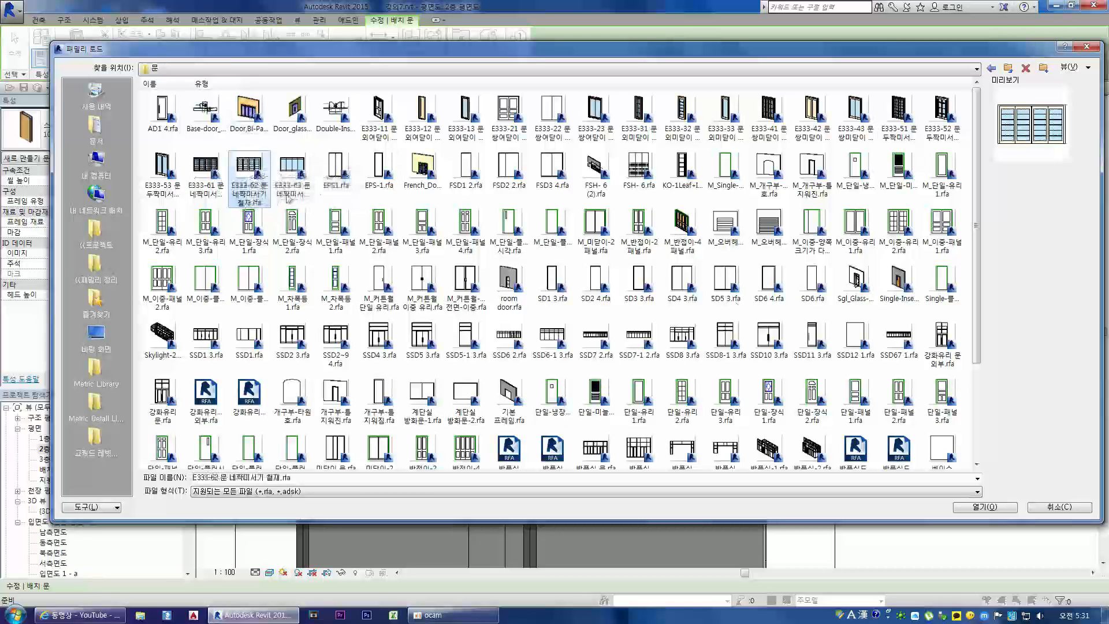
left_click(288, 169)
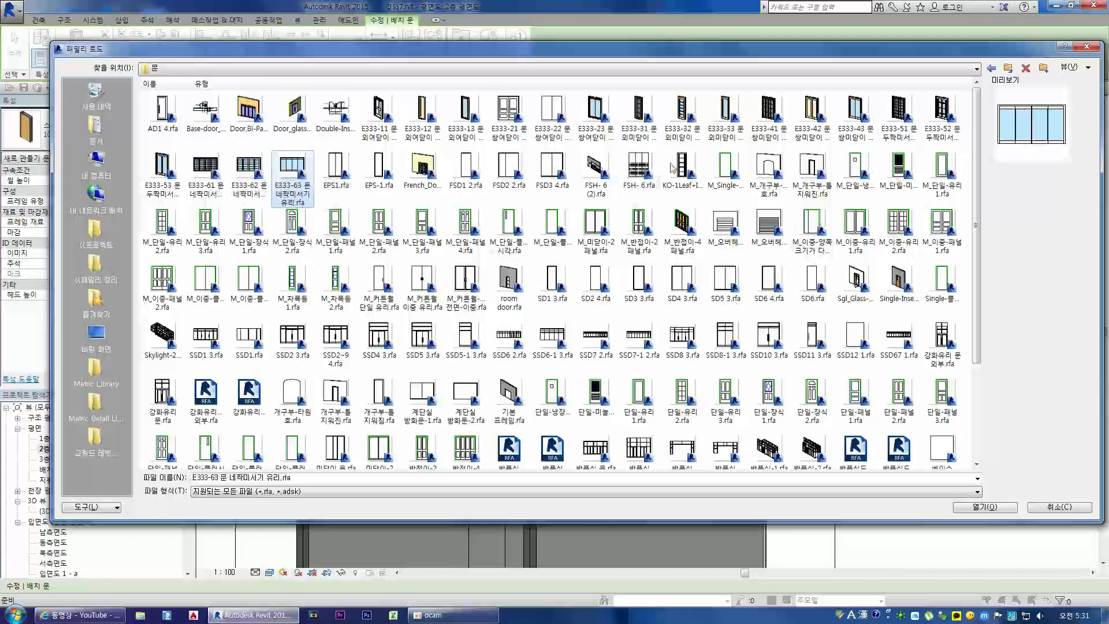
Return to the Korea metric library and open its 문 folder to choose a door family
left_click(107, 376)
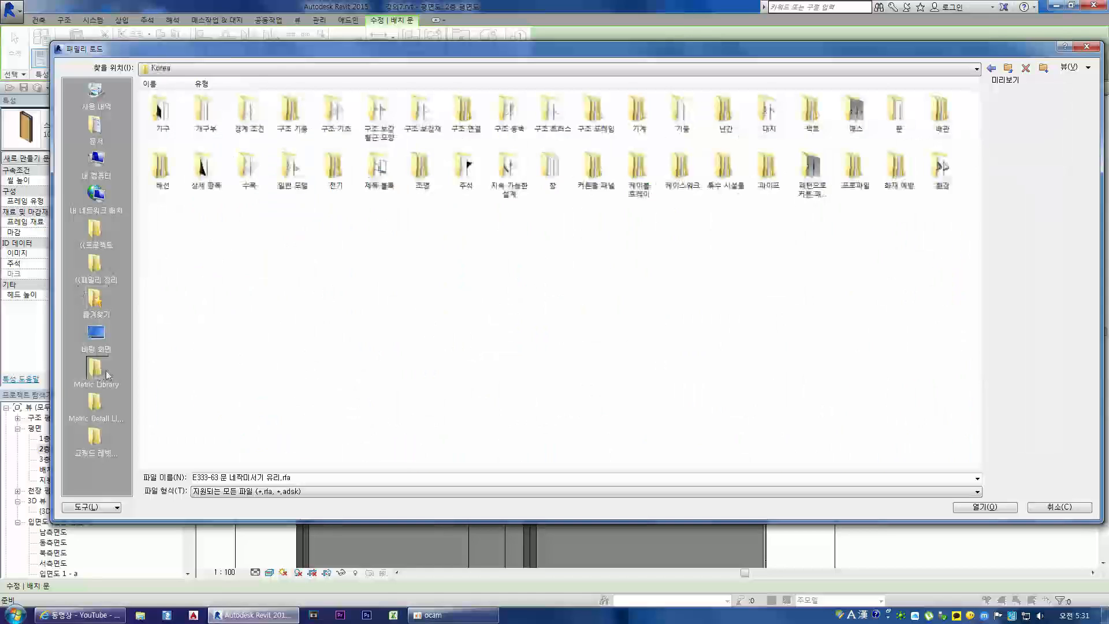
double_click(897, 113)
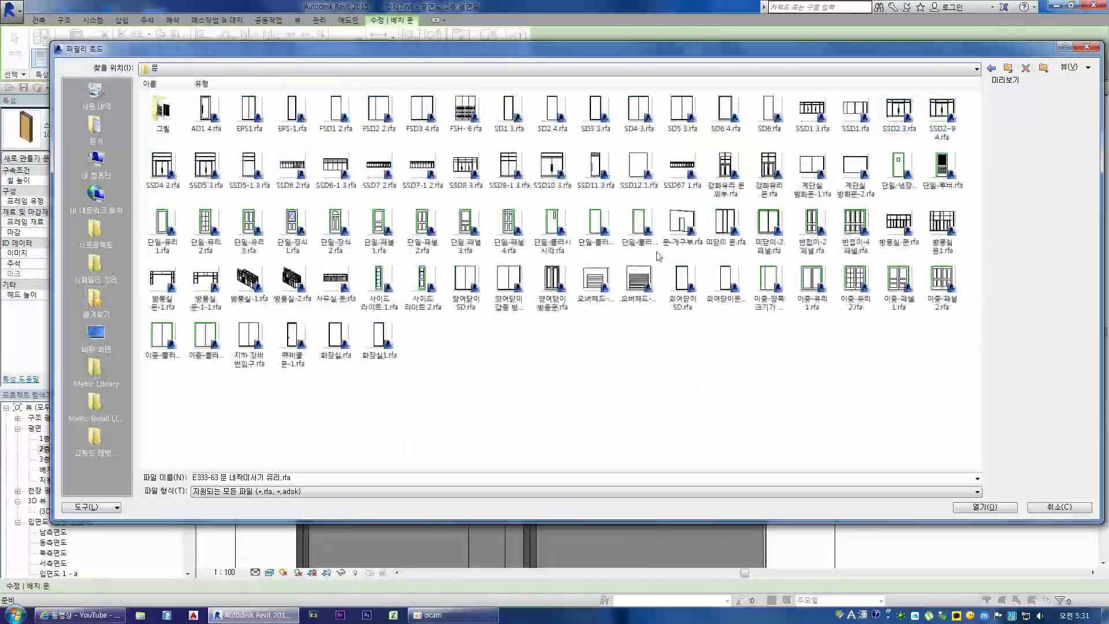
left_click(104, 374)
double_click(889, 114)
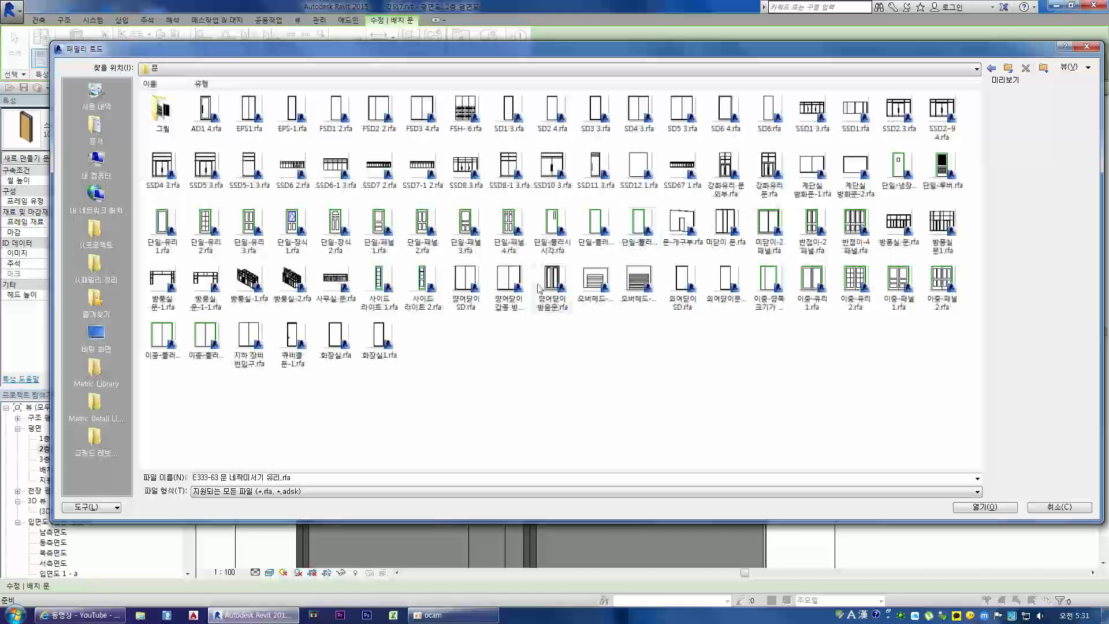
Load the 이중-유리 1 door family from the 문 folder and choose its 1830 x 2134mm type for placement
left_click(856, 288)
left_click(813, 289)
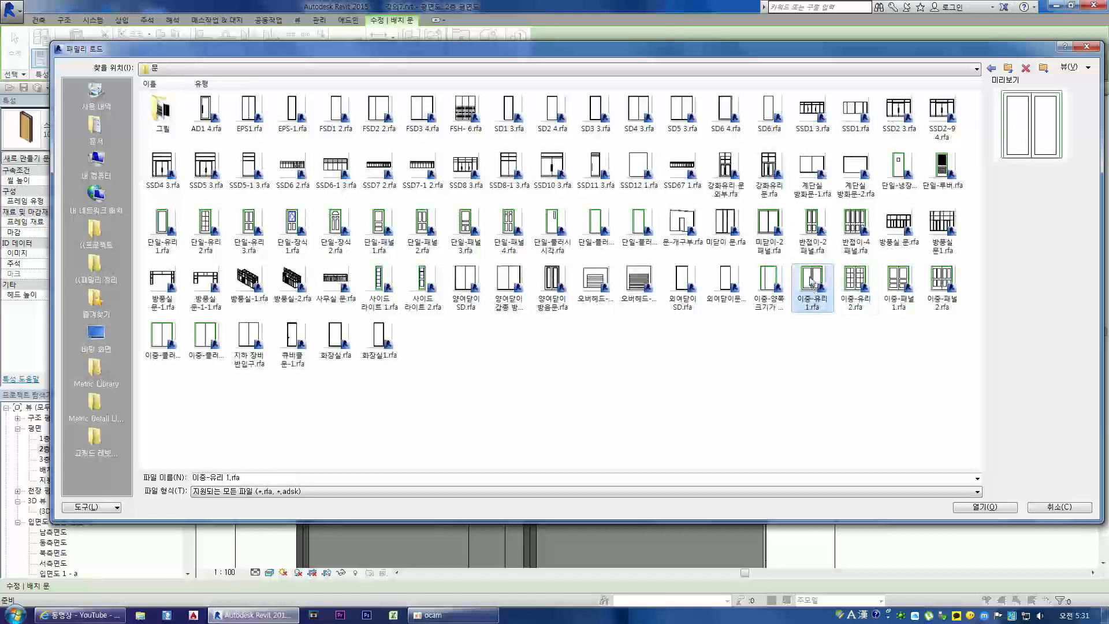
double_click(809, 281)
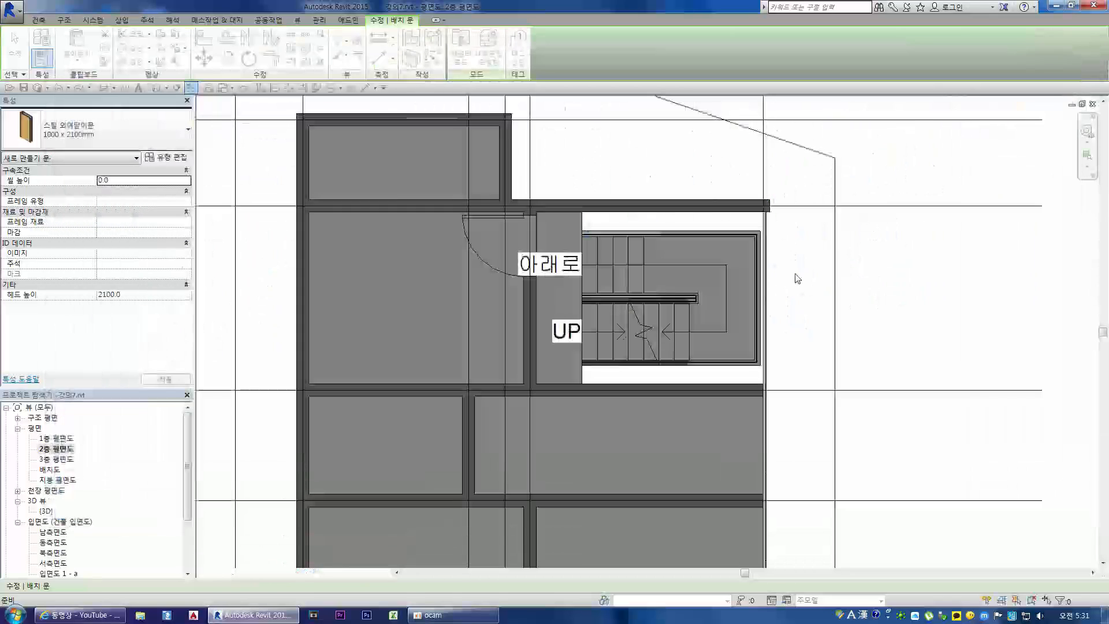
left_click(139, 134)
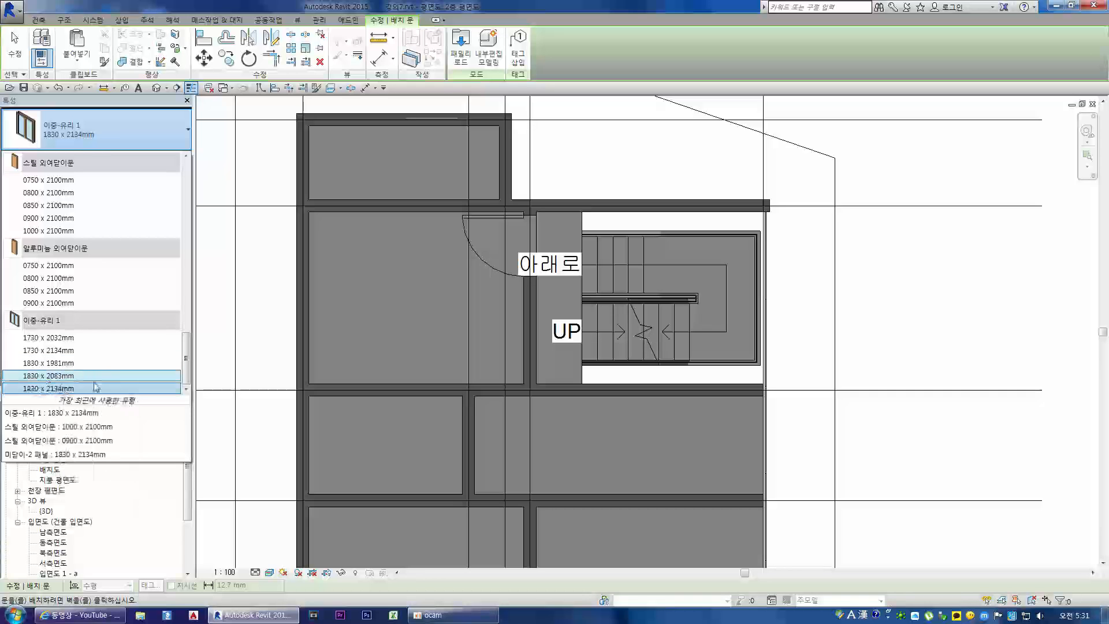
left_click(56, 388)
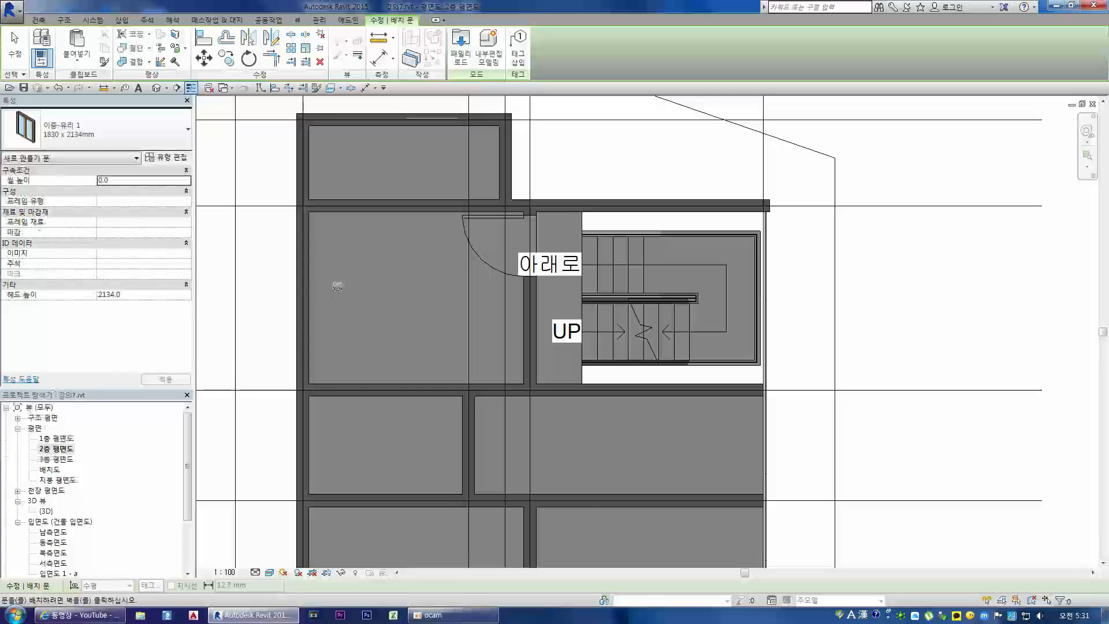
left_click(110, 130)
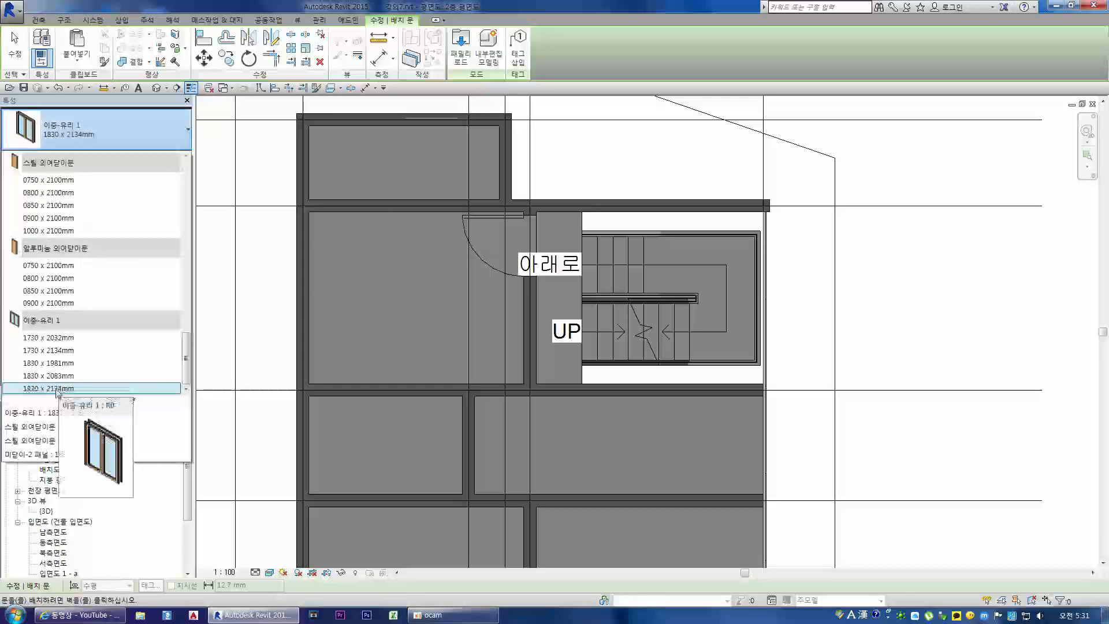
left_click(56, 390)
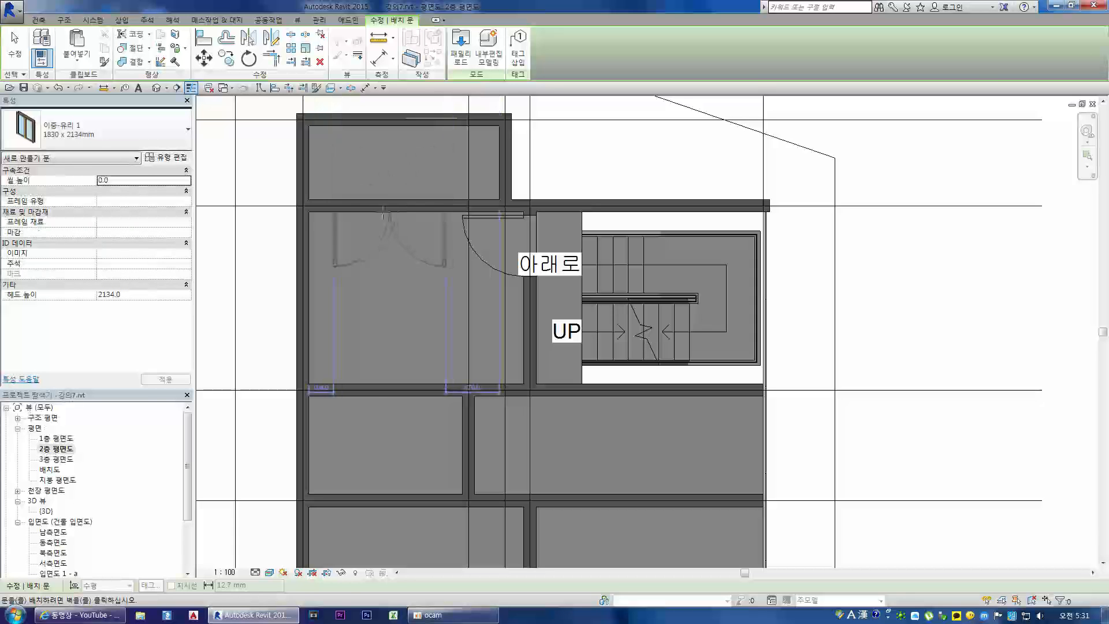
Check the available door types, then start loading another door family and open the Korea metric library's 문 folder
left_click(186, 142)
scroll(109, 292, "up", 2)
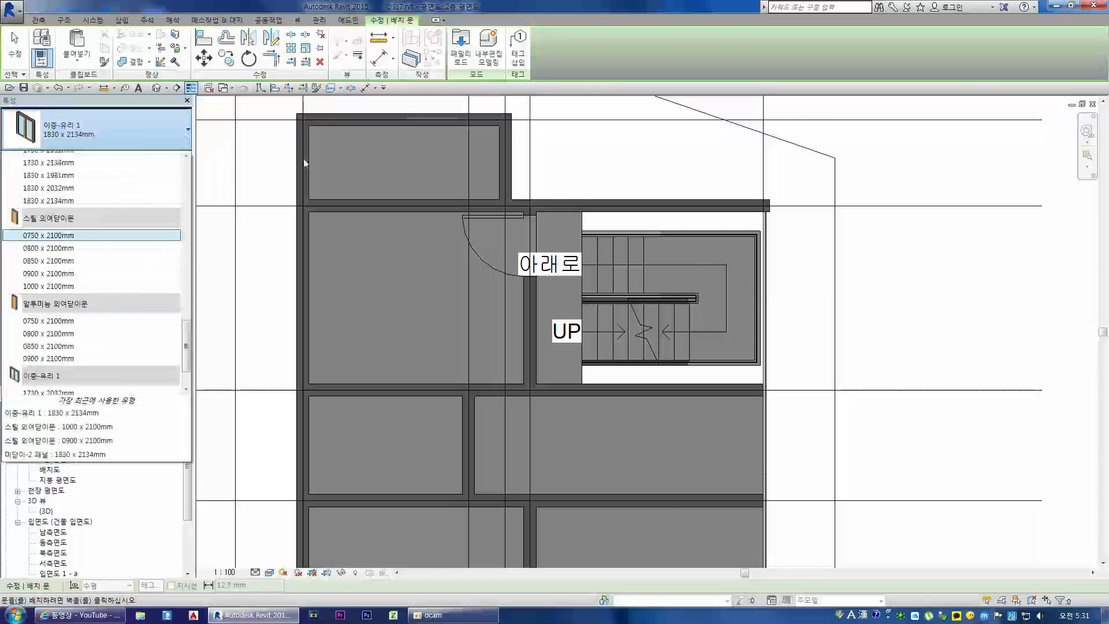
left_click(461, 46)
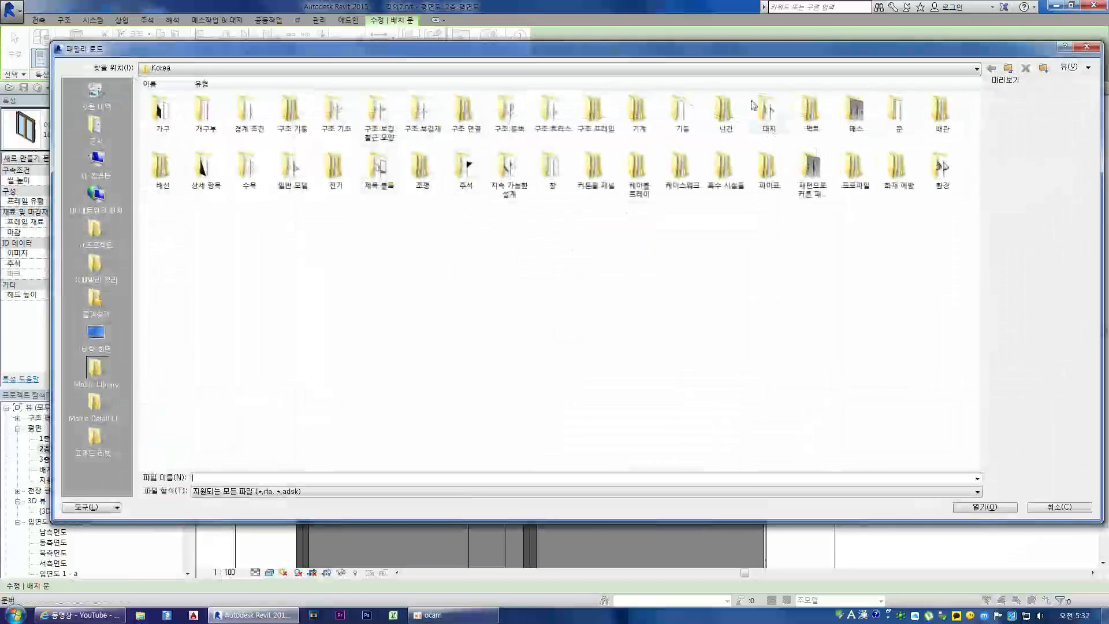
double_click(899, 115)
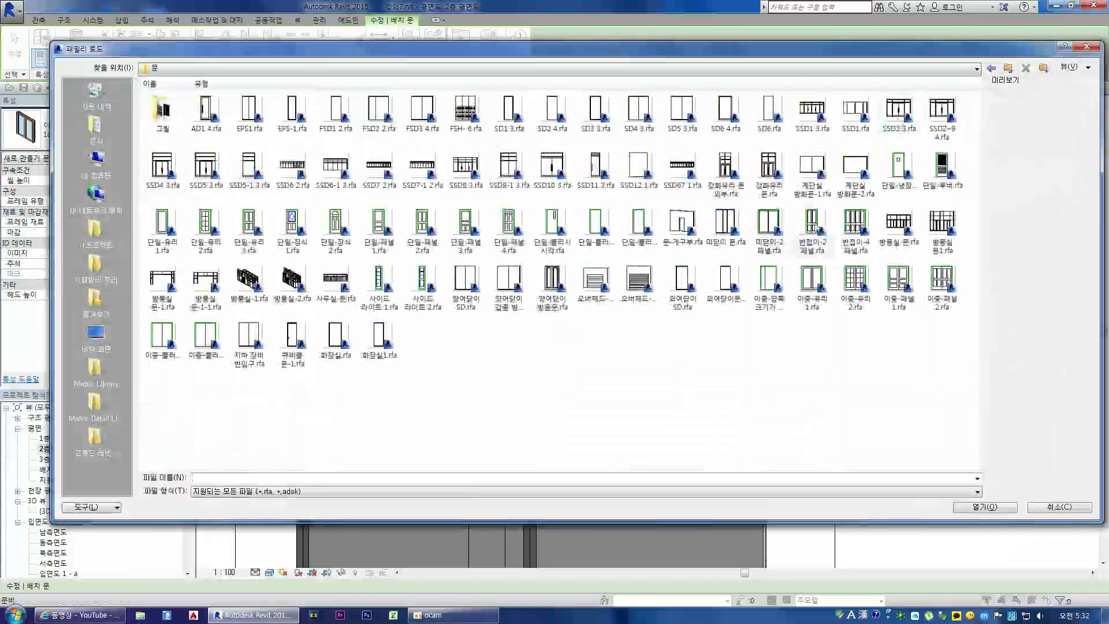
Preview the glazed, plain double-leaf, soundproof, overhead, flush and paneled door families in the 문 folder
left_click(855, 278)
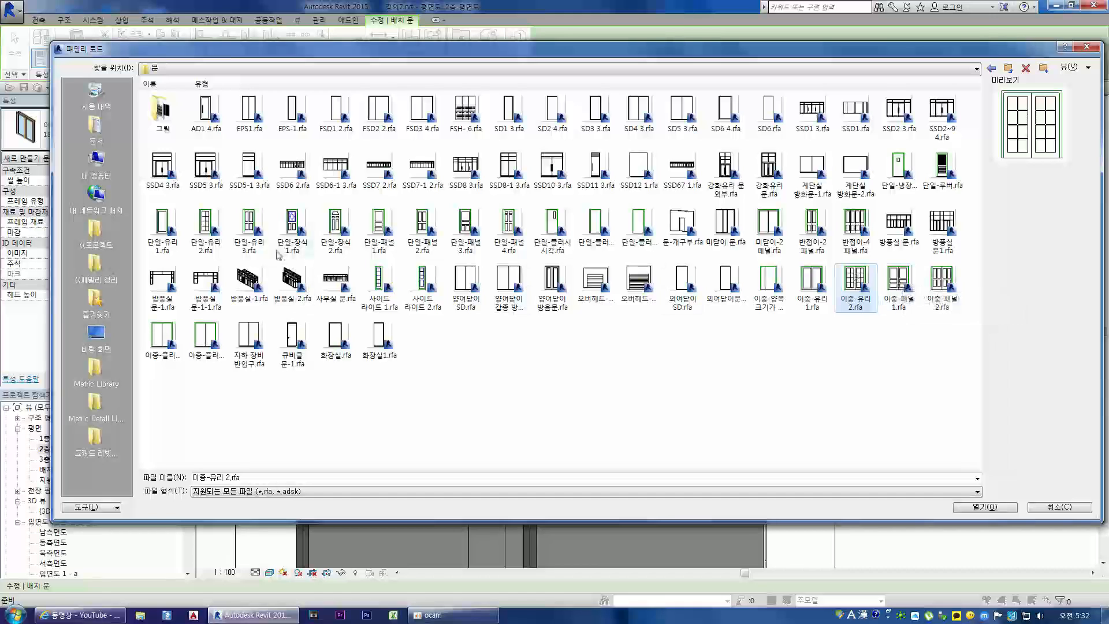
left_click(501, 173)
left_click(636, 116)
left_click(681, 115)
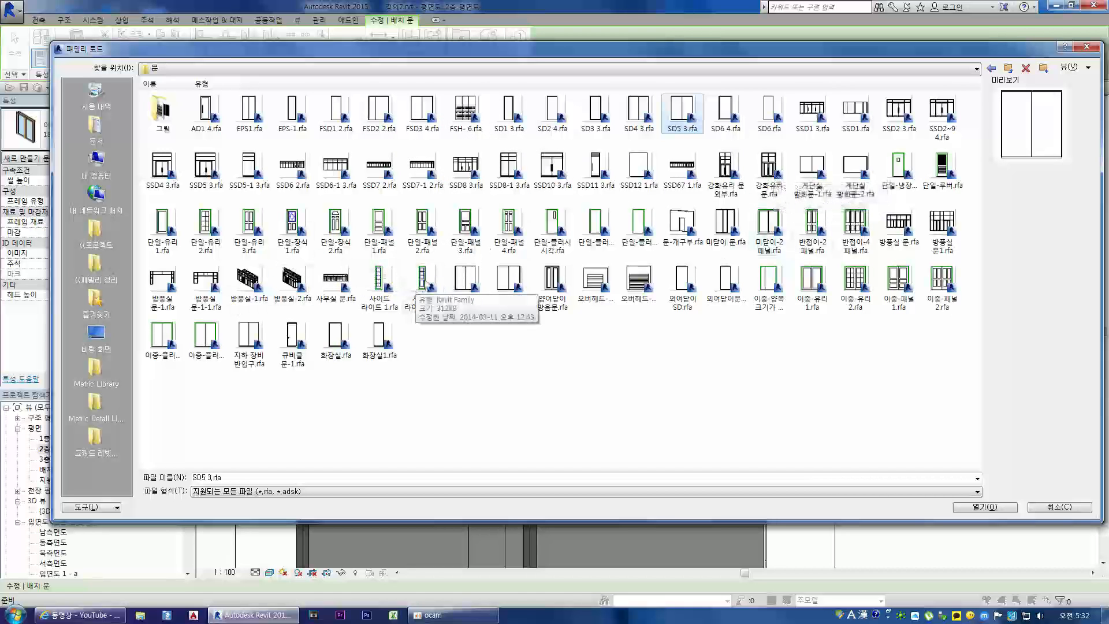
left_click(465, 283)
left_click(516, 286)
left_click(550, 291)
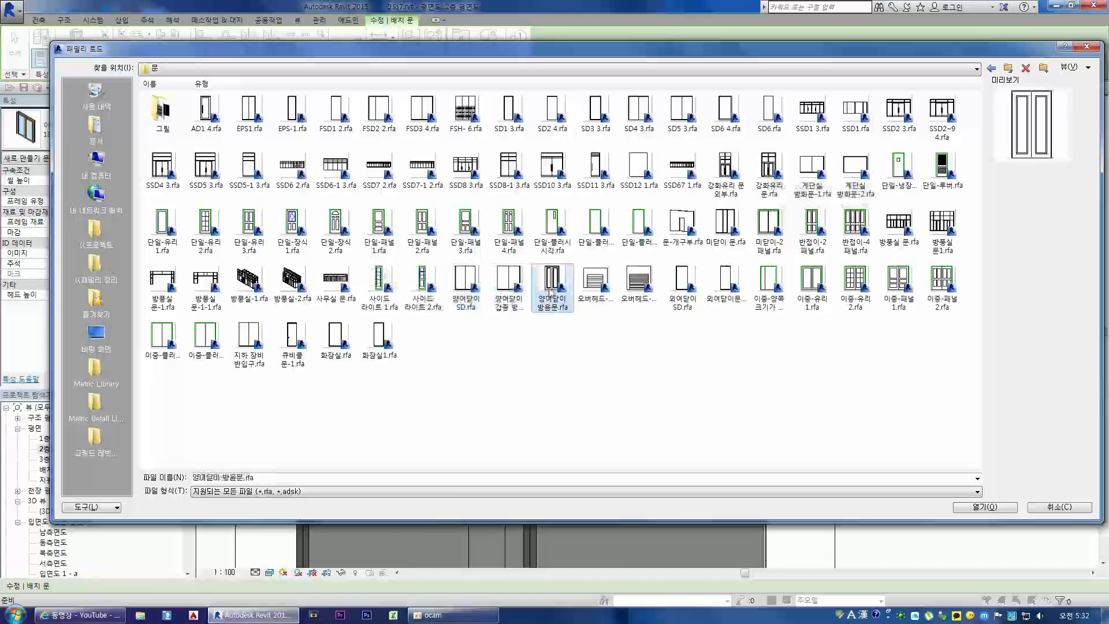
left_click(594, 286)
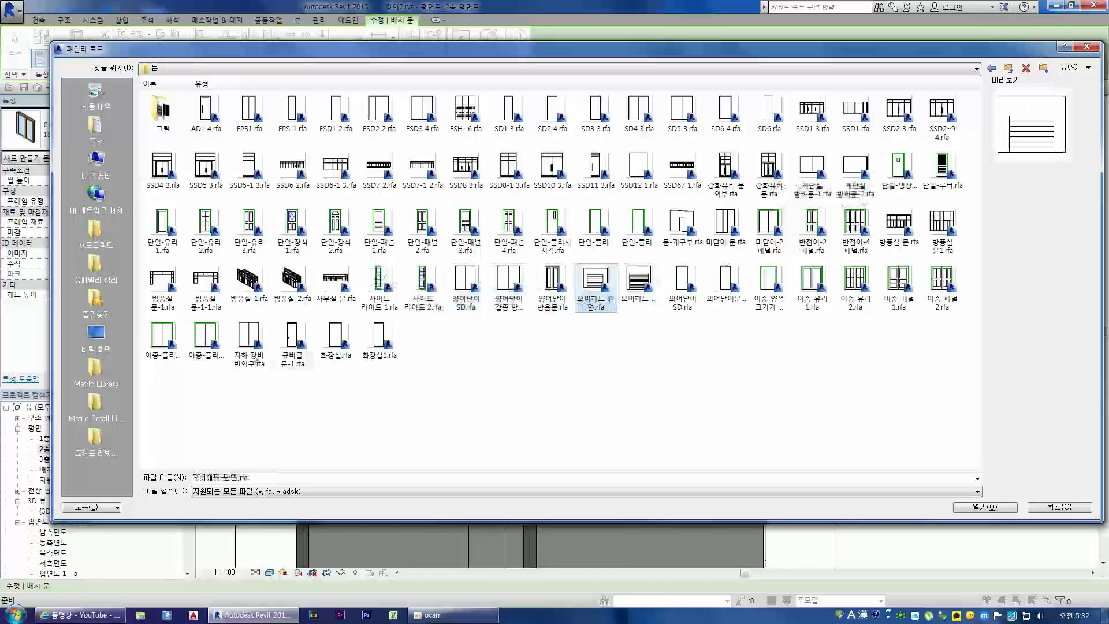
left_click(205, 340)
left_click(161, 341)
left_click(604, 289)
left_click(206, 344)
left_click(161, 341)
left_click(210, 345)
left_click(162, 340)
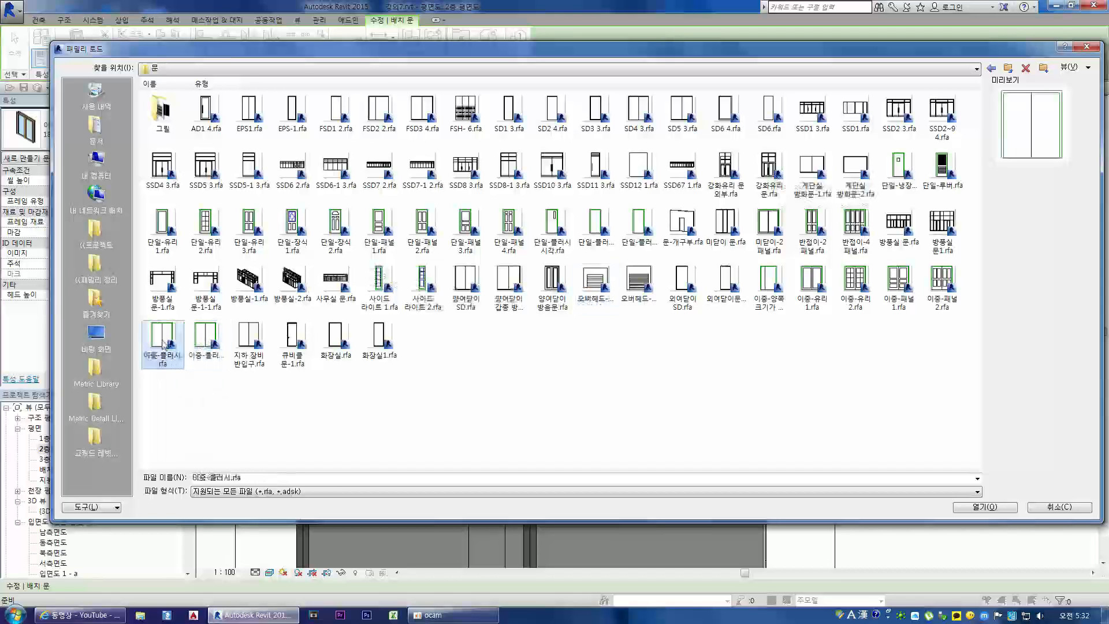
left_click(945, 276)
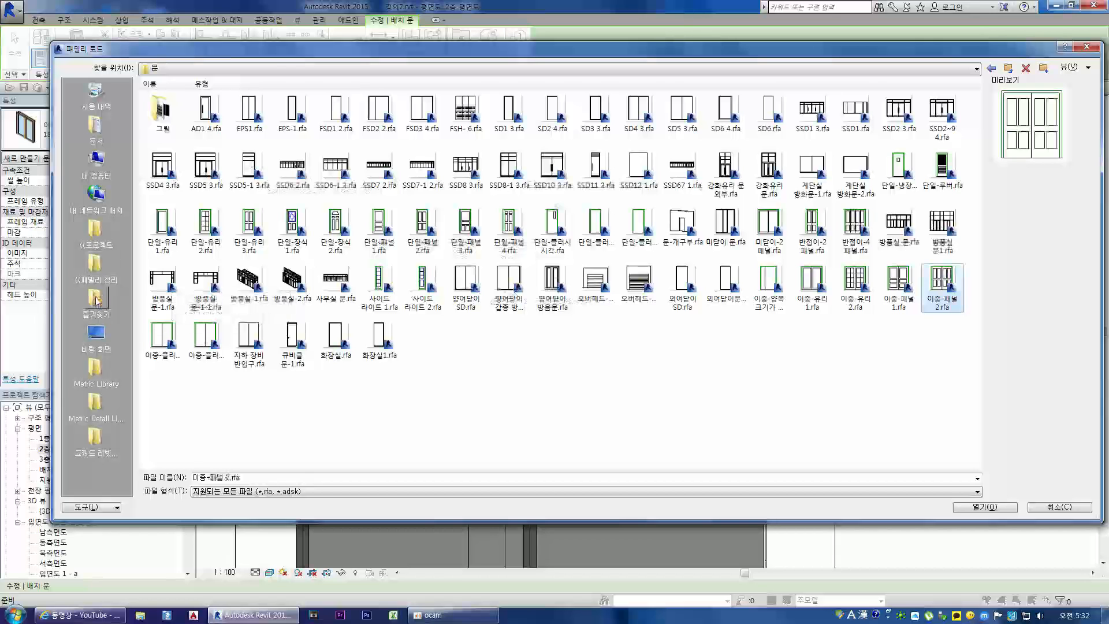
Look through the 고캐드 레빗 패밀리 library for a suitable door family
left_click(94, 440)
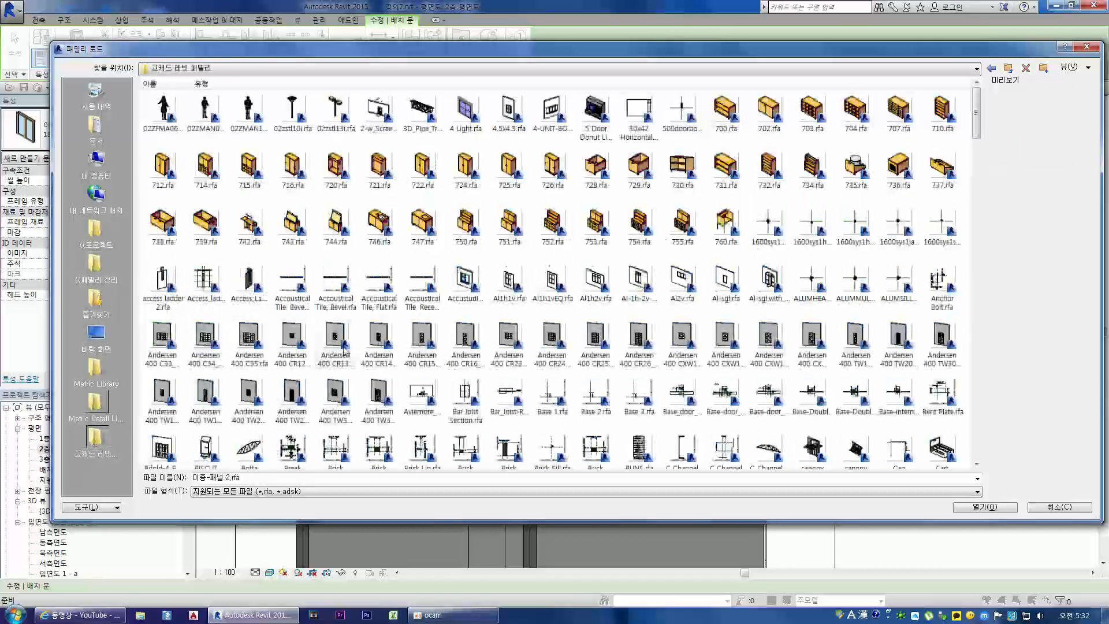
left_click(481, 292)
scroll(484, 293, "down", 5)
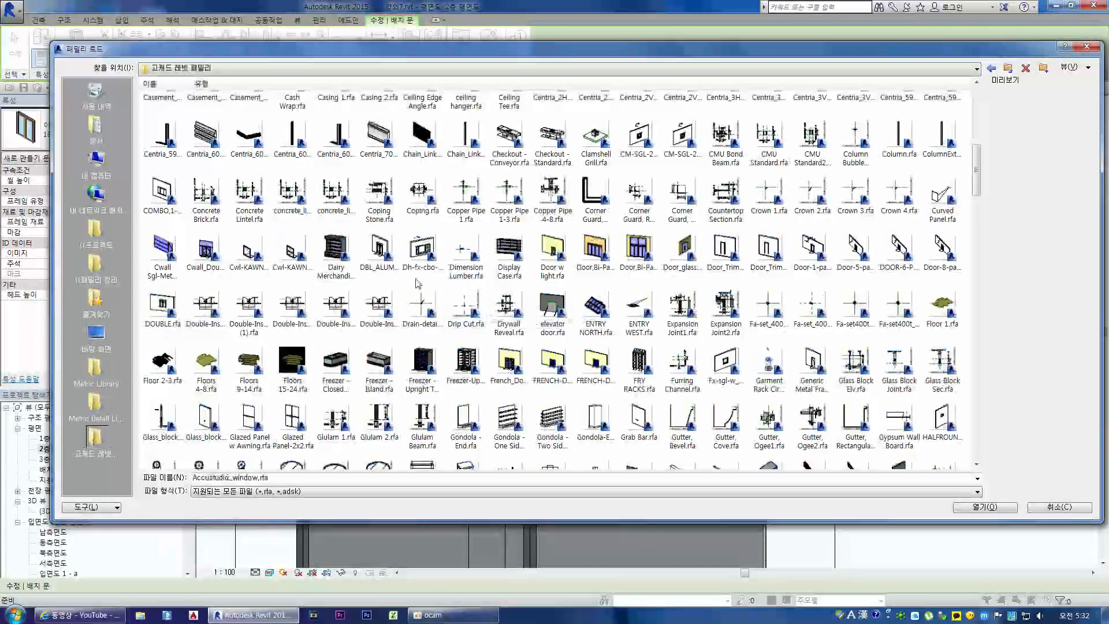
scroll(427, 289, "down", 15)
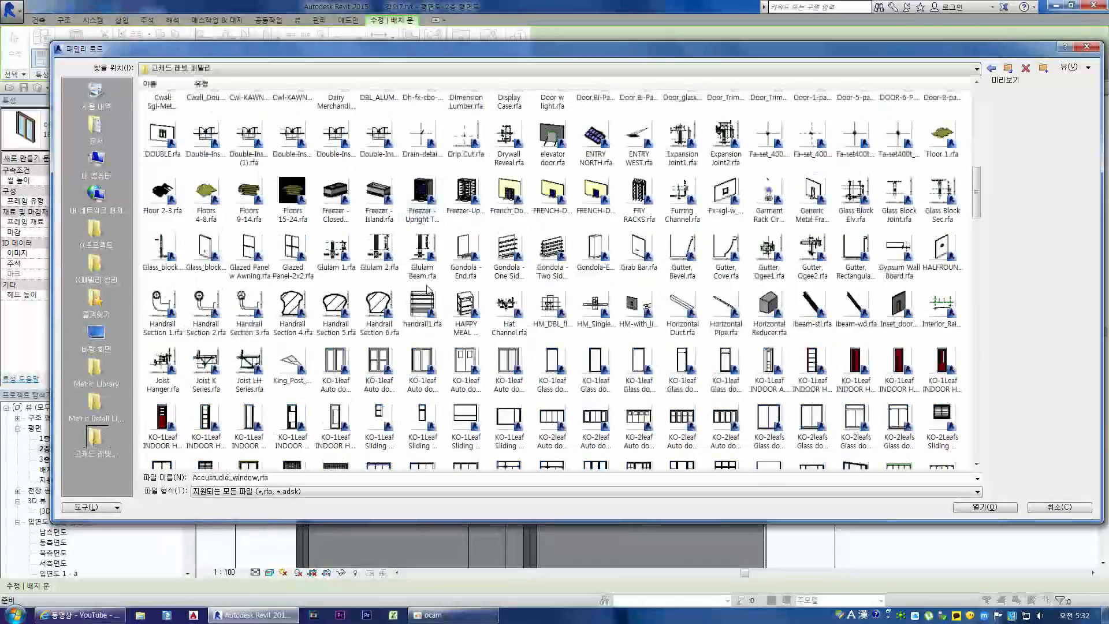
scroll(428, 288, "down", 15)
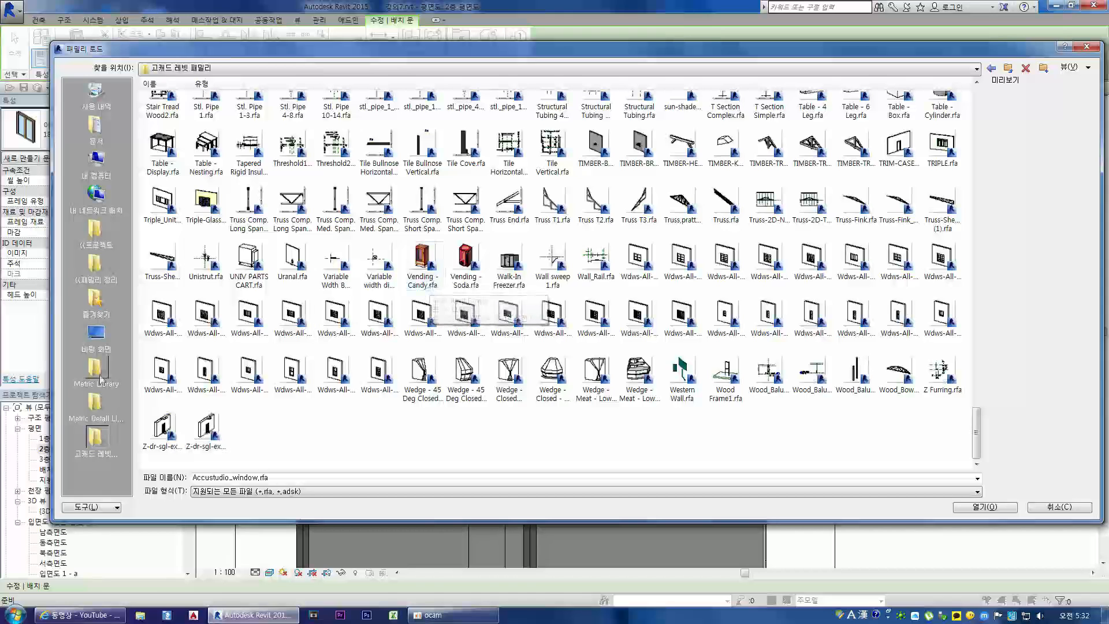
Compare the E333 네짝미서기 sliding doors in the 문 folder of the 패밀리 정리 library and load E333-61 문 네짝미서기 목재
left_click(96, 267)
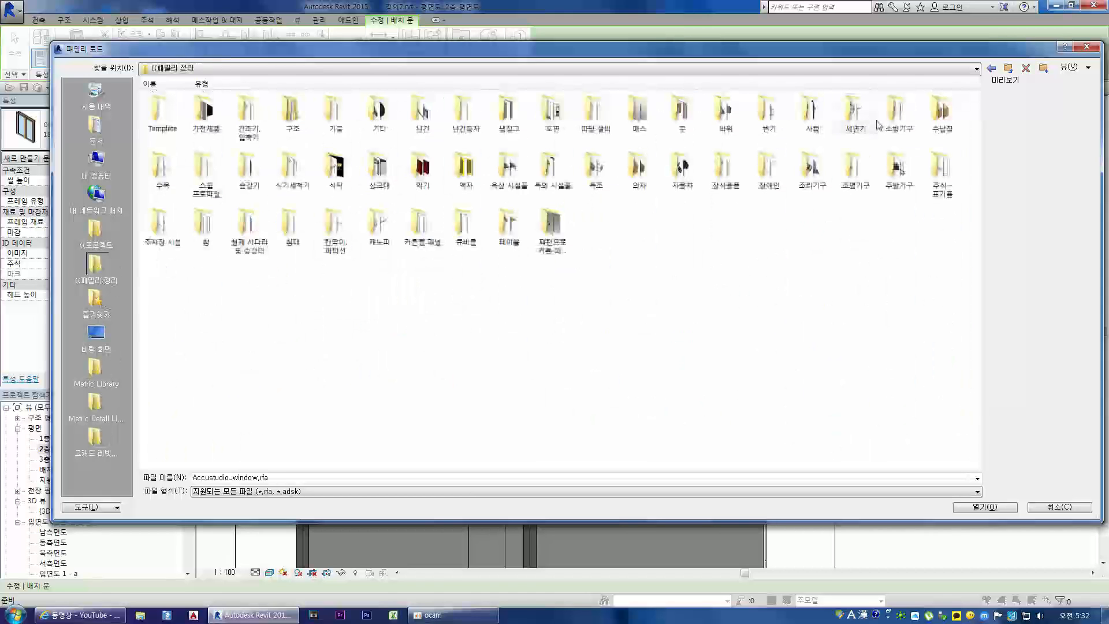
double_click(676, 122)
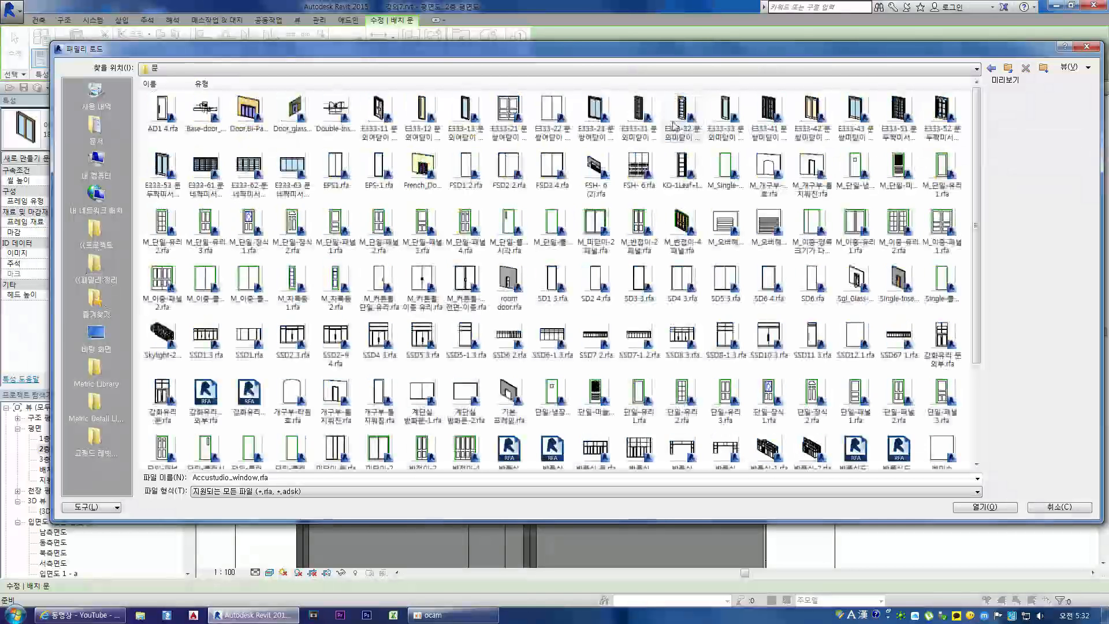
left_click(248, 167)
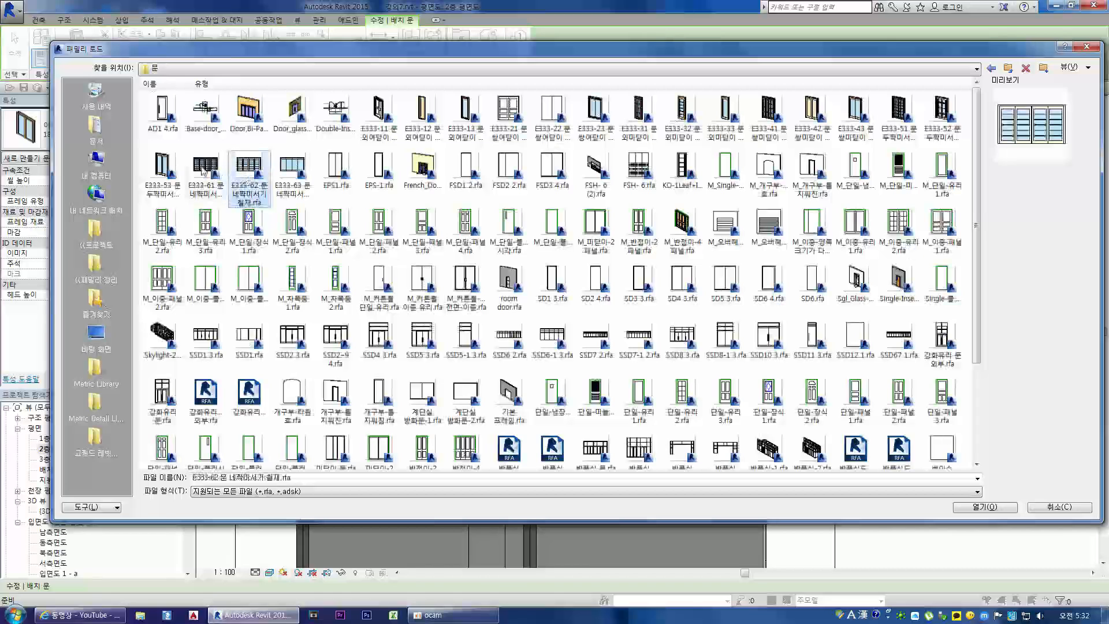
left_click(198, 169)
left_click(230, 169)
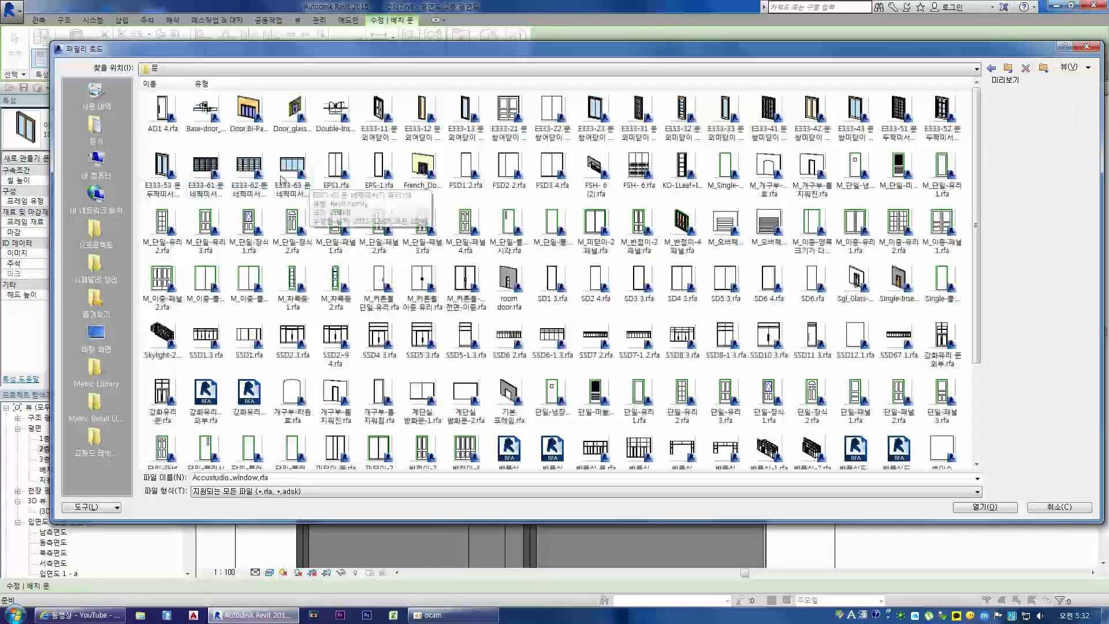
left_click(247, 172)
left_click(196, 167)
left_click(248, 172)
left_click(216, 167)
double_click(215, 165)
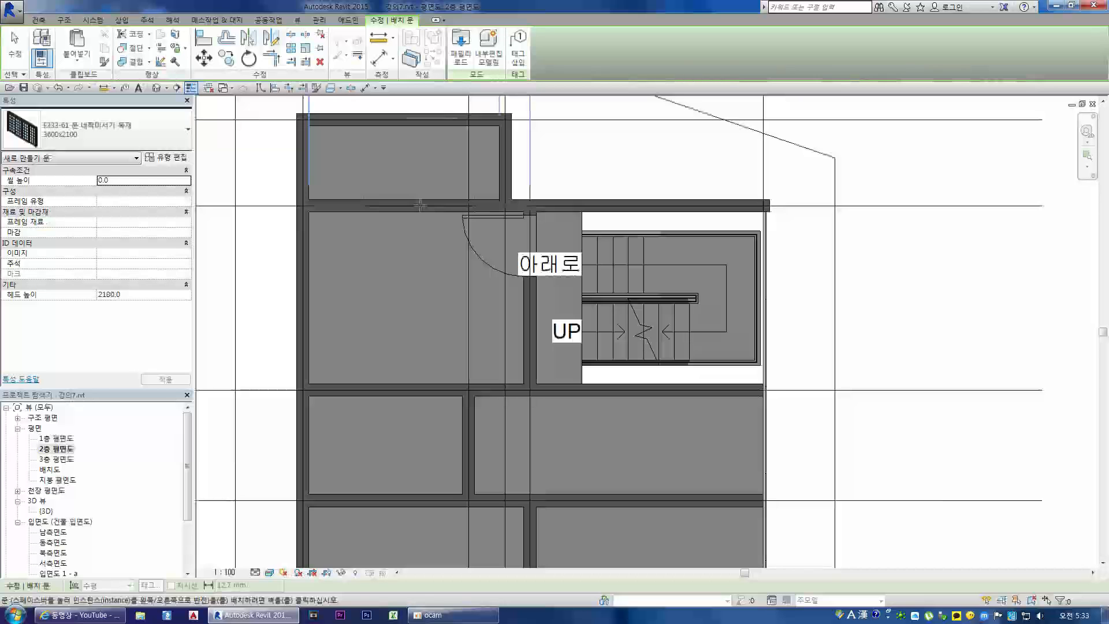
Place the 3600x2100 four-panel sliding door in the wall on grid 4, below the upper-left room, and end door placement
left_click(420, 205)
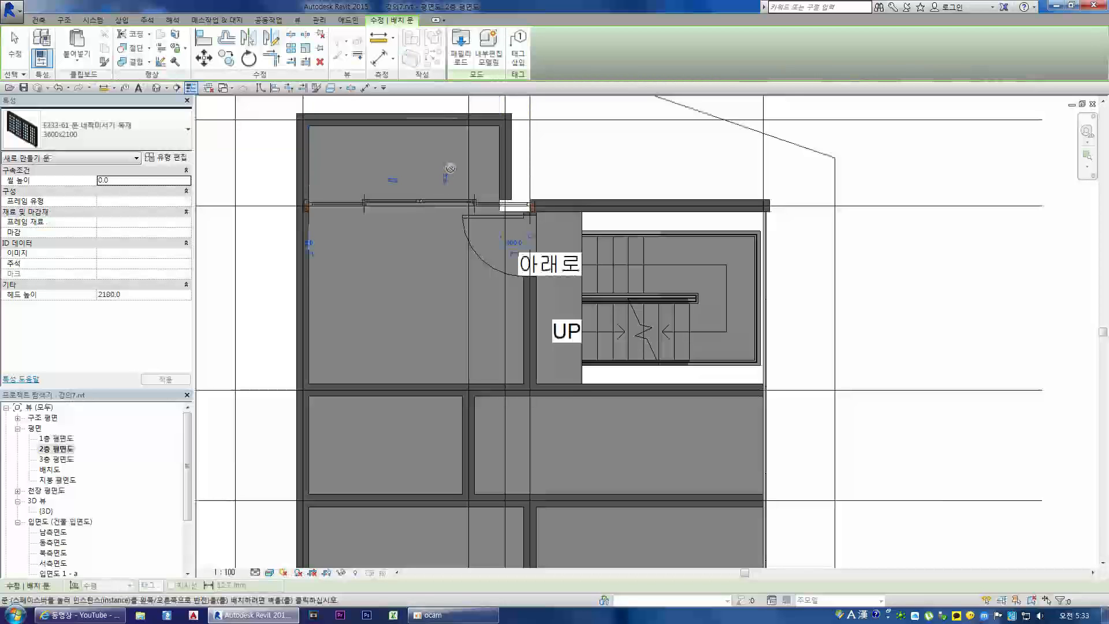
scroll(577, 248, "up", 3)
scroll(583, 262, "down", 1)
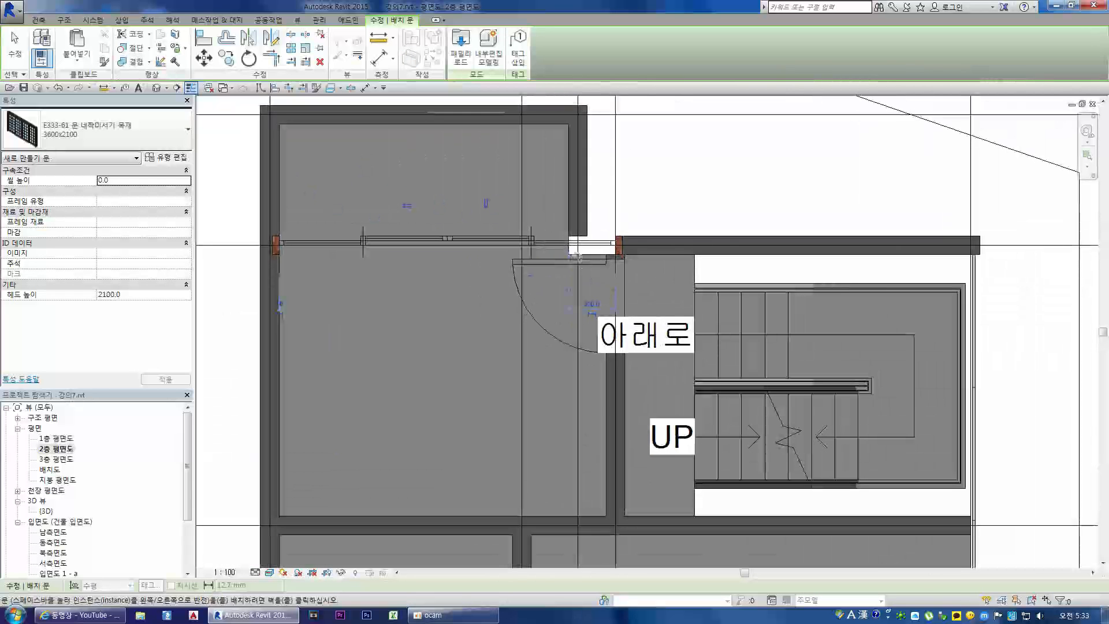
key("Escape")
key("Escape")
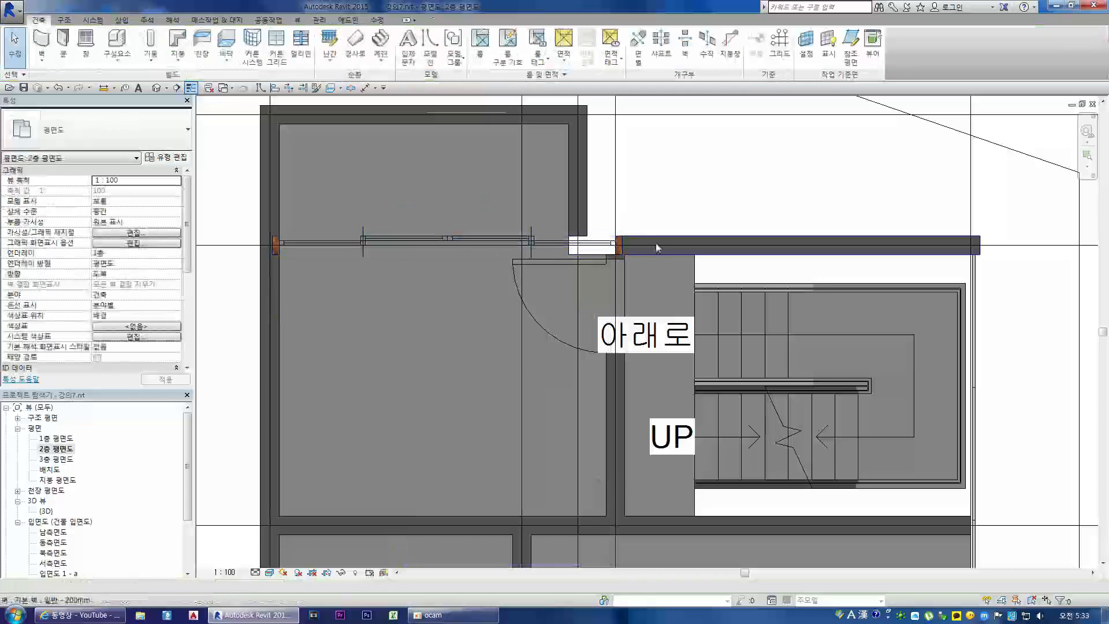
Add an aligned dimension above the upper-left room between the grid lines of its left and right walls
scroll(556, 333, "down", 1)
scroll(556, 333, "down", 3)
scroll(555, 333, "up", 2)
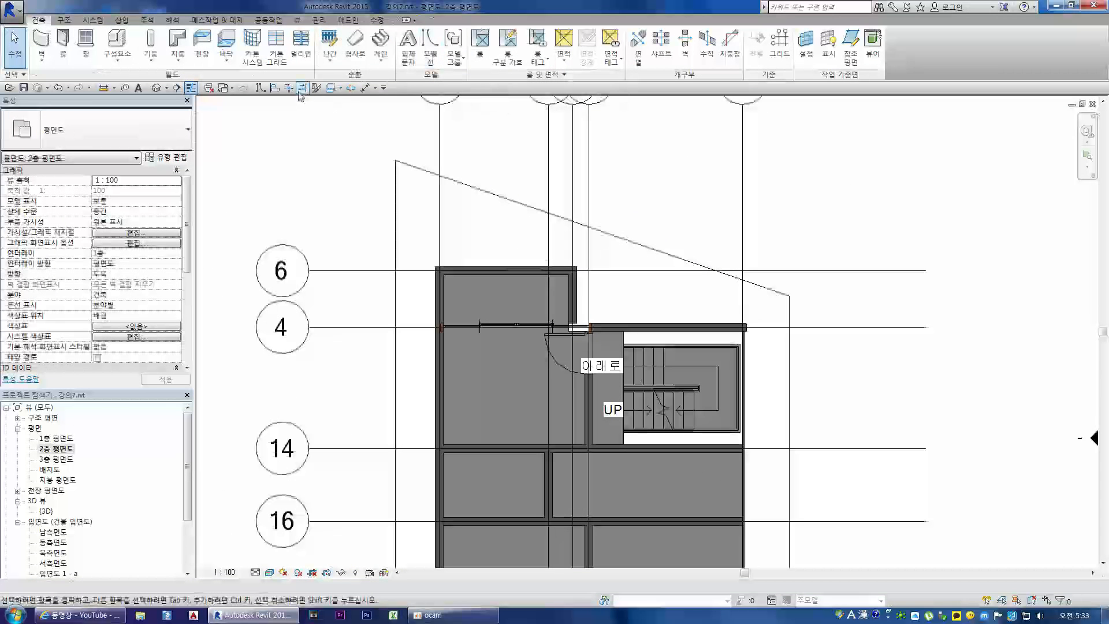
left_click(365, 87)
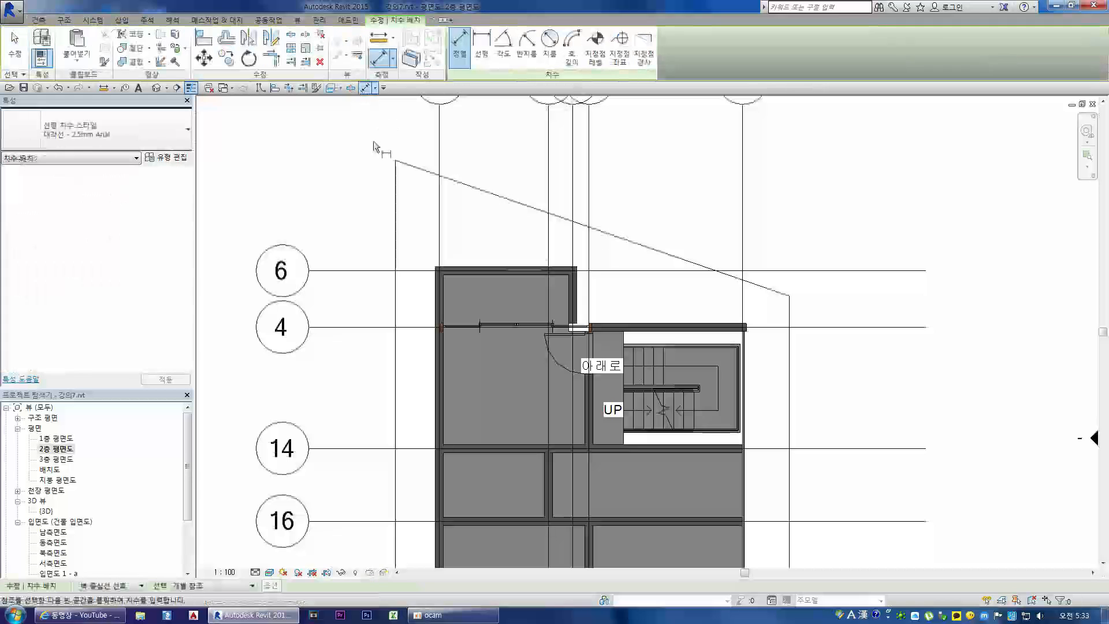
left_click(440, 241)
left_click(572, 244)
left_click(523, 240)
scroll(533, 329, "up", 2)
scroll(533, 327, "up", 2)
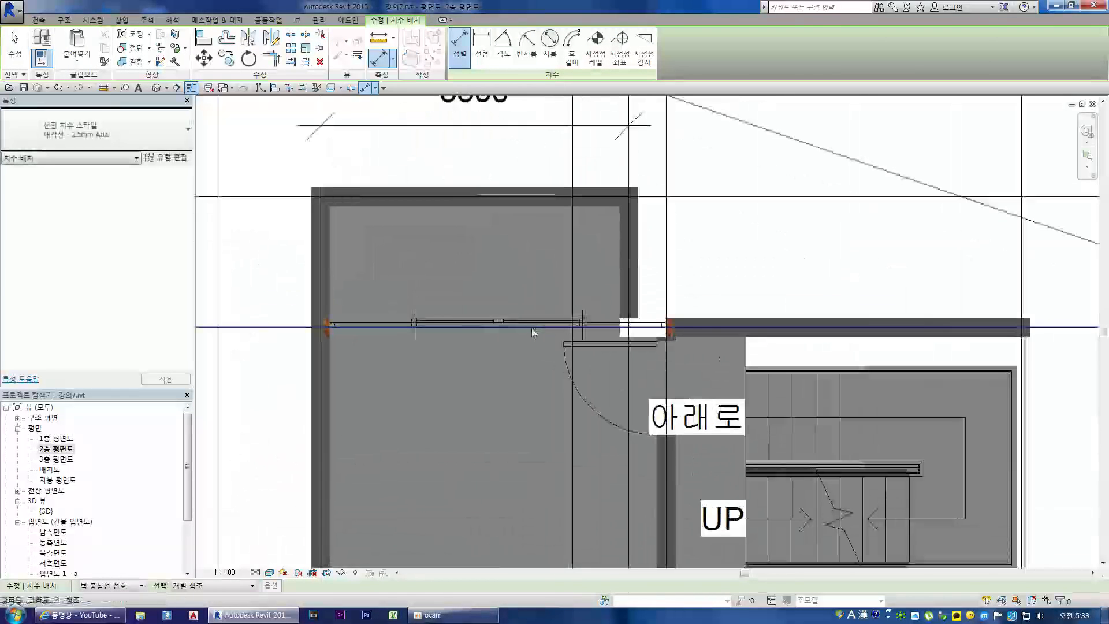
key("Escape")
Look through the door types available for the four-panel sliding door below the upper-left room
left_click(523, 323)
left_click(60, 144)
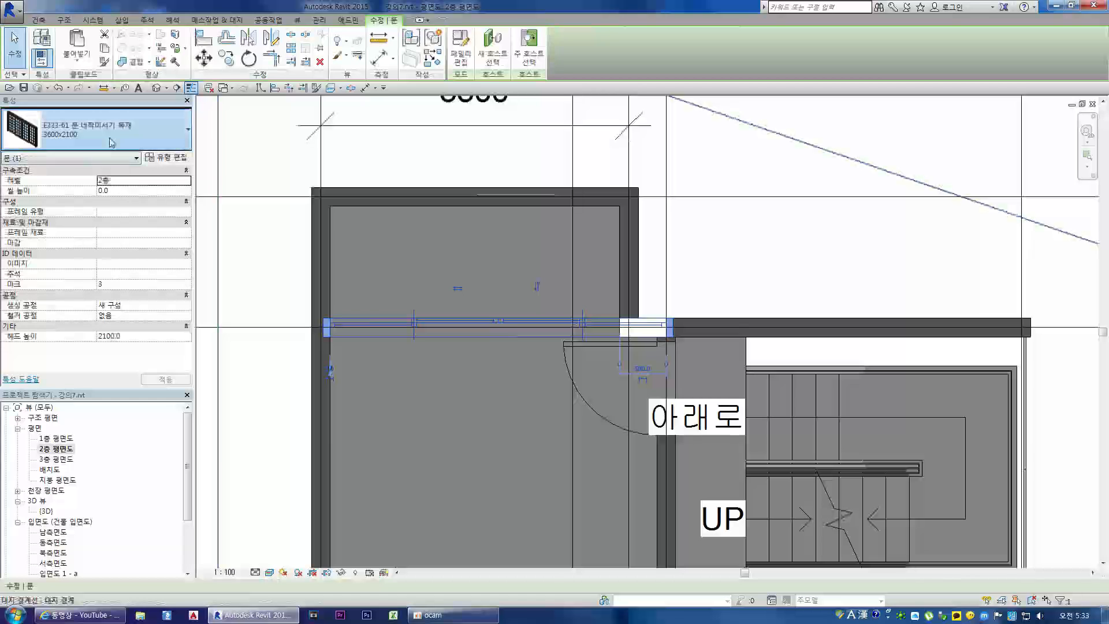
scroll(112, 220, "up", 1)
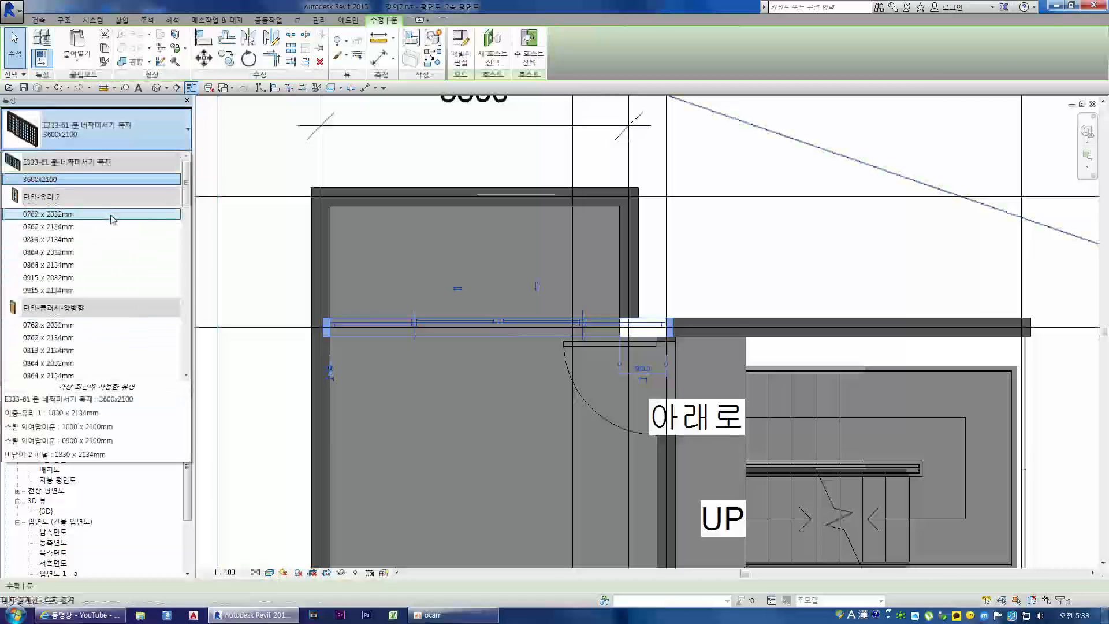
left_click(152, 134)
left_click(153, 134)
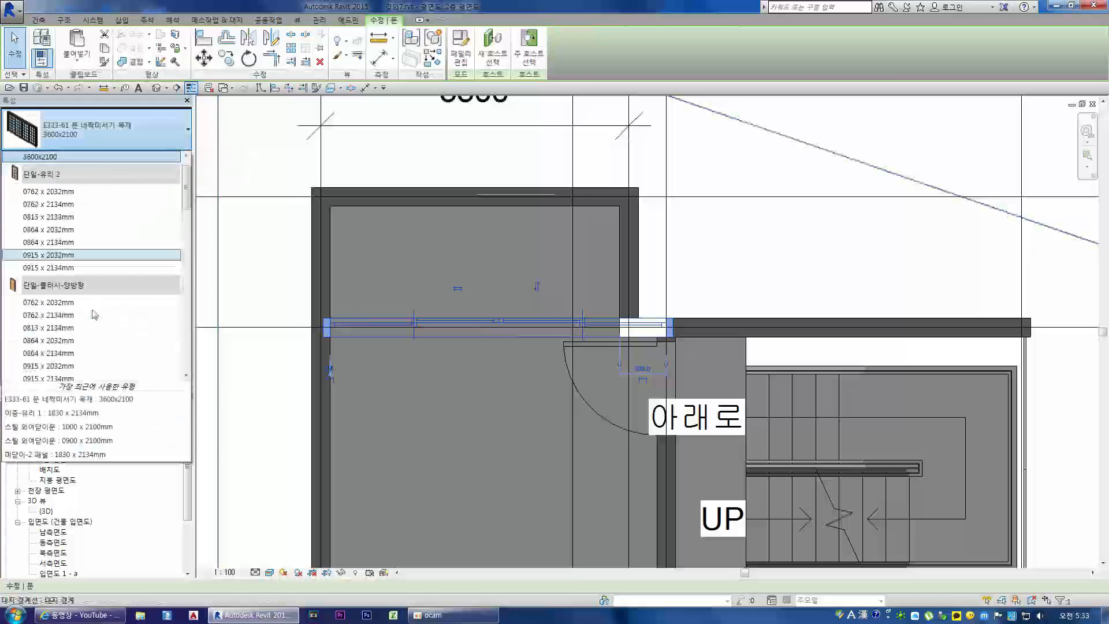
scroll(106, 312, "up", 1)
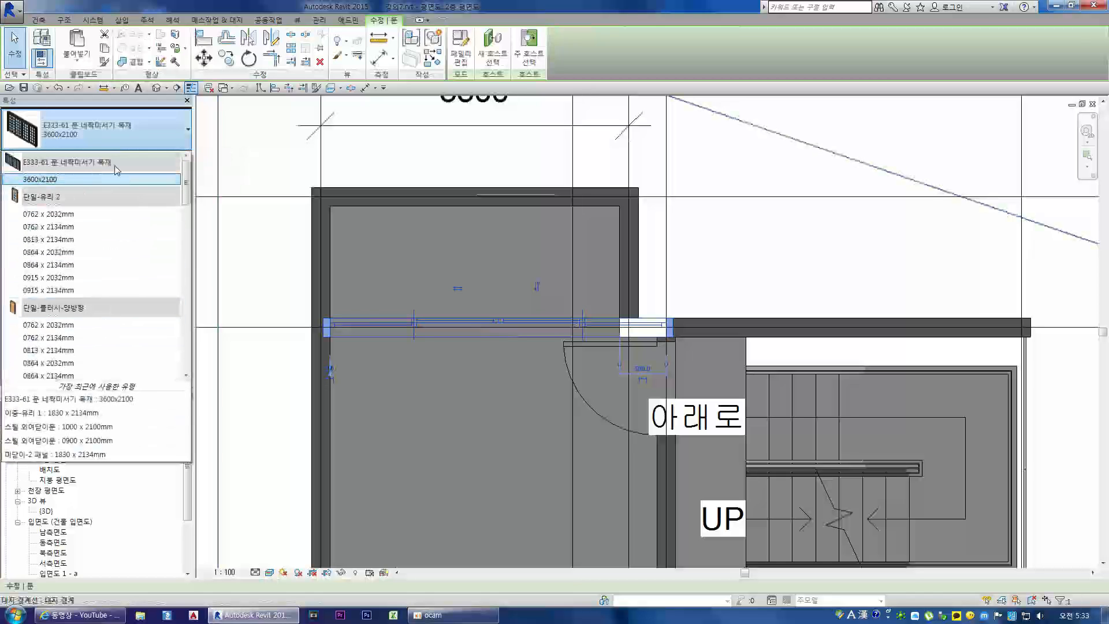
left_click(153, 134)
Duplicate the sliding door's type as 3000x2100 and set its width to 3000 mm
left_click(166, 157)
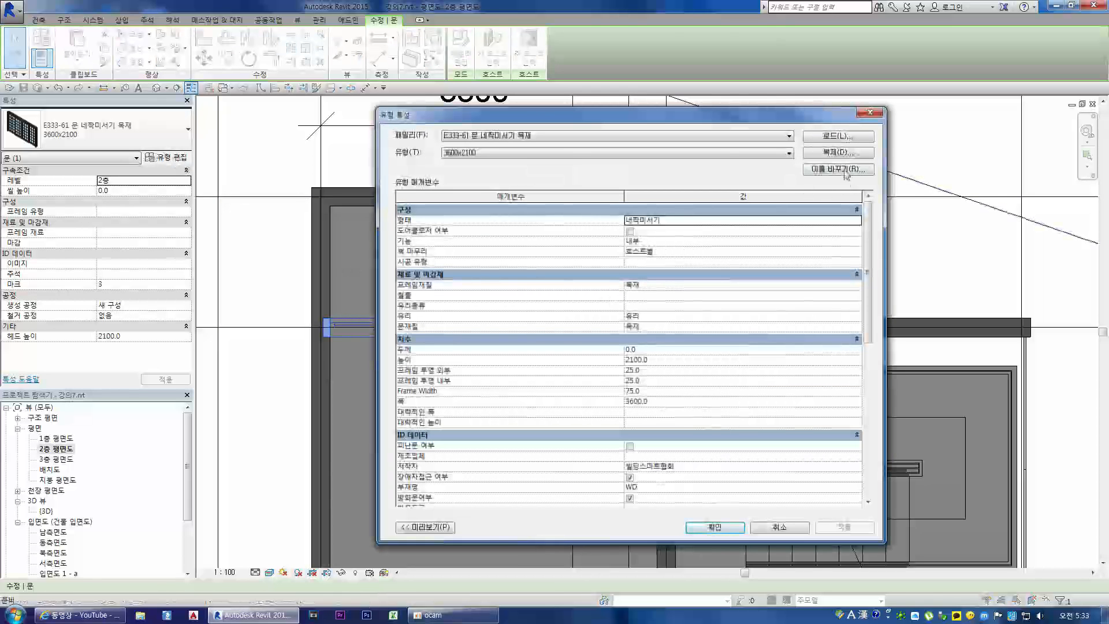
left_click(839, 169)
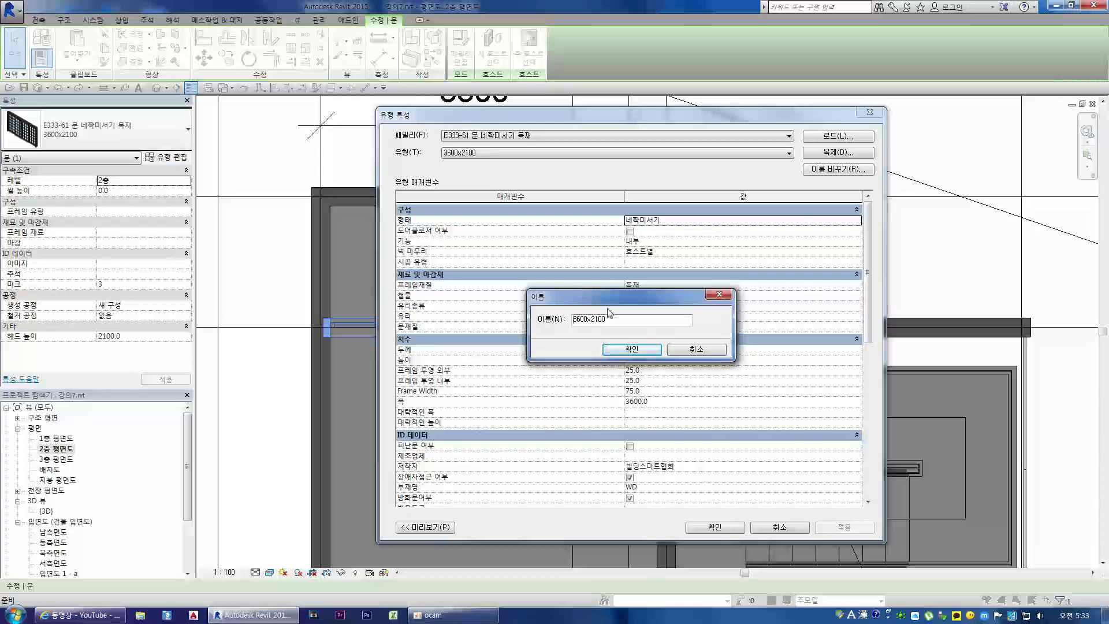
left_click(627, 349)
left_click(659, 401)
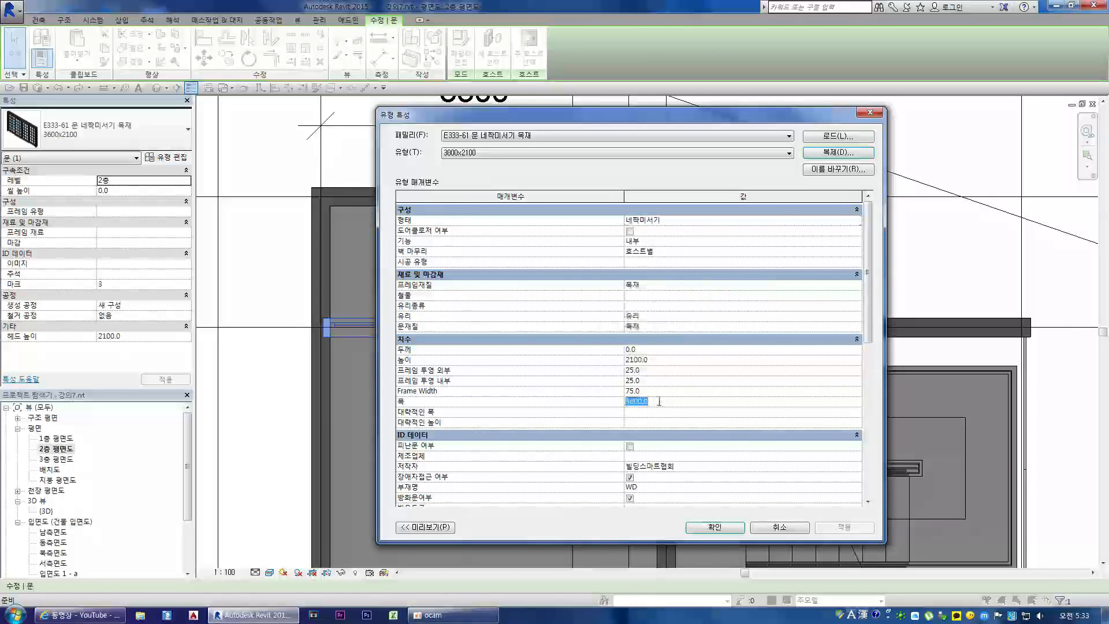
type("3")
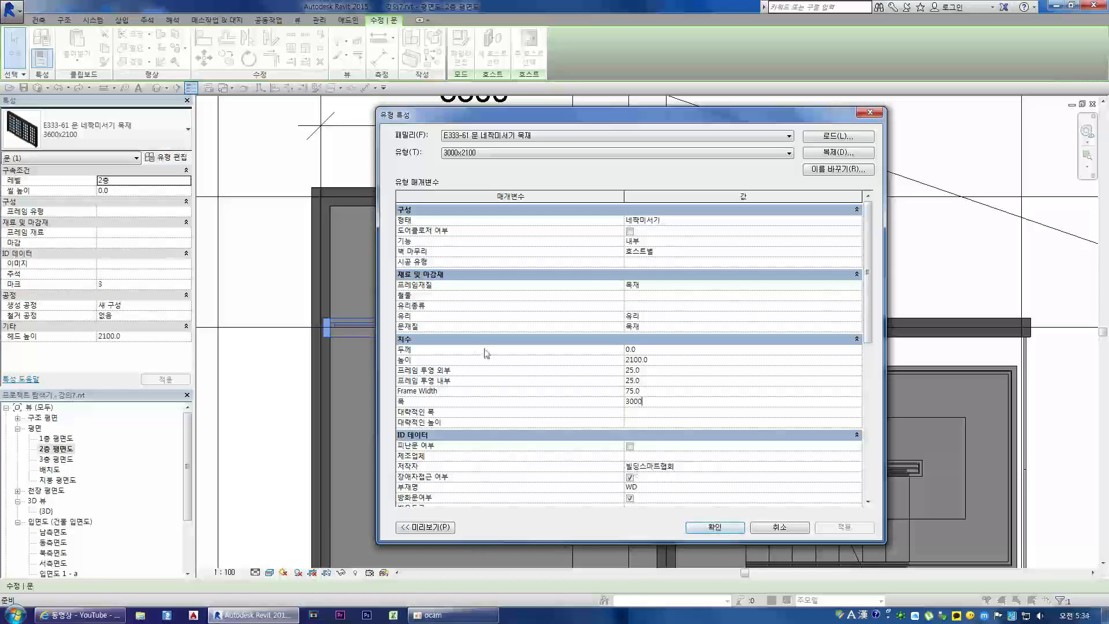
left_click(725, 529)
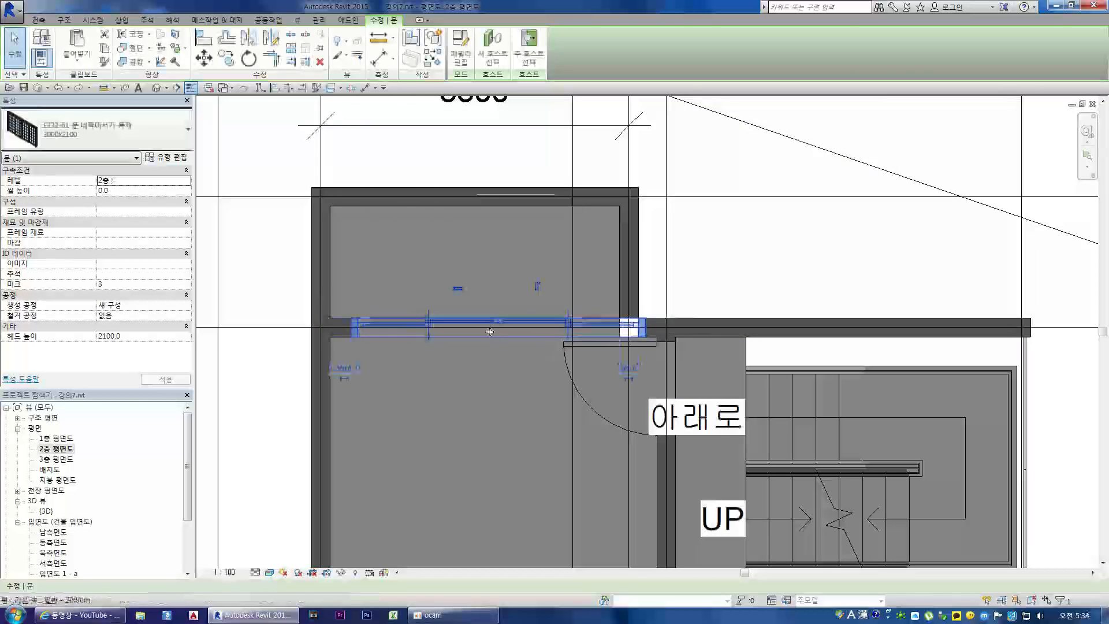
Set the distance between the sliding door's left end and the room's left wall to 0
left_click(346, 368)
type("0")
key("Return")
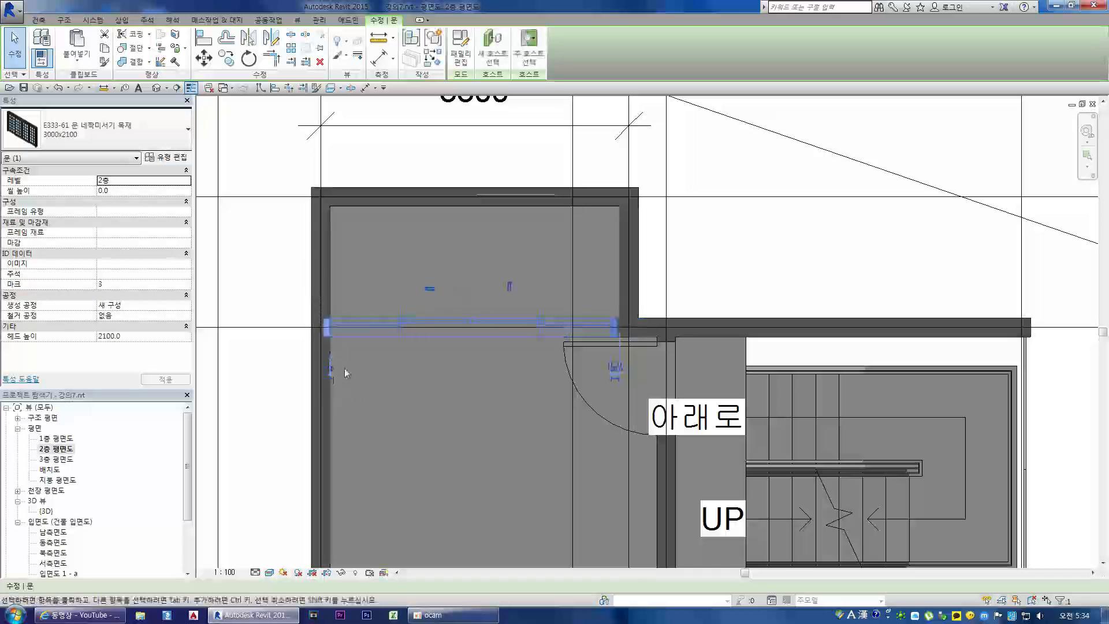
scroll(631, 352, "up", 1)
left_click(612, 371)
key("Escape")
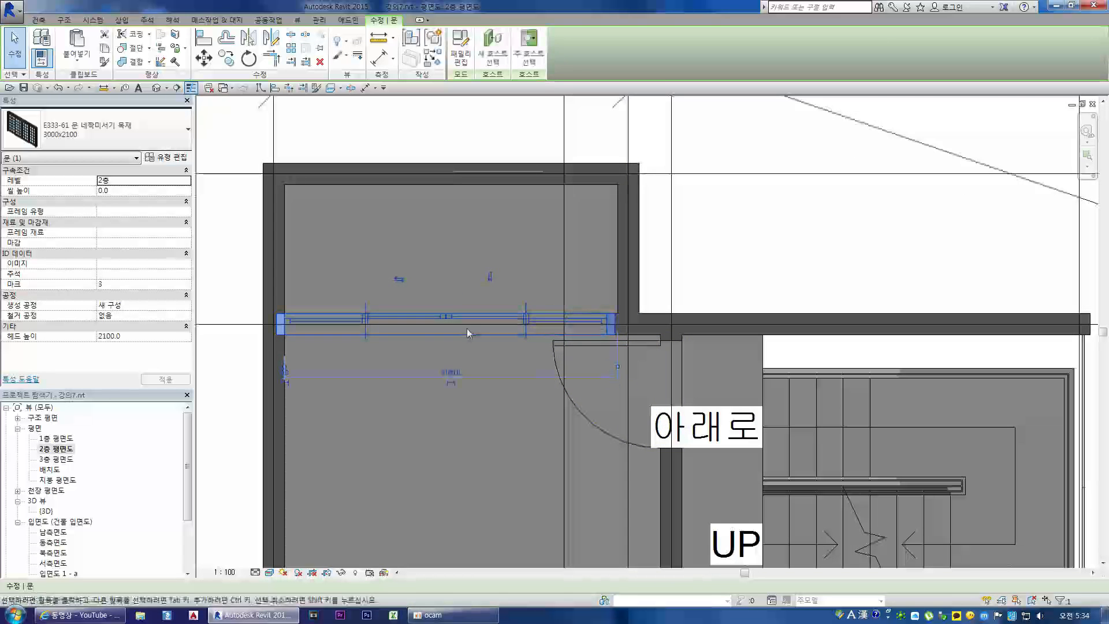
Try to align the sliding door's right end with the inner face of the room's right wall
left_click(579, 330)
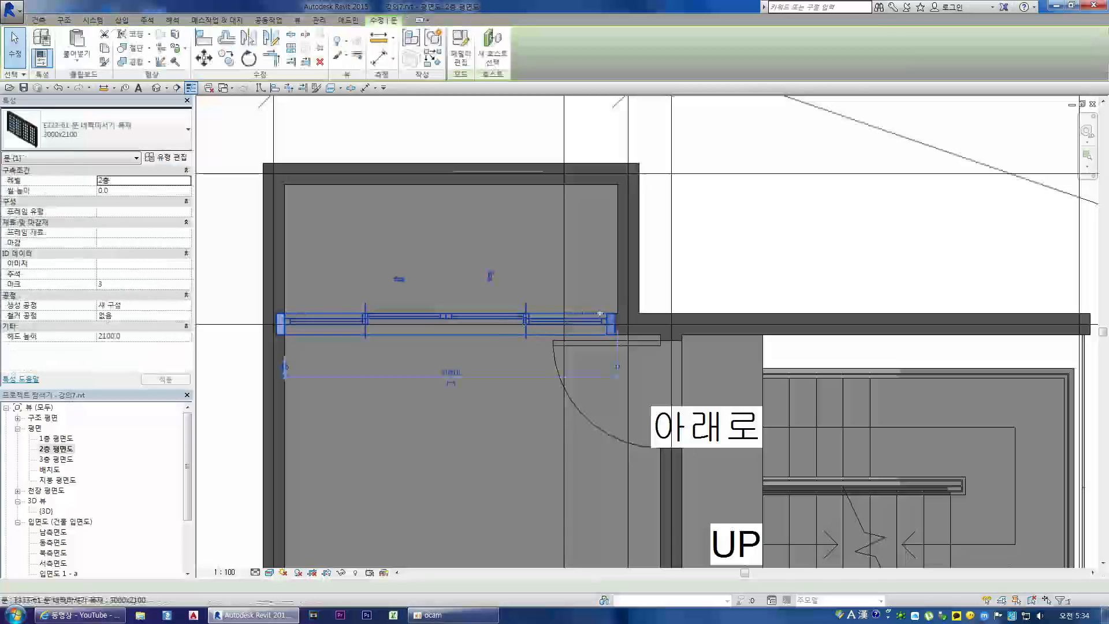
scroll(618, 319, "up", 5)
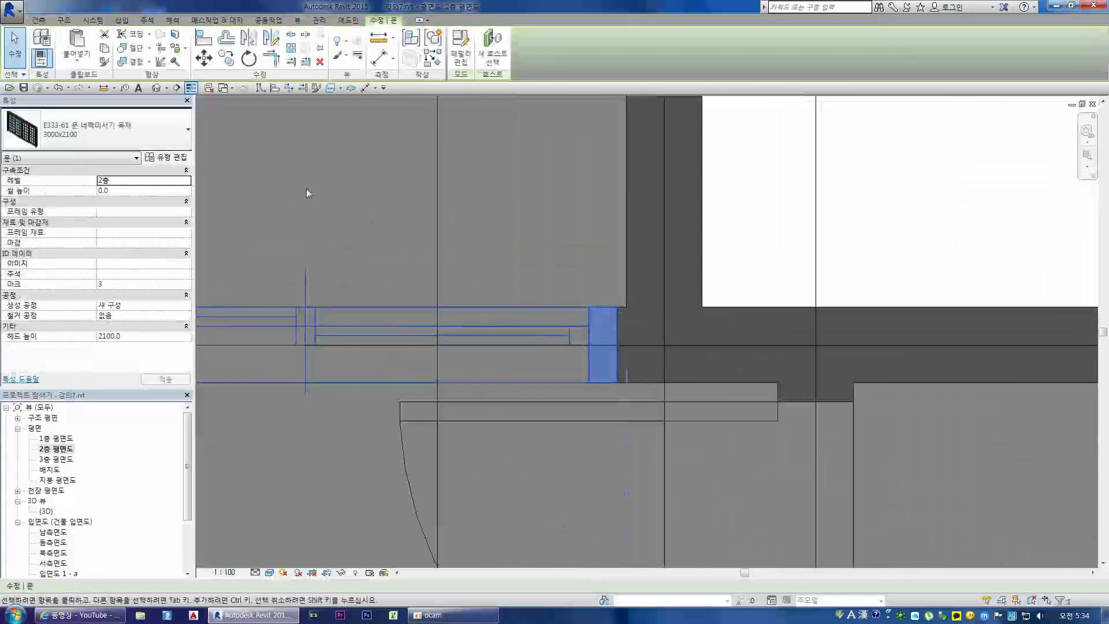
left_click(208, 41)
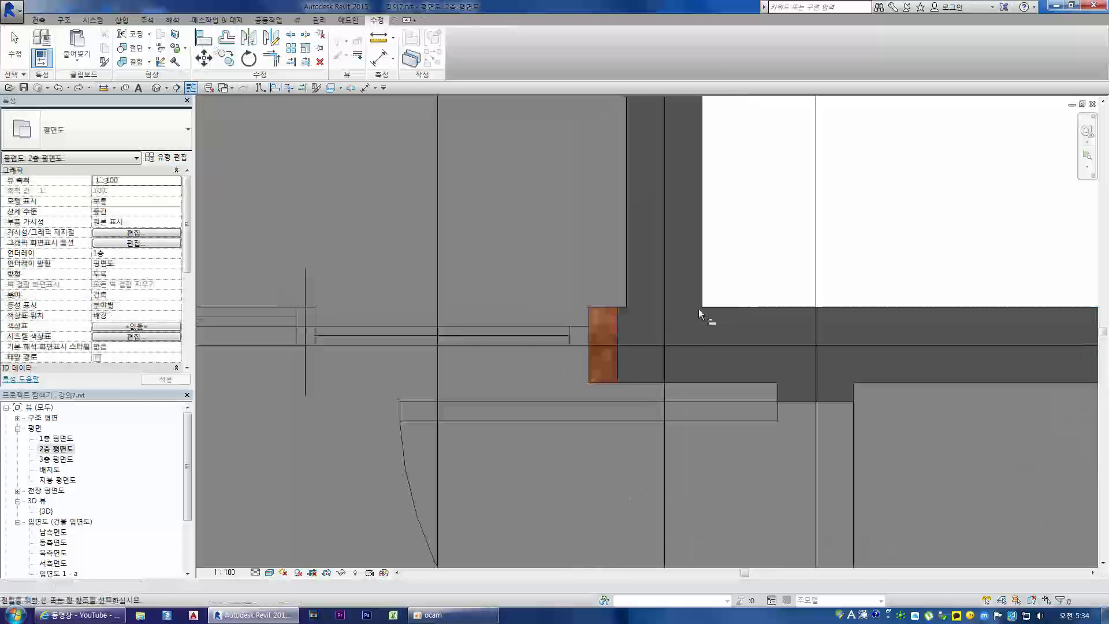
key("Escape")
left_click(606, 329)
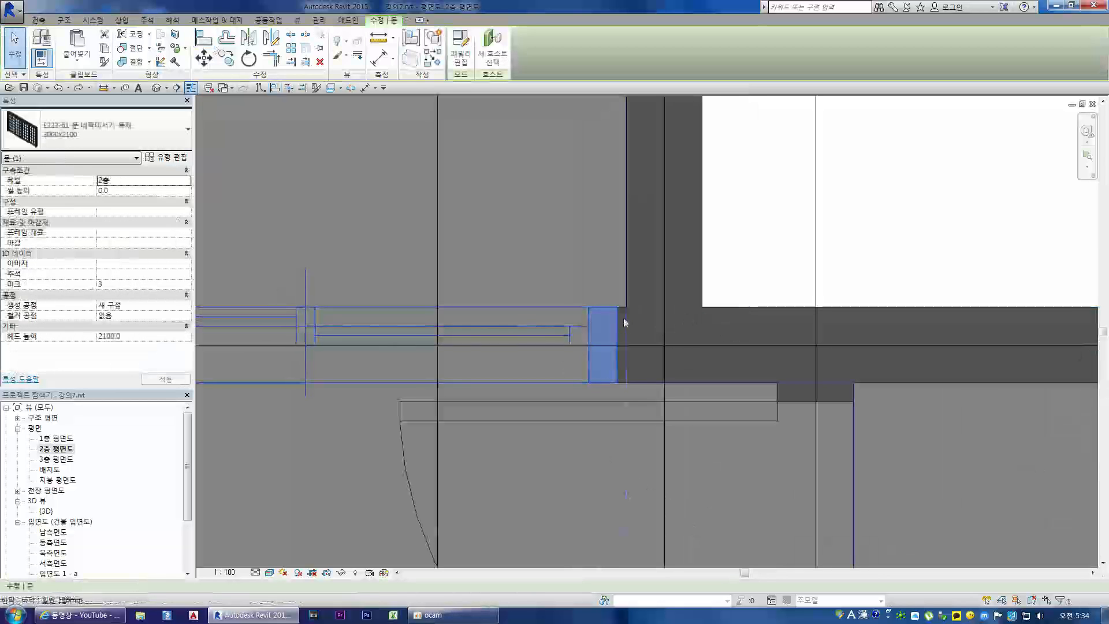
left_click_drag(617, 321, 627, 323)
Try moving the sliding door against the room's right wall and check how its left end sits
key("m")
key("v")
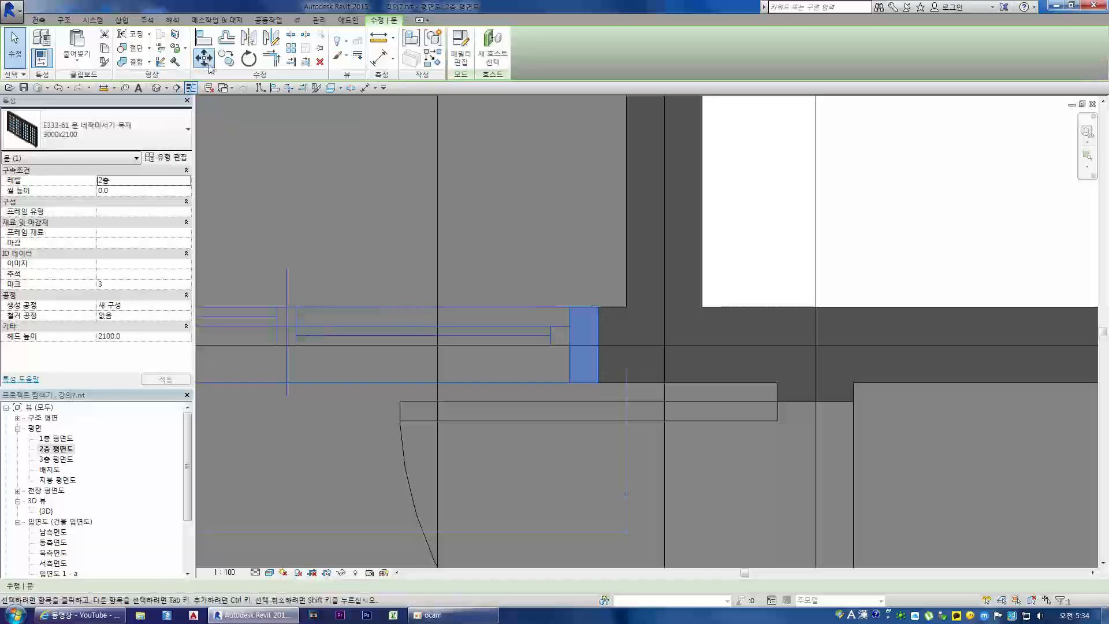
left_click(598, 307)
left_click(627, 307)
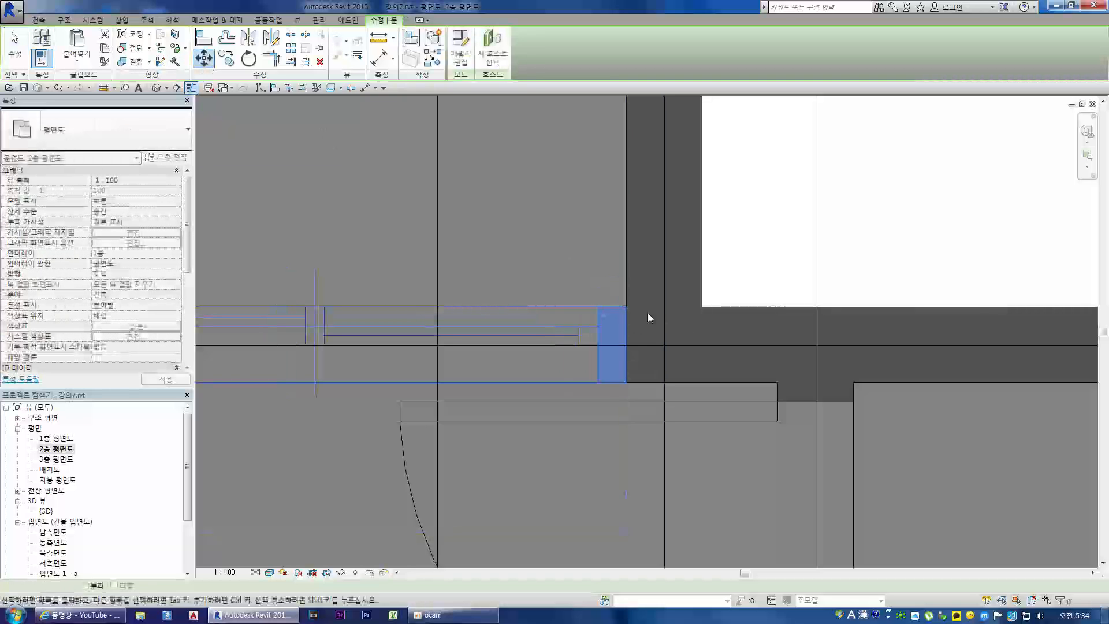
scroll(729, 312, "down", 3)
scroll(746, 310, "down", 5)
left_click(543, 340)
scroll(473, 313, "up", 7)
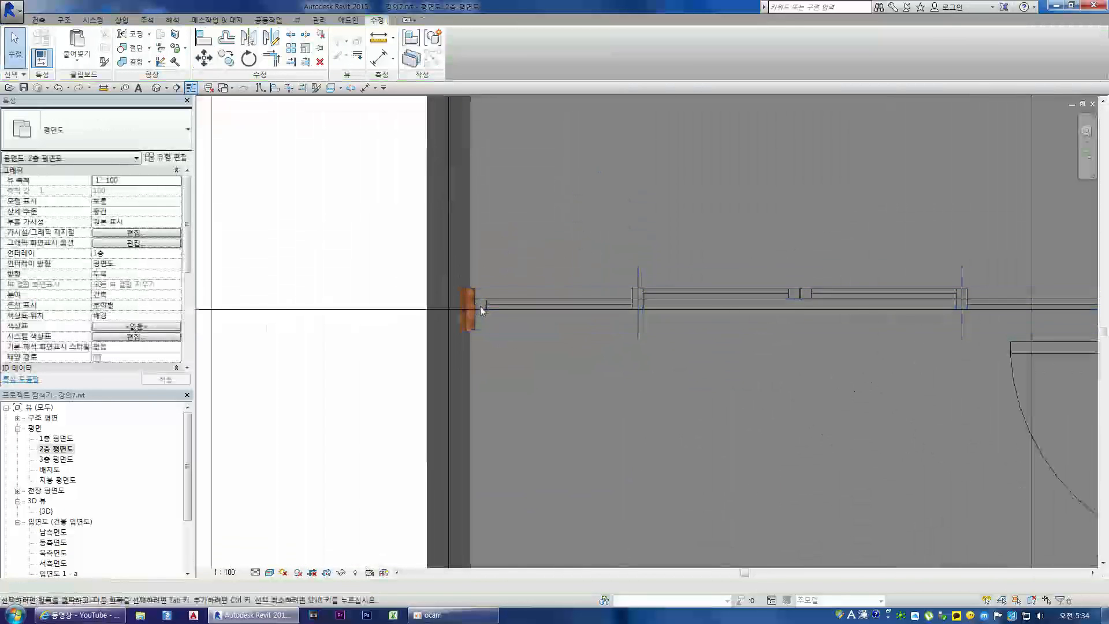
left_click(492, 310)
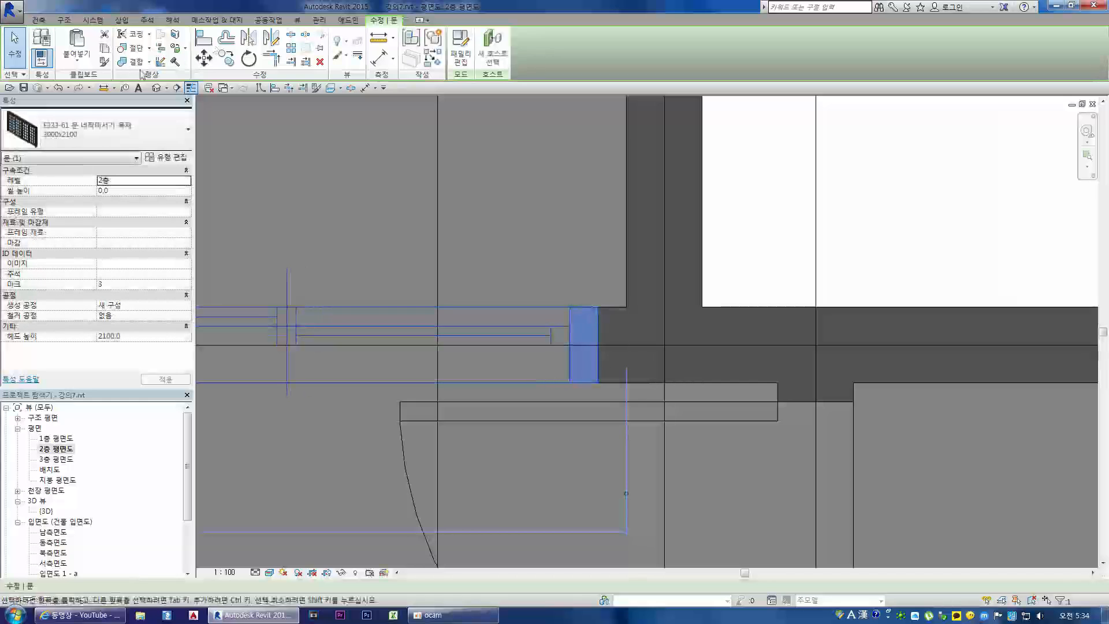
Move the sliding door from its upper-right corner to the inner corner of the room's right wall
left_click(203, 57)
left_click(598, 308)
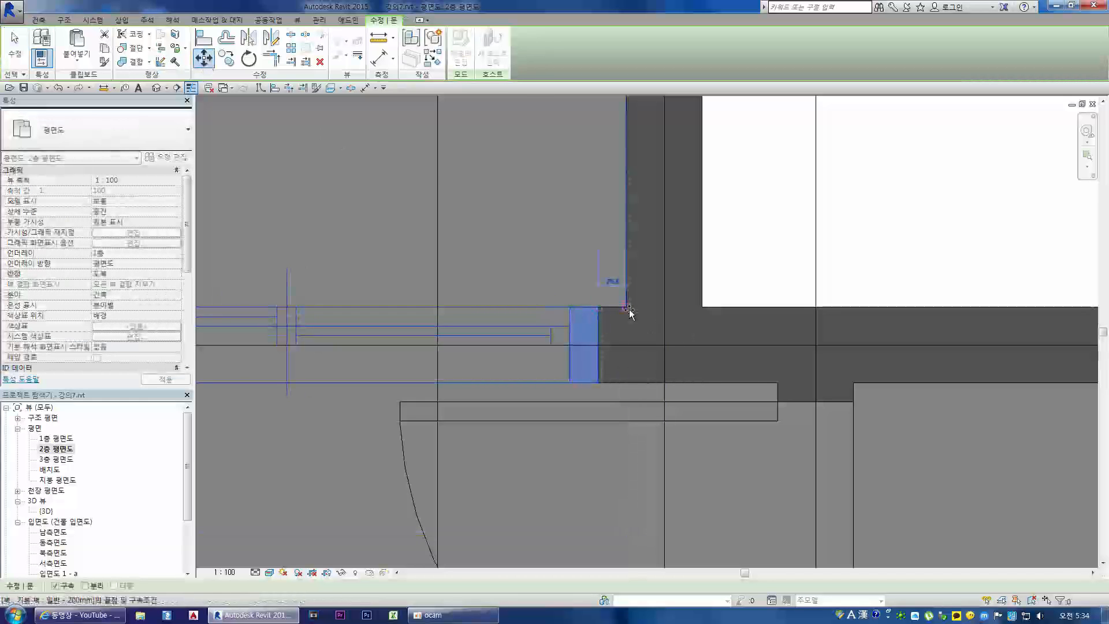
left_click(627, 307)
scroll(745, 309, "down", 5)
left_click(545, 342)
scroll(461, 327, "up", 7)
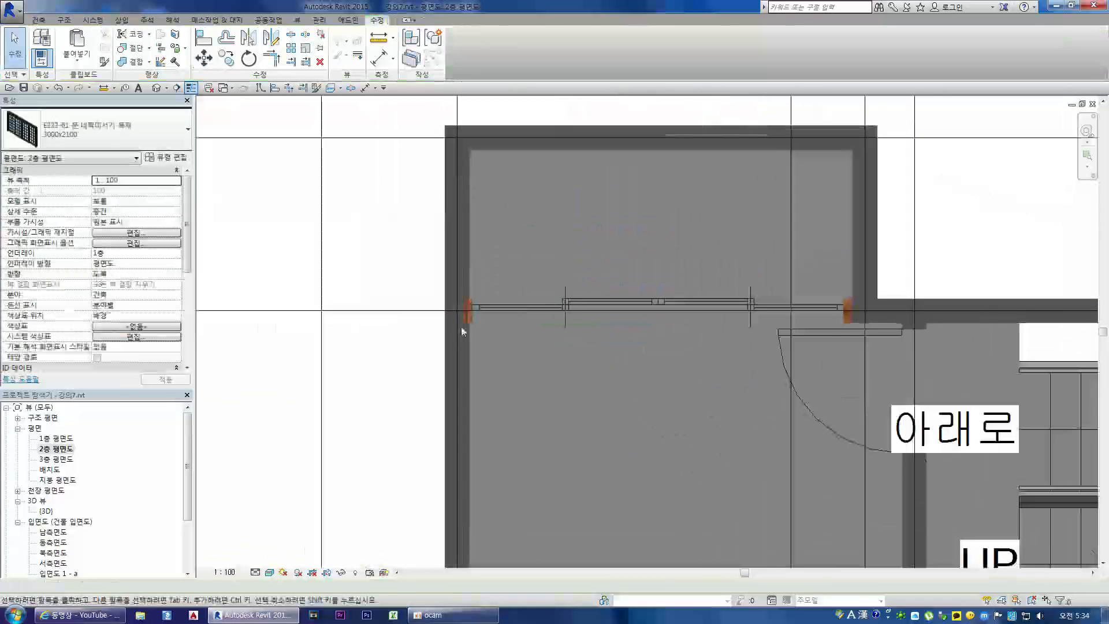
left_click(499, 305)
scroll(431, 308, "down", 3)
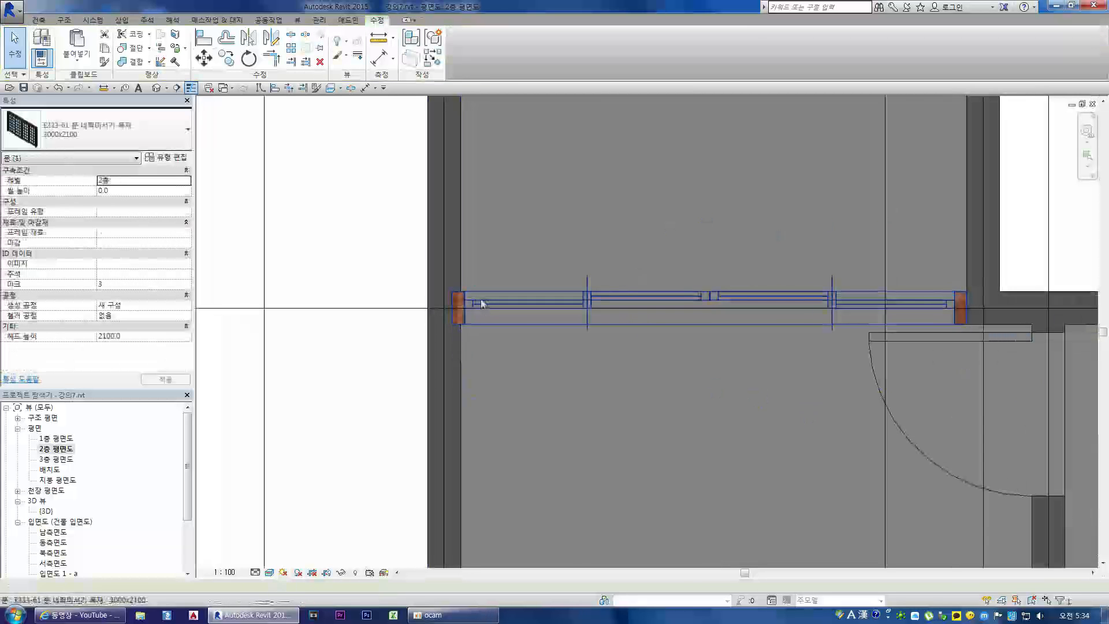
Measure the width along the sliding door's wall between the room's left and right walls
left_click(390, 111)
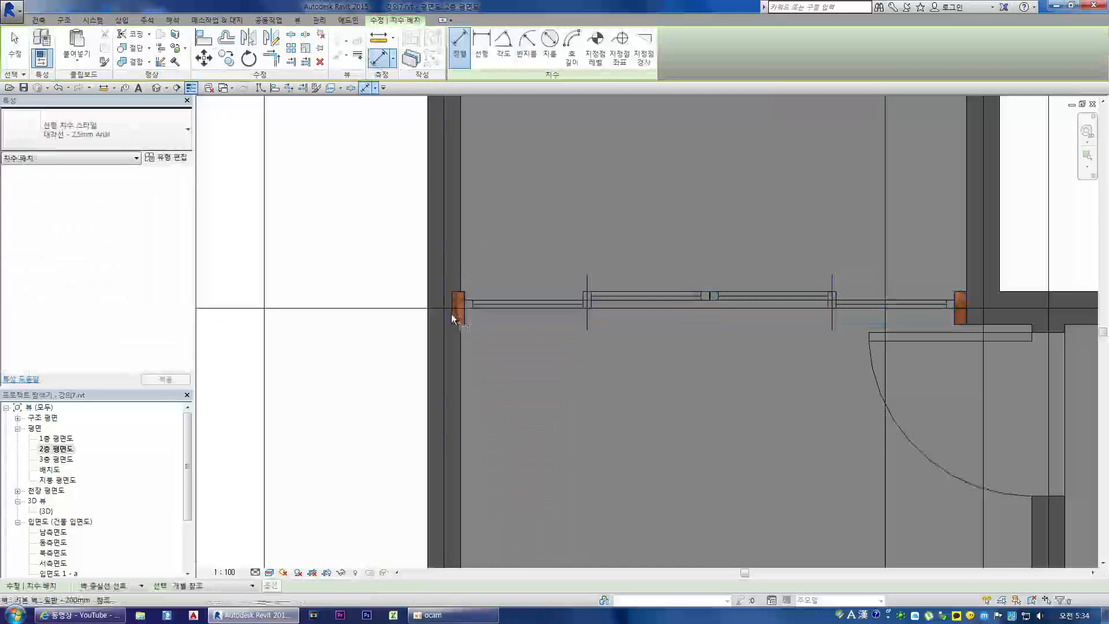
scroll(456, 312, "up", 2)
key("Escape")
key("Escape")
left_click(379, 38)
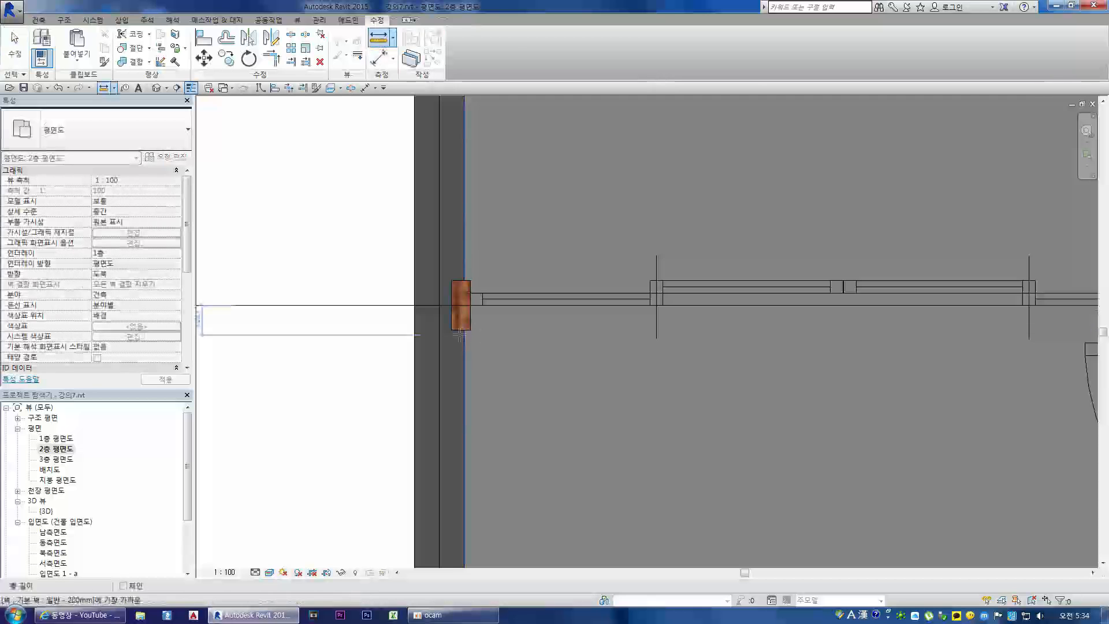
scroll(462, 315, "down", 3)
scroll(734, 304, "up", 3)
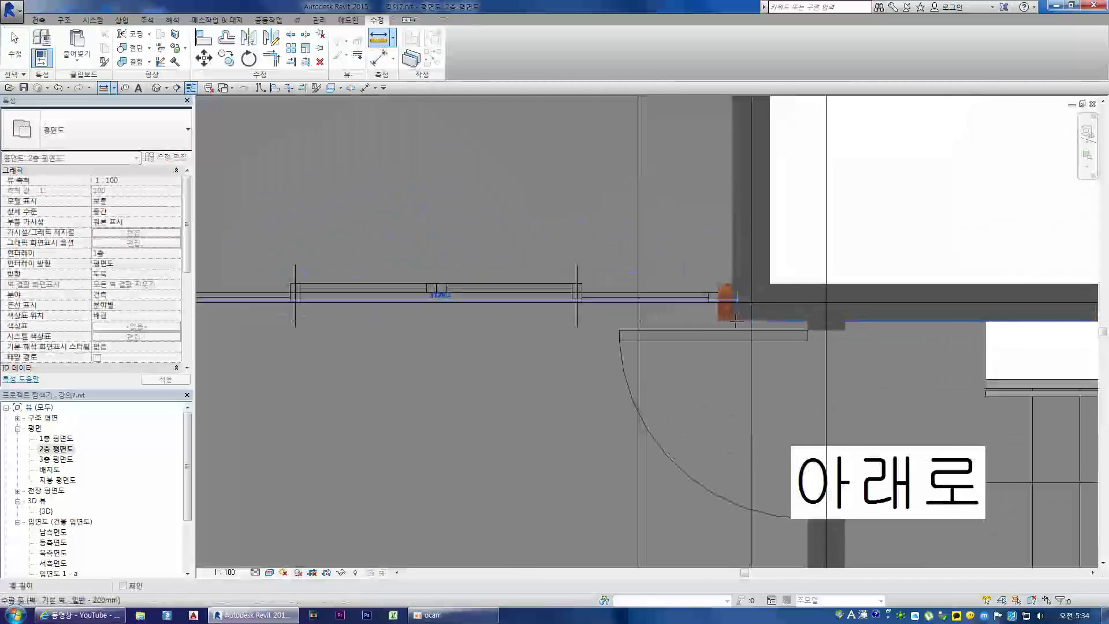
key("Escape")
key("Escape")
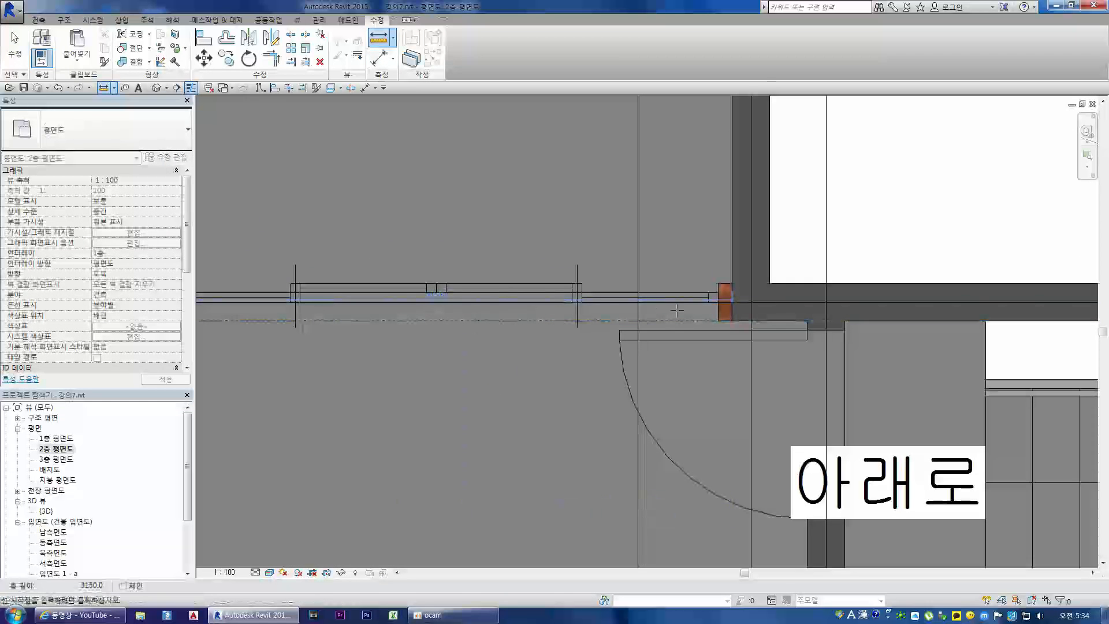
Set the width of the sliding door's 3000x2100 type to 2850 mm
left_click(482, 295)
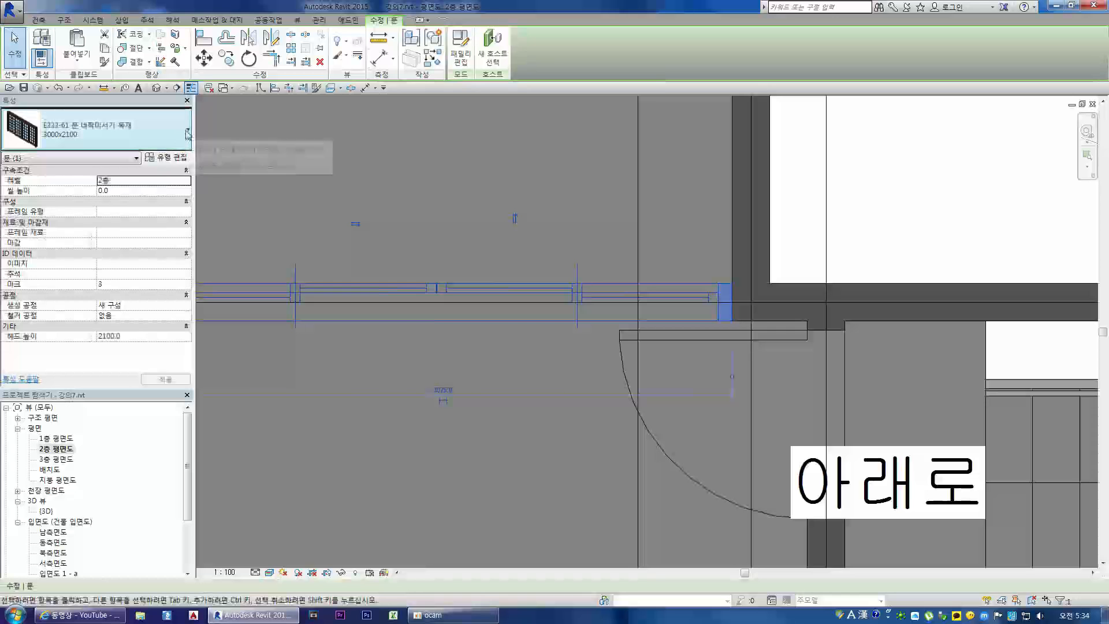
left_click(165, 156)
left_click(661, 401)
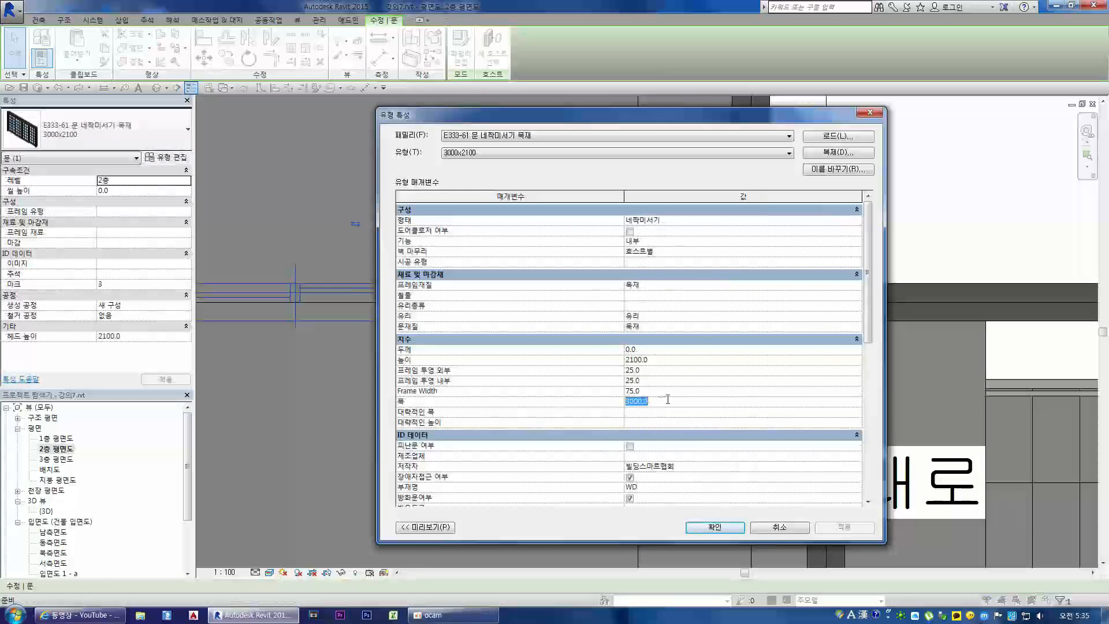
type("2850")
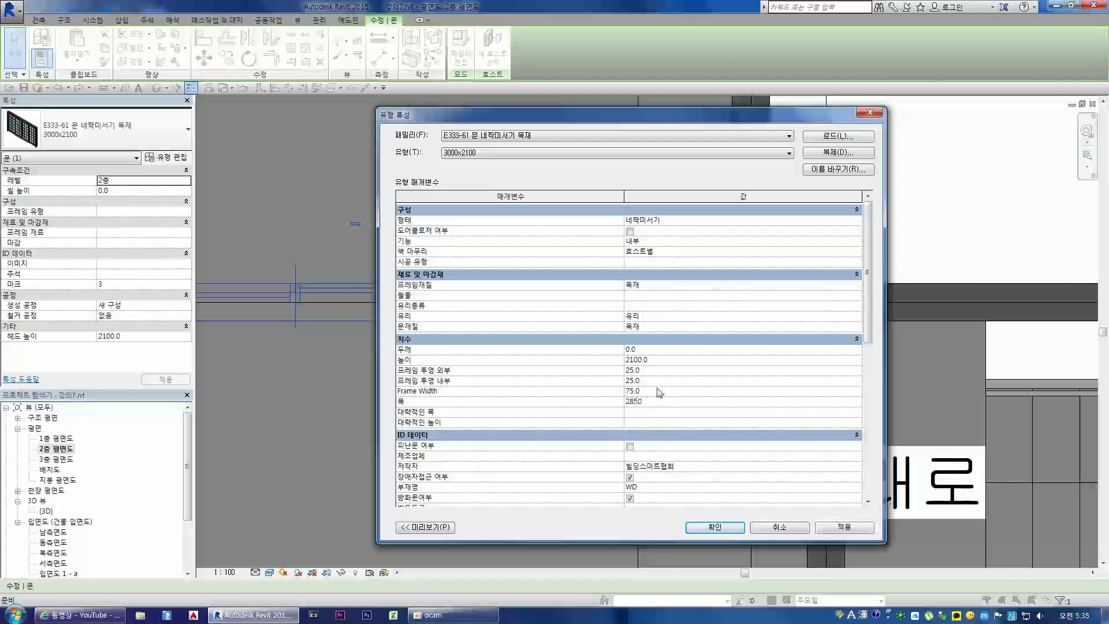
key("Return")
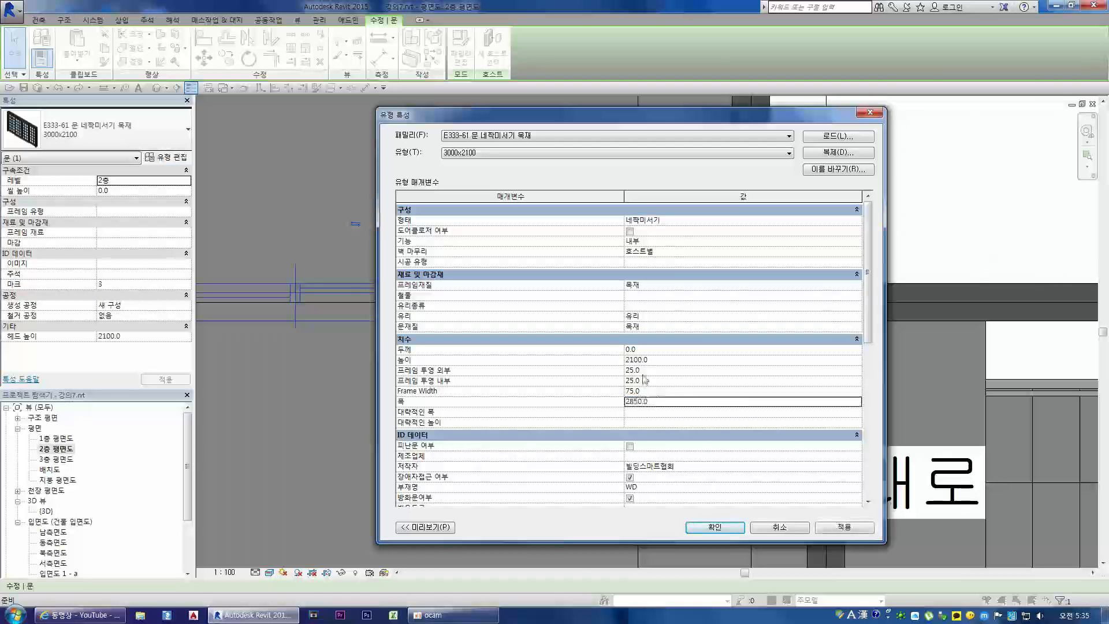
left_click(714, 527)
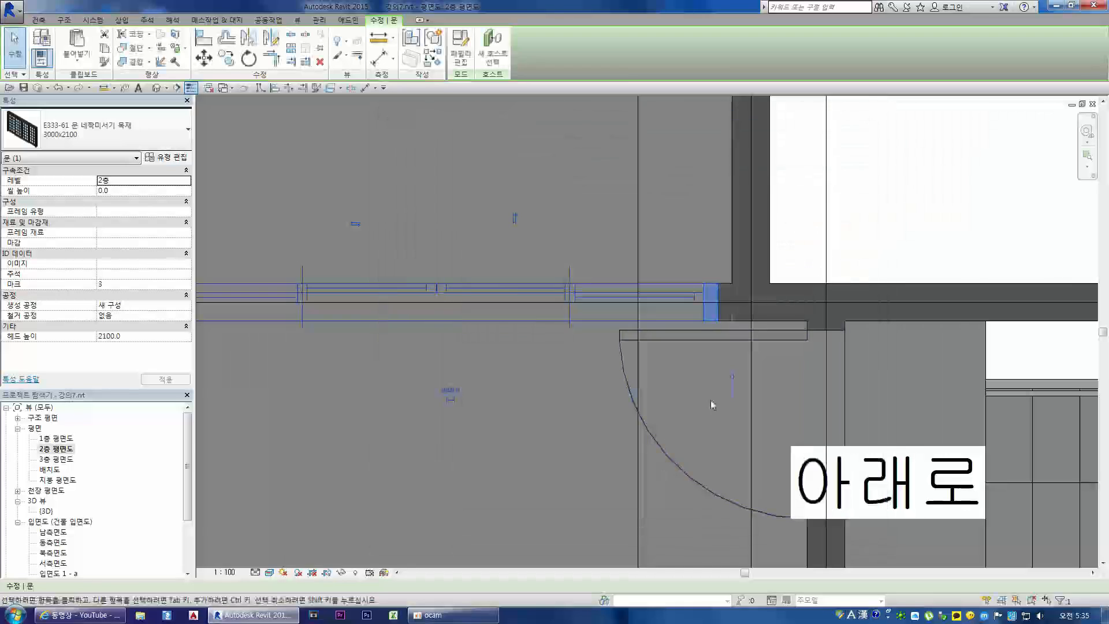
scroll(722, 318, "down", 2)
scroll(720, 325, "up", 2)
scroll(721, 328, "down", 4)
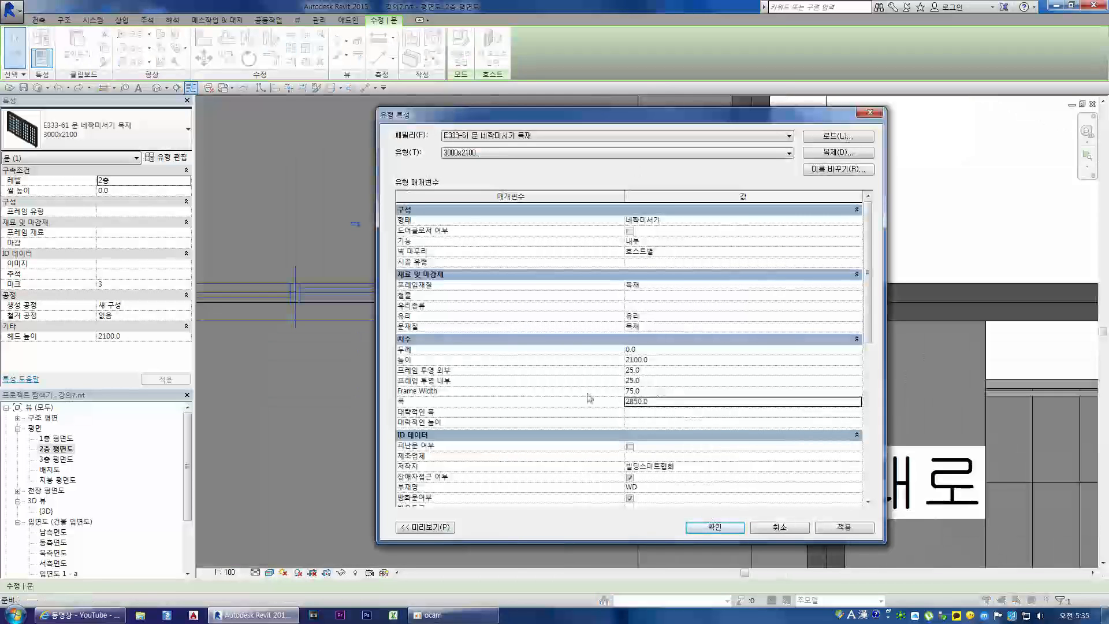
left_click(715, 528)
scroll(712, 398, "down", 2)
scroll(729, 321, "up", 2)
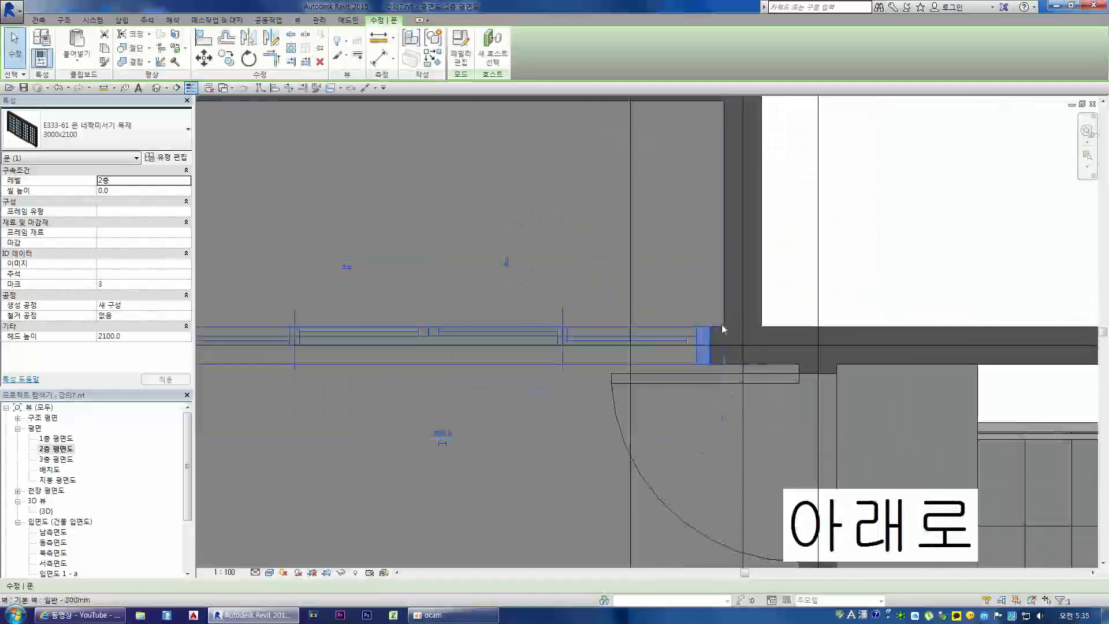
Measure the sliding door's overall width and the clear width between the room's side walls
scroll(722, 324, "down", 3)
left_click(551, 335)
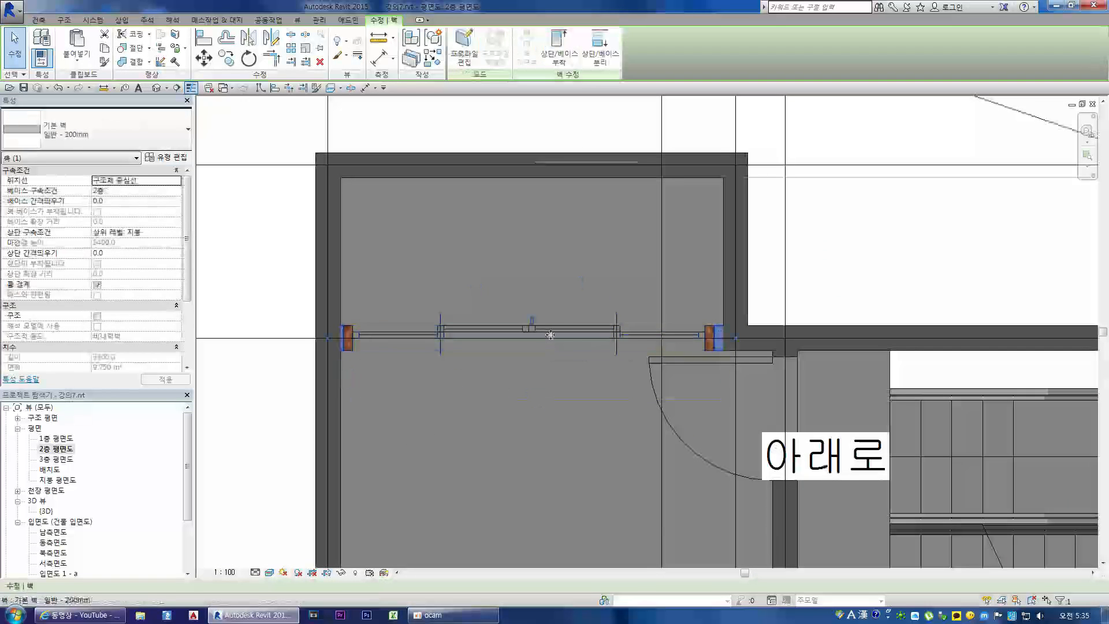
scroll(404, 334, "up", 1)
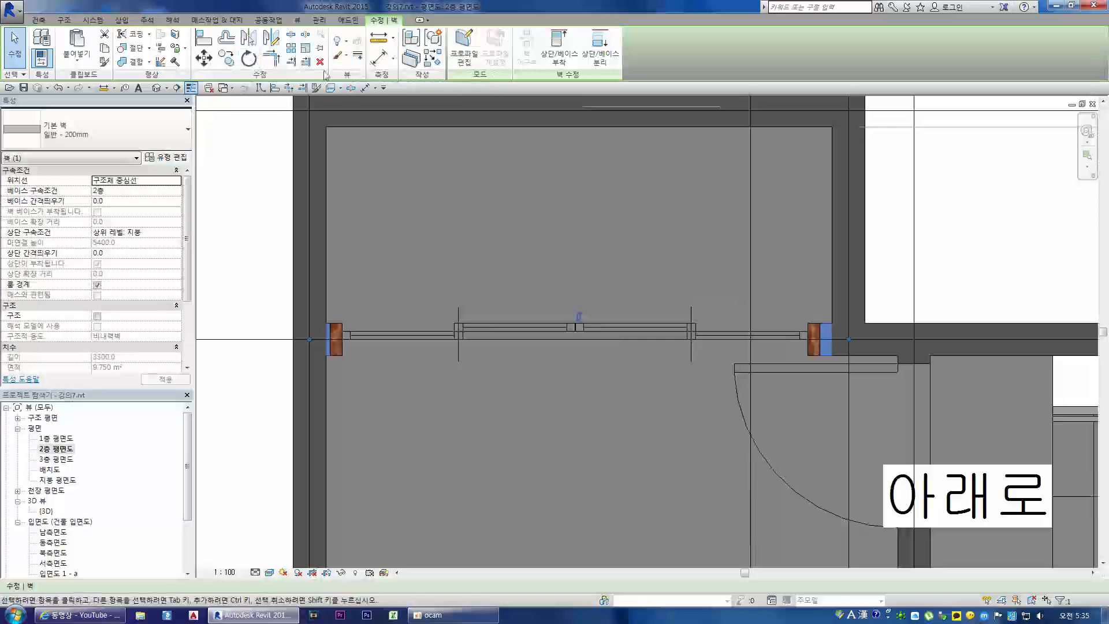
left_click(378, 38)
left_click(328, 323)
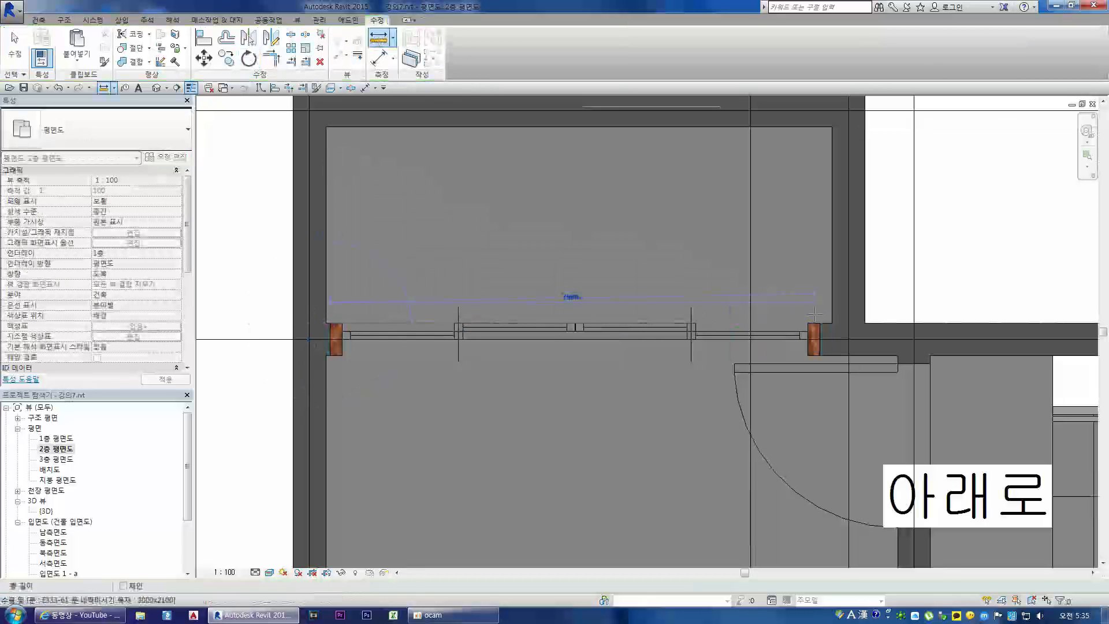
left_click(820, 323)
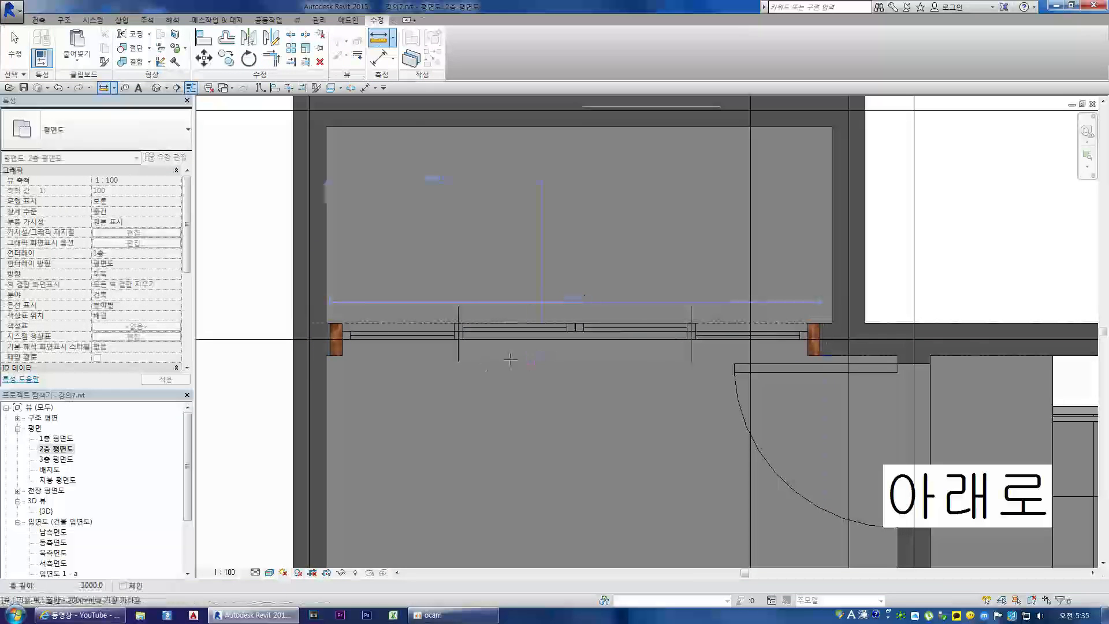
left_click(328, 323)
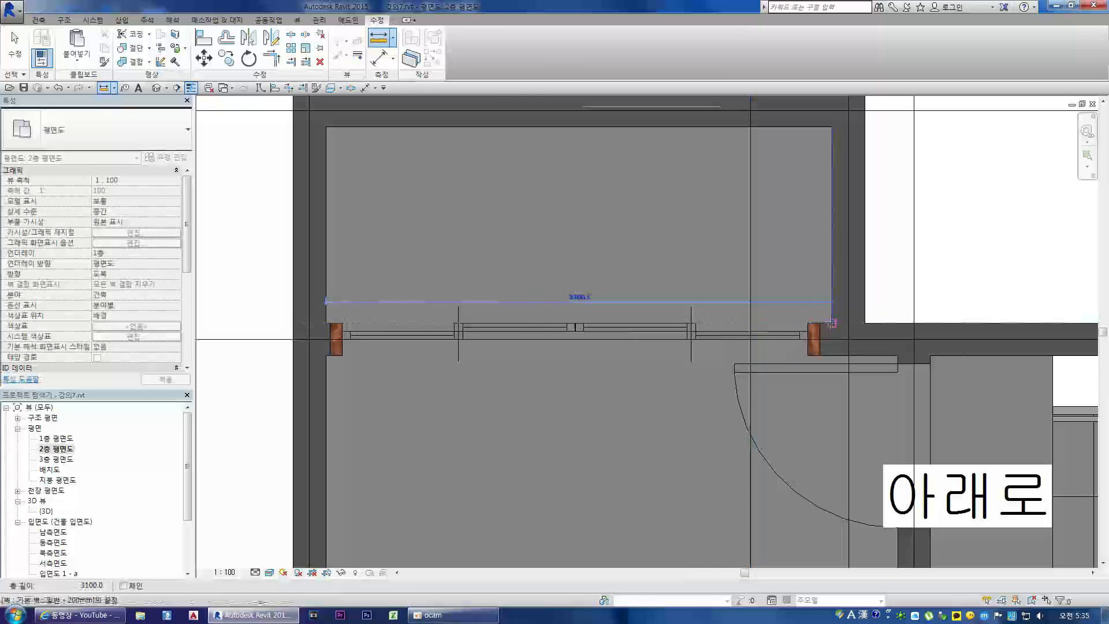
key("Escape")
key("Escape")
Check the width parameter in the type properties of the 3000x2100 sliding door
left_click(768, 335)
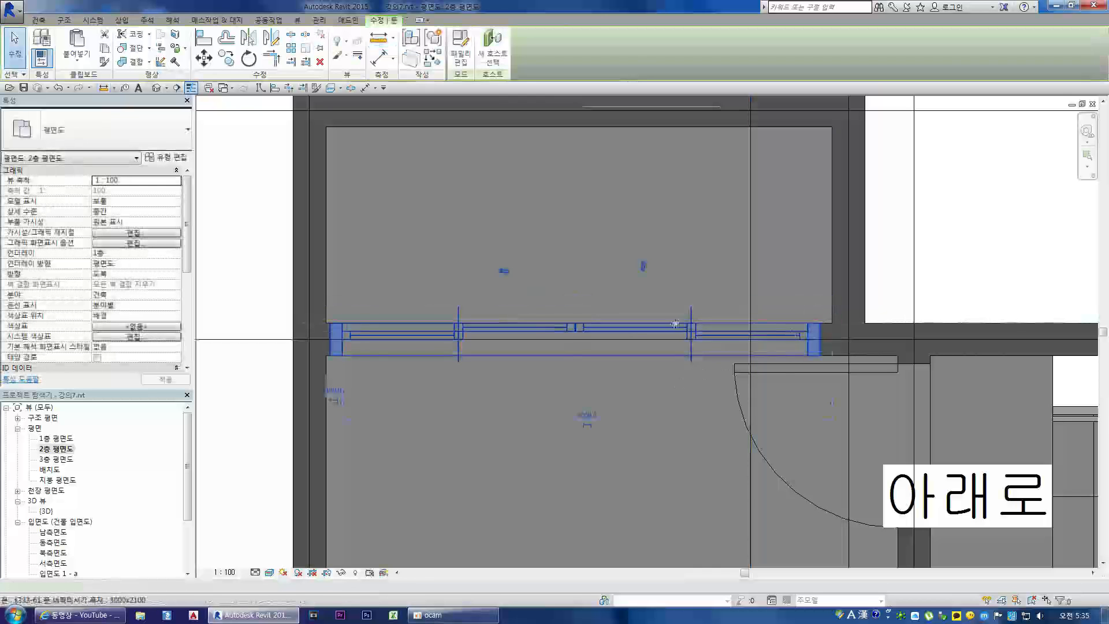
left_click(169, 158)
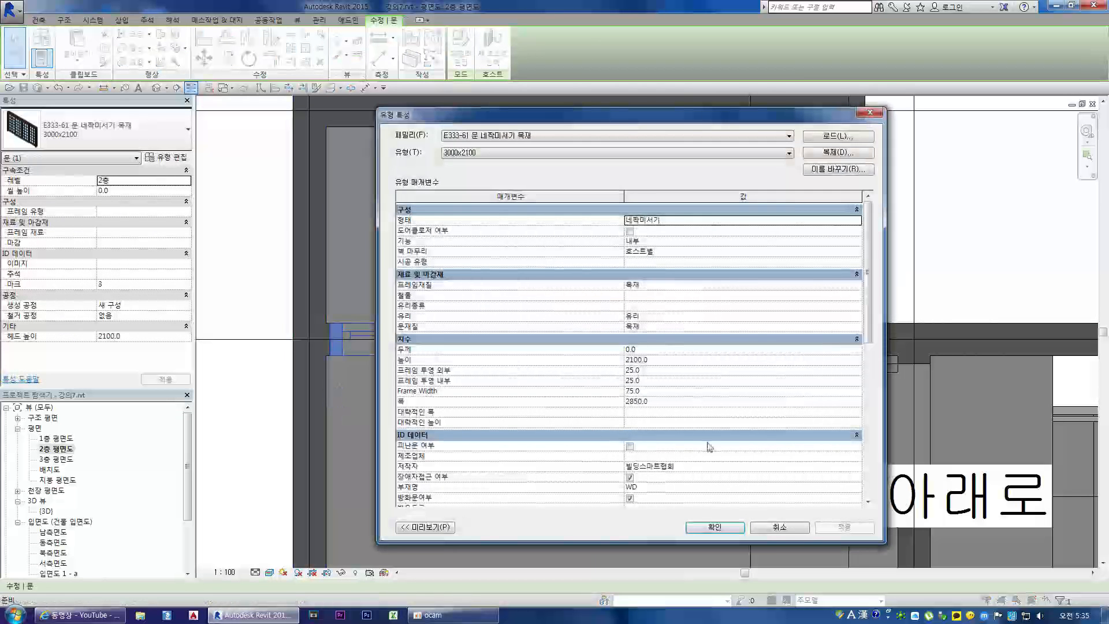
left_click(656, 401)
key("Escape")
key("Escape")
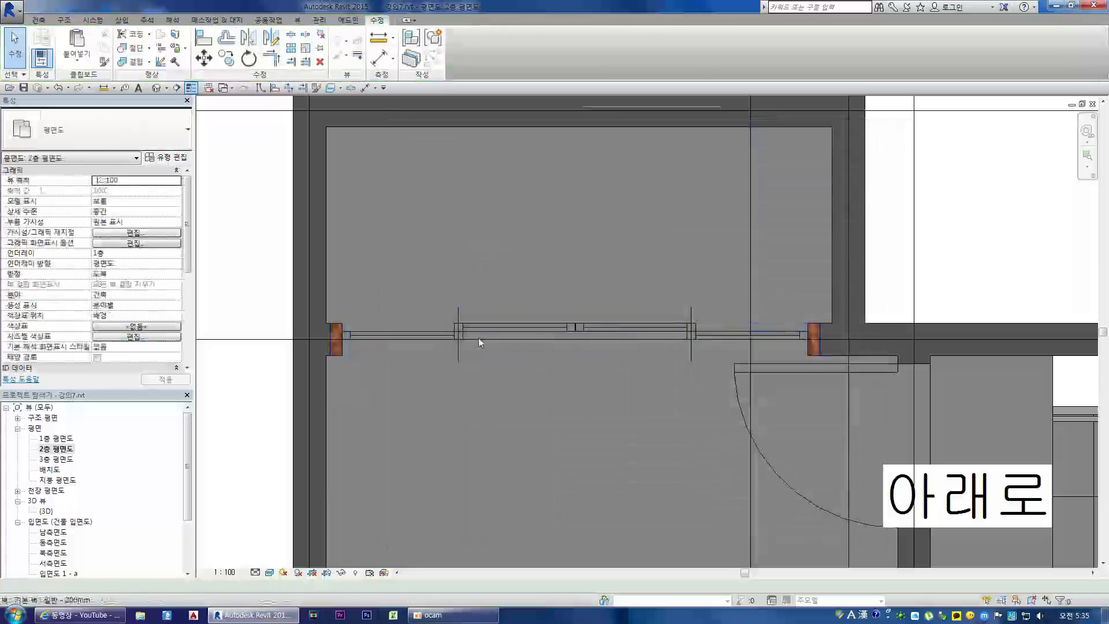
Examine how the ends of the sliding door meet the room's side walls, especially at the left wall
scroll(309, 324, "up", 3)
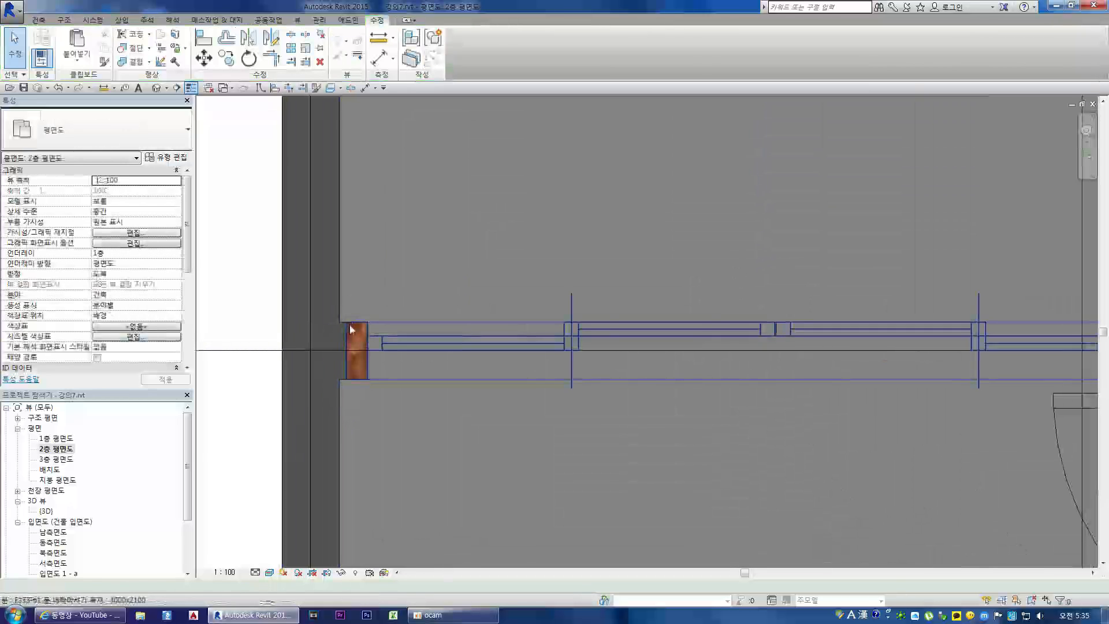
left_click(347, 328)
key("Escape")
scroll(404, 347, "down", 5)
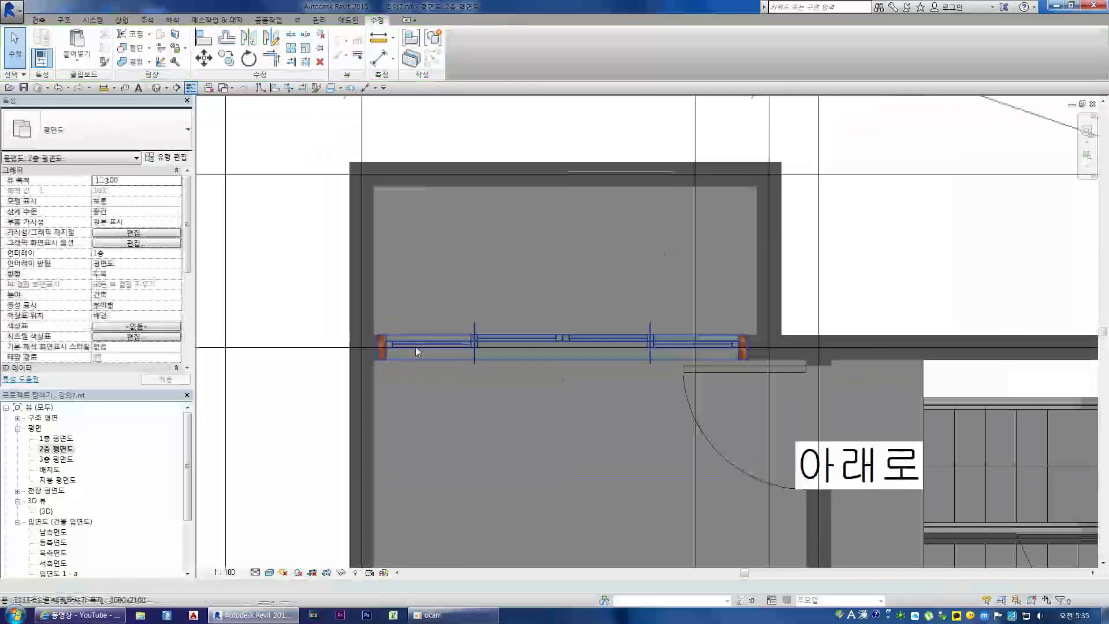
scroll(457, 279, "up", 4)
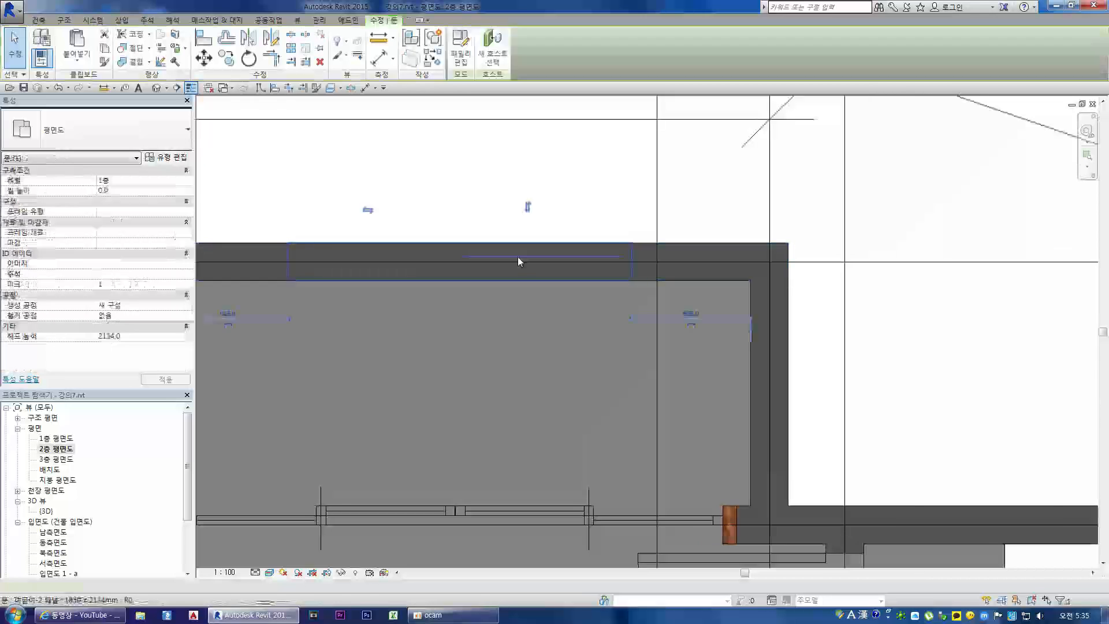
scroll(456, 337, "up", 2)
scroll(309, 325, "up", 2)
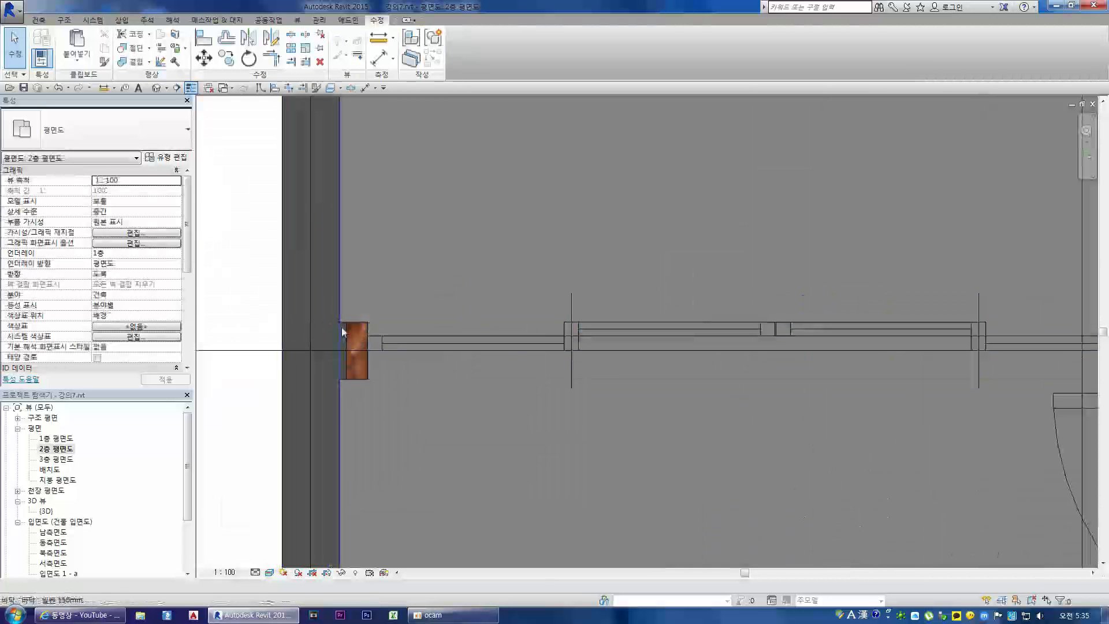
left_click(353, 324)
key("Escape")
scroll(407, 352, "down", 3)
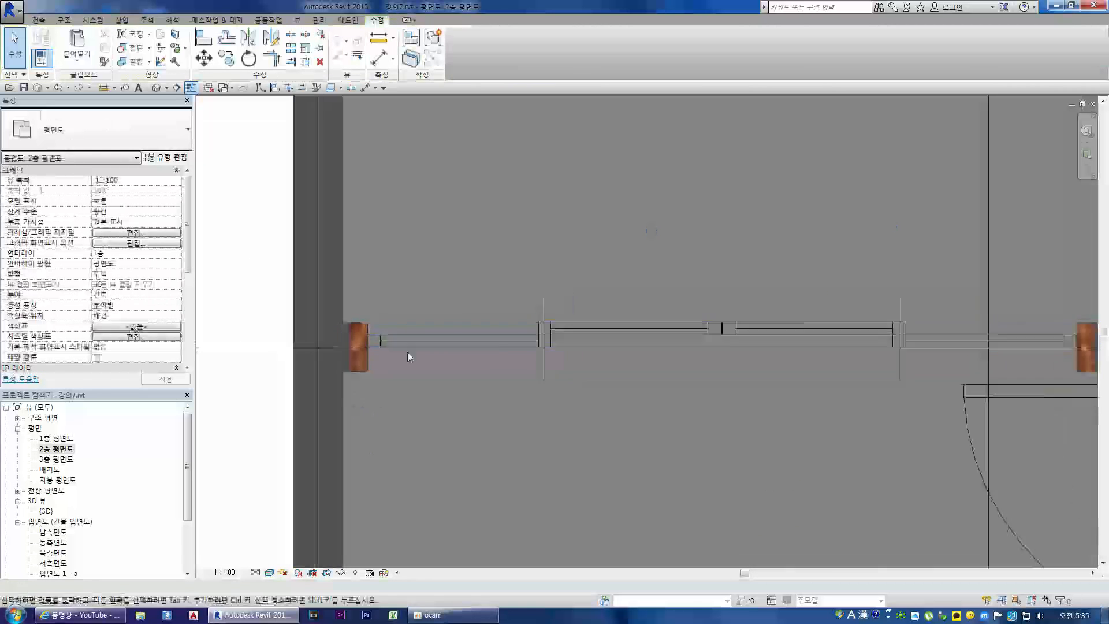
scroll(519, 242, "up", 4)
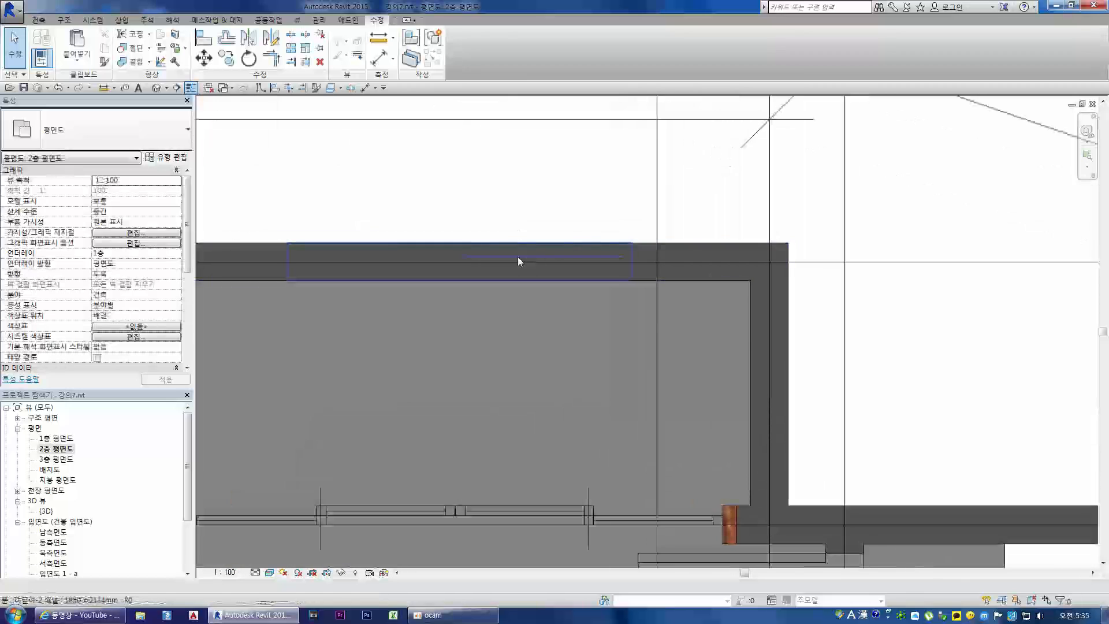
Set the second-floor plan's underlay to None (없음) to hide the first-floor sliding door in the room's upper wall
left_click(545, 254)
scroll(546, 255, "down", 2)
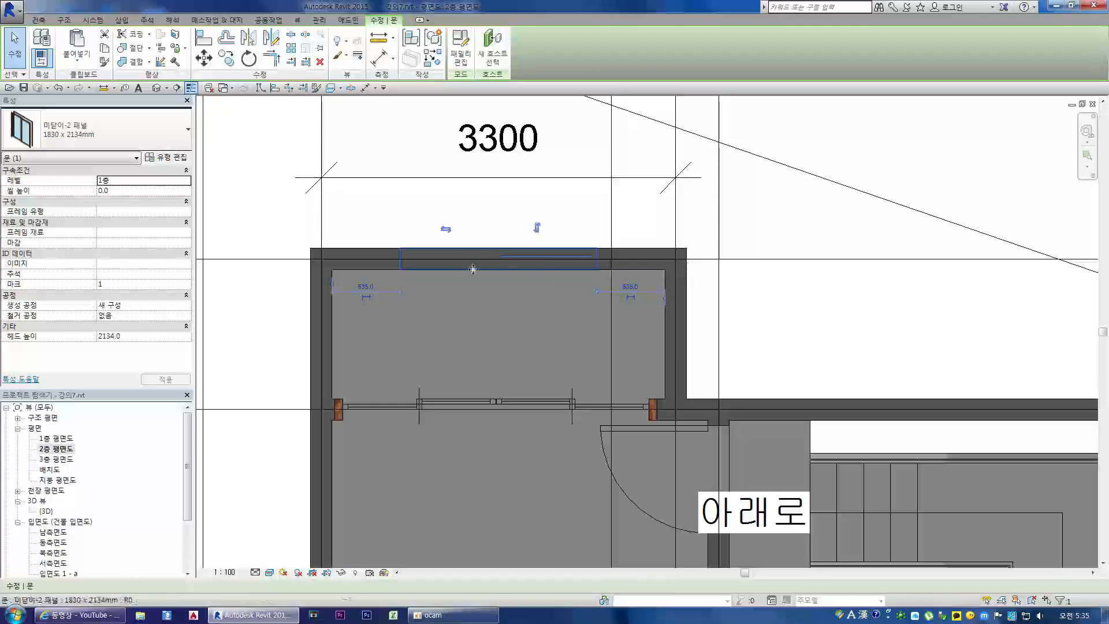
left_click(242, 308)
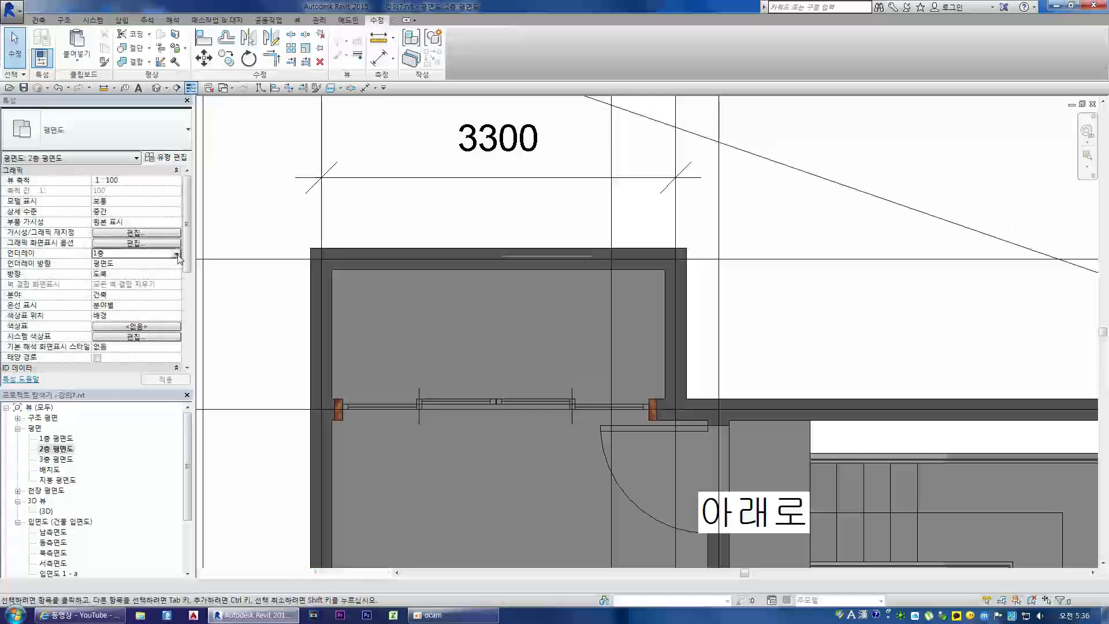
left_click(128, 254)
left_click(120, 263)
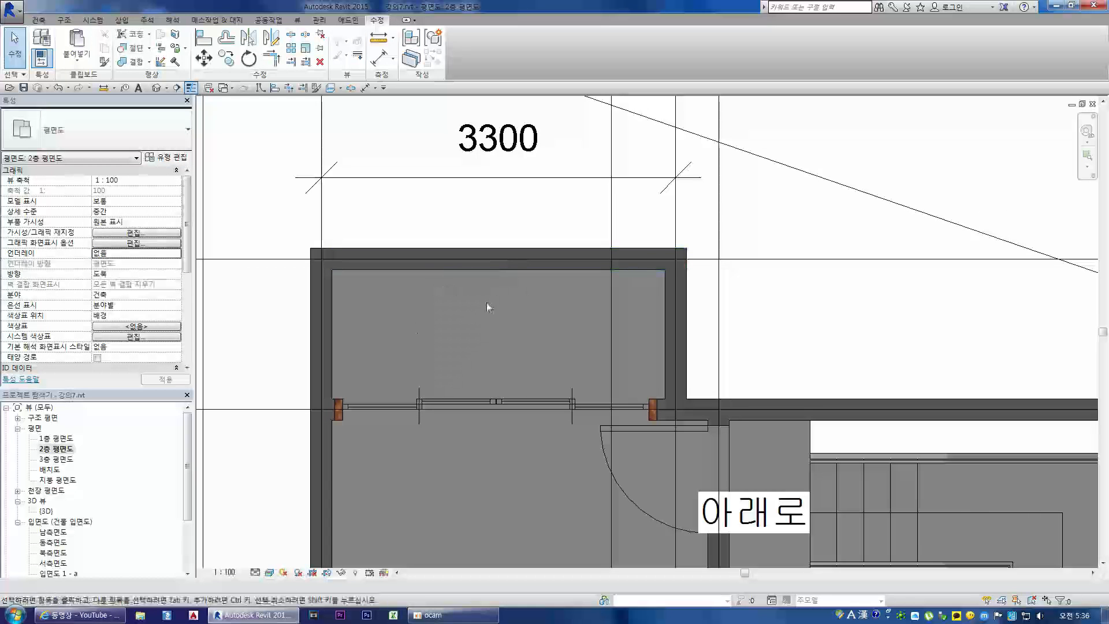
Inspect the exterior walls above the first-floor sliding door in the 3D view, and return to the second-floor plan
scroll(443, 279, "down", 1)
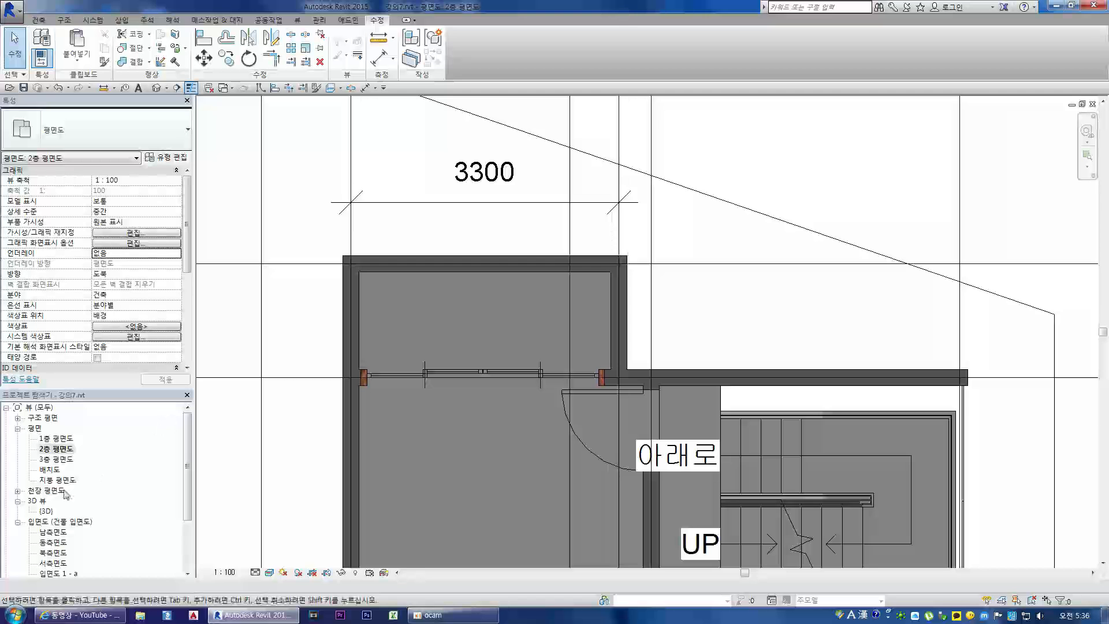
double_click(46, 511)
scroll(269, 401, "down", 2)
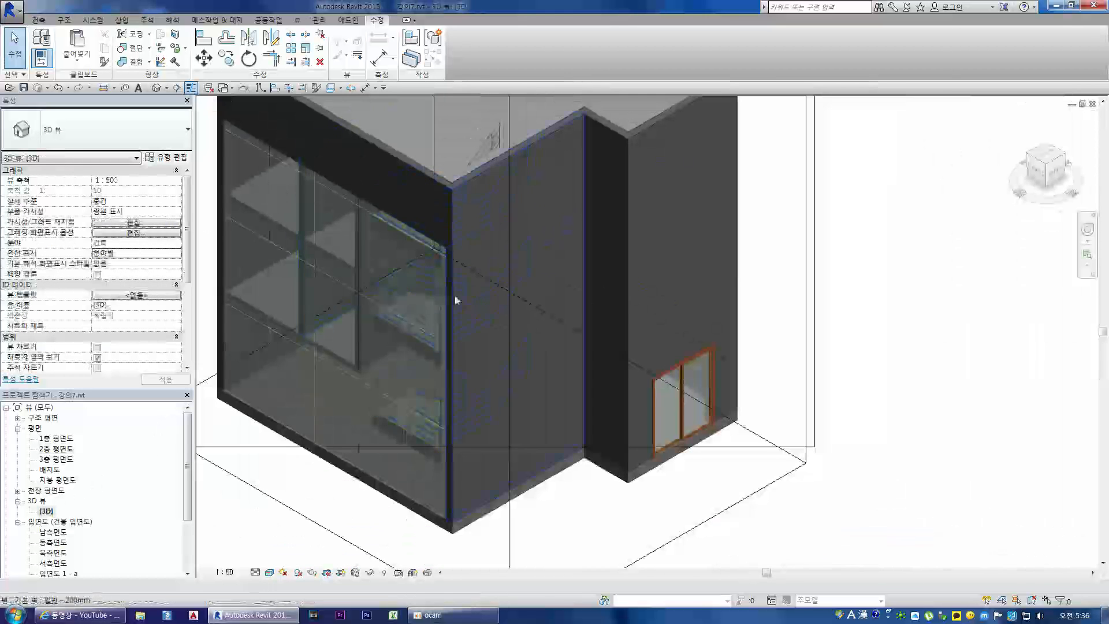
key("ctrl+Tab")
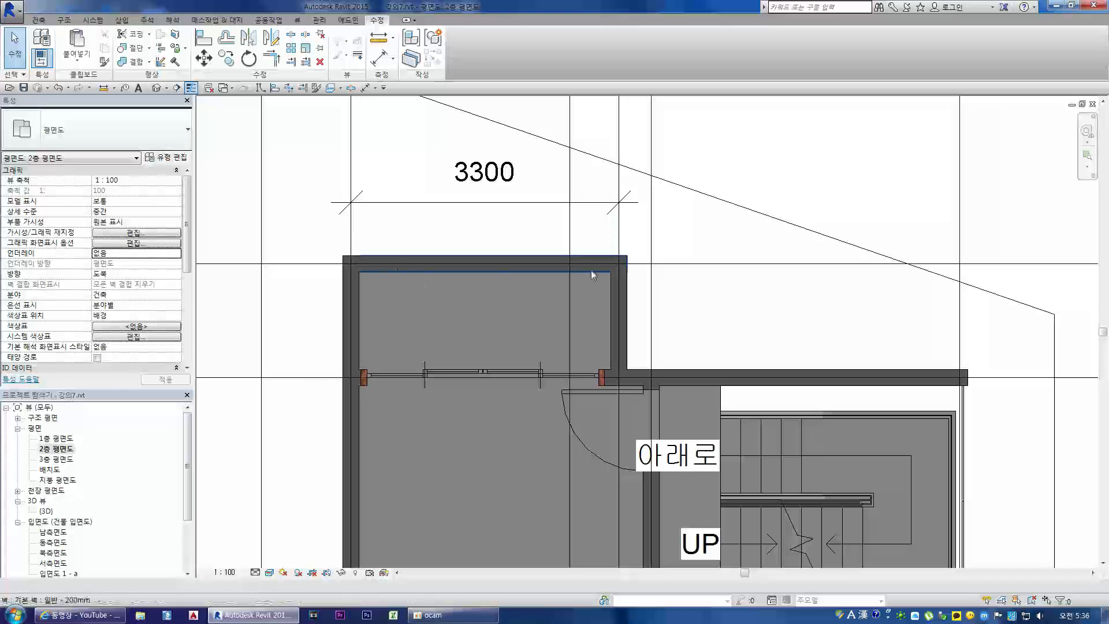
double_click(46, 511)
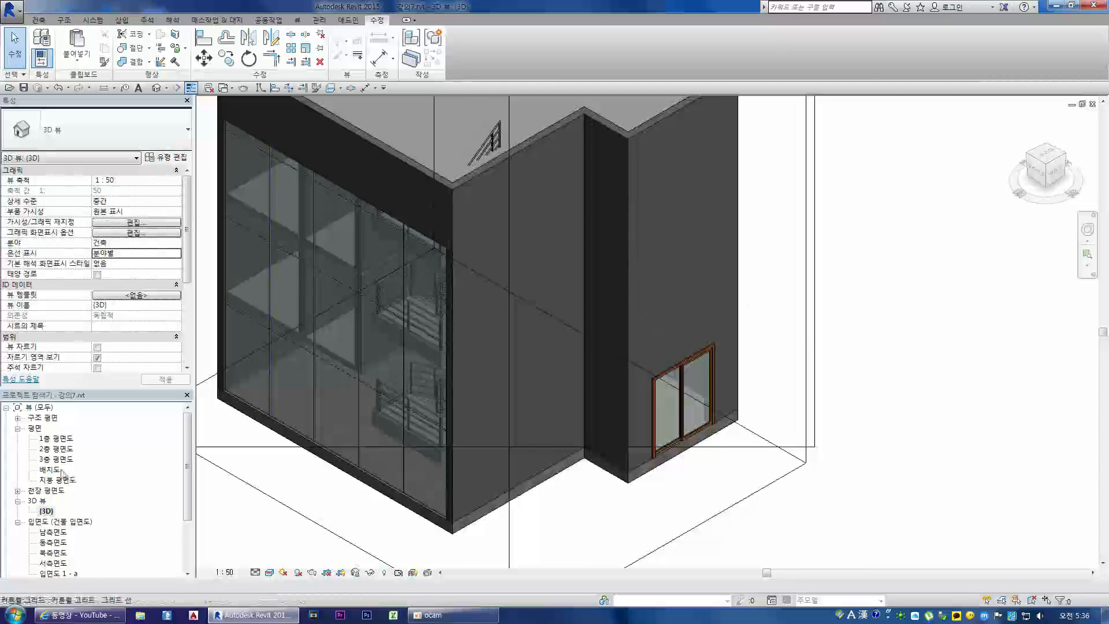
double_click(61, 448)
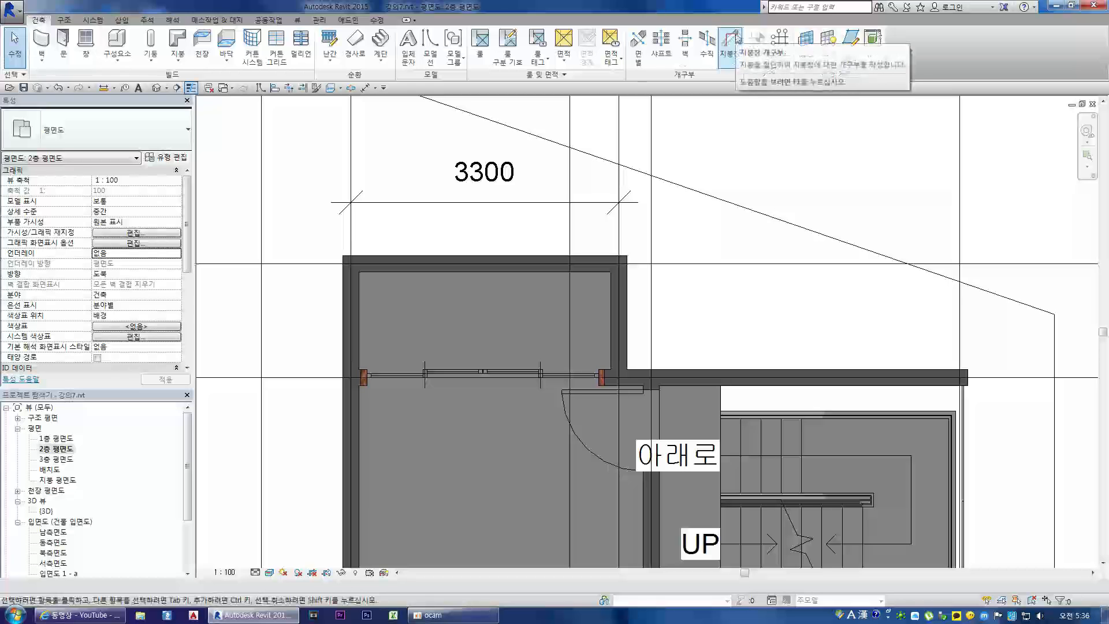
left_click(687, 50)
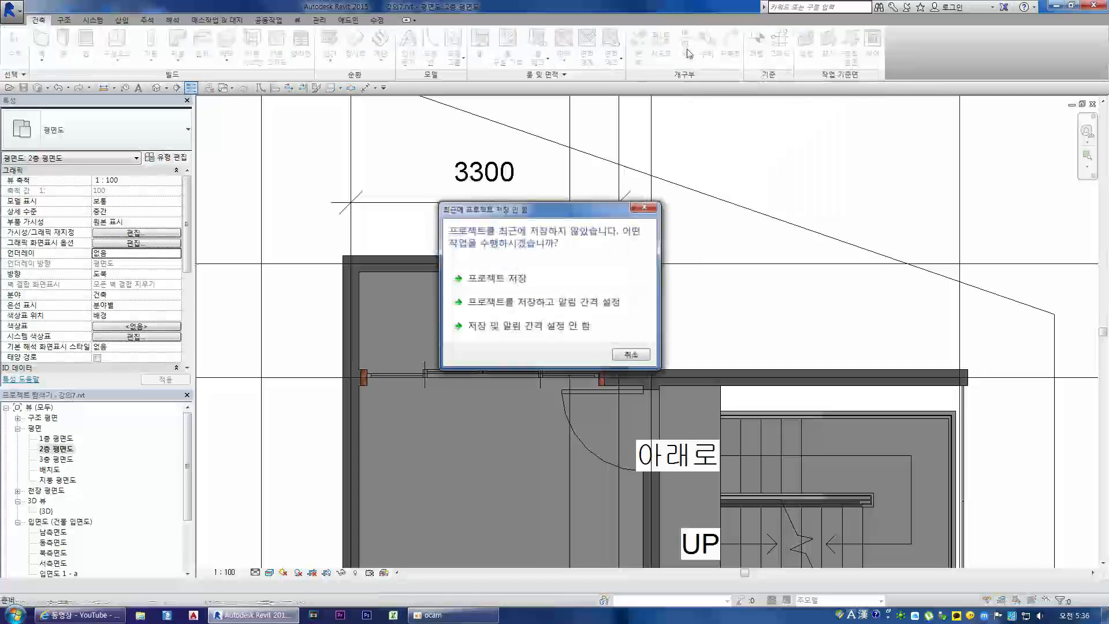
left_click(498, 327)
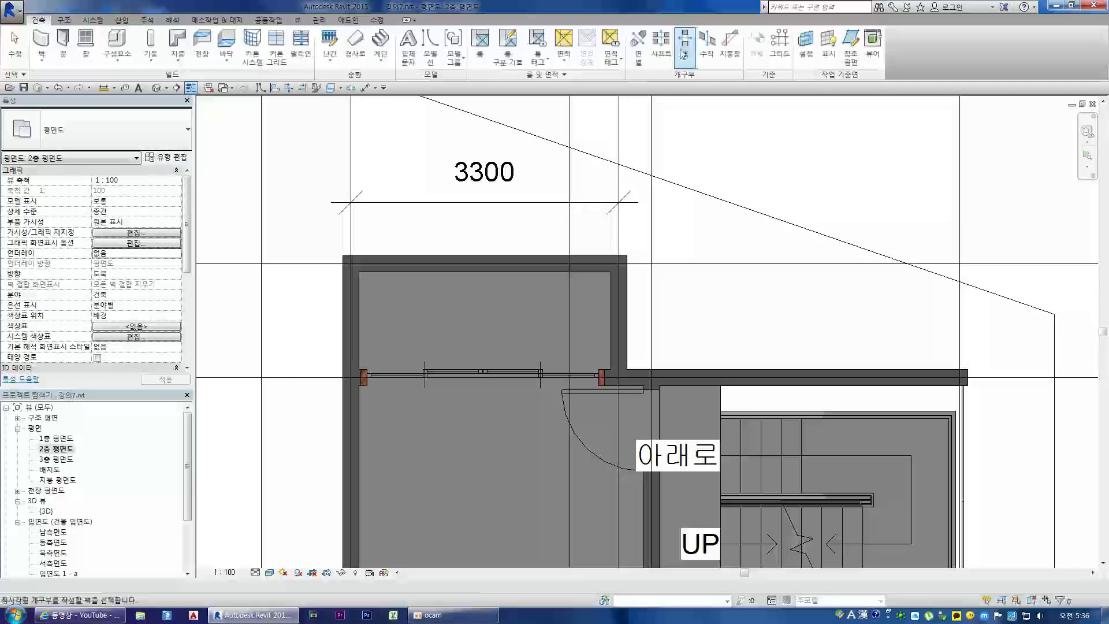
key("Escape")
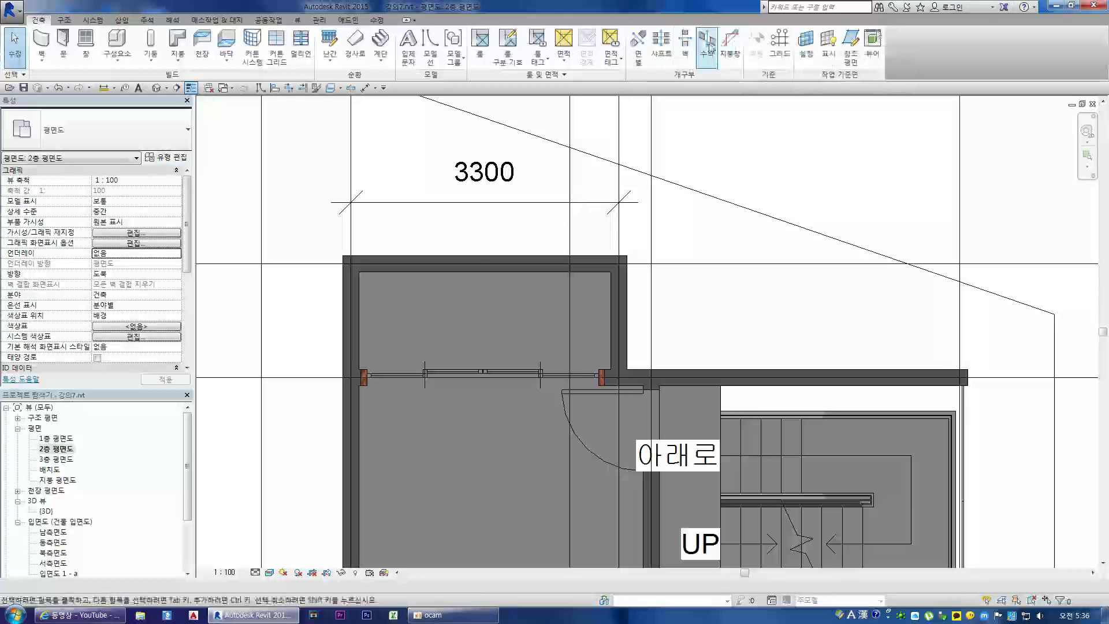
Cut a rectangular wall opening about 2540 mm wide in the upper wall of the upper-left room
left_click(687, 47)
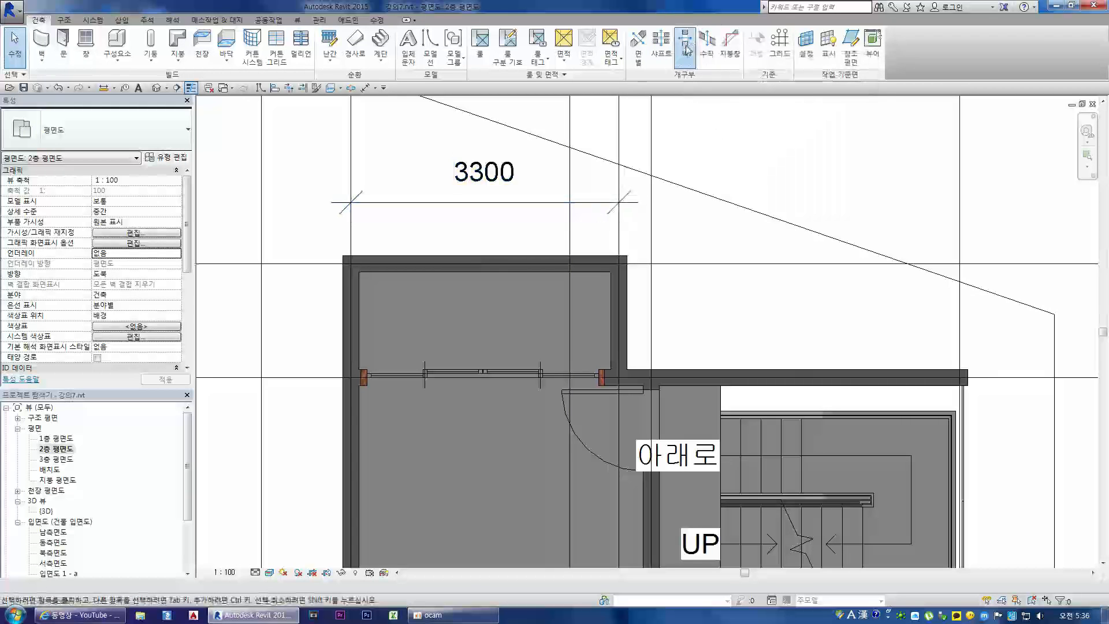
left_click(497, 277)
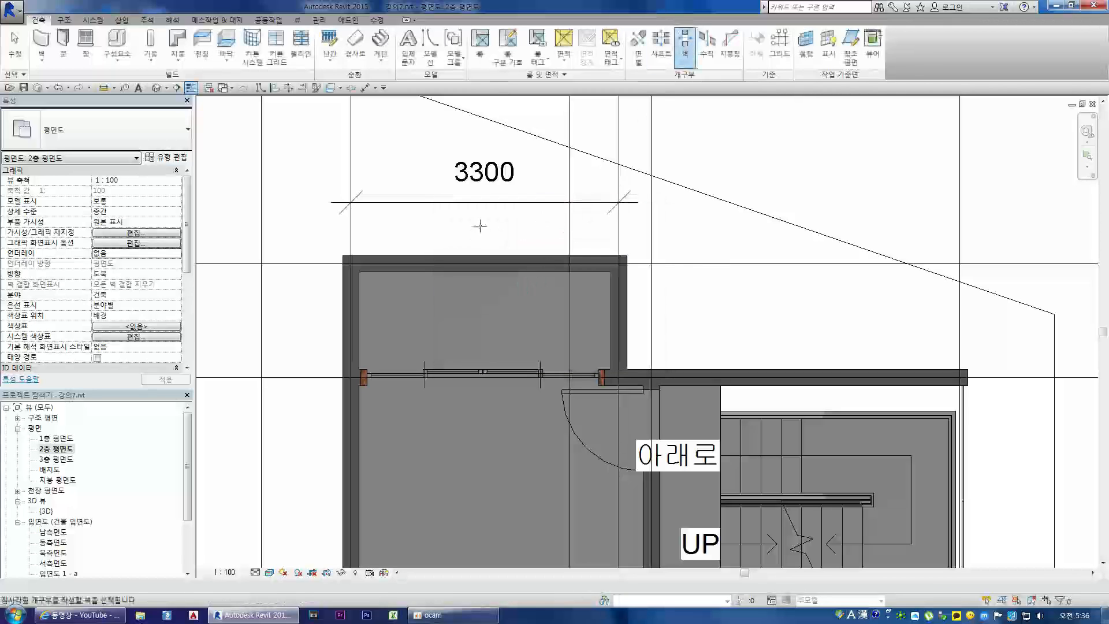
left_click(430, 256)
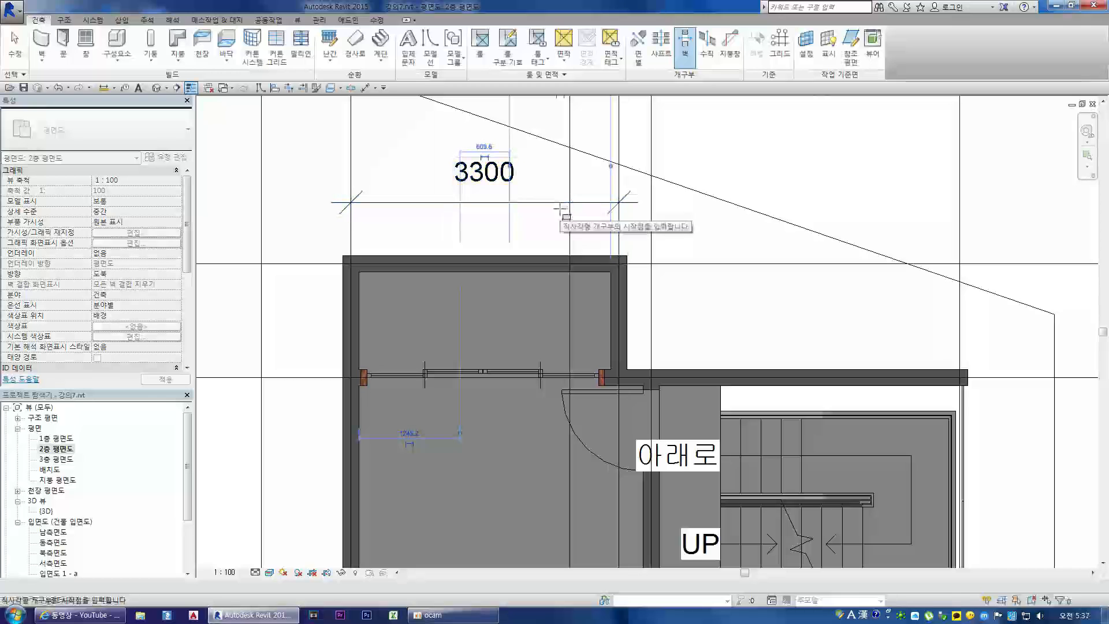
left_click(384, 254)
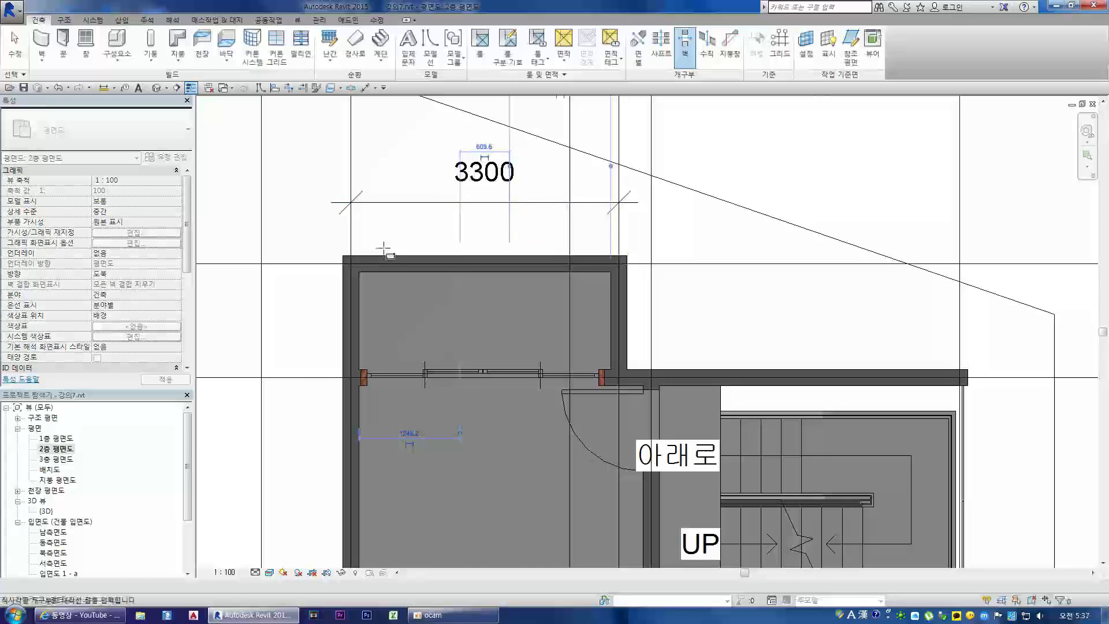
left_click(590, 297)
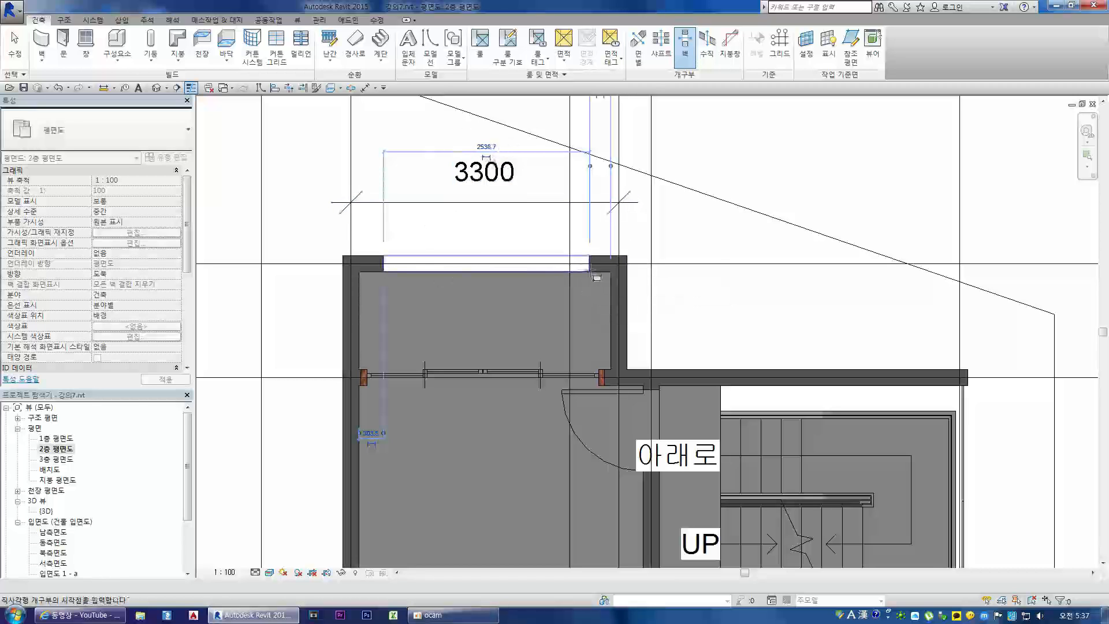
Set the wall opening's width to 2700 mm and its distance from the right wall's inner face to 200 mm
left_click(488, 147)
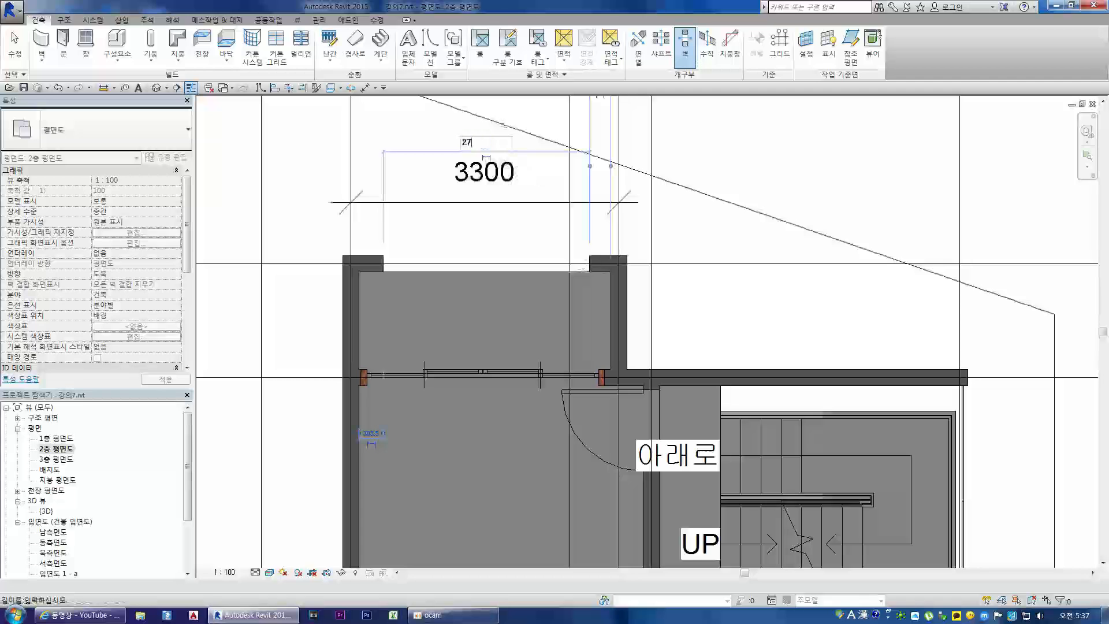
type("2700")
key("Return")
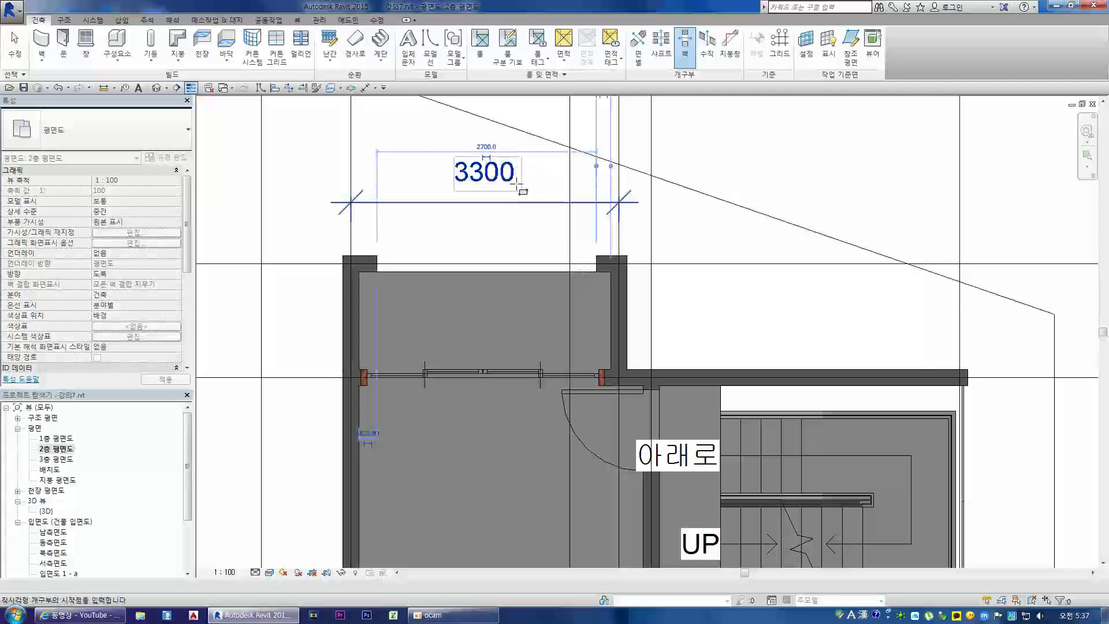
key("Escape")
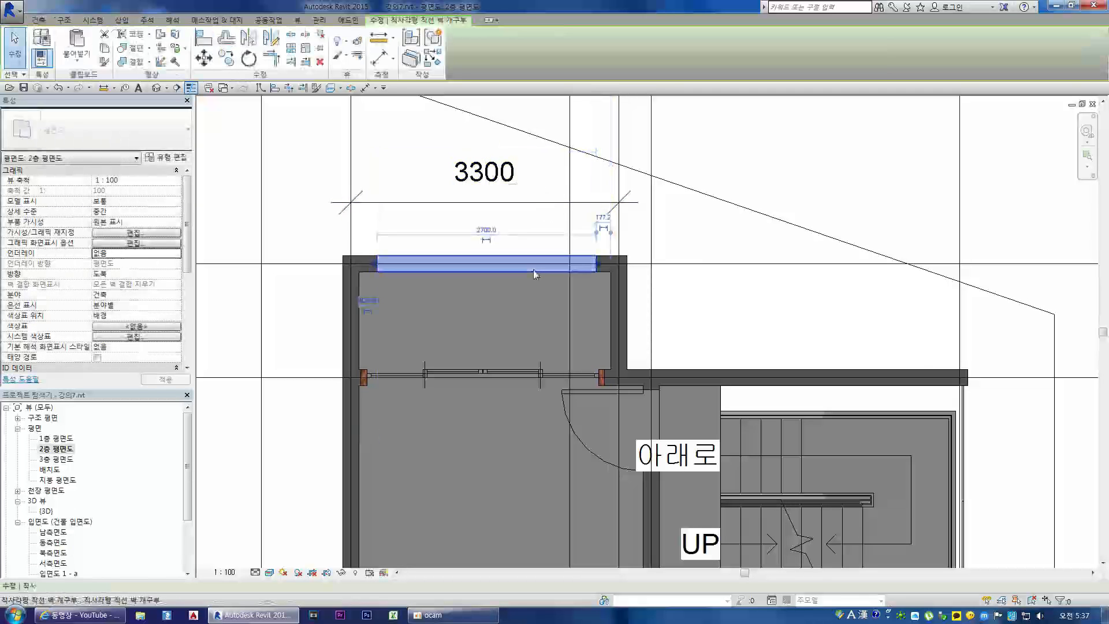
left_click(603, 218)
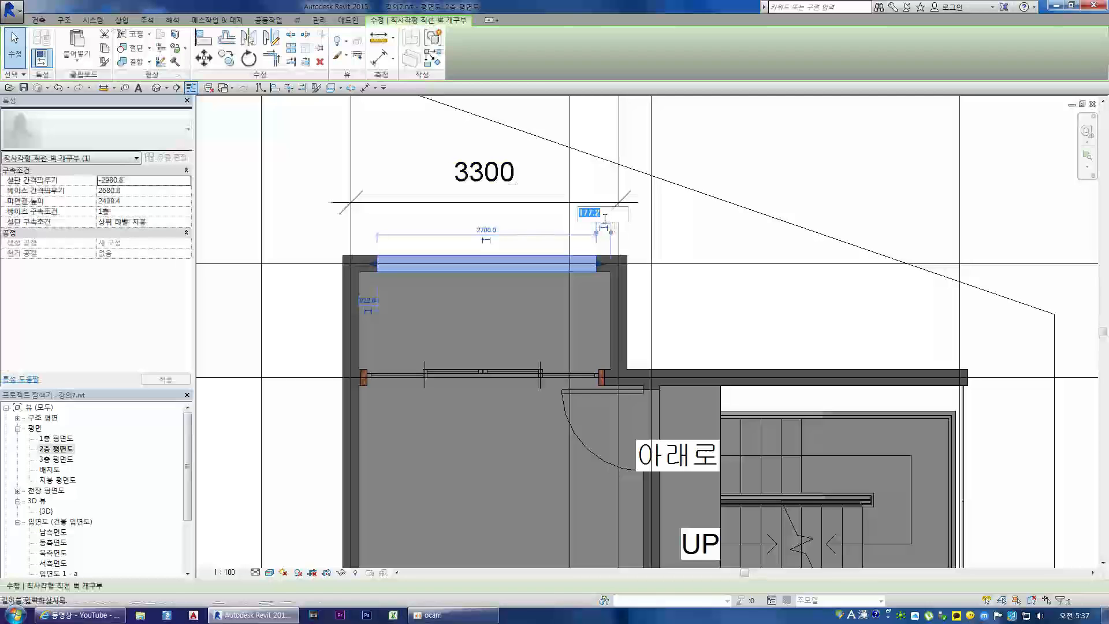
type("200")
key("Return")
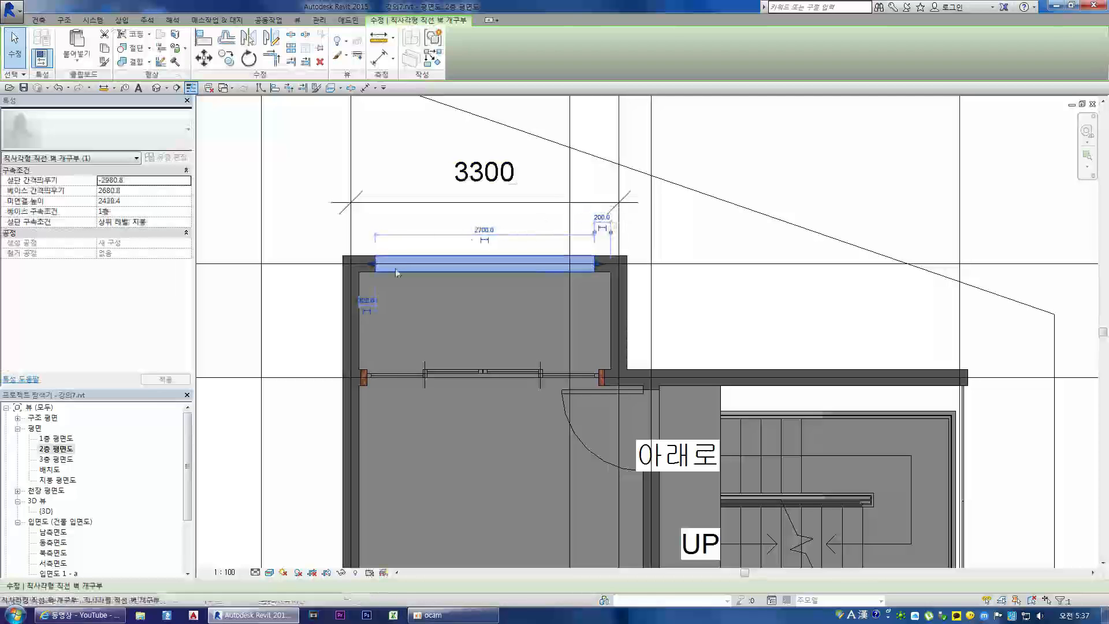
Re-enter 200 mm as the wall opening's distance from the right wall's inner face
key("Escape")
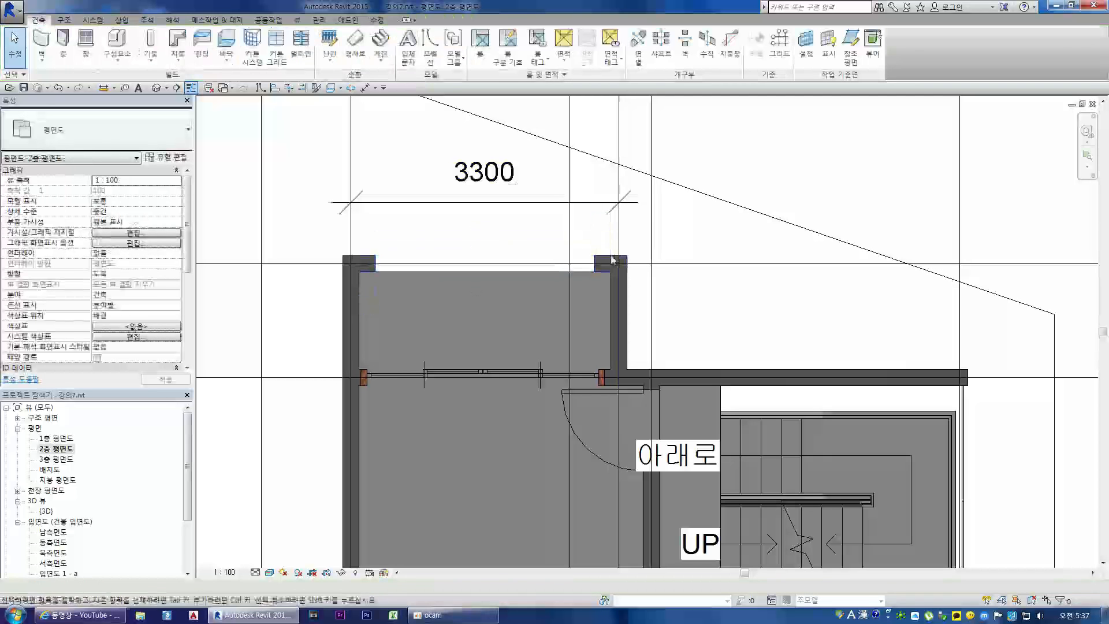
left_click(502, 271)
left_click(602, 219)
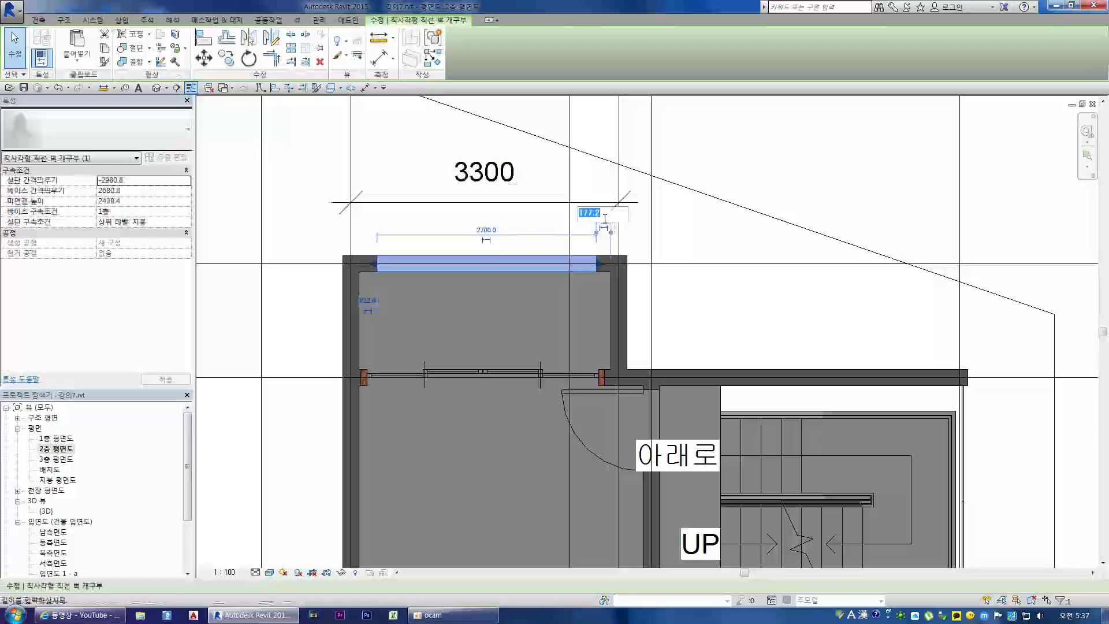
type("200")
key("Return")
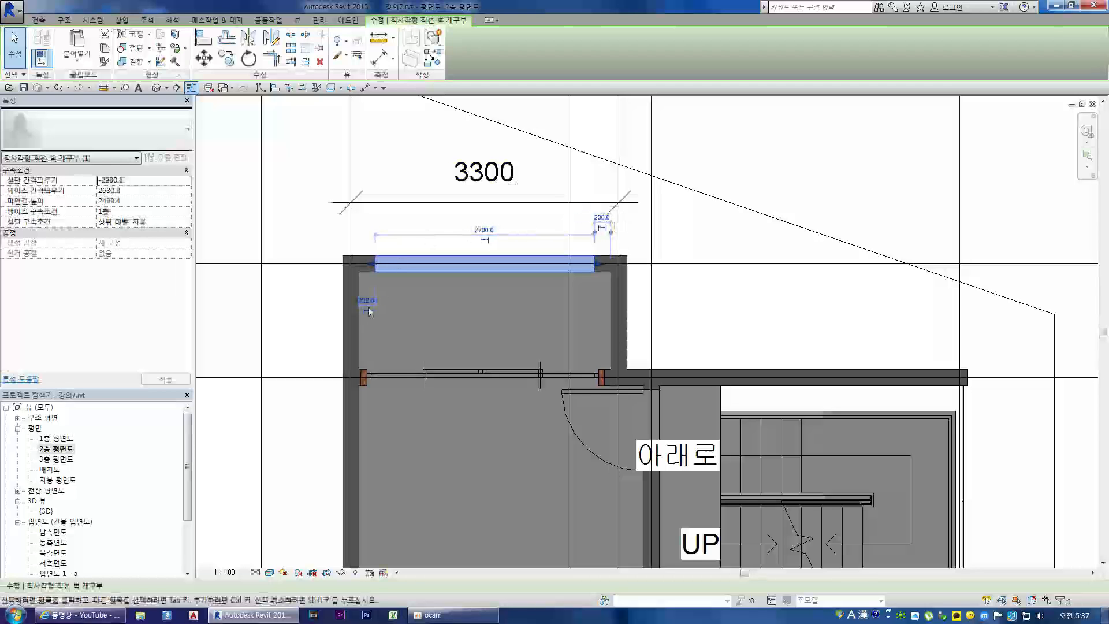
key("Escape")
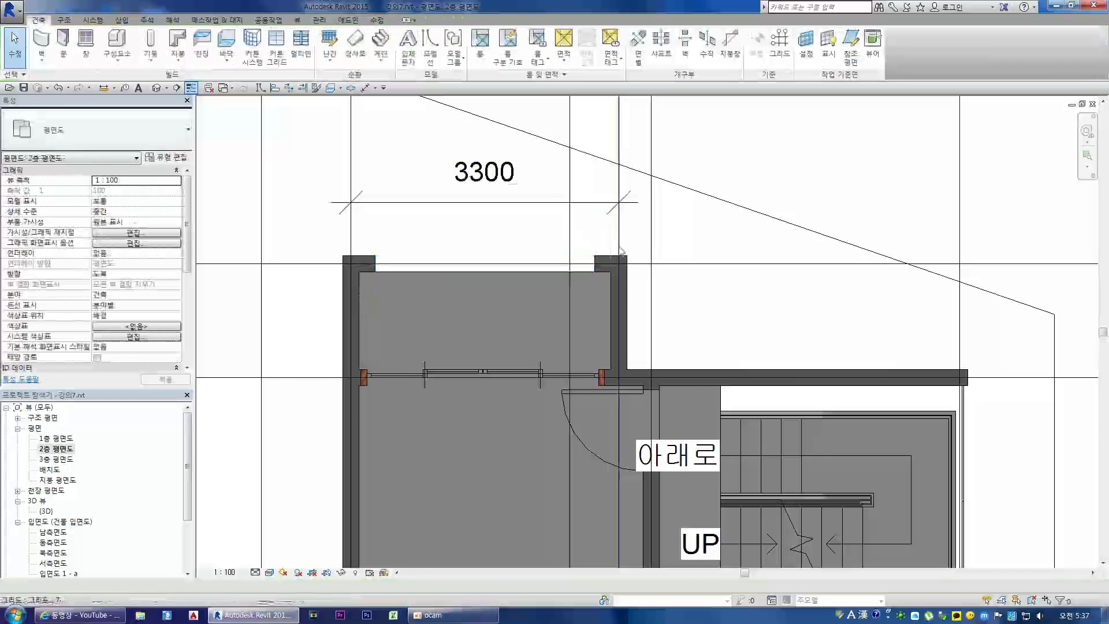
left_click(503, 272)
key("Escape")
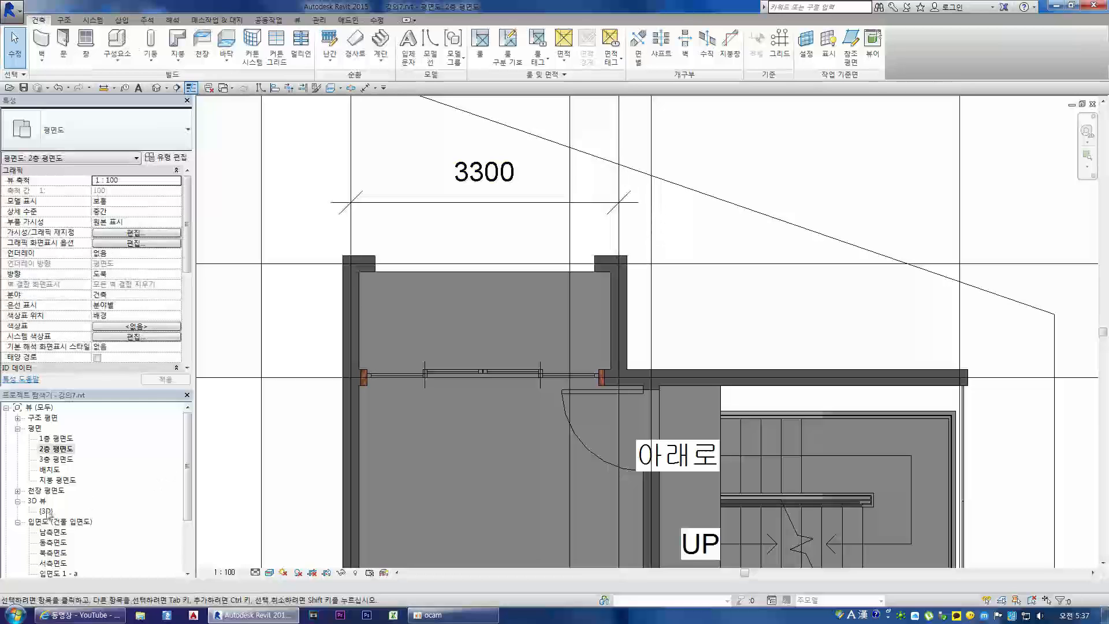
In the 3D view, set the second-floor wall opening's base offset to 1100 mm
double_click(48, 511)
scroll(629, 392, "up", 5)
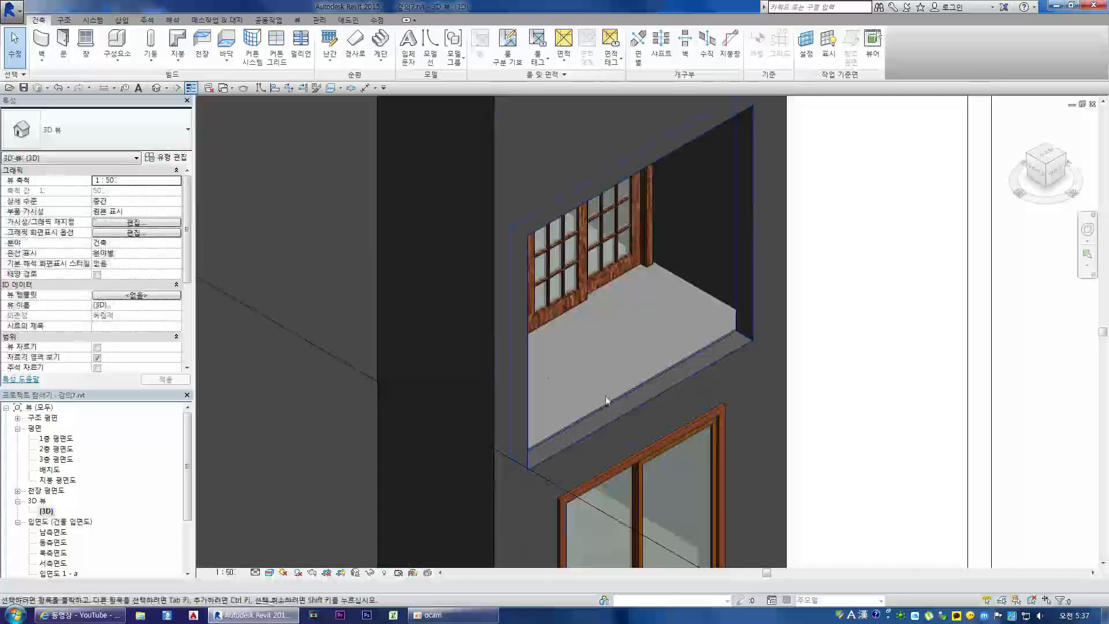
scroll(604, 399, "down", 1)
left_click(646, 194)
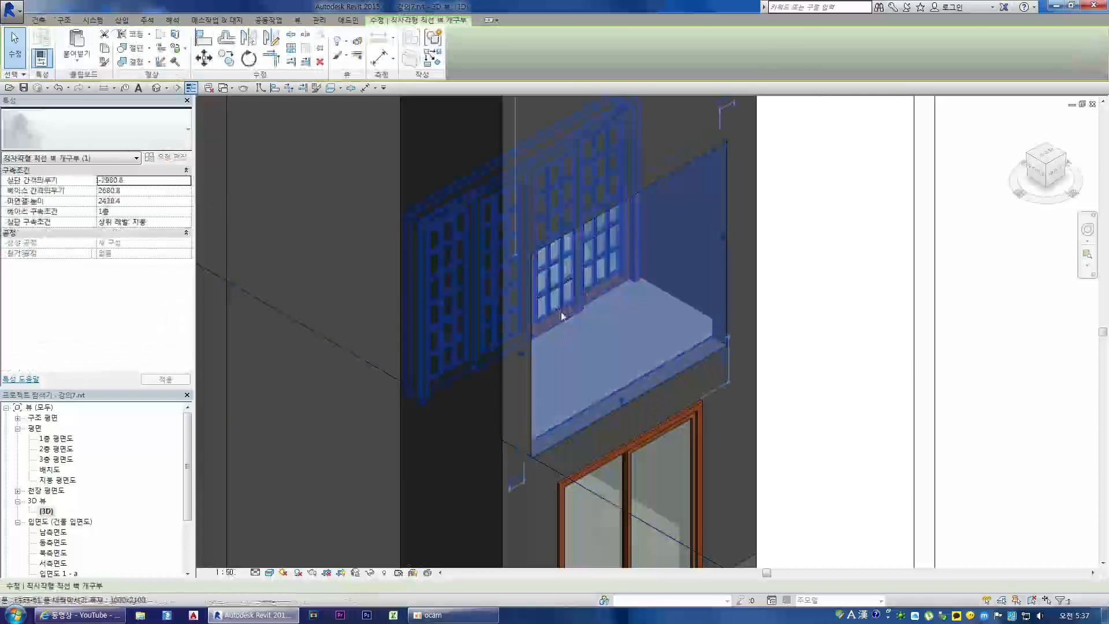
left_click(156, 190)
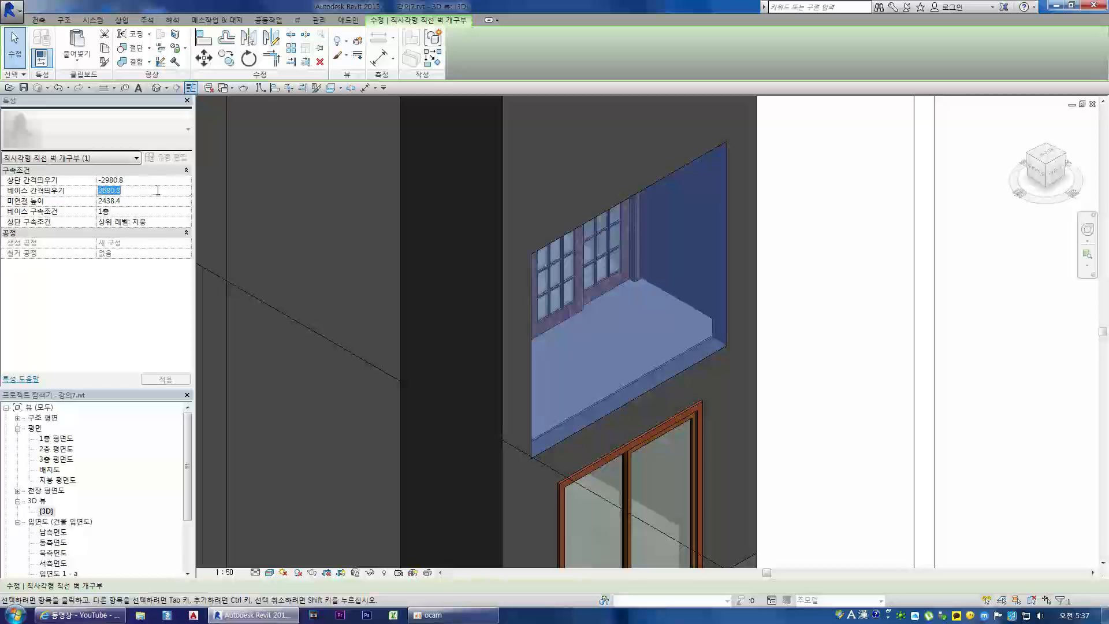
key("Return")
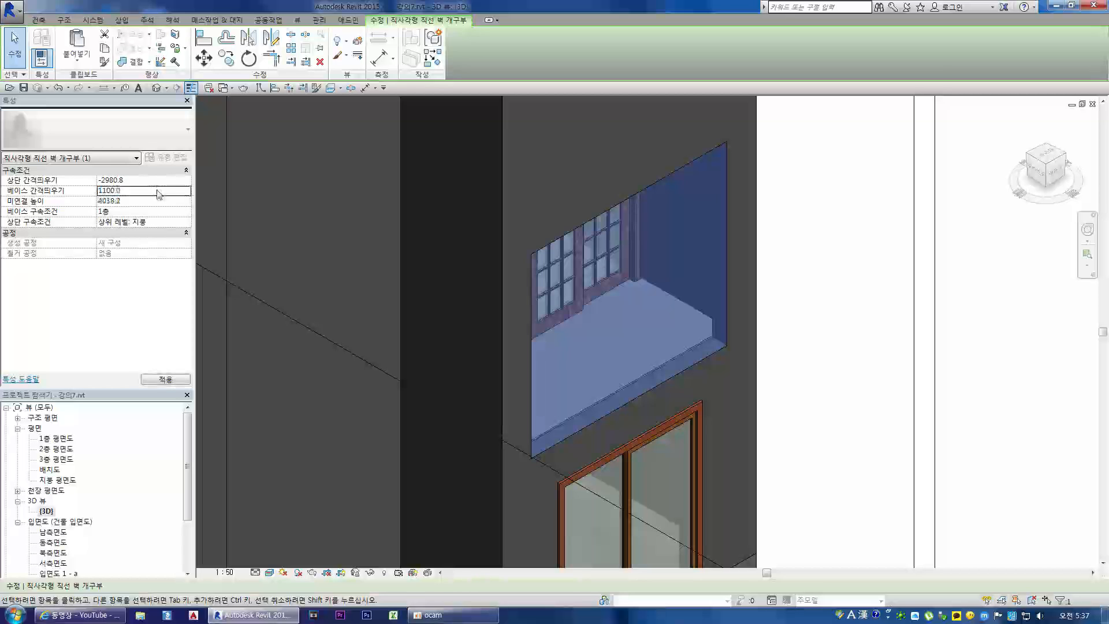
Set the wall opening's unconnected height to 2100 mm
left_click(131, 200)
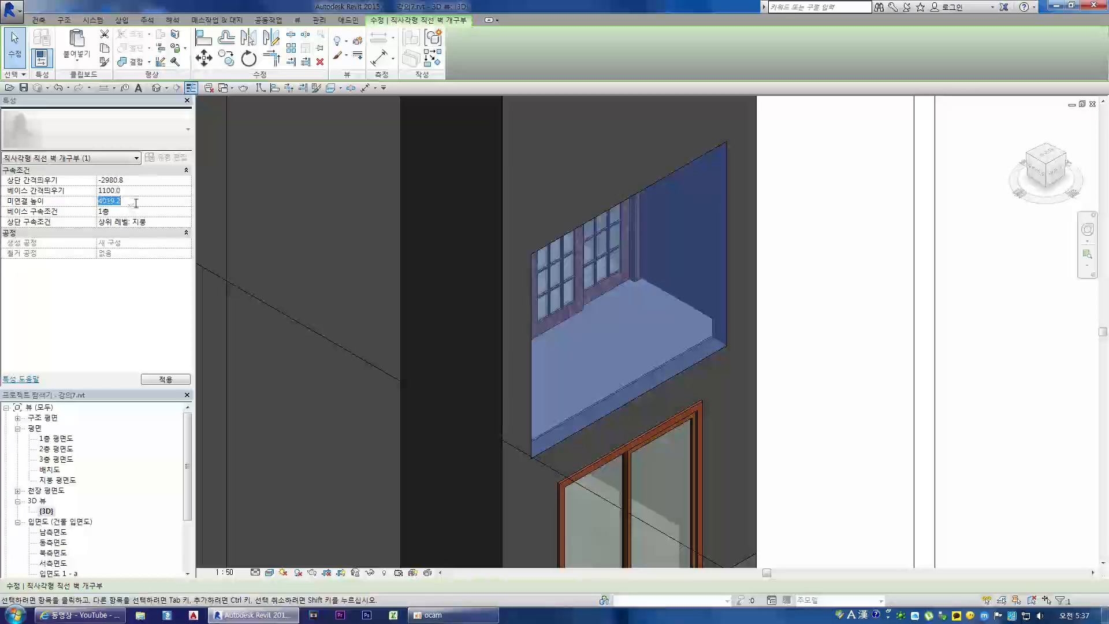
left_click(158, 192)
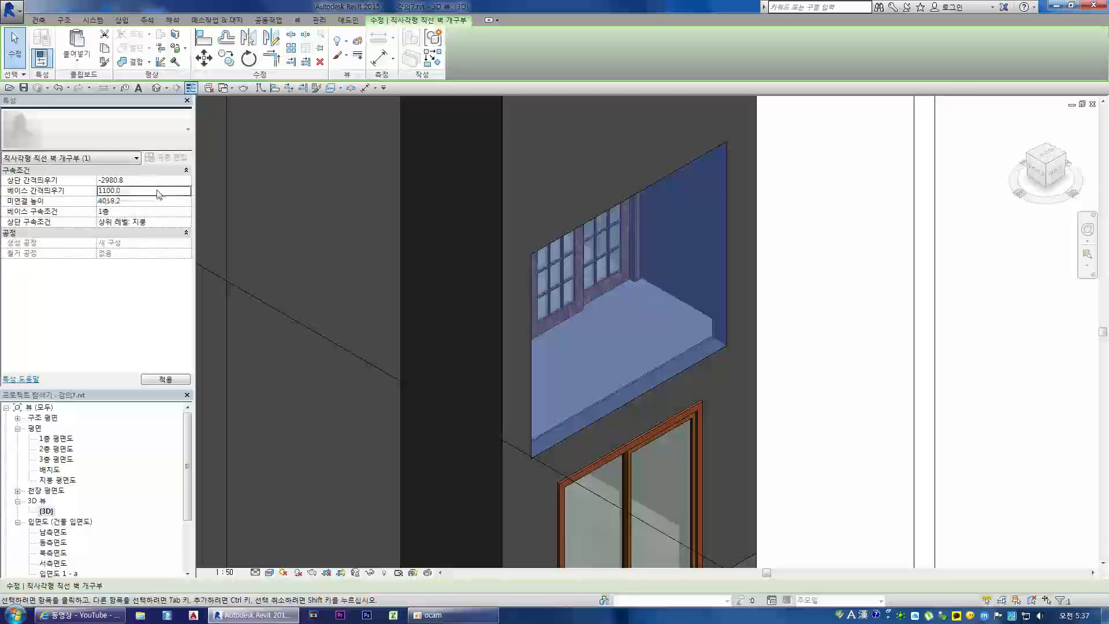
left_click(131, 201)
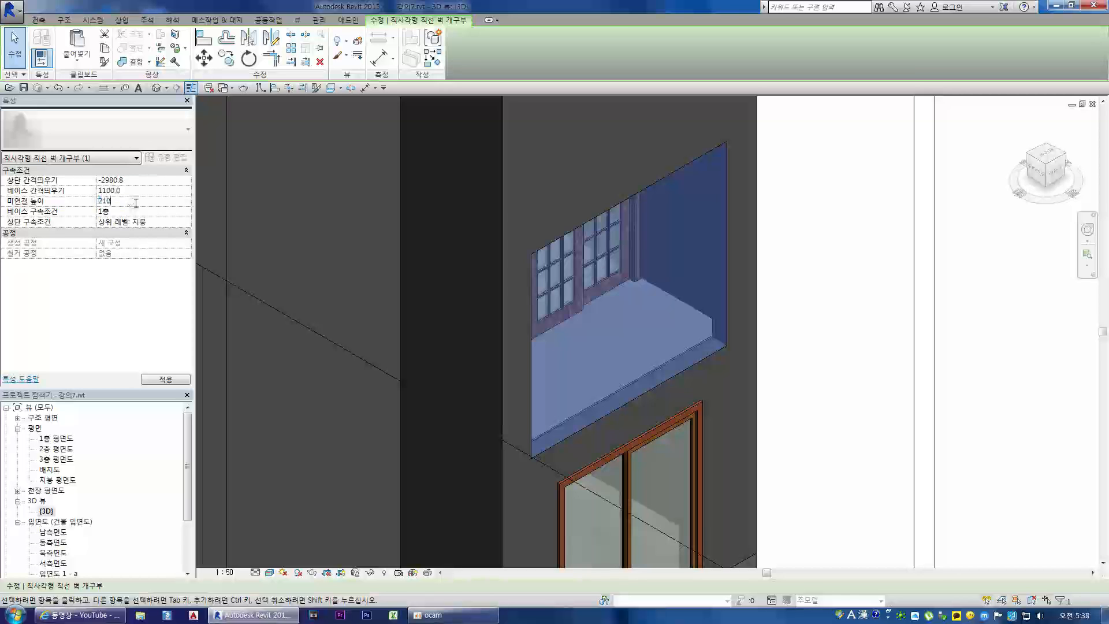
left_click(824, 391)
left_click(727, 373)
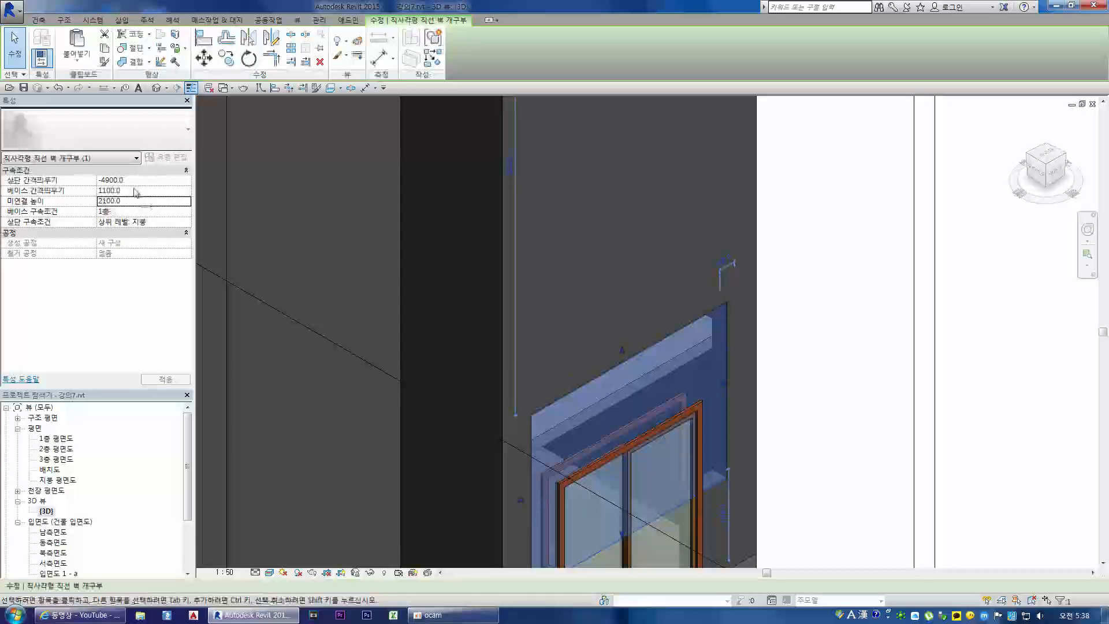
Try to constrain the wall opening's base to level 2층 and its top to level 3층
left_click(186, 215)
left_click(141, 233)
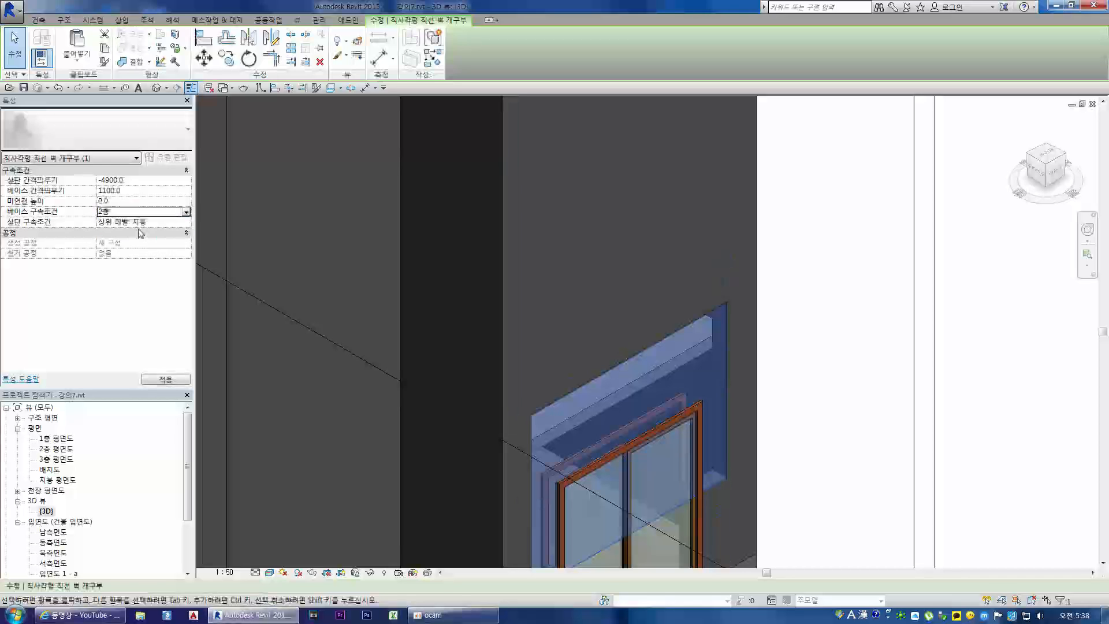
left_click(186, 224)
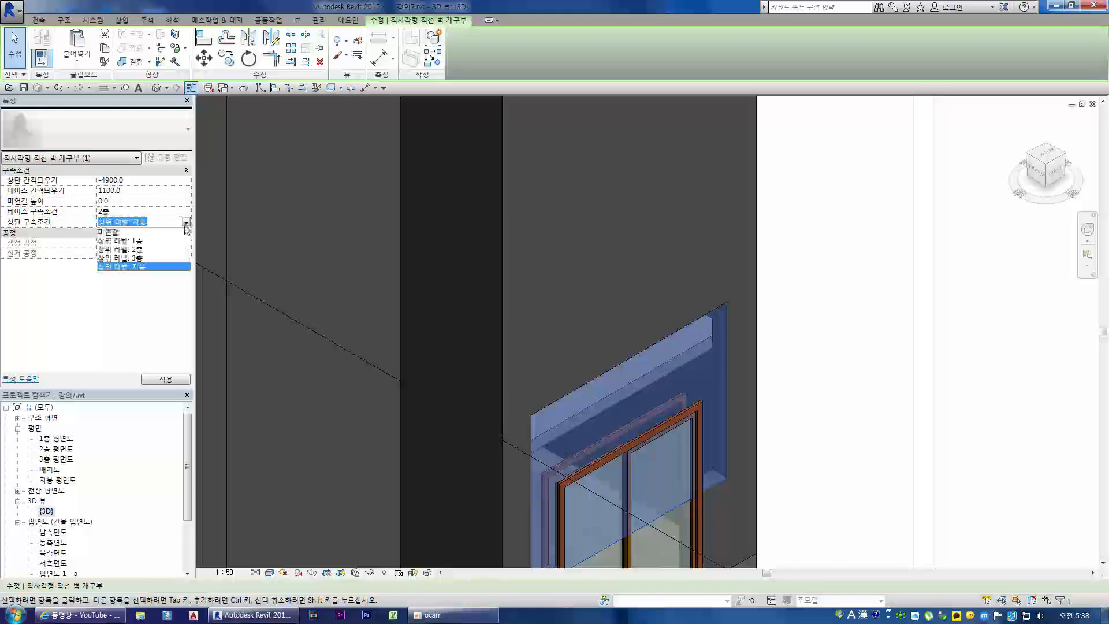
left_click(133, 258)
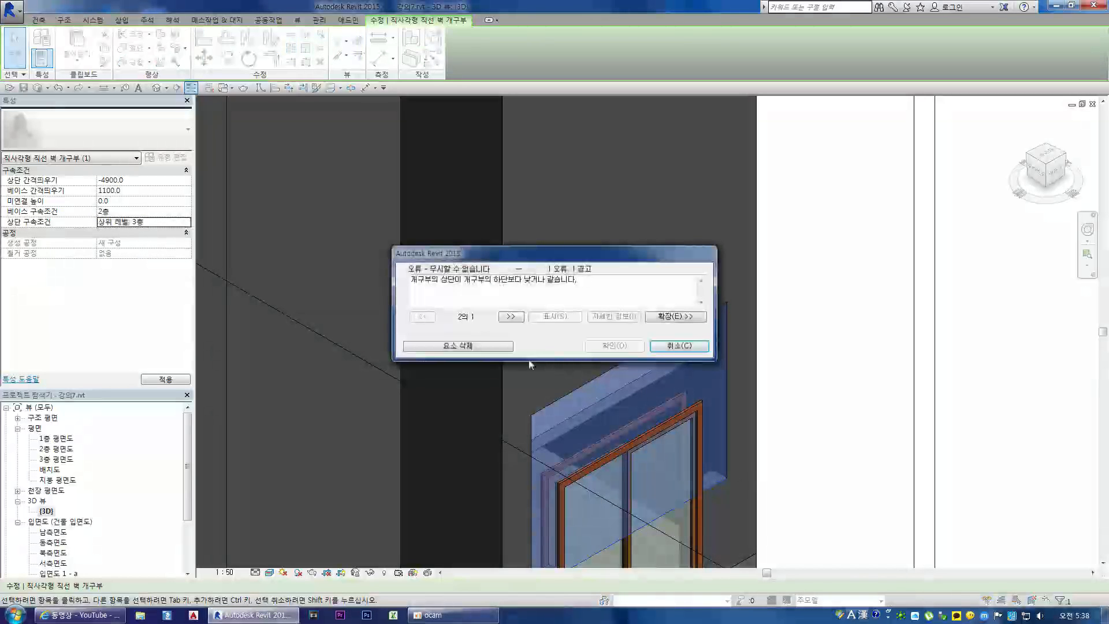
left_click(679, 345)
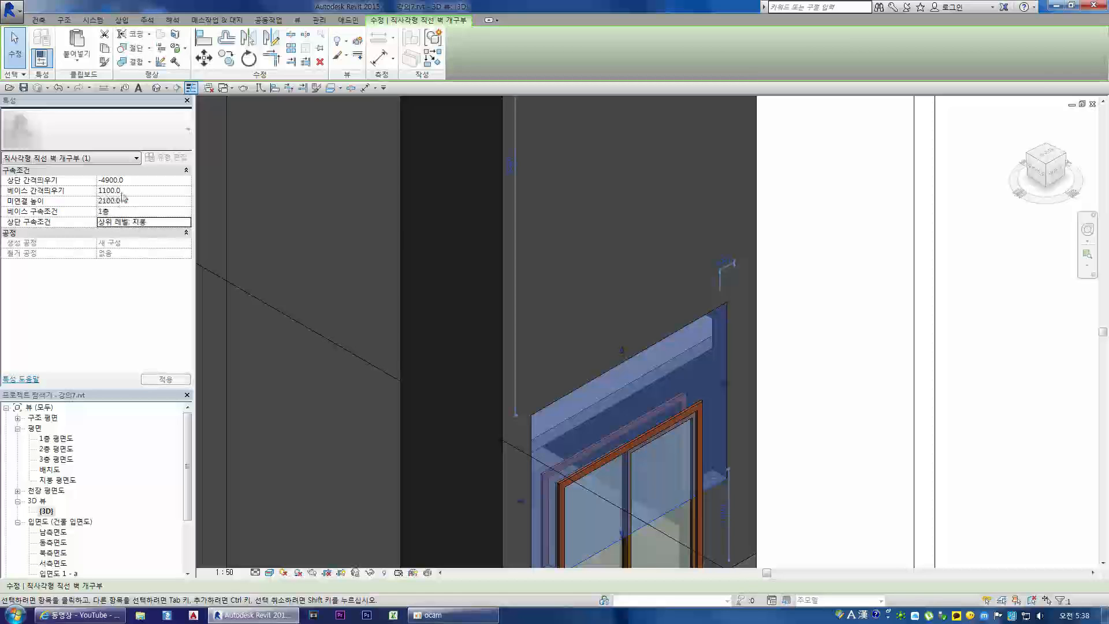
Set the wall opening's top offset to 0 and its top constraint to level 3층
left_click(135, 180)
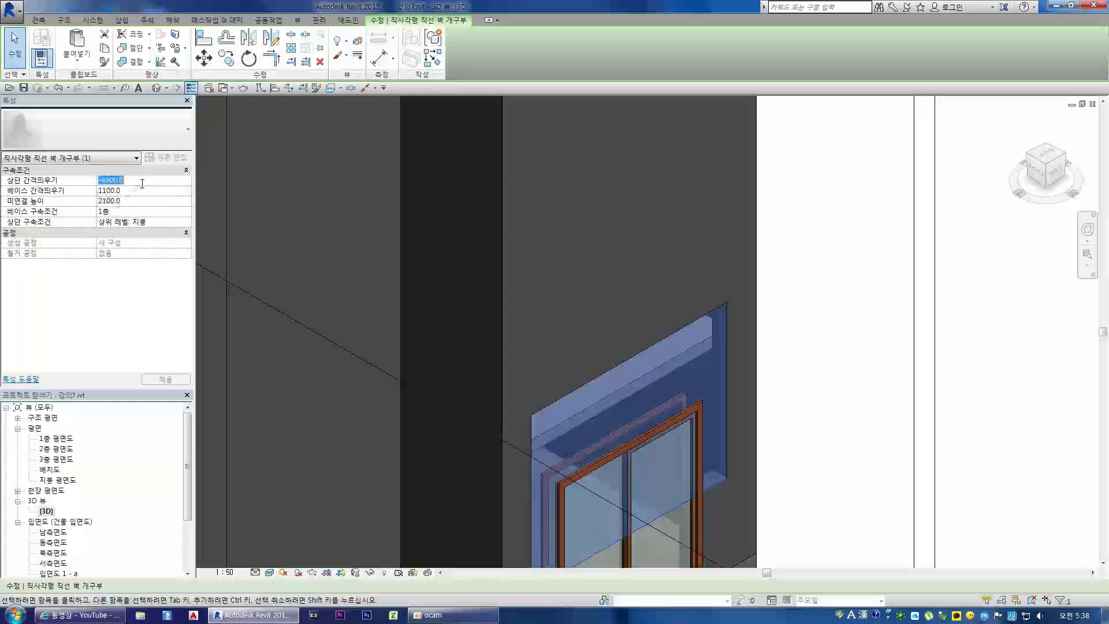
type("0")
key("Return")
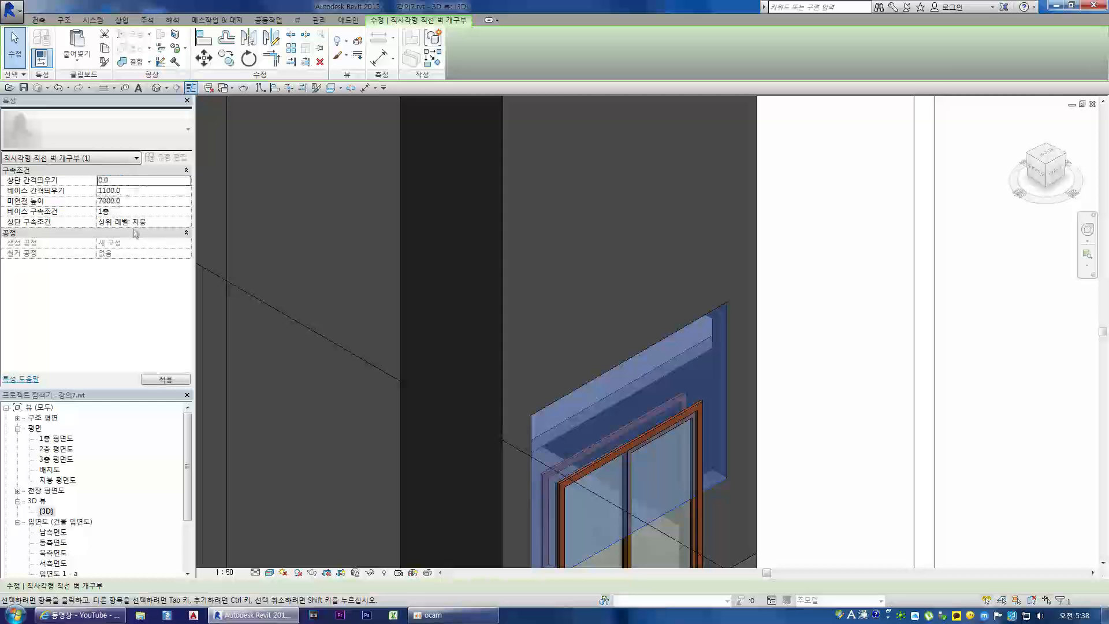
left_click(186, 224)
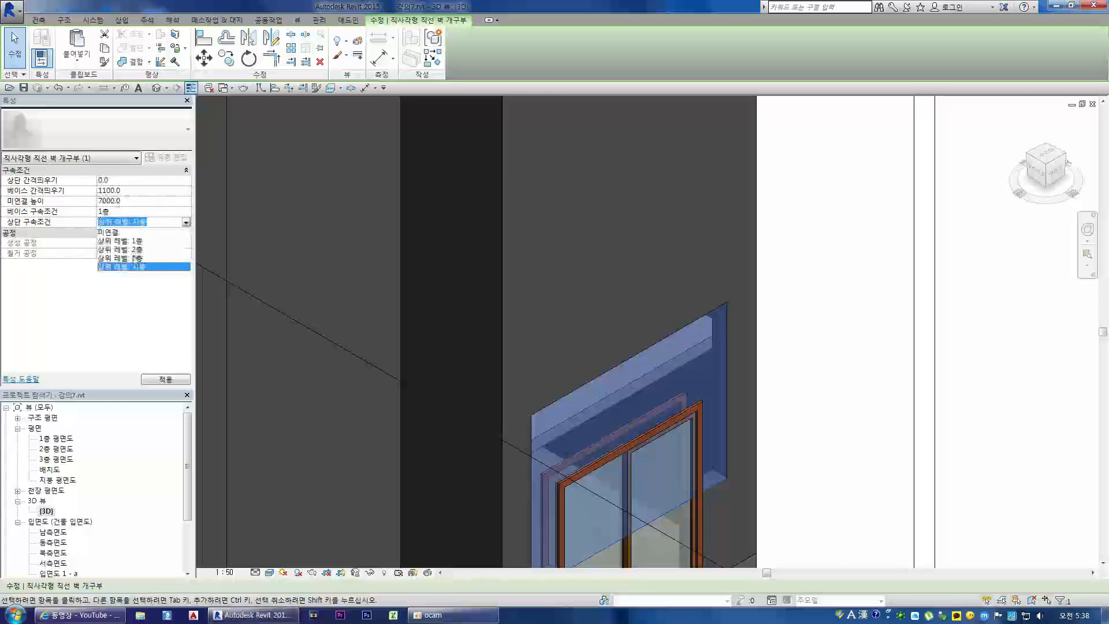
left_click(135, 259)
key("Escape")
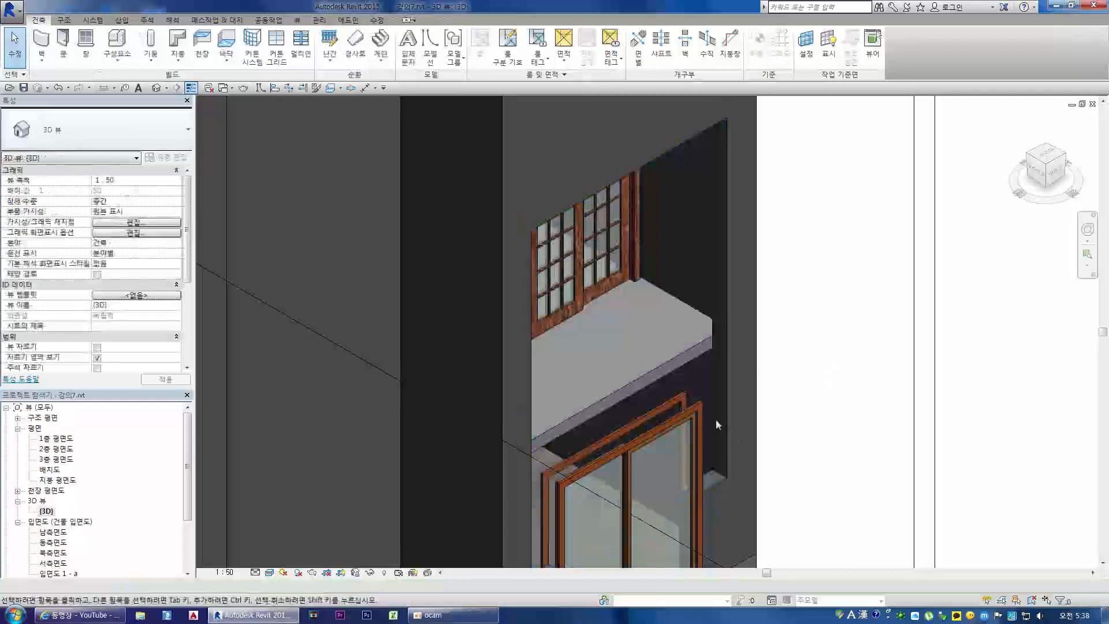
Set the wall opening's base constraint to level 2층
left_click(711, 479)
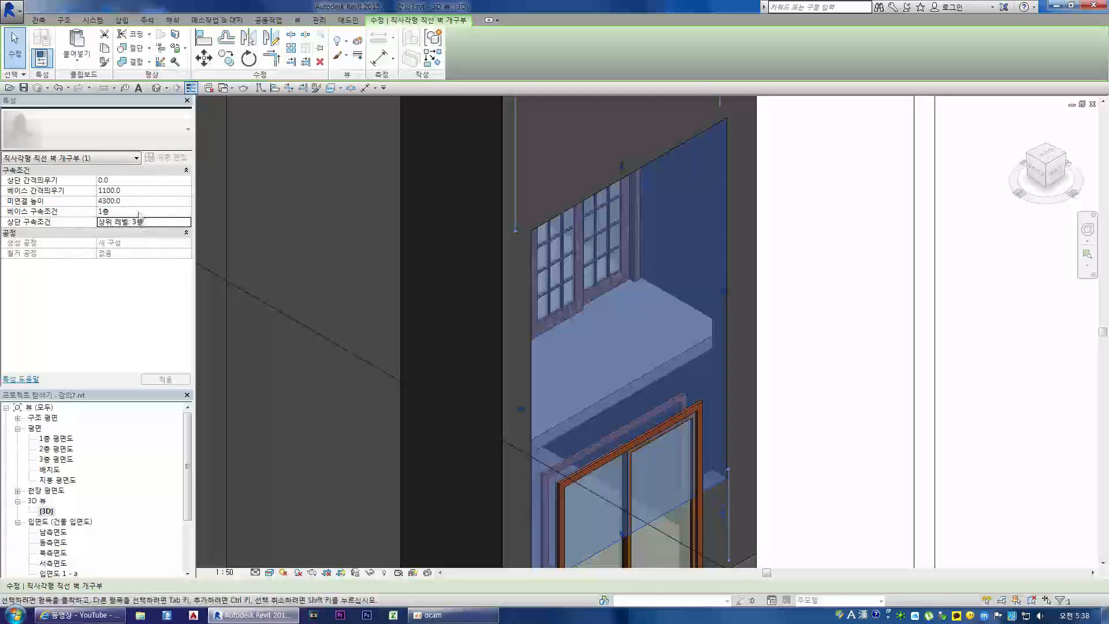
left_click(188, 212)
left_click(186, 212)
left_click(125, 234)
left_click(804, 403)
scroll(587, 313, "down", 3)
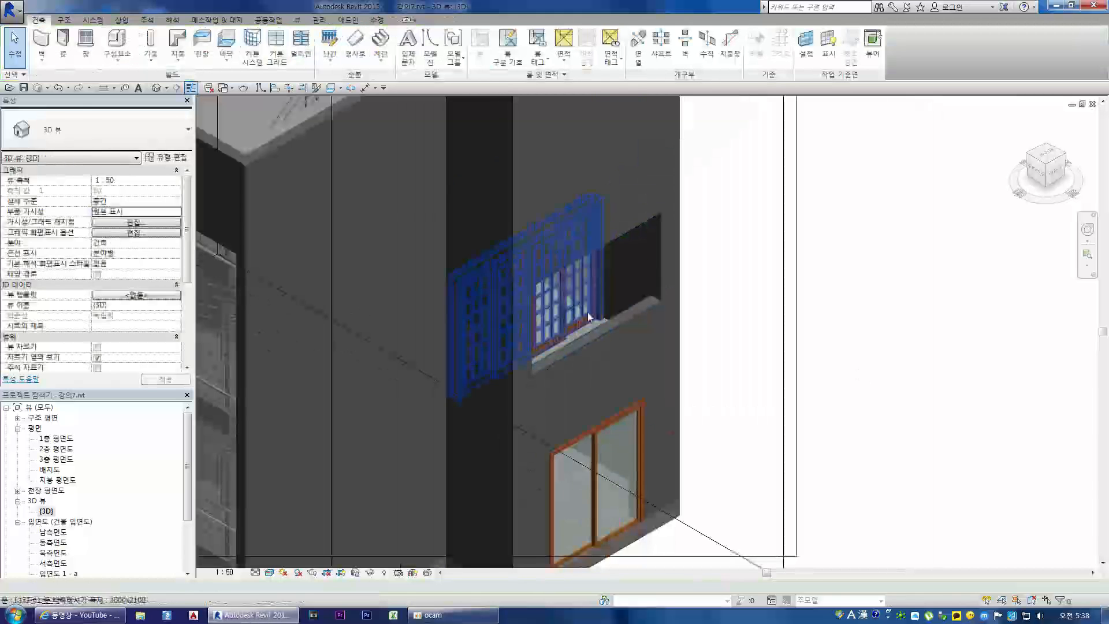
Copy the second-floor wall opening and paste it aligned to level 3층
left_click(628, 232)
scroll(584, 389, "down", 2)
scroll(681, 313, "up", 1)
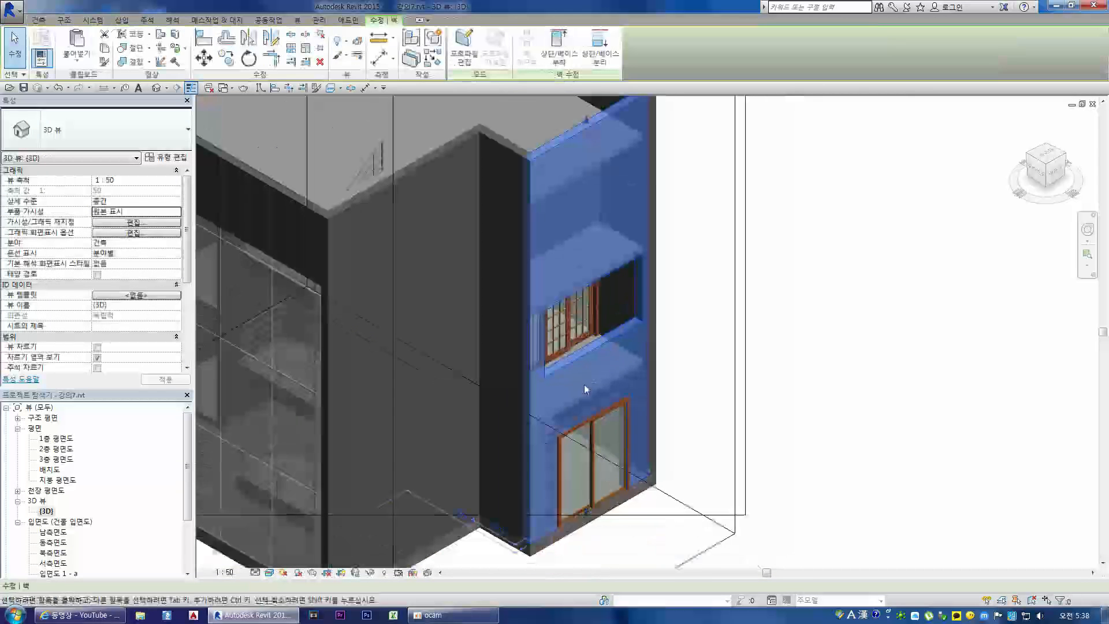
left_click(643, 305)
key("Escape")
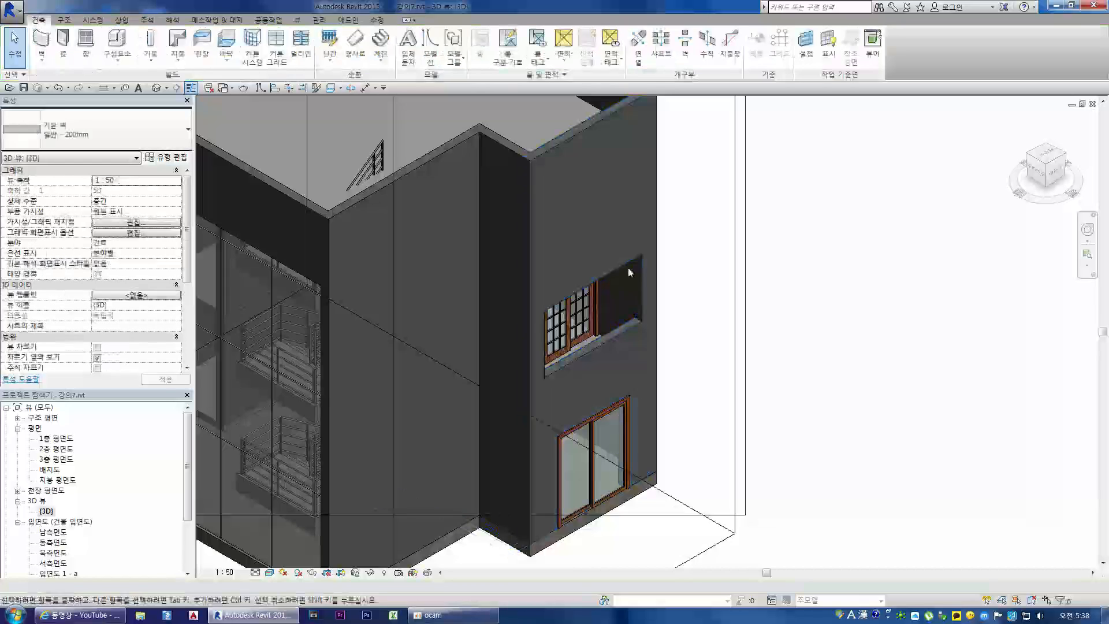
scroll(631, 264, "up", 1)
key("Tab")
left_click(629, 265)
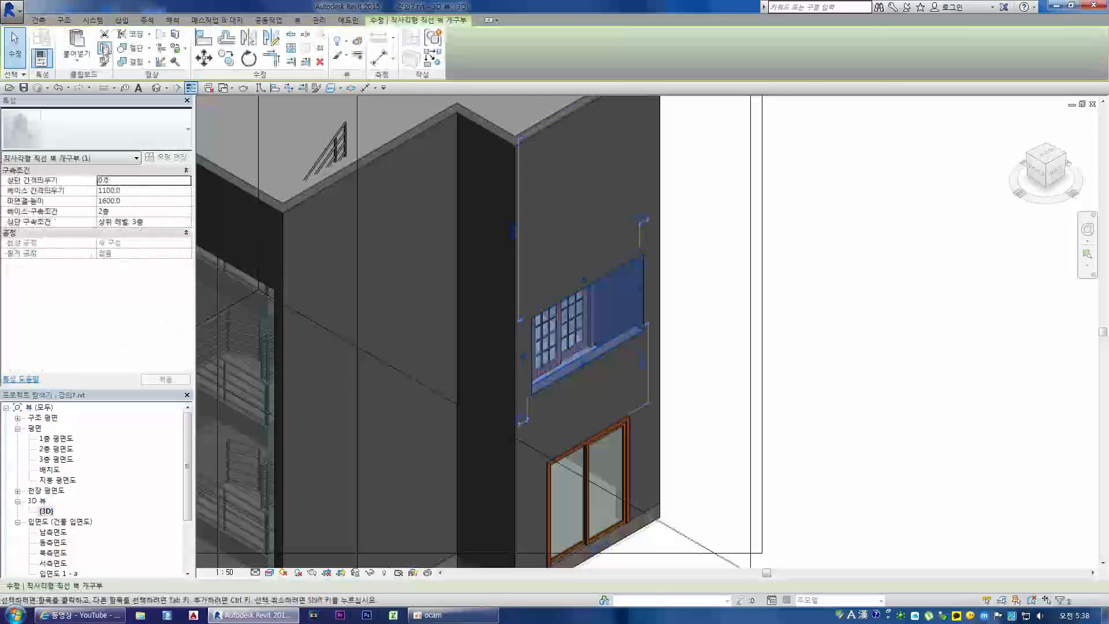
left_click(82, 63)
left_click(96, 104)
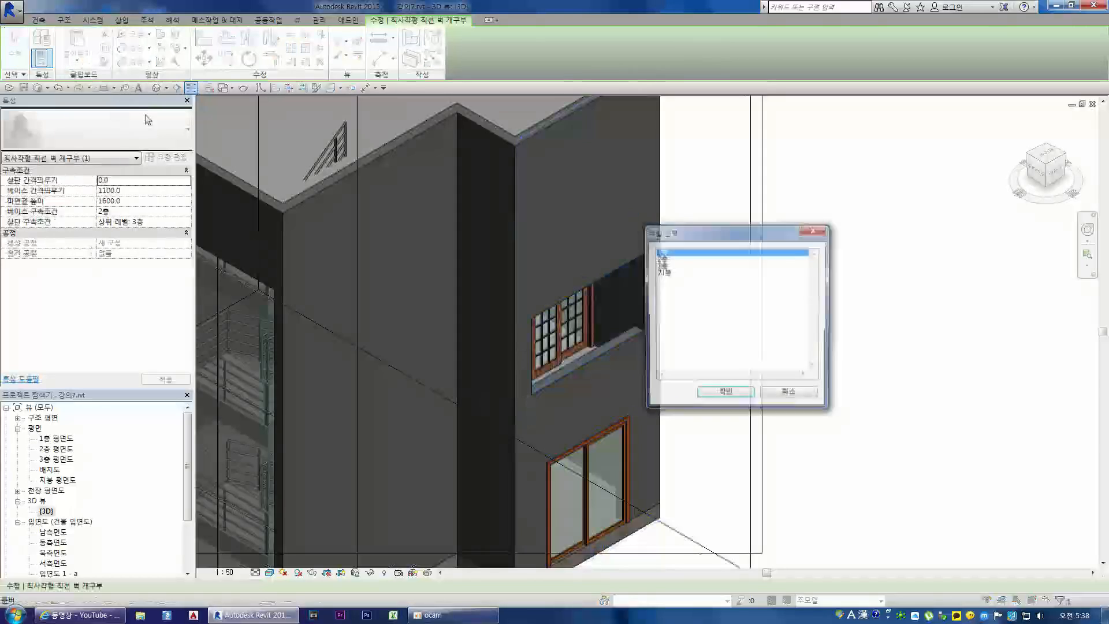
left_click(664, 266)
double_click(664, 266)
key("Escape")
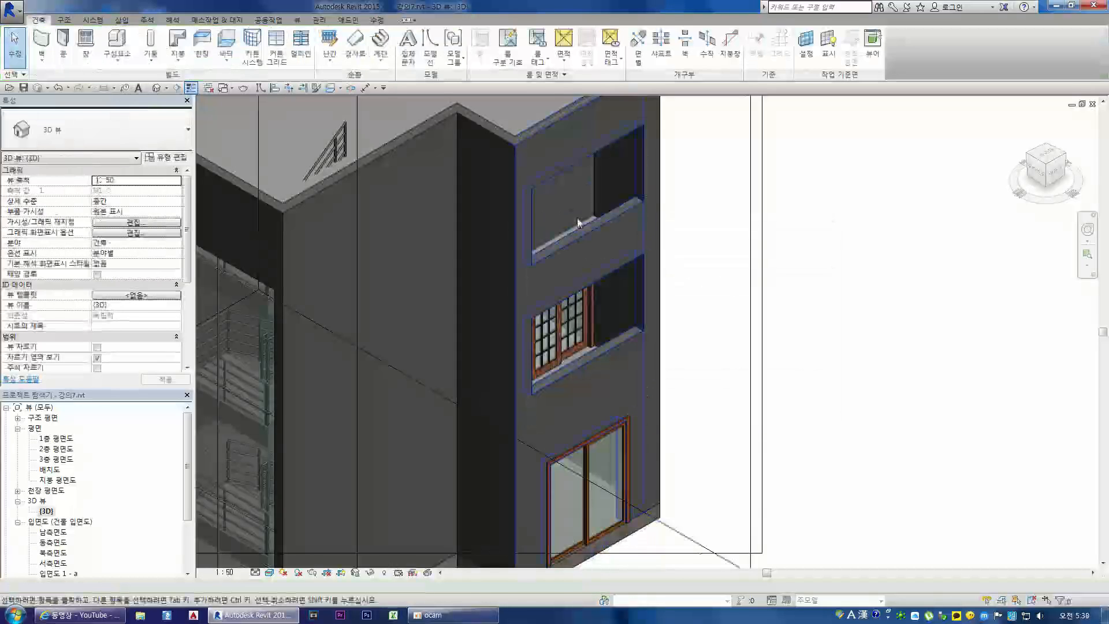
left_click(583, 324)
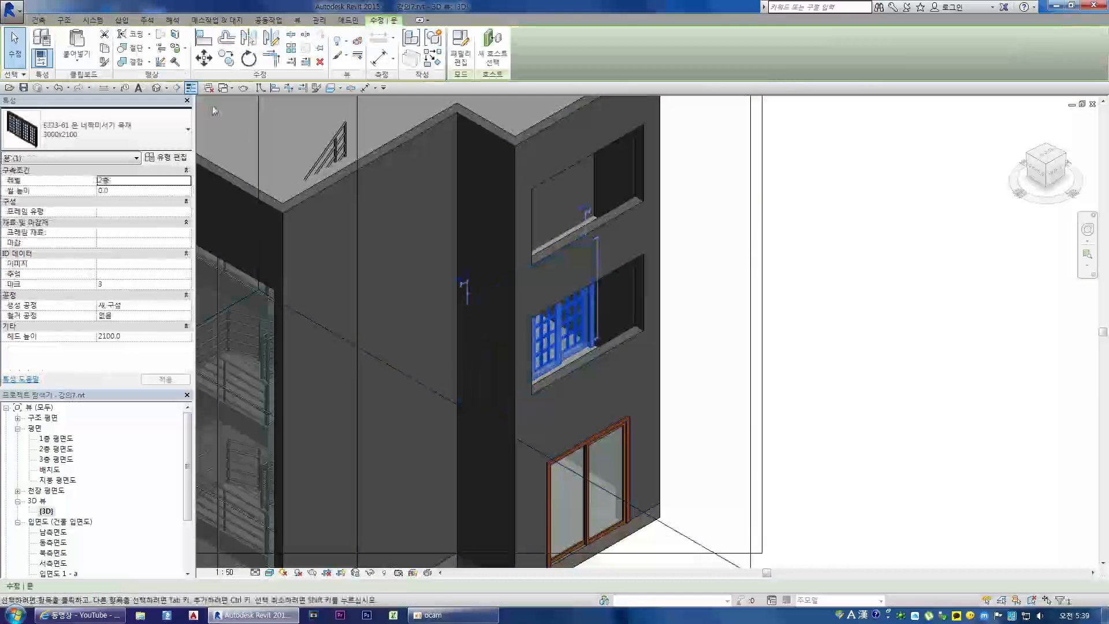
left_click(80, 59)
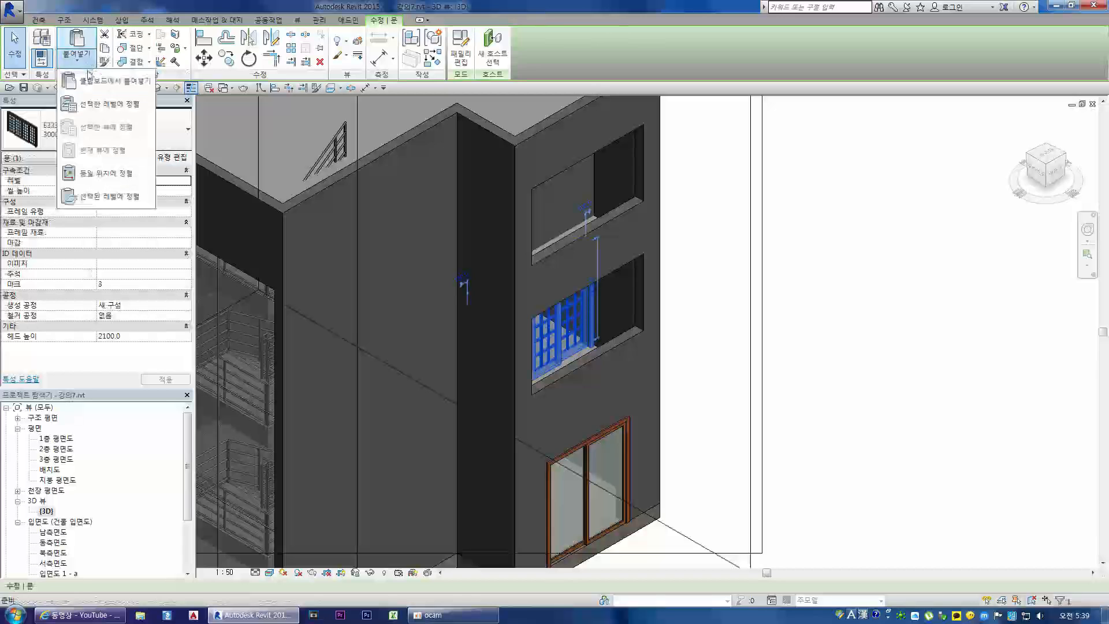
left_click(109, 104)
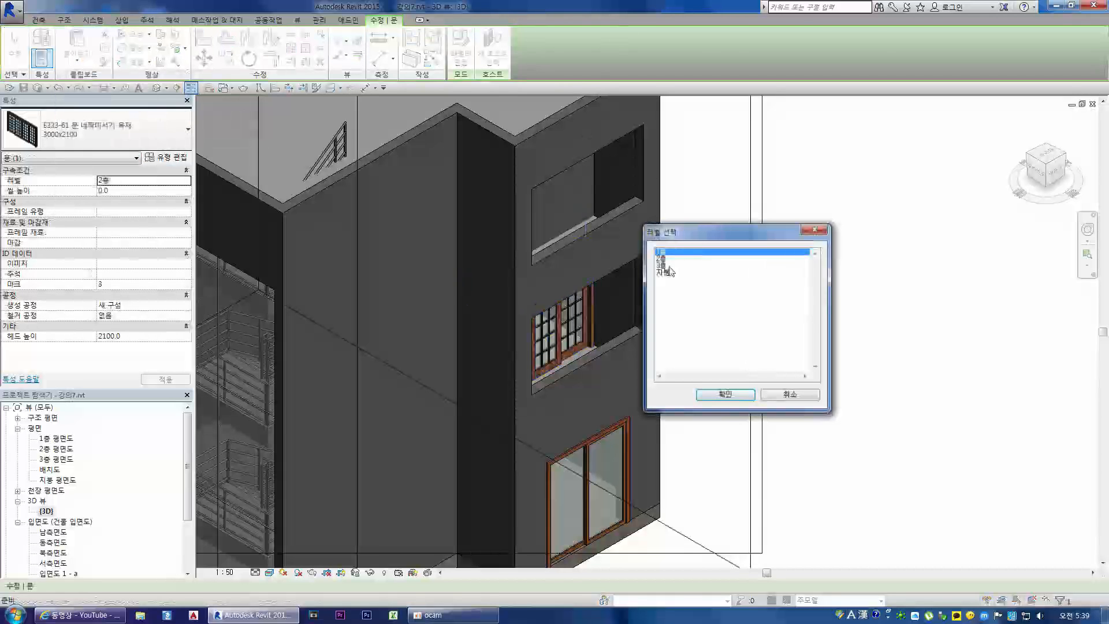
key("Escape")
Copy the second-floor four-panel sliding door and paste it aligned to level 3층
left_click(583, 323)
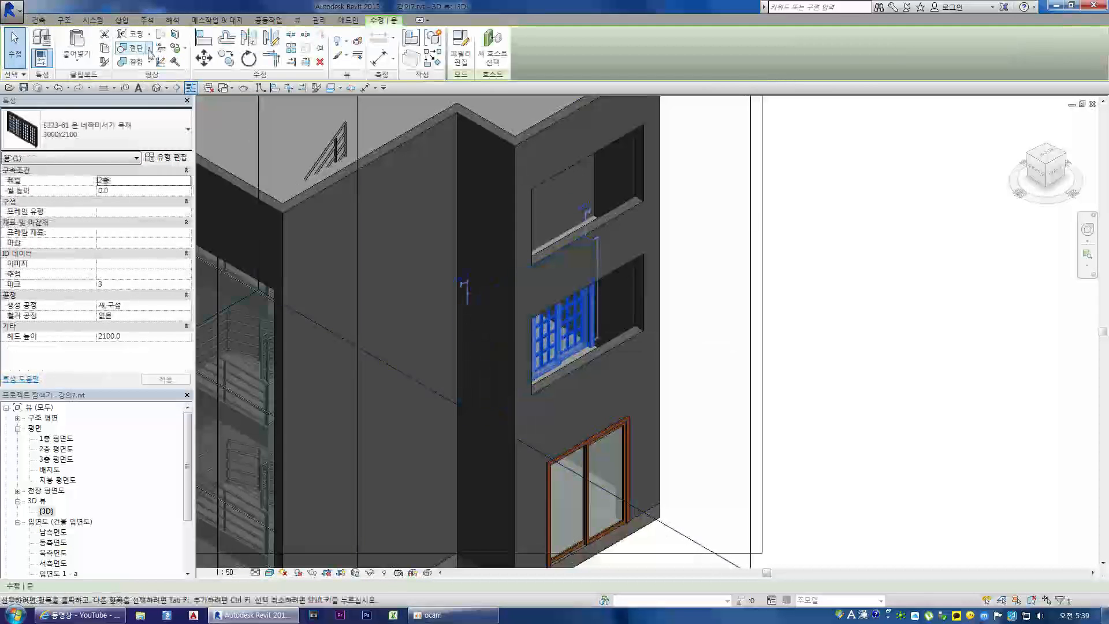
left_click(77, 58)
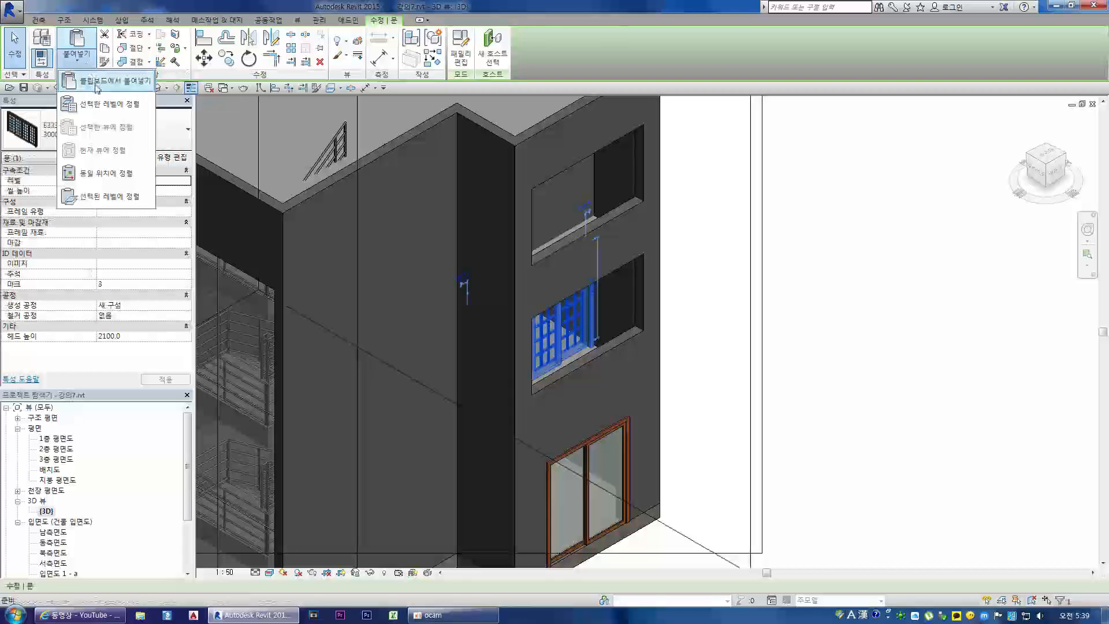
left_click(107, 104)
left_click(668, 265)
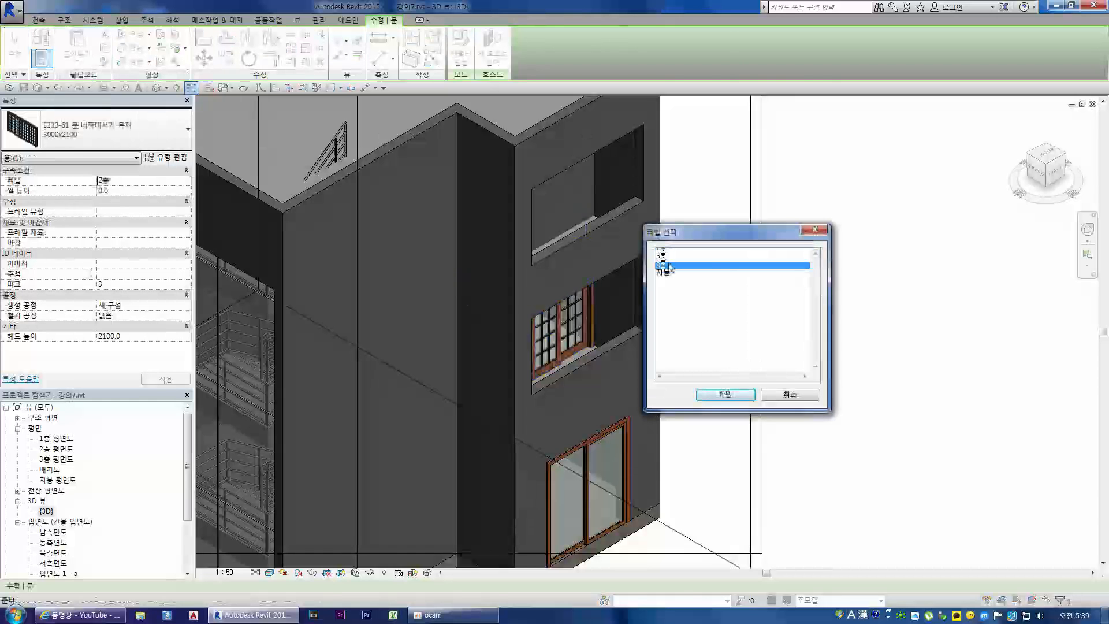
left_click(725, 395)
left_click(693, 307)
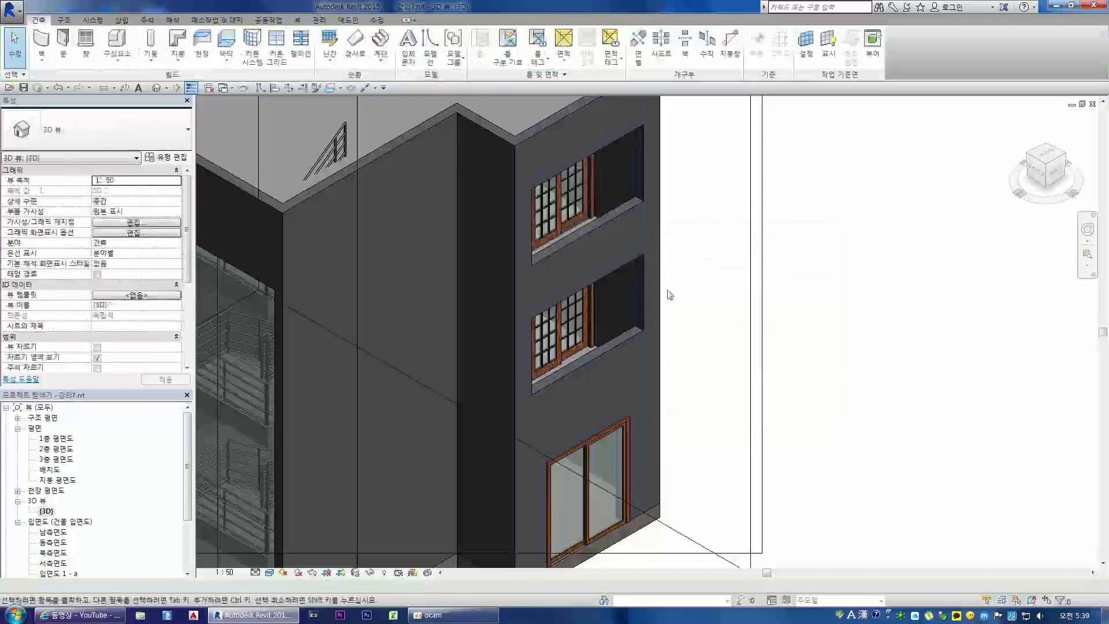
scroll(653, 290, "down", 2)
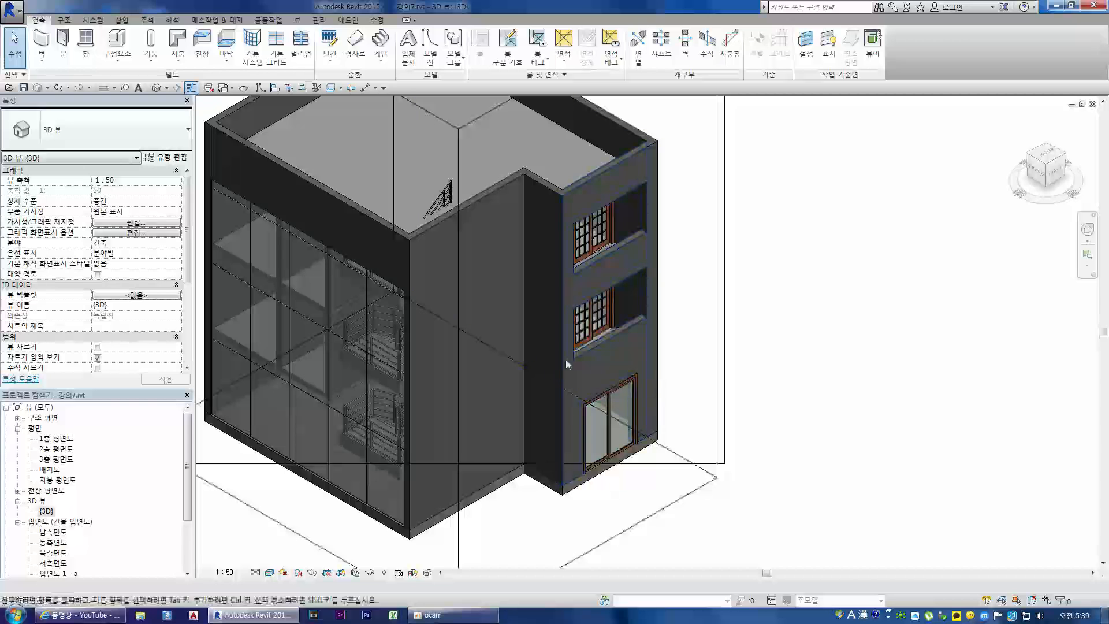
scroll(587, 277, "up", 3)
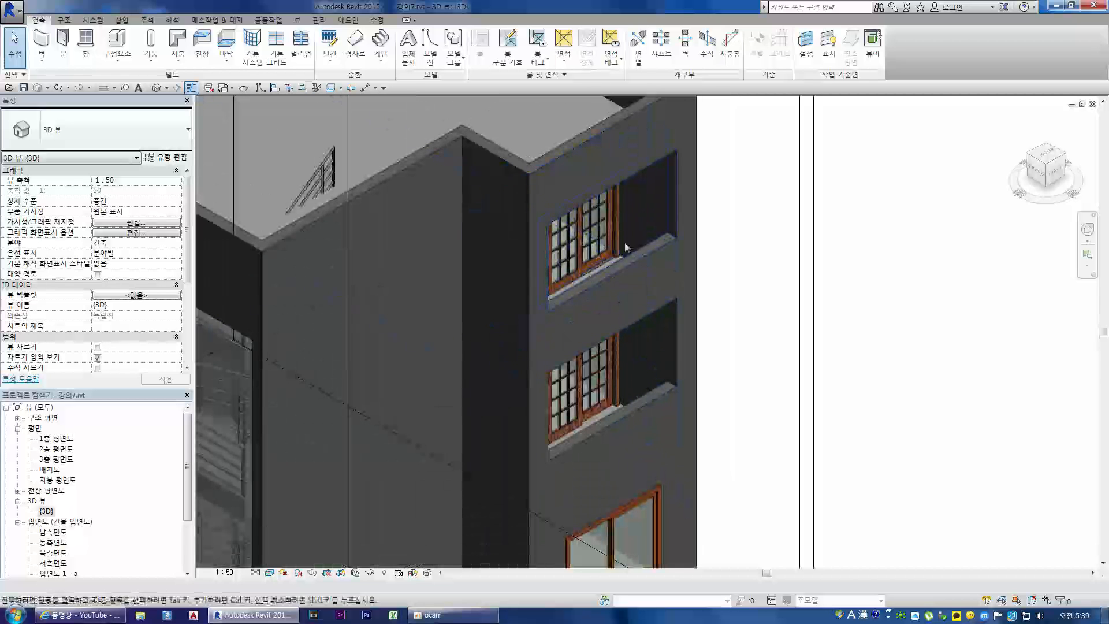
scroll(633, 277, "down", 5)
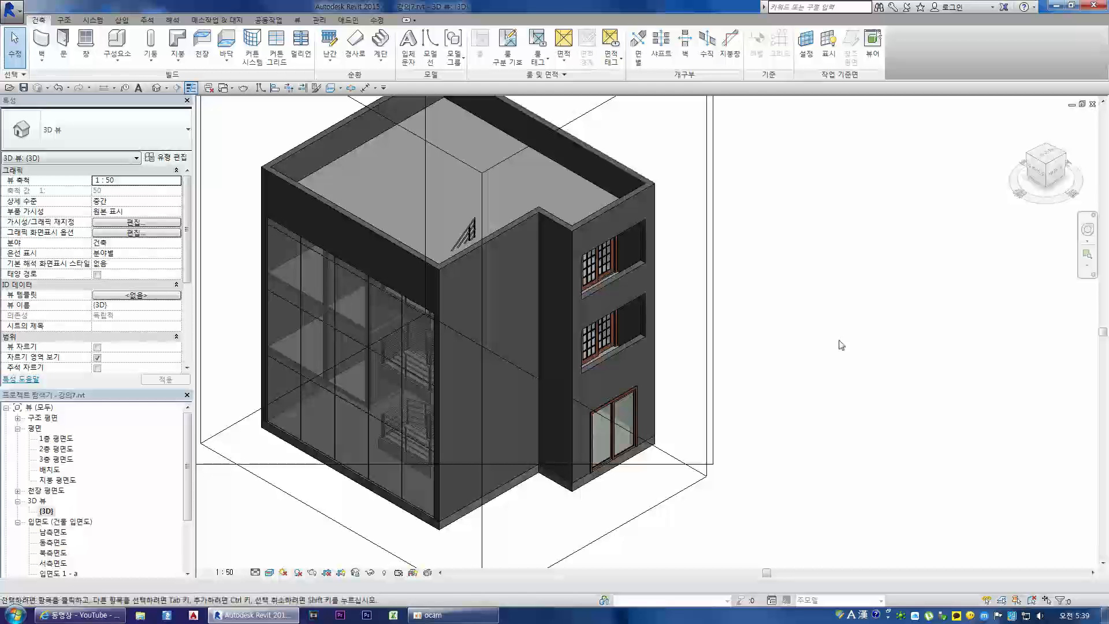
left_click(466, 618)
left_click(767, 355)
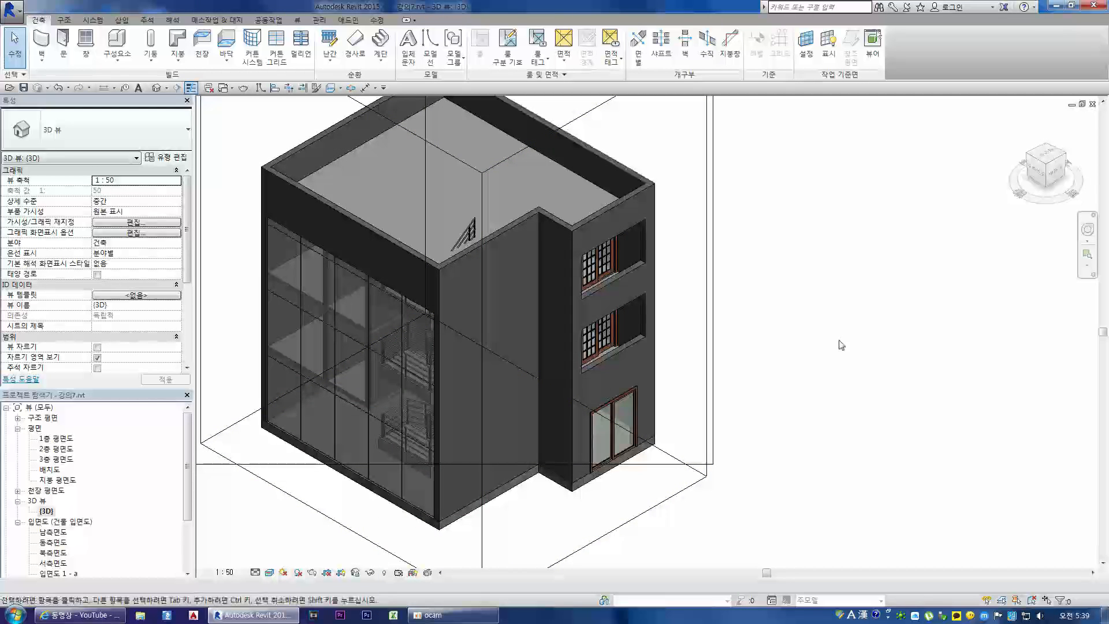